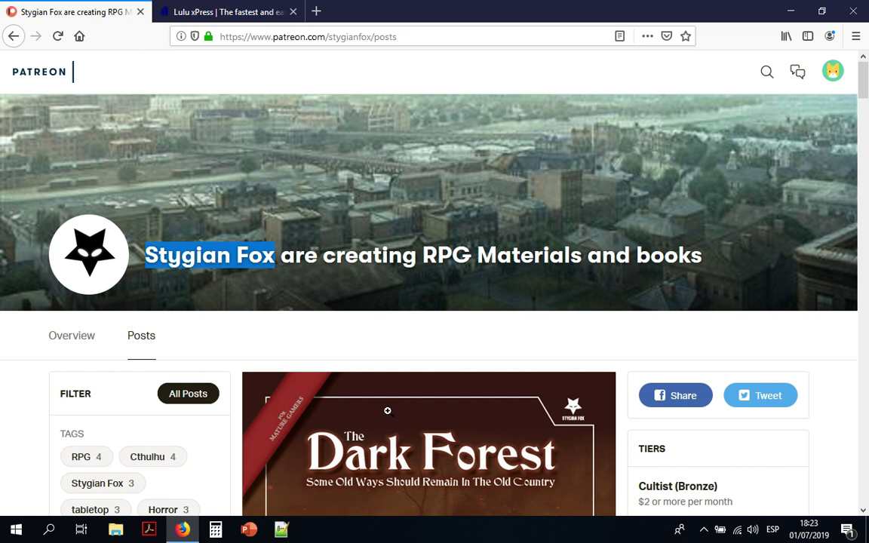
Download the attachment Dark Forest v4 DTRPG.pdf from The Dark Forest post on Stygian Fox's Patreon page.
double_click(257, 256)
left_click_drag(146, 255, 272, 257)
scroll(357, 347, "down", 5)
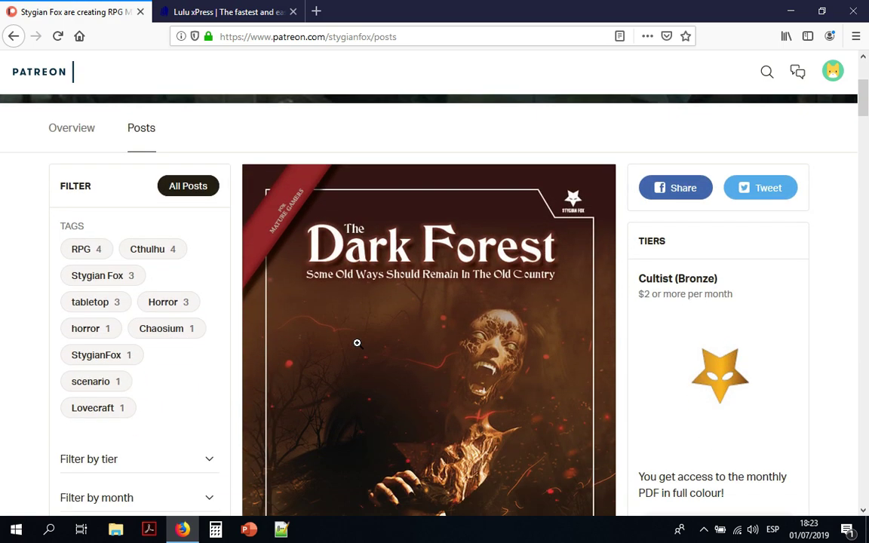
scroll(357, 344, "up", 5)
scroll(357, 343, "down", 9)
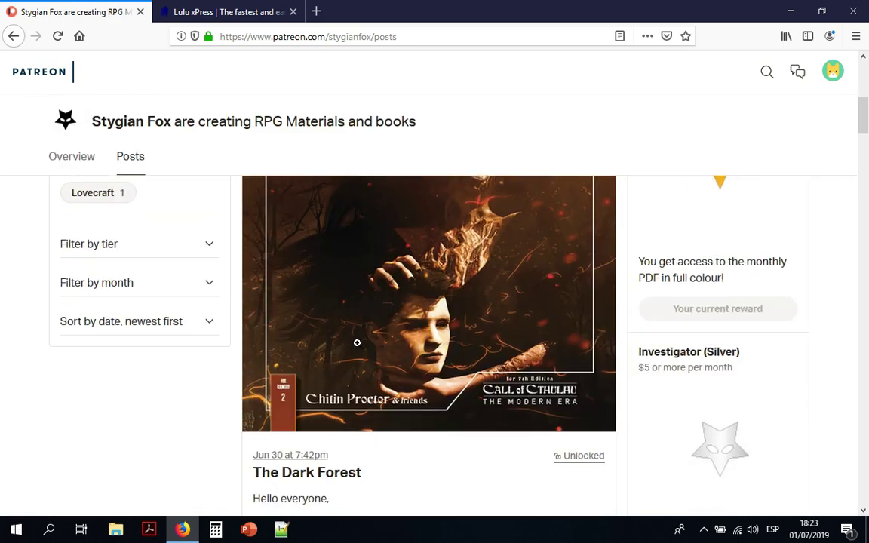
scroll(358, 350, "up", 3)
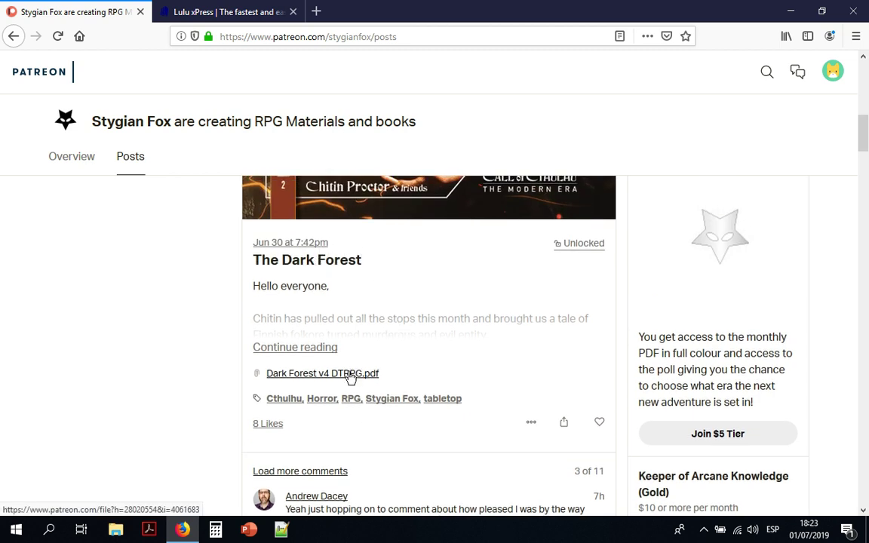
left_click(351, 376)
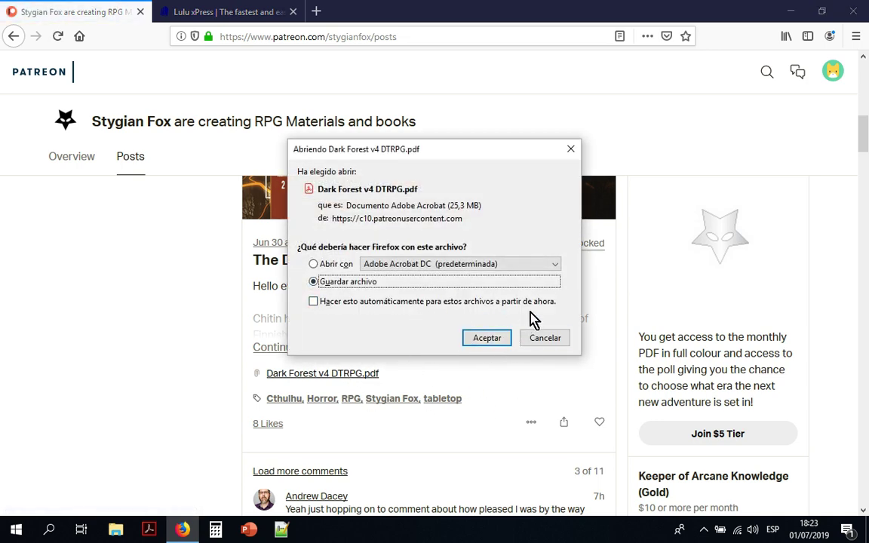
left_click(487, 339)
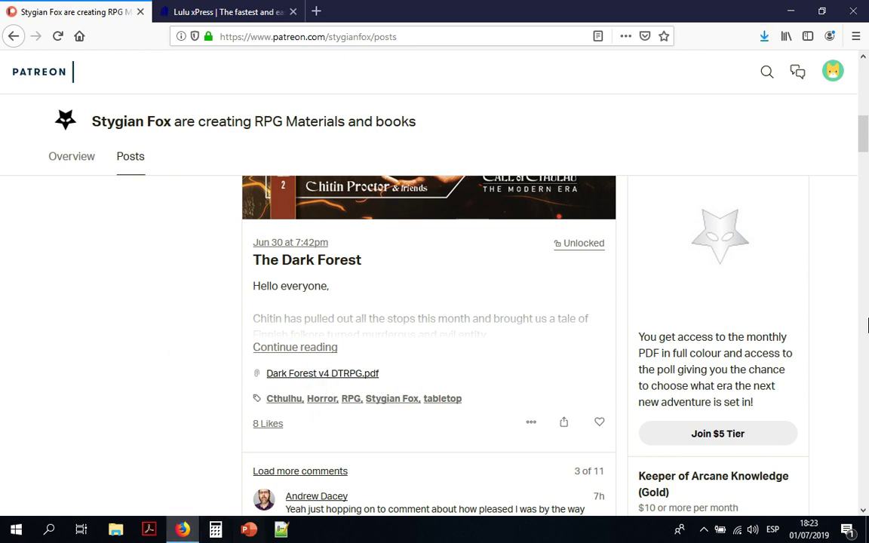
Move the Dark Forest v4 DTRPG PDF from the Descargas folder to the desktop and close the file window.
left_click(117, 530)
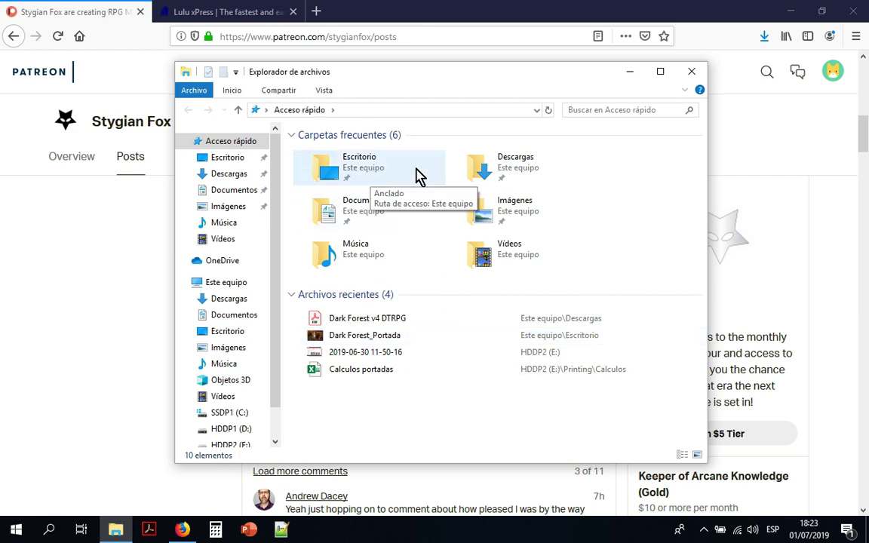
double_click(498, 168)
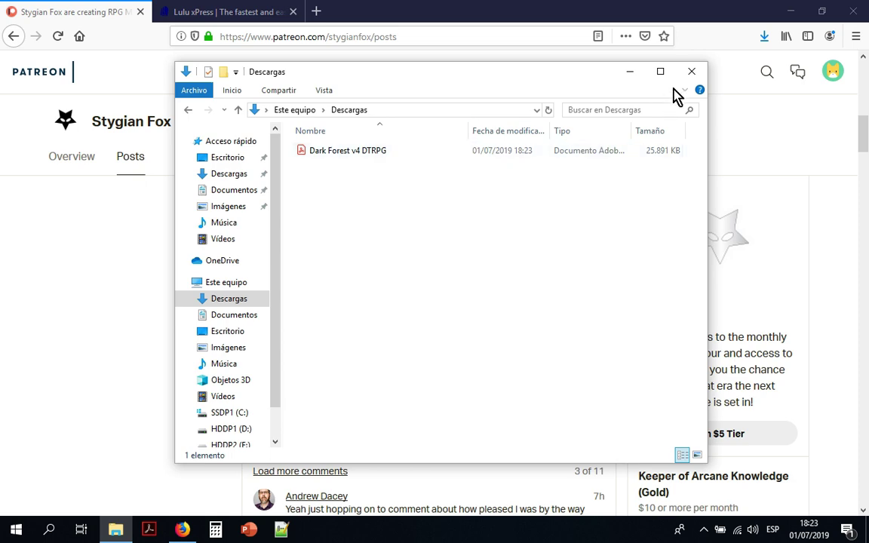
left_click(791, 12)
left_click_drag(340, 151, 58, 130)
left_click(692, 71)
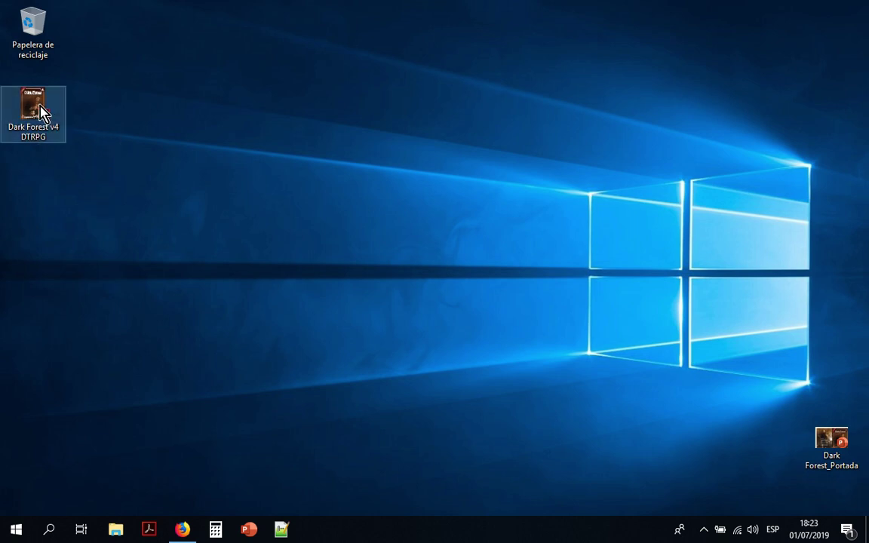
left_click(151, 114)
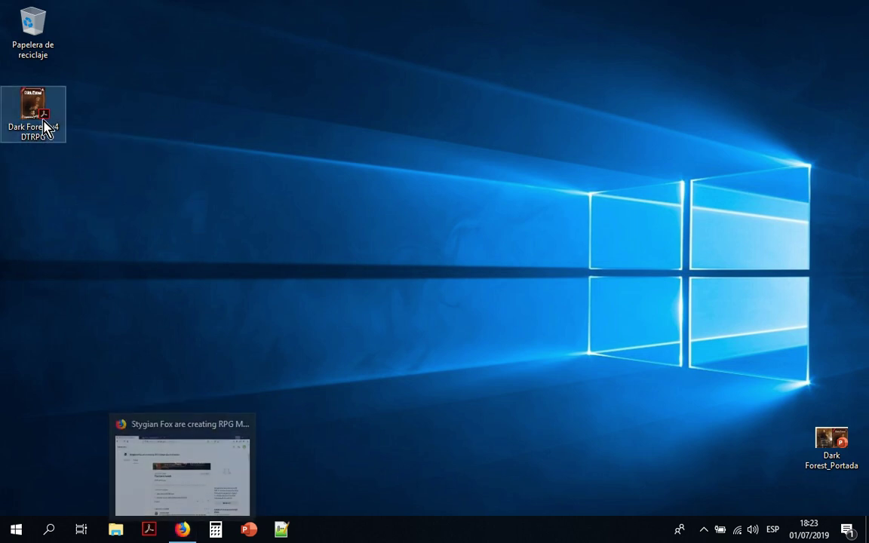
Switch to Firefox and examine the introductory heading on the Lulu xPress home page.
left_click(181, 529)
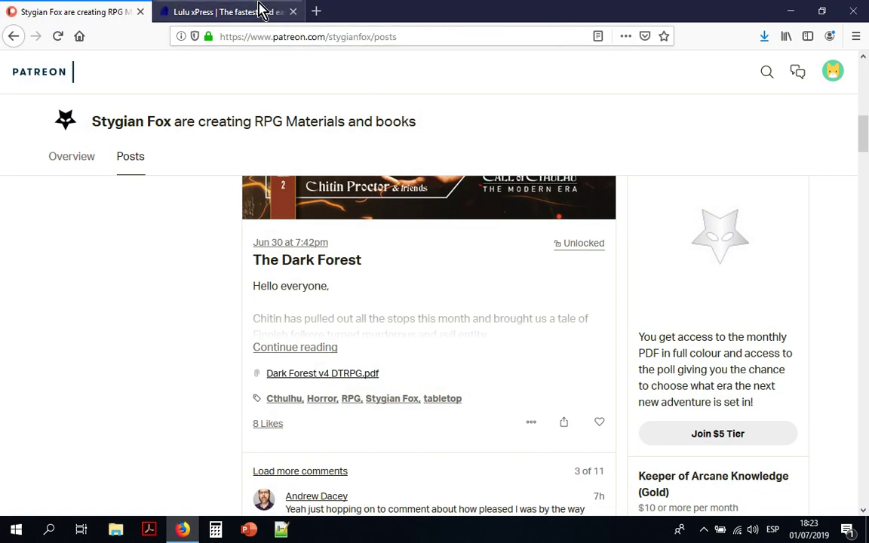
left_click(260, 10)
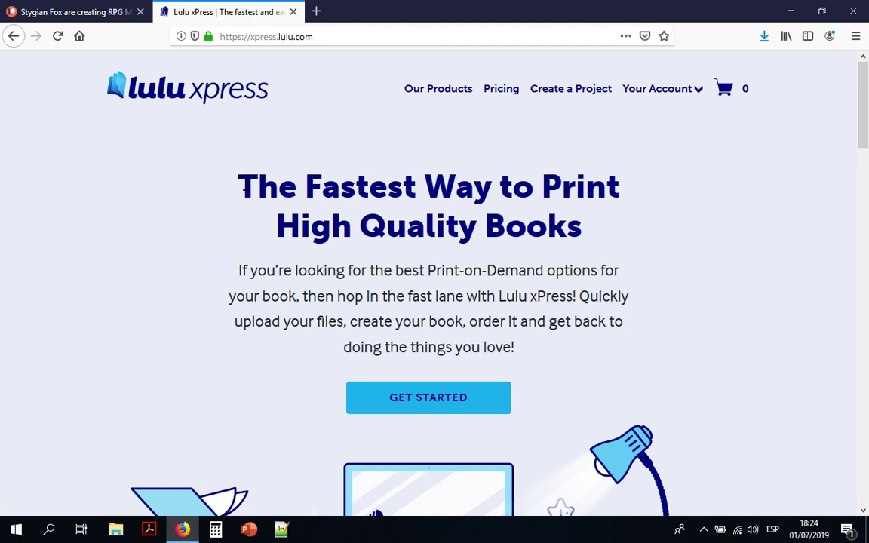
left_click_drag(243, 189, 450, 224)
left_click(444, 212)
left_click_drag(234, 185, 594, 235)
left_click(537, 211)
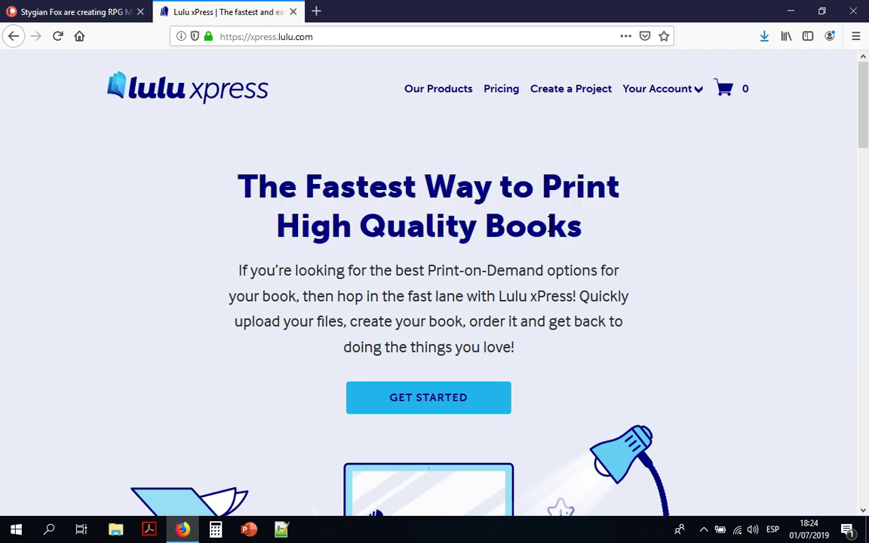
Open the Dark Forest v4 DTRPG PDF from the desktop in Adobe Acrobat and look over its cover.
left_click(792, 15)
double_click(47, 105)
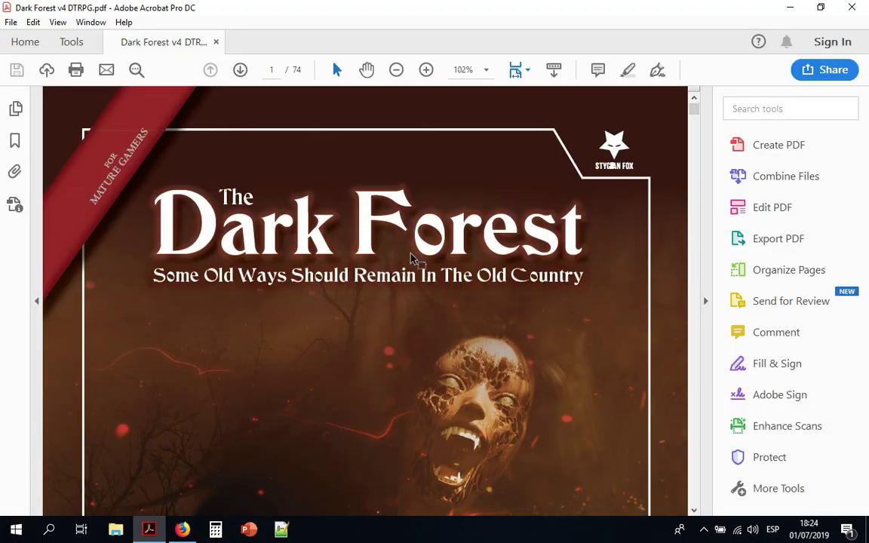
scroll(411, 257, "down", 10)
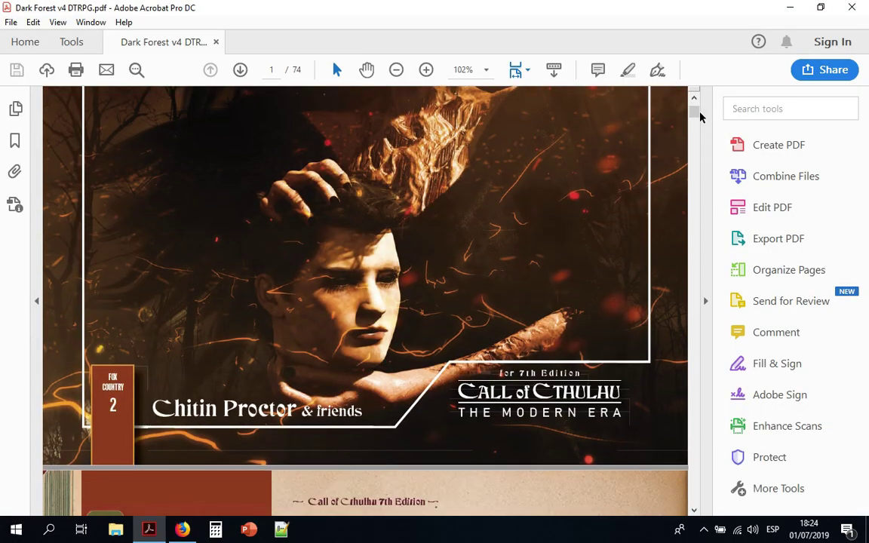
mouse_move(700, 117)
left_mouse_down()
mouse_move(698, 175)
mouse_move(699, 116)
left_mouse_up()
scroll(510, 259, "down", 4)
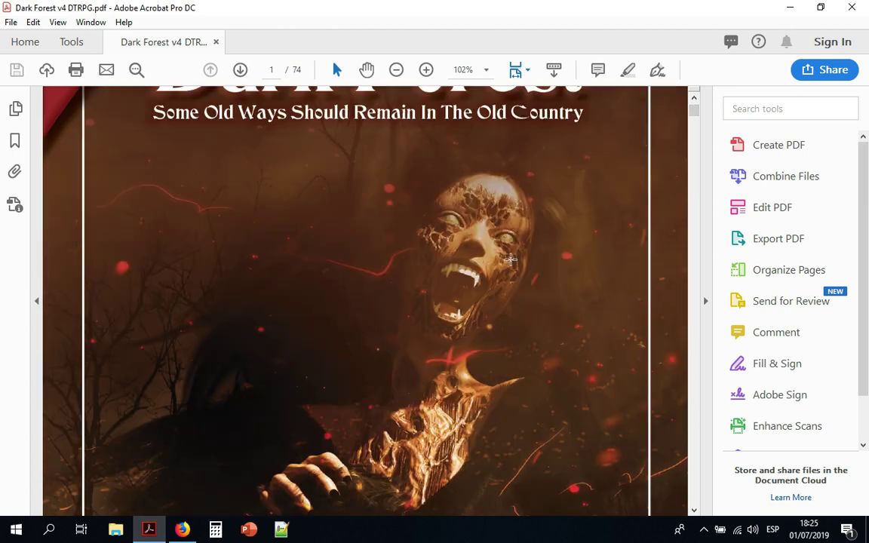
Examine the PDF's cover, credits and contents pages, and return to the cover.
scroll(510, 259, "down", 10)
scroll(511, 259, "down", 3)
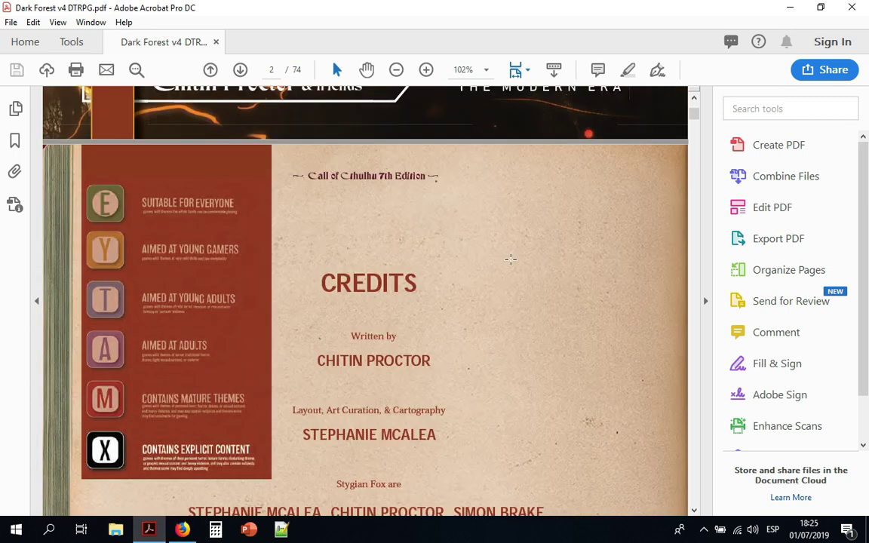
scroll(511, 260, "down", 2)
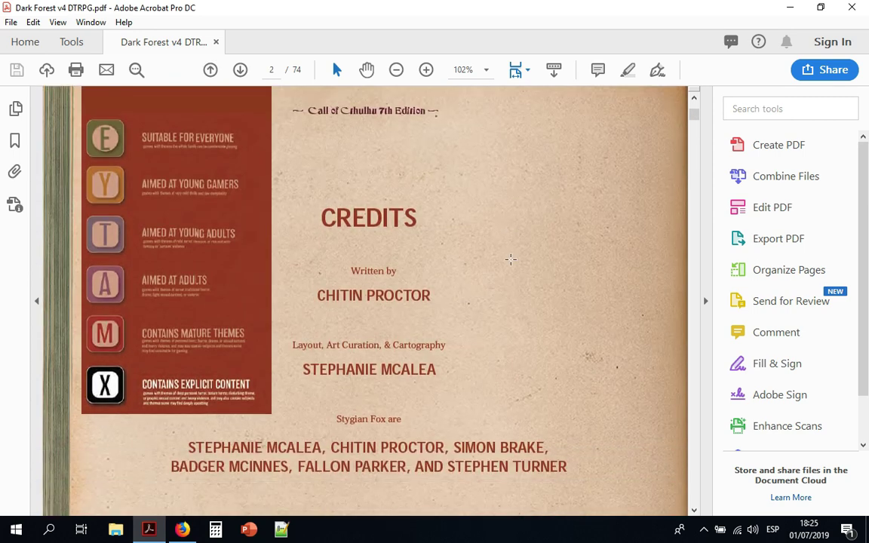
scroll(511, 260, "up", 3)
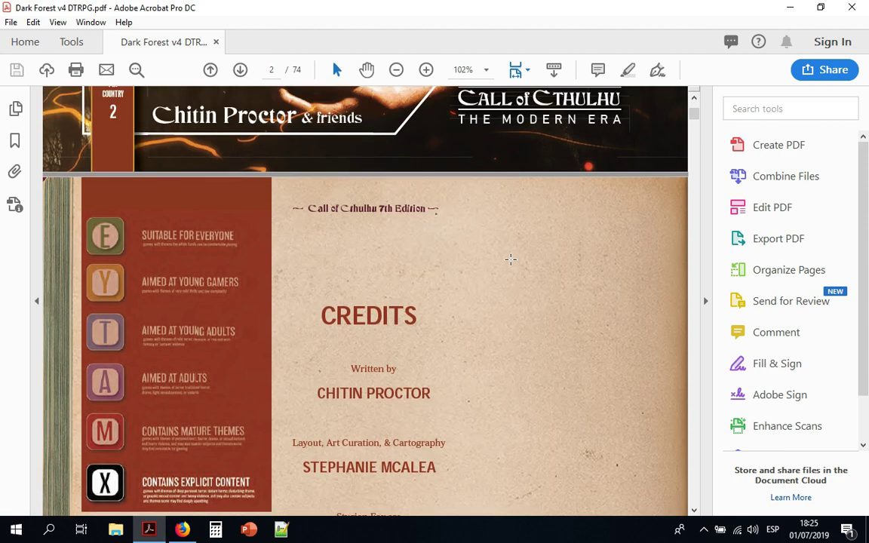
scroll(511, 260, "up", 6)
scroll(510, 259, "up", 7)
scroll(511, 260, "up", 8)
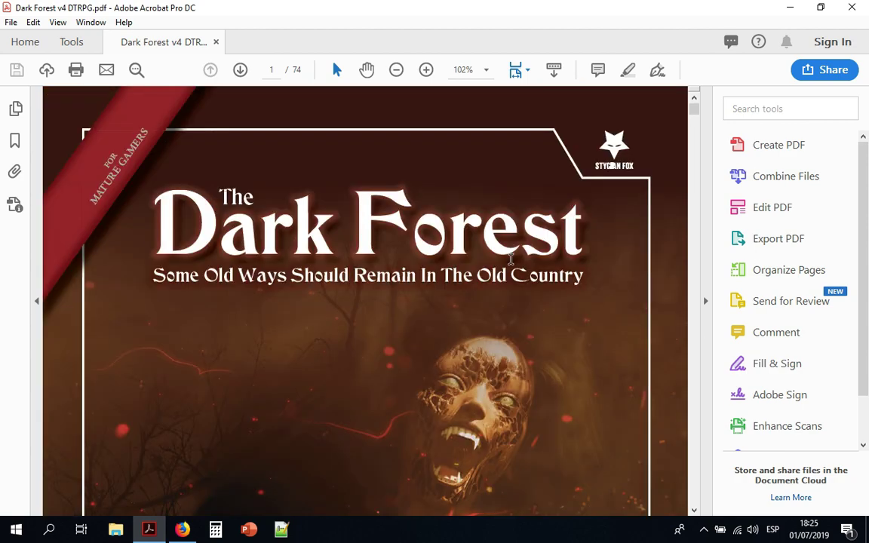
scroll(511, 260, "down", 20)
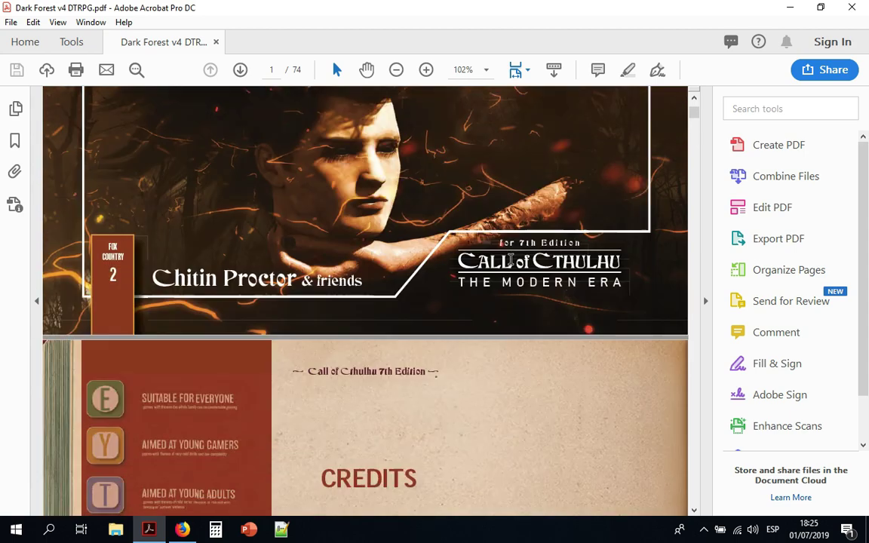
scroll(511, 260, "up", 18)
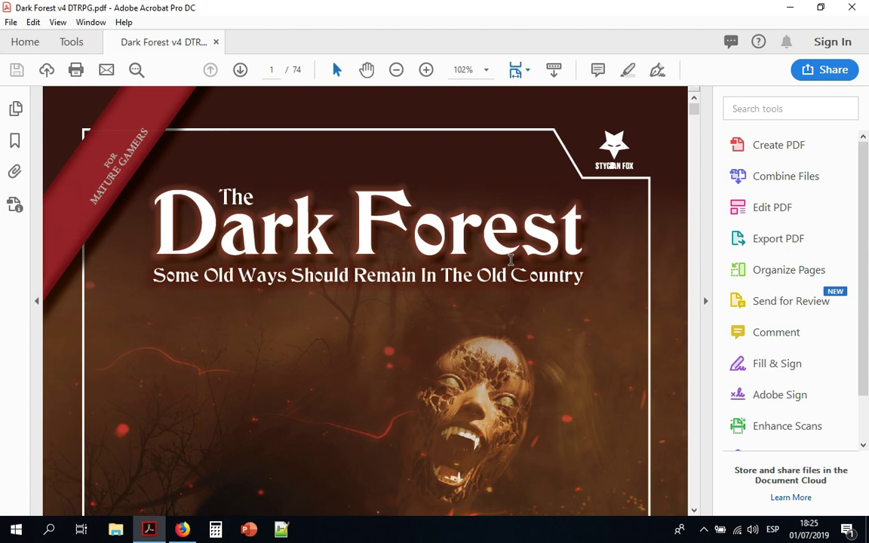
scroll(511, 260, "down", 20)
scroll(510, 260, "down", 1)
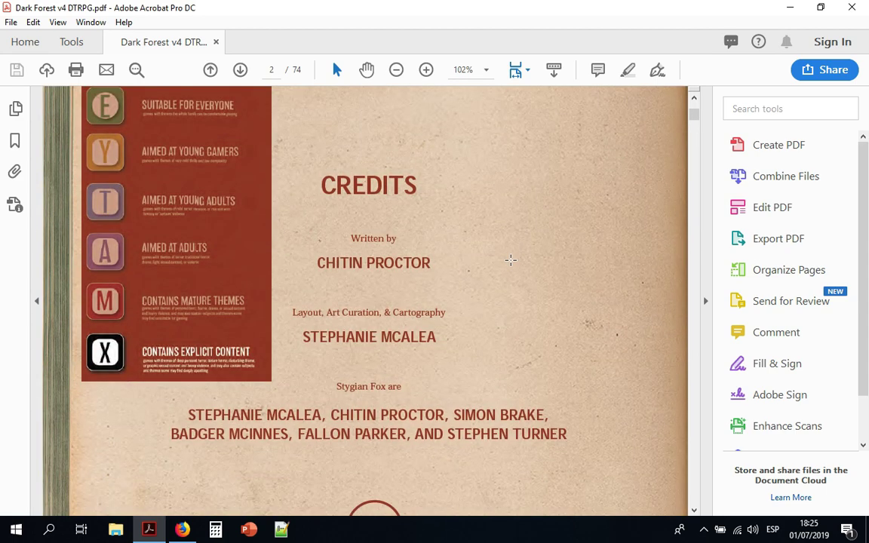
scroll(511, 260, "down", 20)
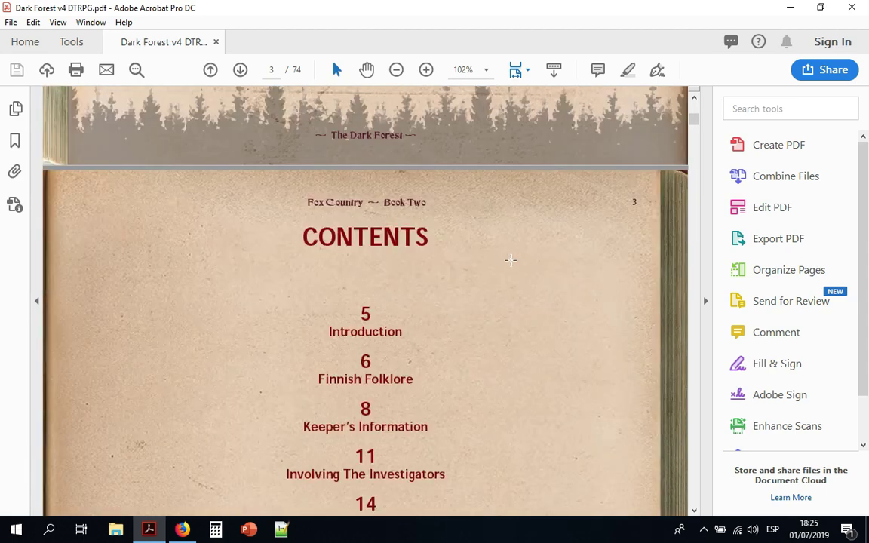
scroll(511, 260, "up", 7)
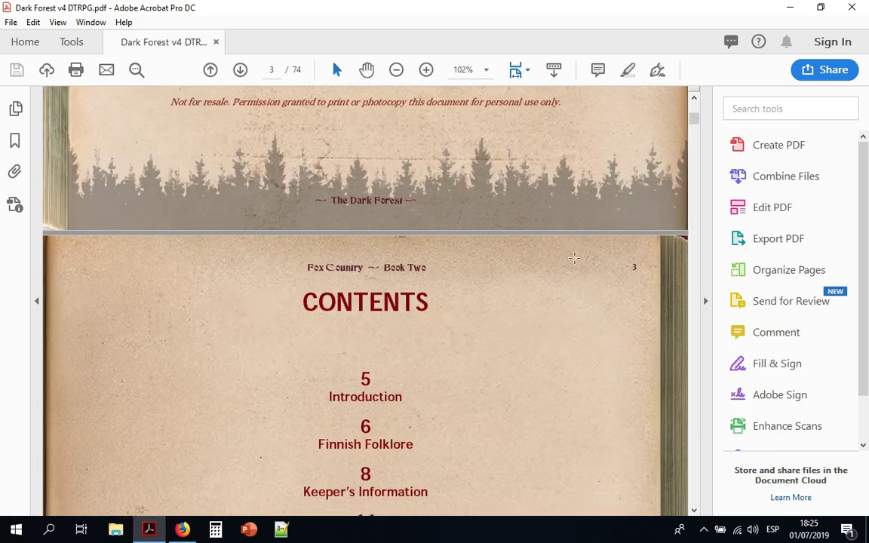
scroll(394, 321, "up", 20)
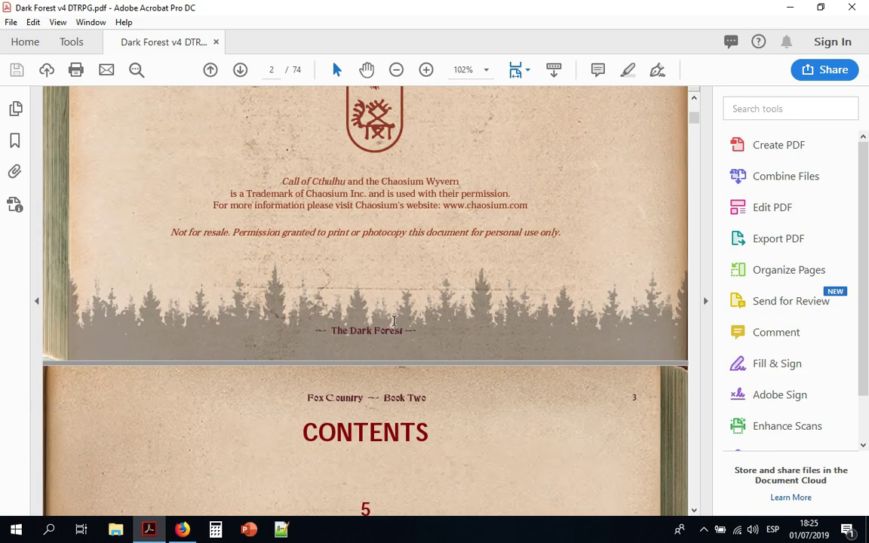
scroll(394, 322, "up", 20)
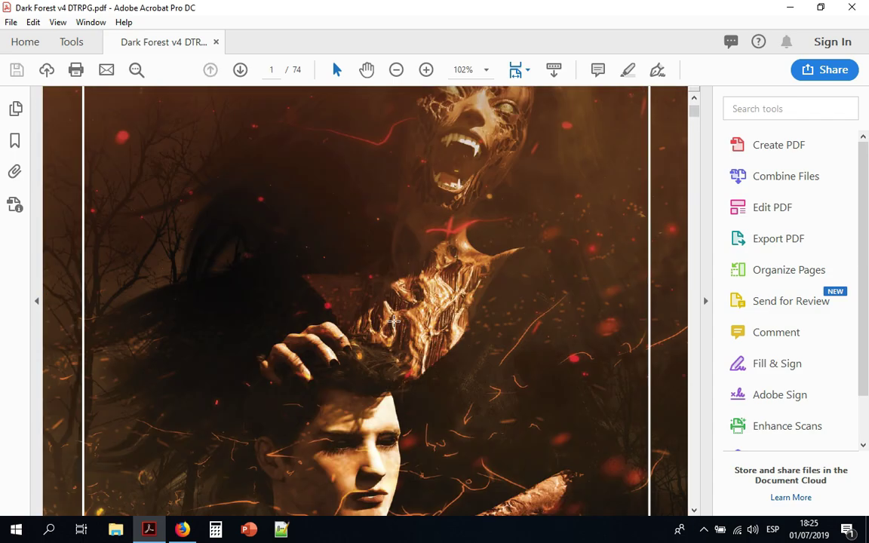
scroll(394, 322, "down", 20)
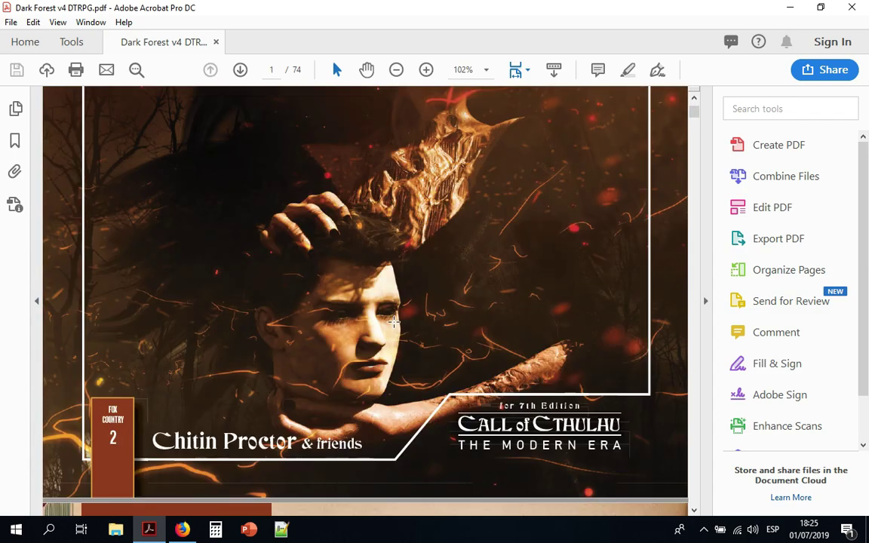
scroll(393, 322, "down", 20)
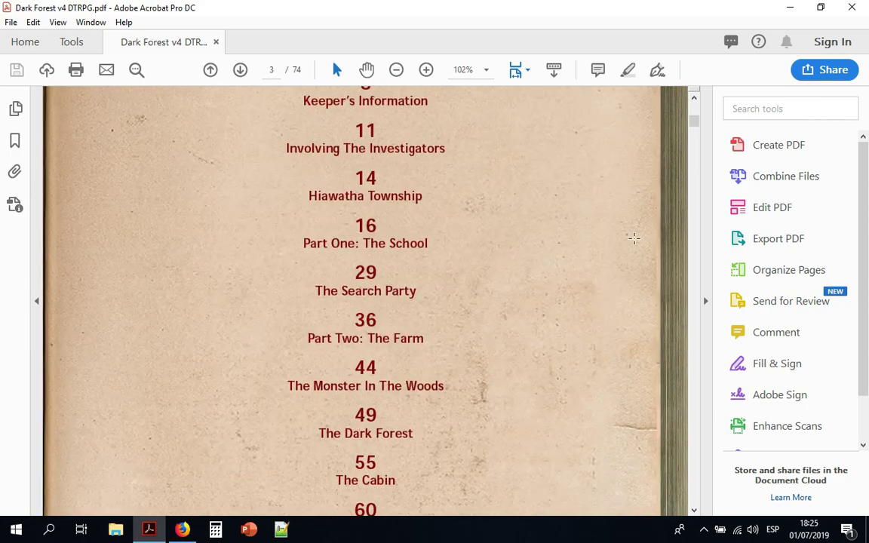
left_click_drag(693, 126, 695, 96)
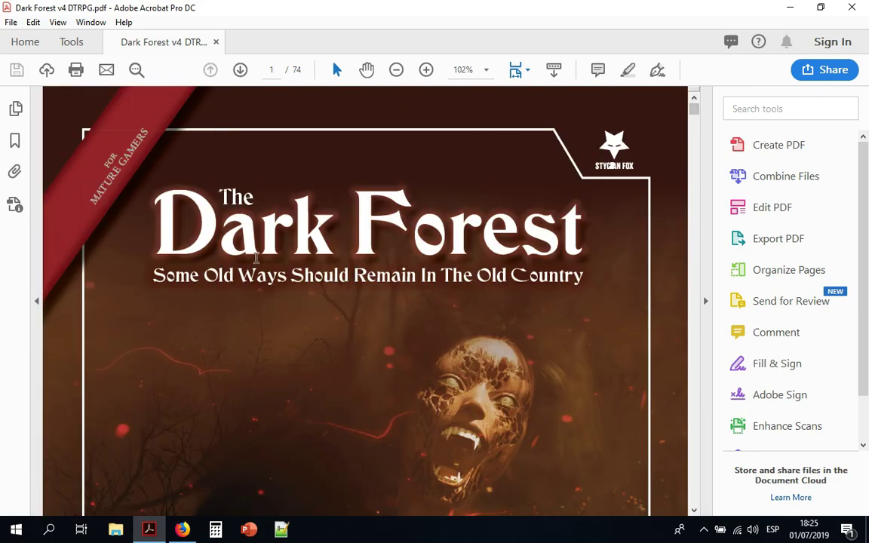
Examine the credits page, including the list of Stygian Fox members.
scroll(254, 256, "down", 10)
scroll(255, 258, "down", 8)
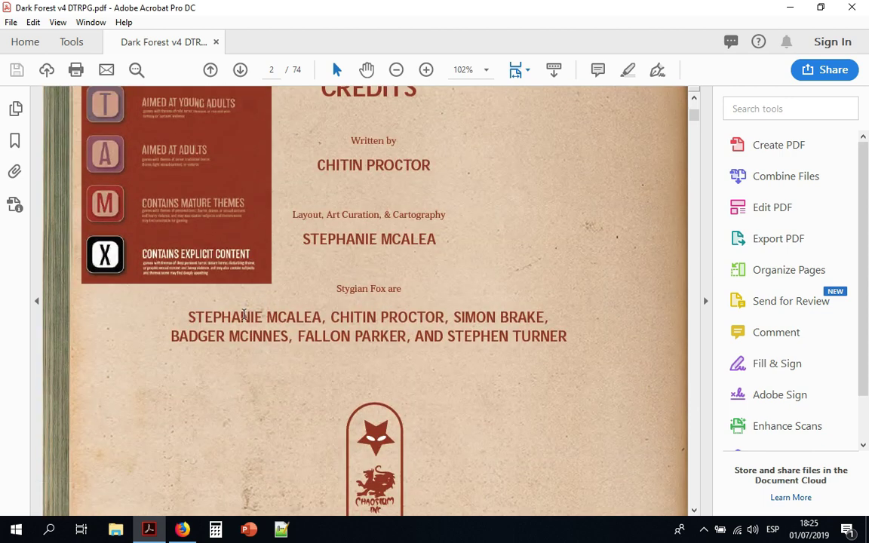
left_click_drag(191, 317, 370, 336)
left_click(380, 336)
scroll(396, 263, "up", 3)
scroll(396, 262, "down", 2)
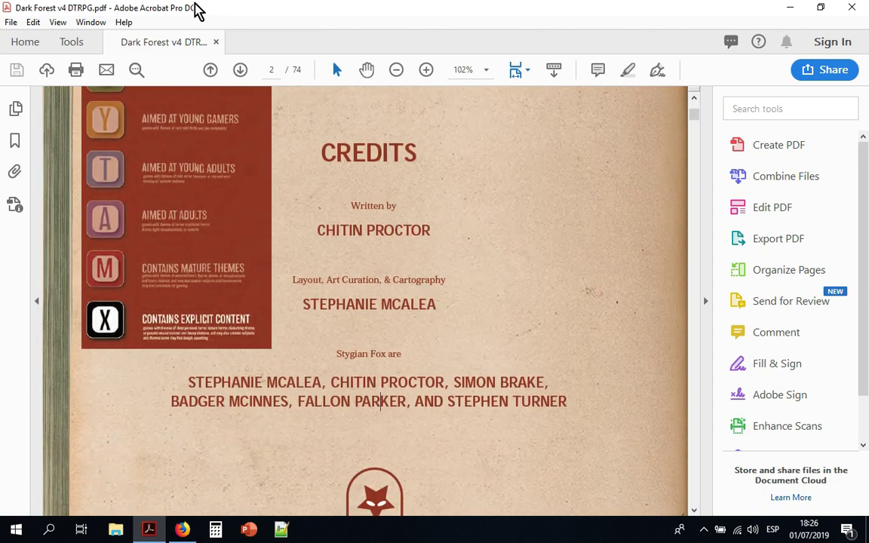
Open the PDF's document properties, review its description details and display the list of fonts used in the document.
left_click(11, 23)
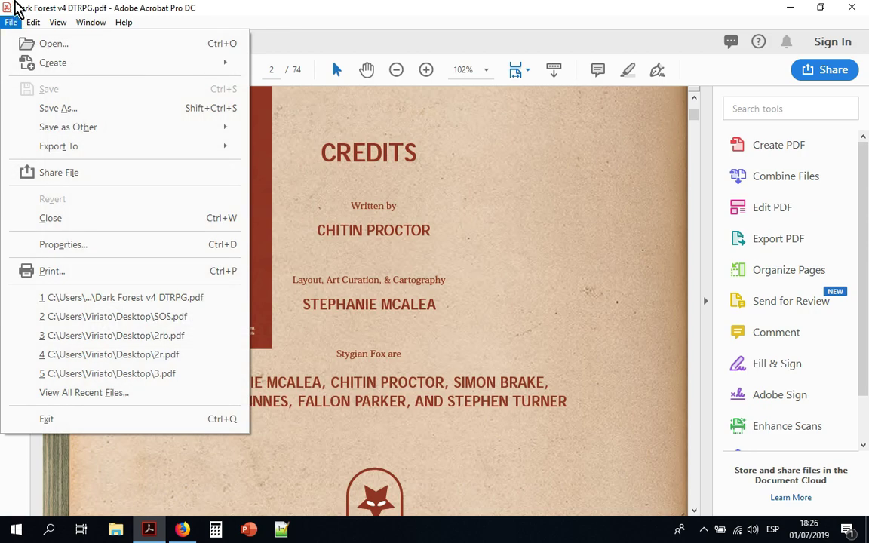
left_click(63, 252)
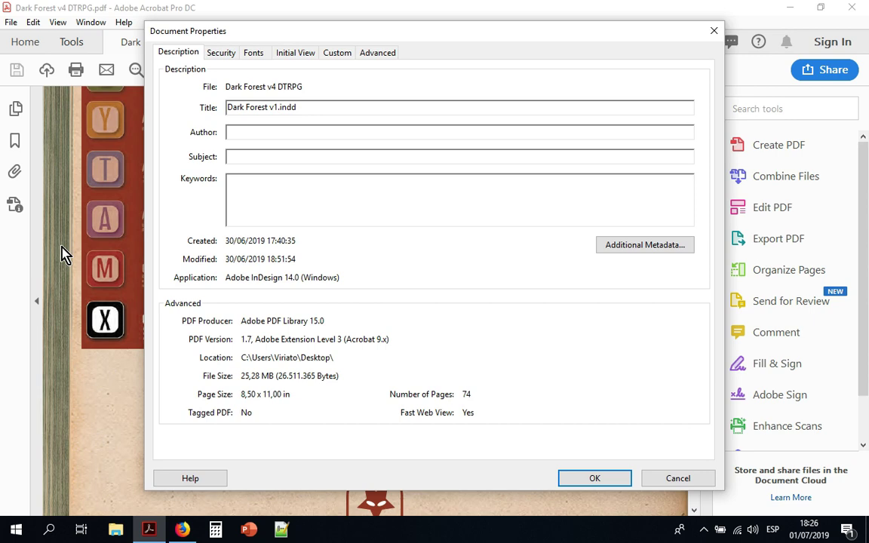
left_click(261, 57)
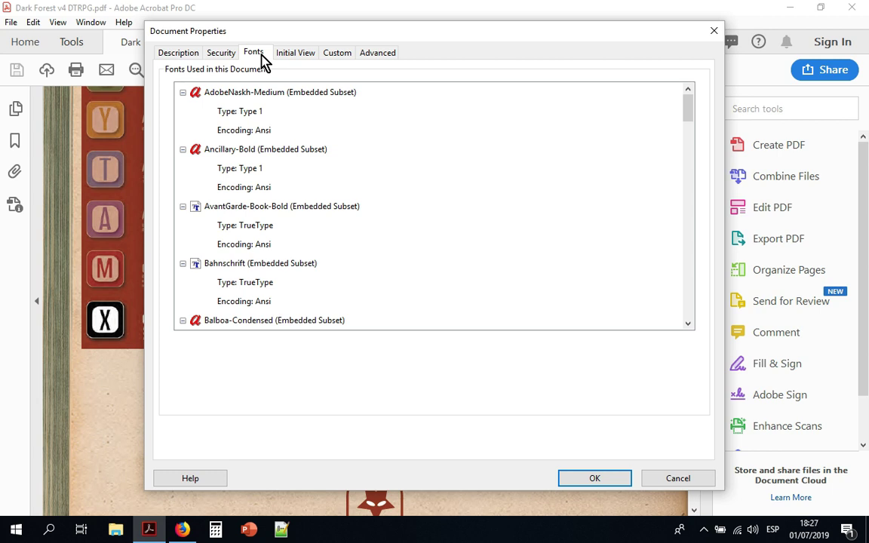
Collapse the details of the first five fonts in the list, from AdobeNaskh-Medium through Balboa-Condensed.
left_click(183, 93)
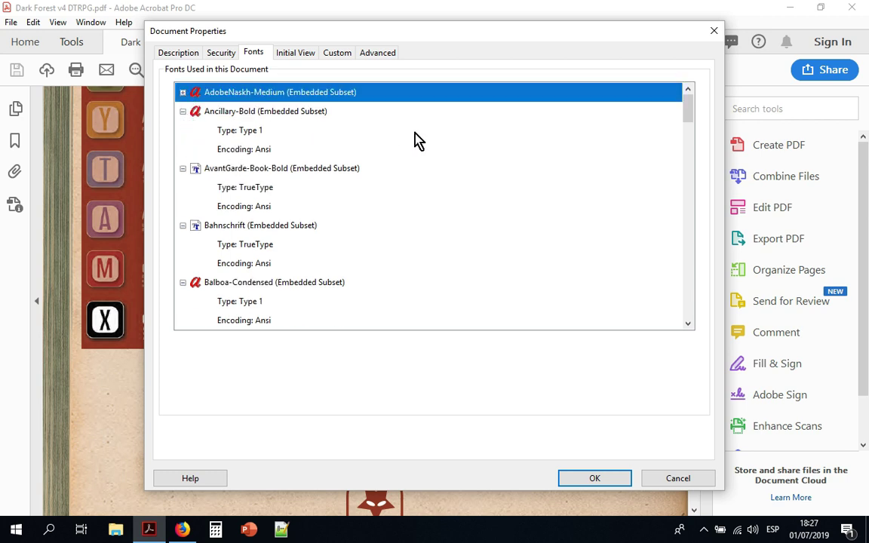
left_click(184, 112)
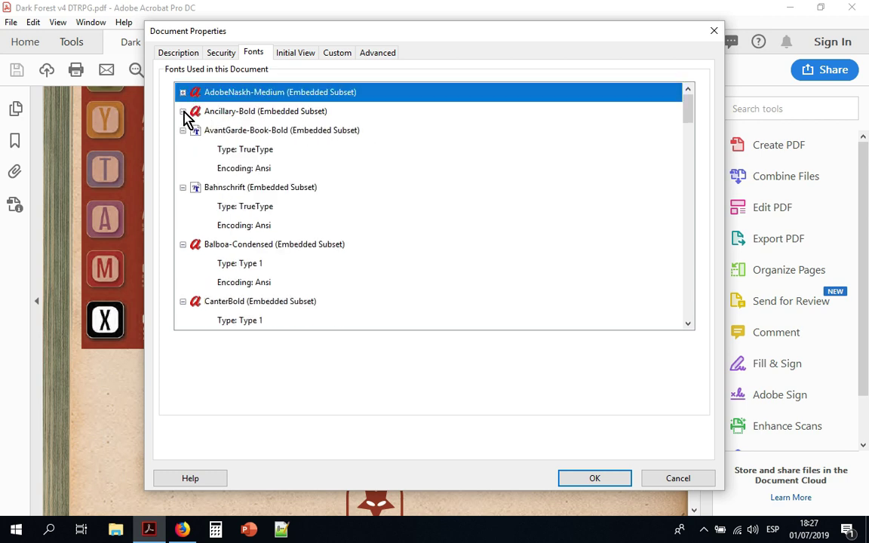
left_click(183, 130)
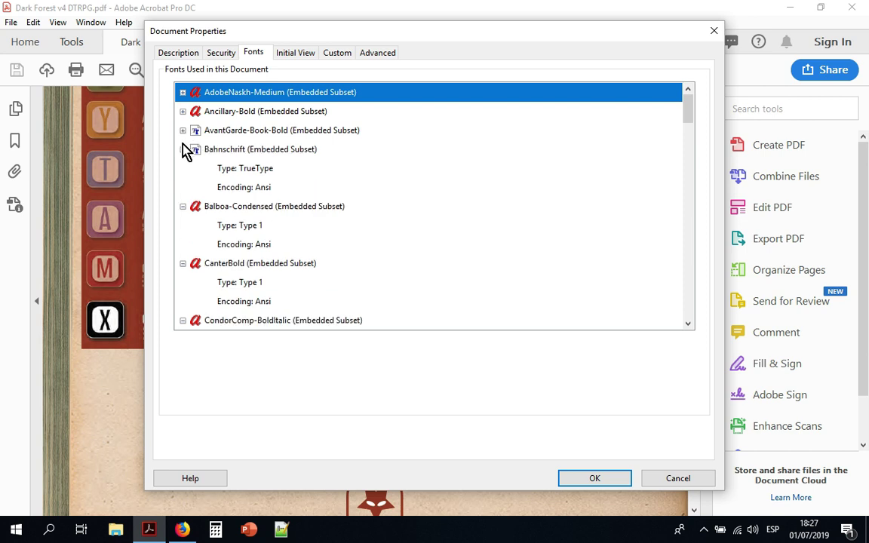
left_click(183, 150)
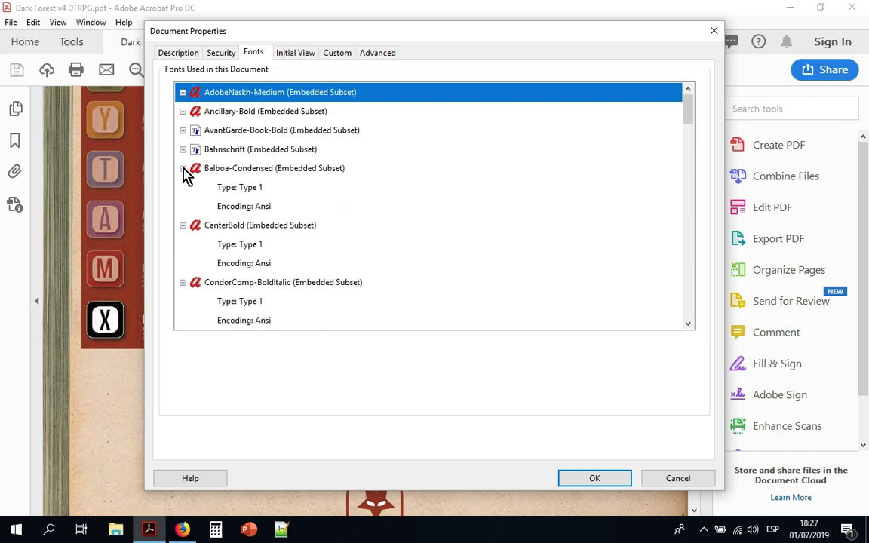
left_click(184, 169)
Examine the embedding labels of the AdobeNaskh-Medium and Ancillary-Bold font entries.
left_click(268, 112)
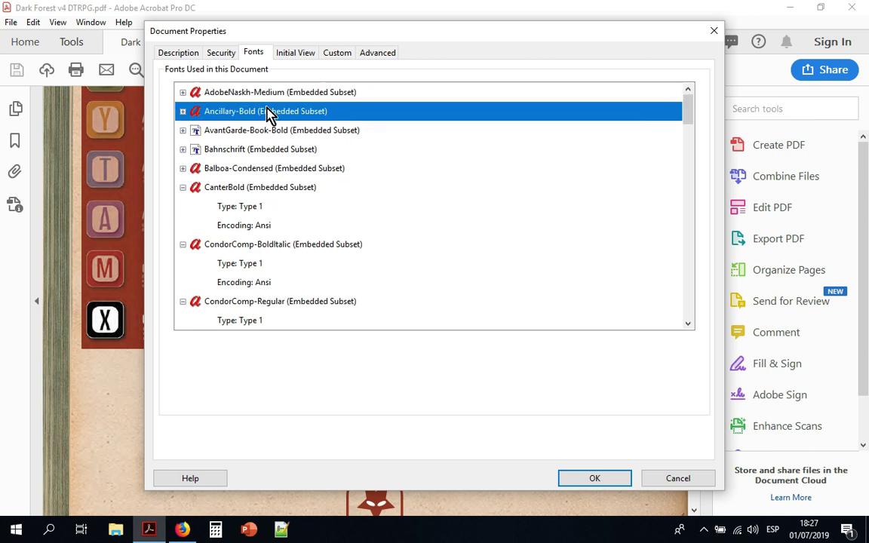
left_click(281, 94)
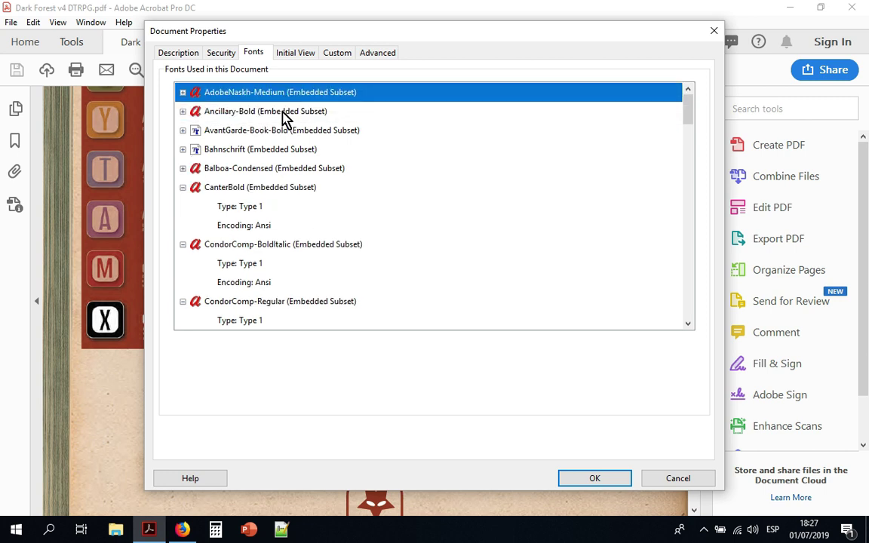
left_click(291, 114)
left_click(296, 95)
left_click(304, 111)
left_click(287, 93)
left_click(284, 111)
Collapse the details of the fonts from CanterBold through Georgia in the font list.
left_click(183, 187)
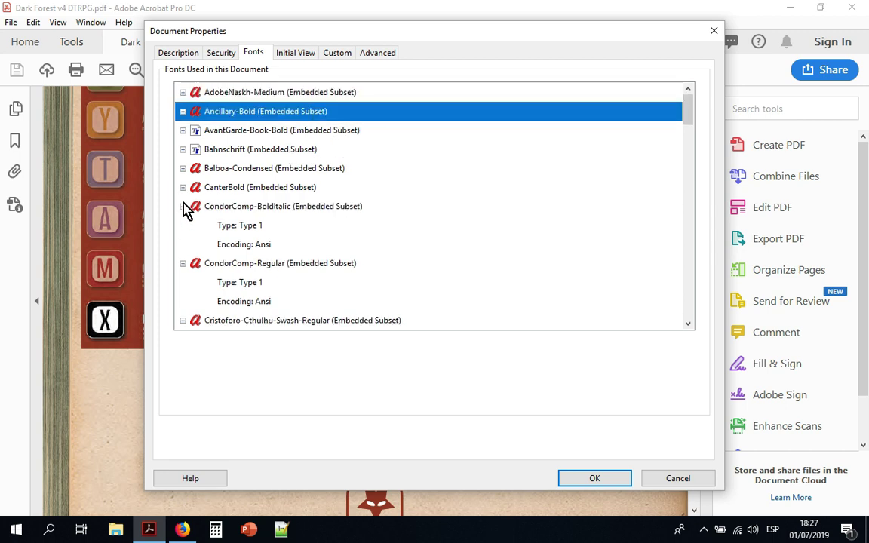
left_click(183, 207)
left_click(184, 225)
left_click(183, 244)
scroll(184, 251, "down", 5)
scroll(184, 255, "down", 3)
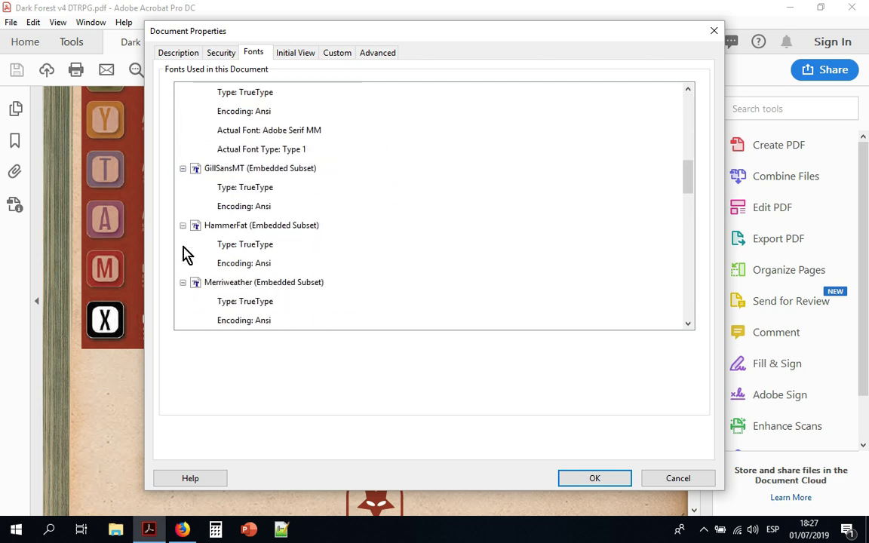
scroll(185, 254, "up", 6)
left_click(182, 149)
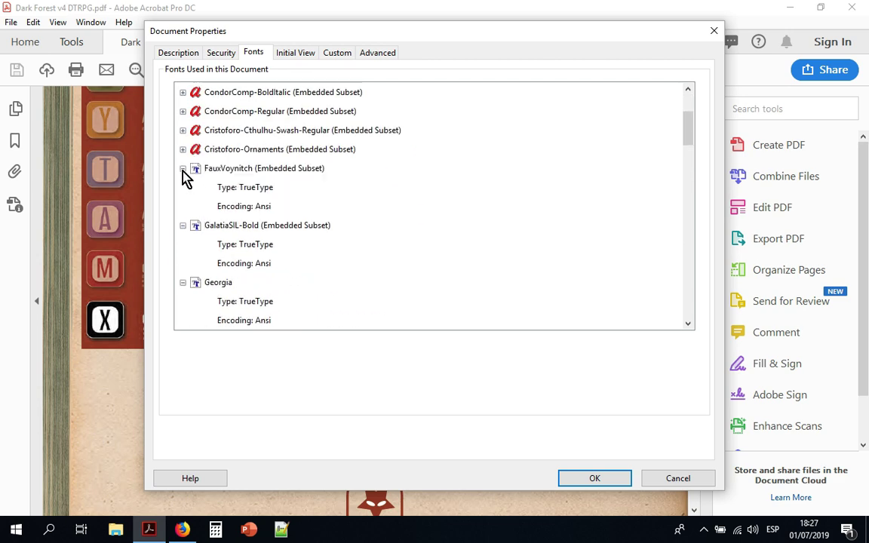
left_click(183, 168)
left_click(182, 187)
left_click(182, 206)
Highlight the Georgia entry and collapse the details of Georgia-Italic, GillSansMT and HammerFat.
left_click(205, 211)
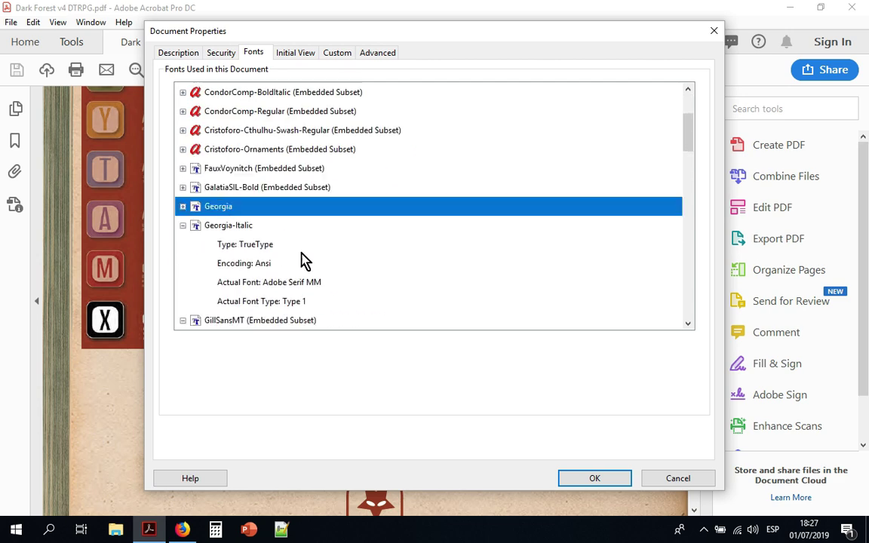
left_click(183, 225)
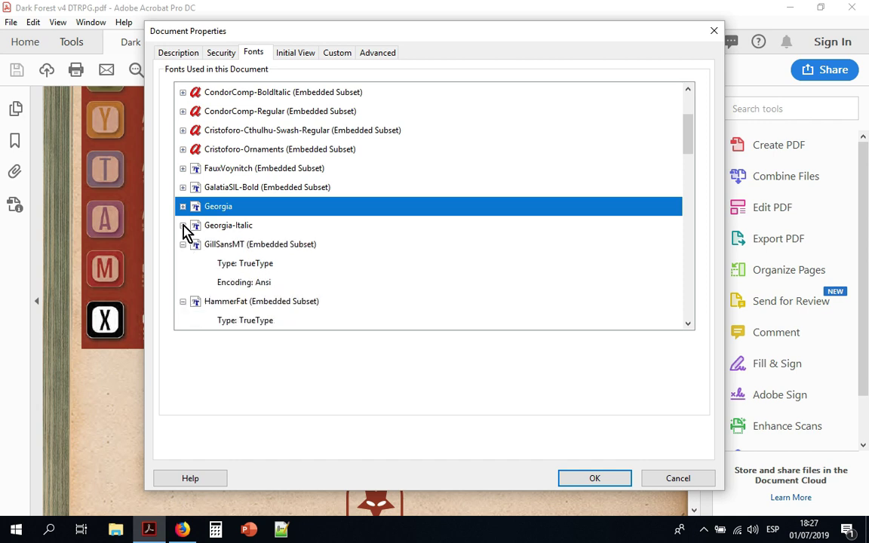
left_click(183, 244)
left_click(183, 264)
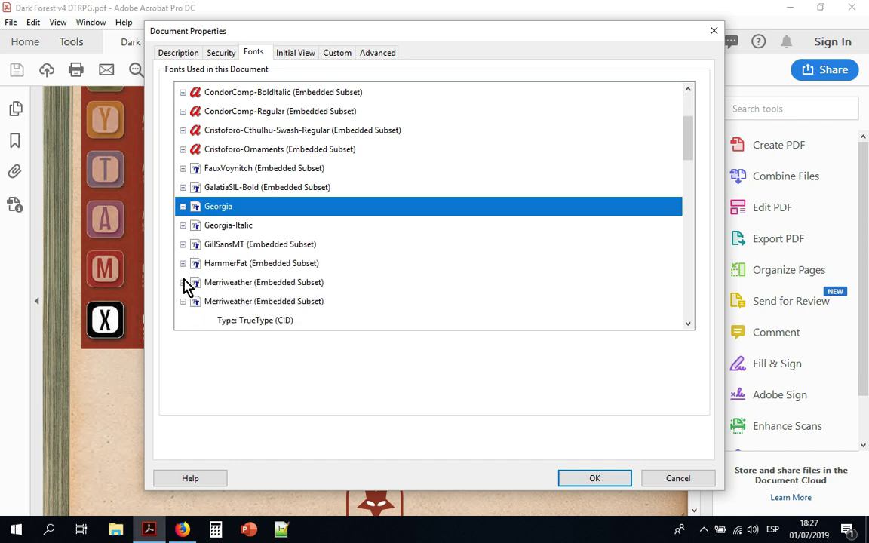
Collapse the remaining expanded Merriweather entries, including MerriweatherUltraBold, and the OldSansBlack entry.
scroll(188, 287, "down", 4)
left_click(182, 130)
left_click(183, 148)
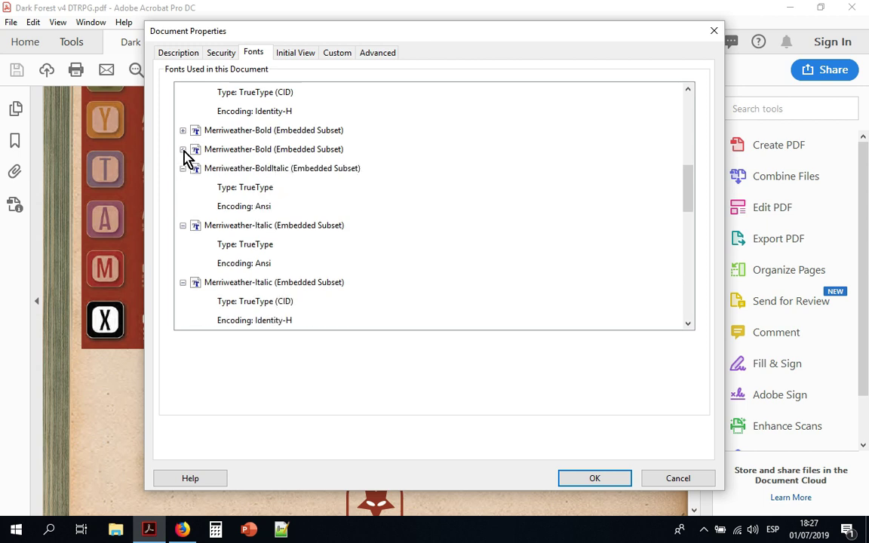
left_click(182, 168)
left_click(182, 188)
left_click(183, 206)
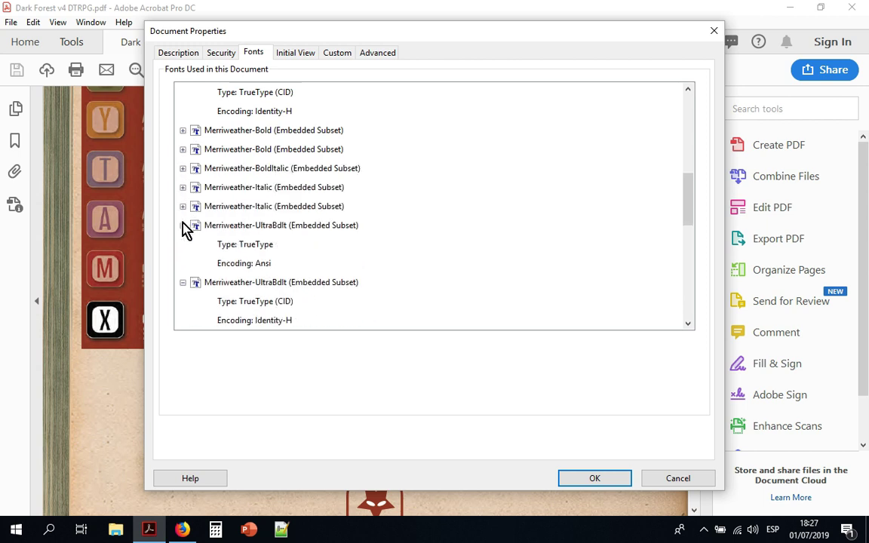
left_click(182, 225)
left_click(183, 244)
left_click(182, 263)
left_click(183, 263)
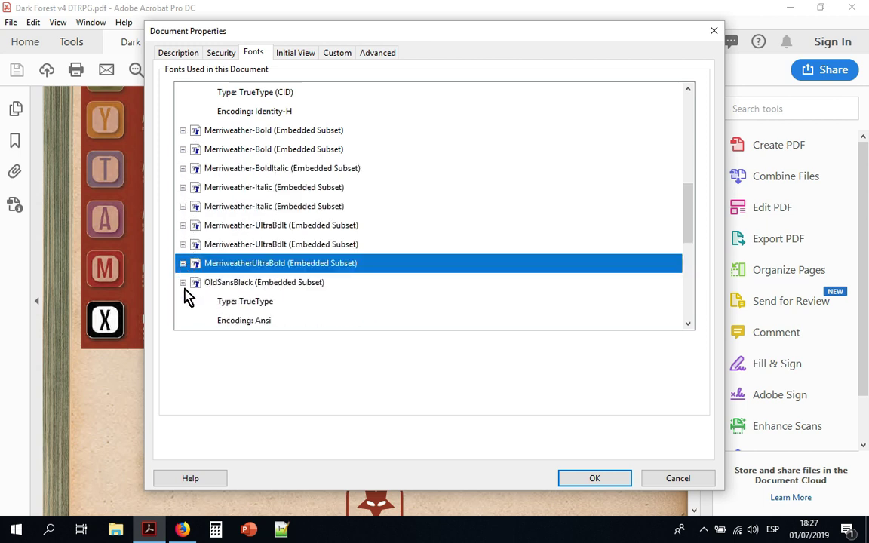
left_click(182, 282)
scroll(197, 231, "up", 2)
left_click(183, 187)
Collapse the details of the last four fonts: OratorStd, PFDaVinciScriptPro-Inked, SFMoviePosterCondensed and TrebuchetMS-Bold.
scroll(193, 219, "down", 5)
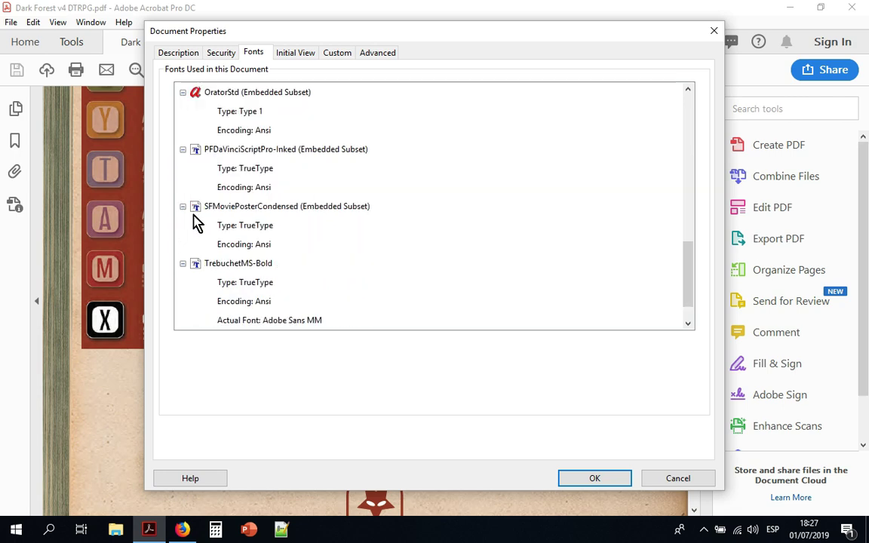
scroll(191, 220, "up", 3)
left_click(183, 263)
left_click(183, 282)
scroll(193, 249, "down", 3)
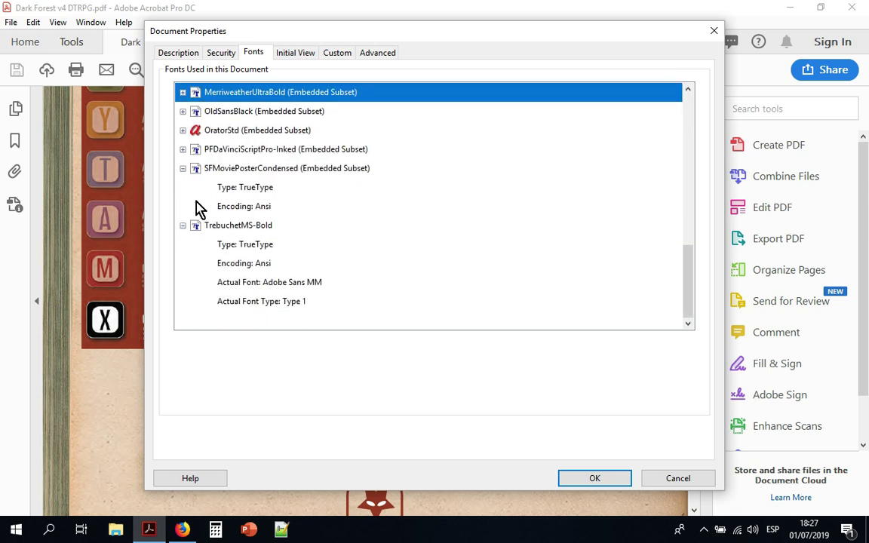
left_click(183, 168)
left_click(183, 225)
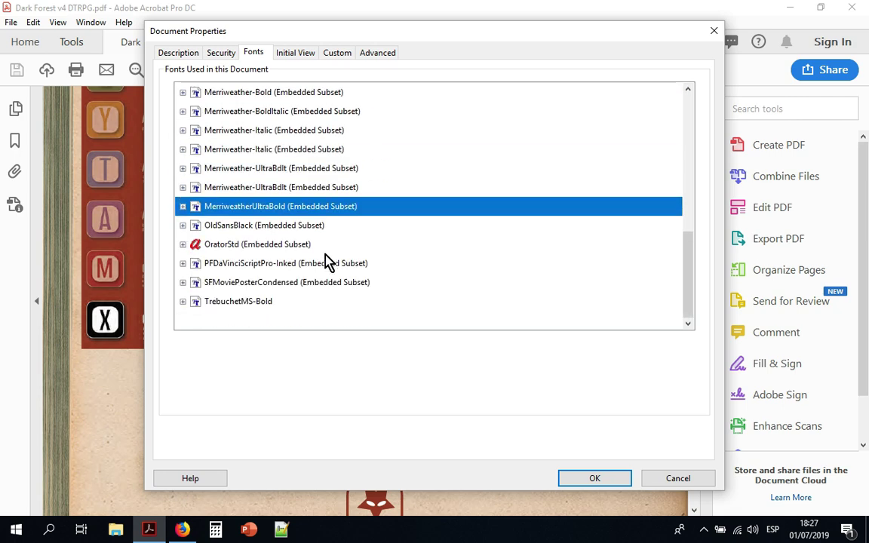
Check the embedding status of TrebuchetMS-Bold, Georgia and Georgia-Italic in the collapsed font list.
scroll(328, 259, "up", 2)
scroll(332, 258, "down", 2)
left_click(260, 303)
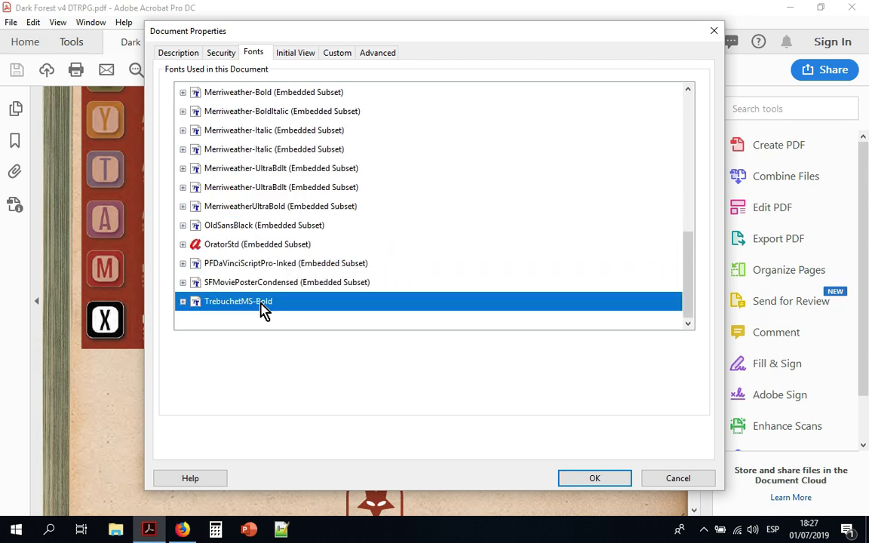
scroll(381, 293, "up", 1)
scroll(381, 293, "up", 3)
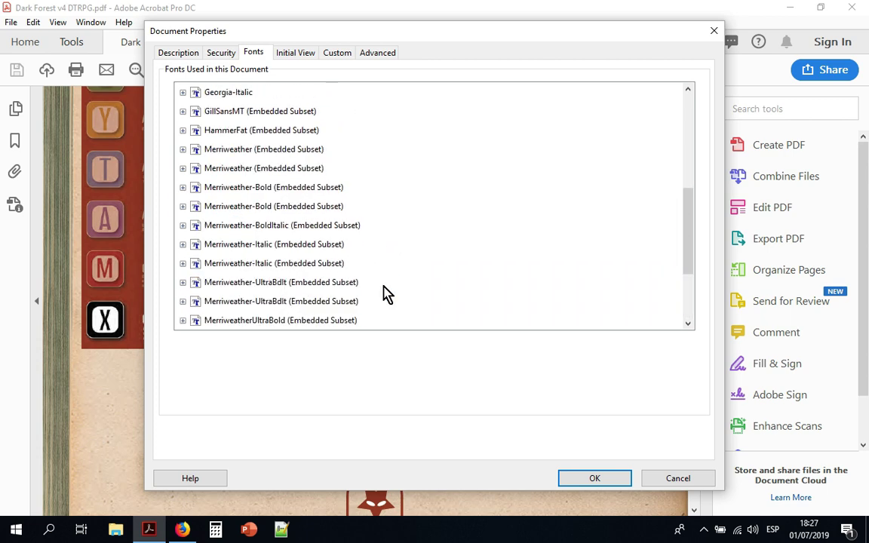
left_click(264, 188)
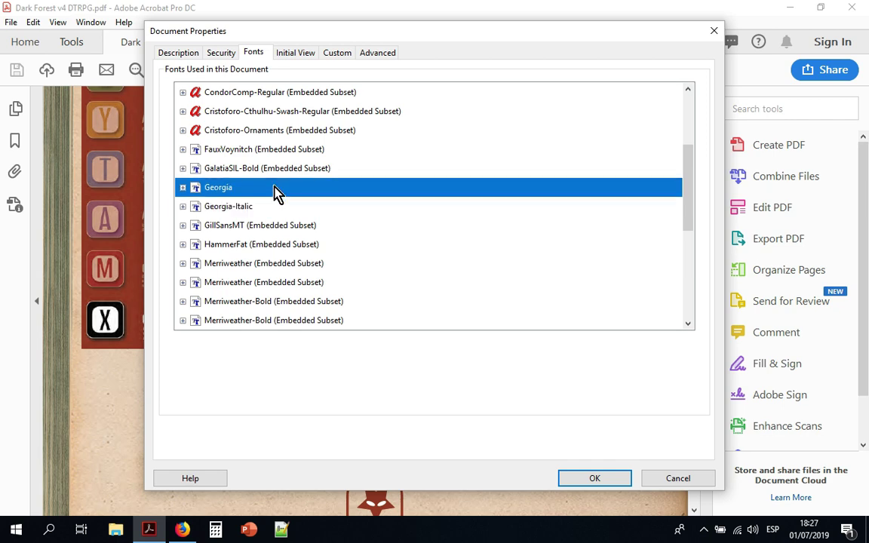
left_click(261, 207)
scroll(294, 252, "down", 4)
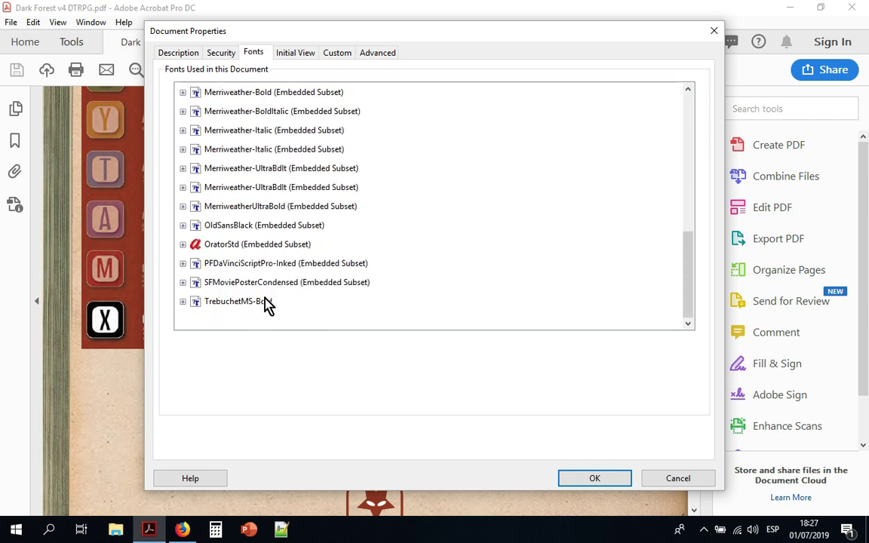
Review the font list from its beginning, highlighting Georgia, Georgia-Italic and TrebuchetMS-Bold in turn.
scroll(359, 261, "up", 6)
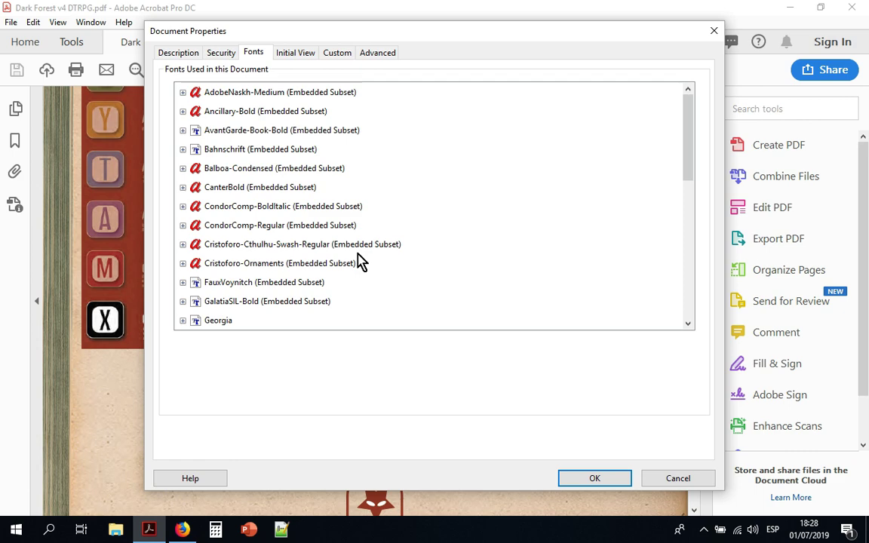
scroll(302, 262, "down", 1)
left_click(249, 263)
left_click(240, 282)
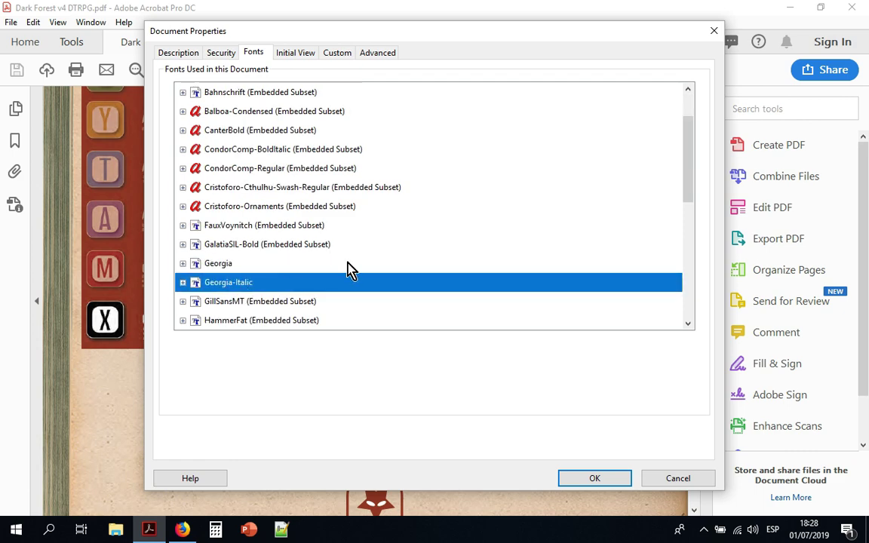
scroll(349, 268, "down", 5)
left_click(258, 302)
scroll(382, 275, "up", 5)
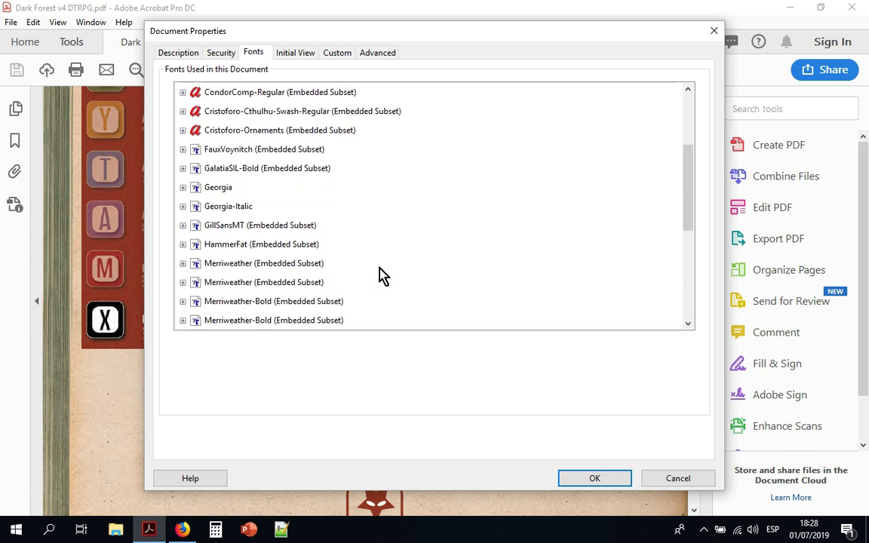
Examine the Georgia and Georgia-Italic entries against the neighbouring fonts' embedding labels.
left_click(239, 245)
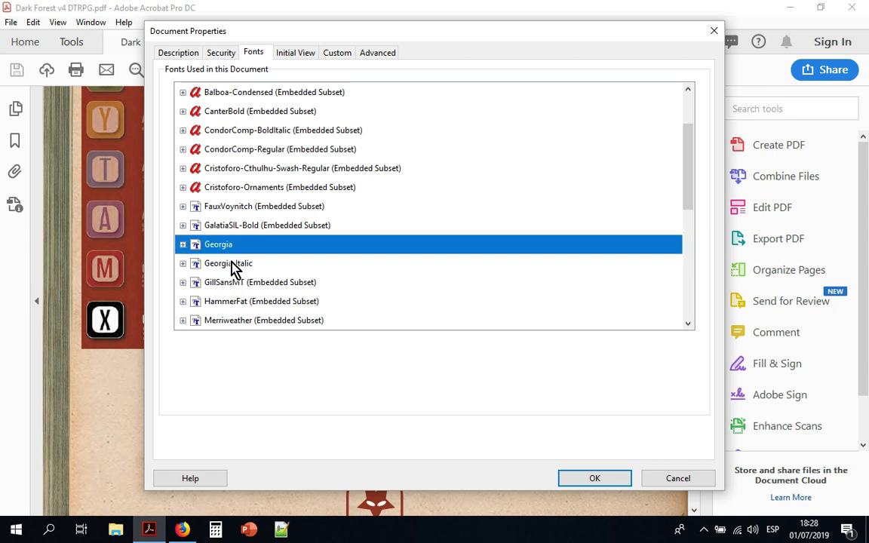
left_click(233, 265)
left_click(231, 246)
left_click(231, 264)
left_click(236, 247)
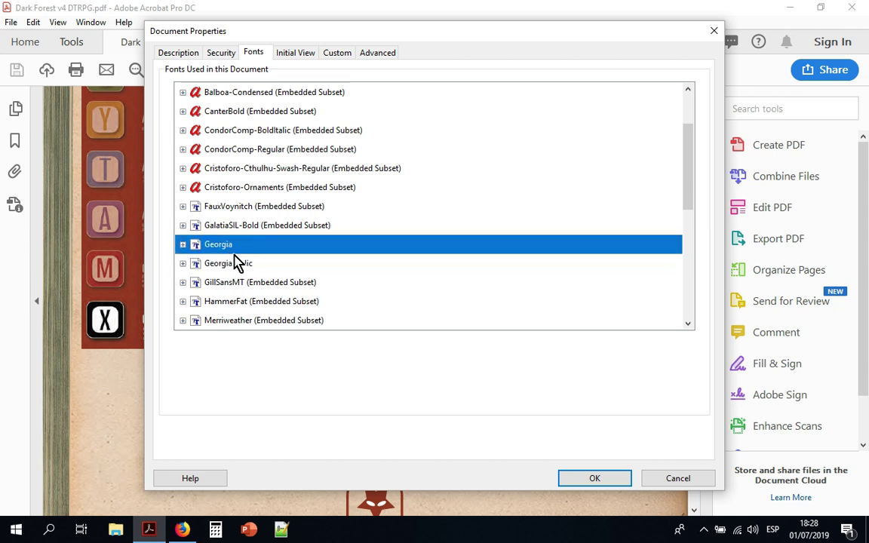
left_click(240, 264)
left_click(245, 249)
left_click(245, 258)
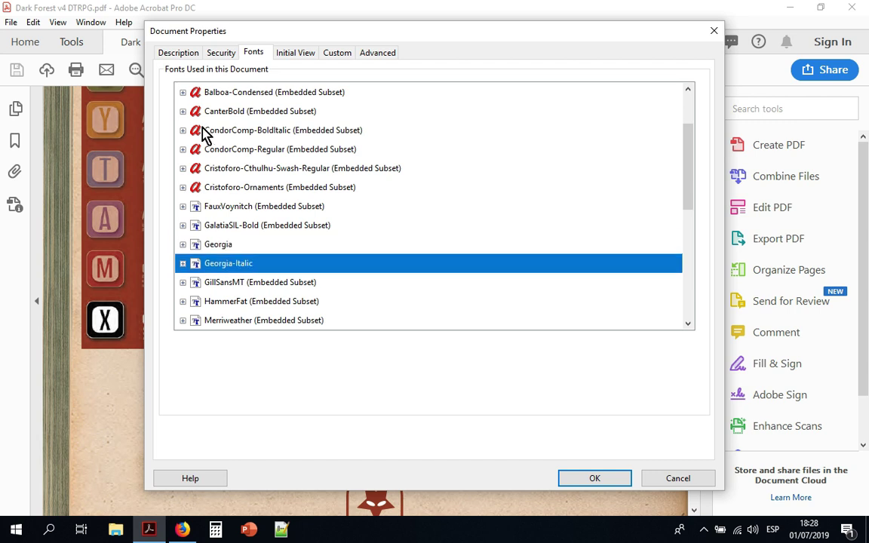
scroll(252, 189, "down", 1)
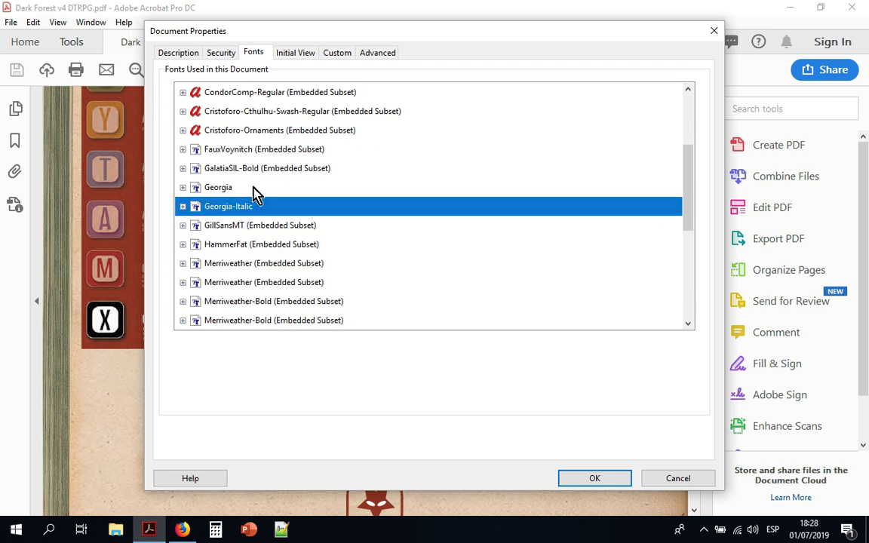
left_click(254, 193)
left_click(252, 204)
left_click(250, 188)
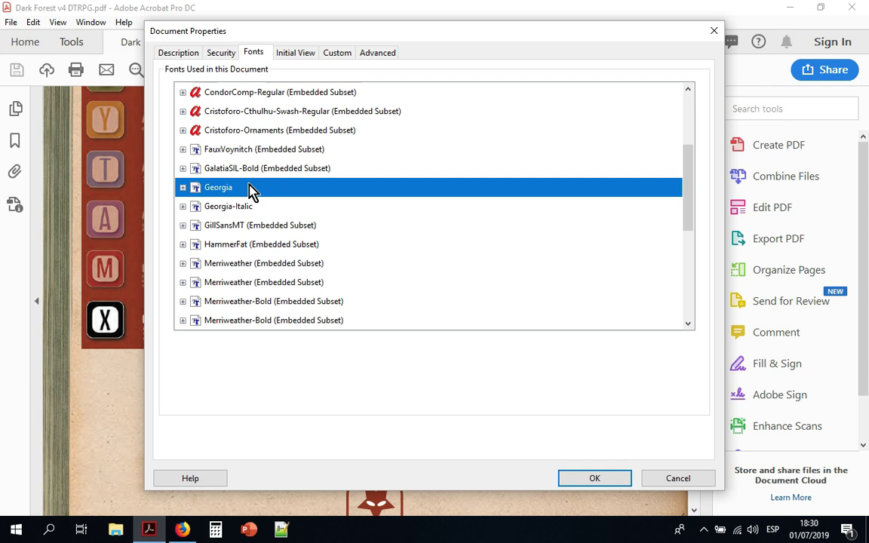
Recheck the Georgia and Georgia-Italic entries, and view the remaining fonts down to TrebuchetMS-Bold.
left_click(251, 205)
left_click(250, 189)
left_click(253, 206)
left_click(252, 189)
left_click(251, 206)
left_click(250, 190)
left_click(249, 205)
left_click(249, 190)
left_click(249, 207)
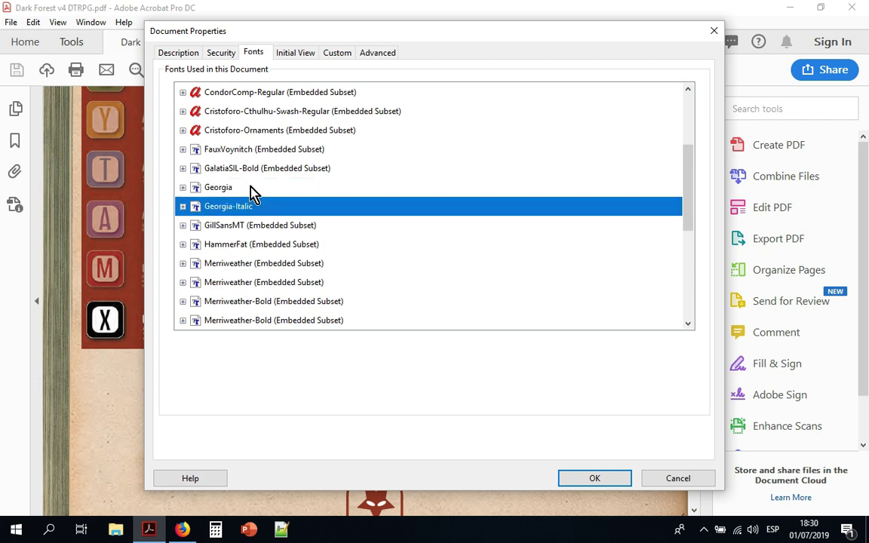
left_click(249, 192)
left_click(252, 206)
left_click(251, 190)
left_click(253, 207)
scroll(255, 211, "down", 4)
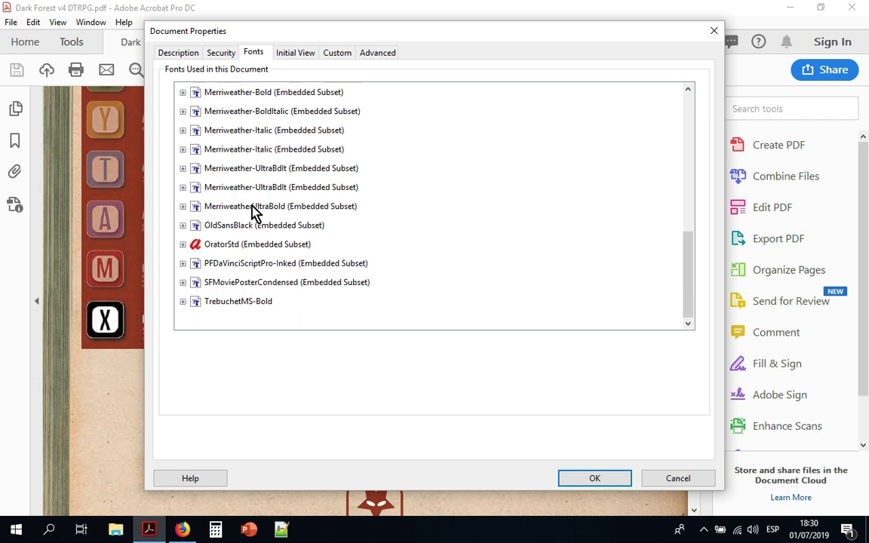
Highlight TrebuchetMS-Bold and Georgia-Italic in the font list, and close the document properties without changes.
left_click(240, 302)
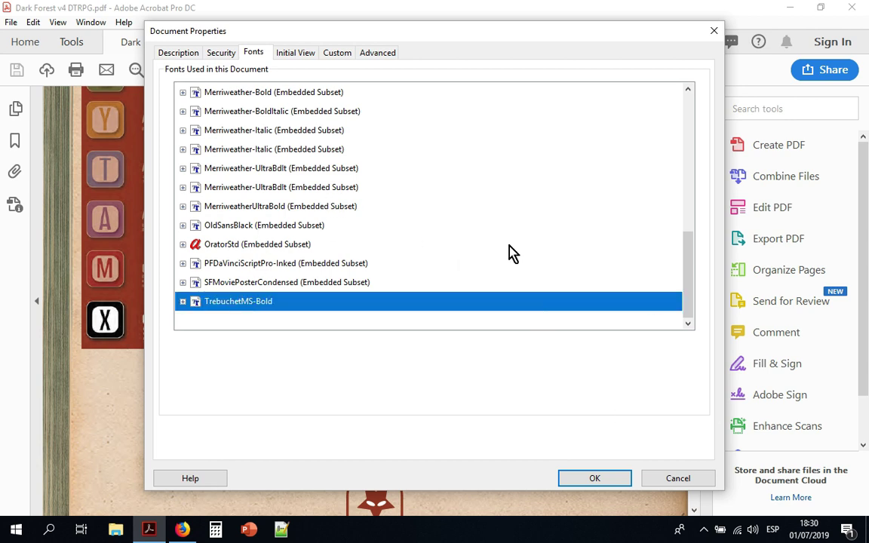
scroll(296, 309, "up", 2)
scroll(275, 173, "up", 2)
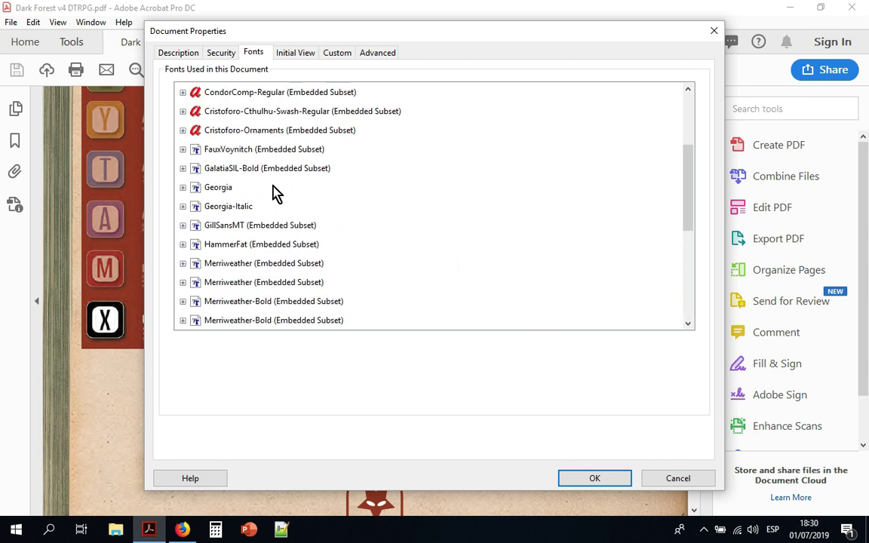
left_click(279, 206)
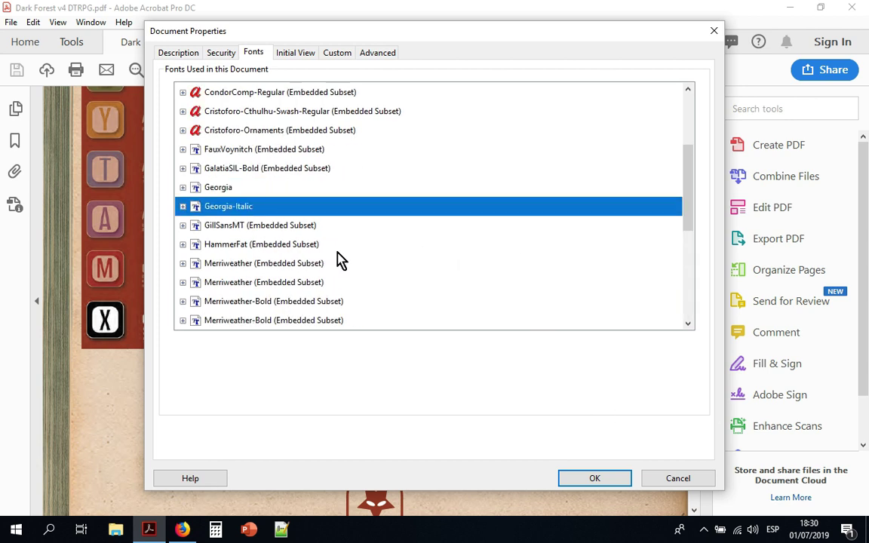
left_click(689, 480)
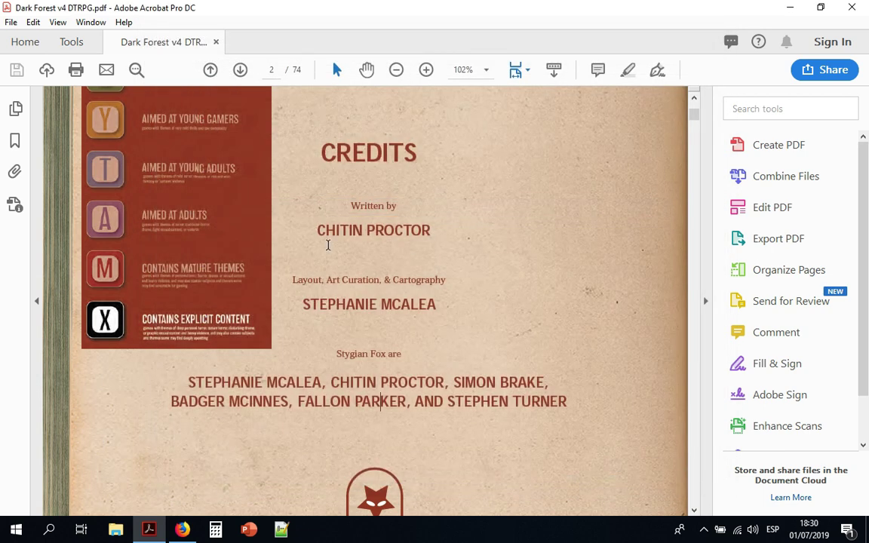
Search the tools for "optimiz" and open Preflight.
left_click(791, 110)
scroll(747, 332, "down", 1)
scroll(747, 332, "up", 1)
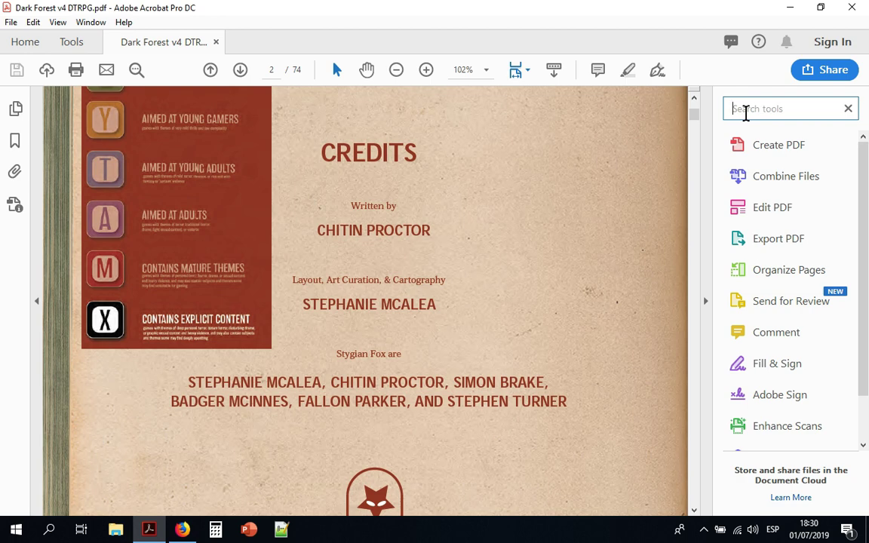
type("op")
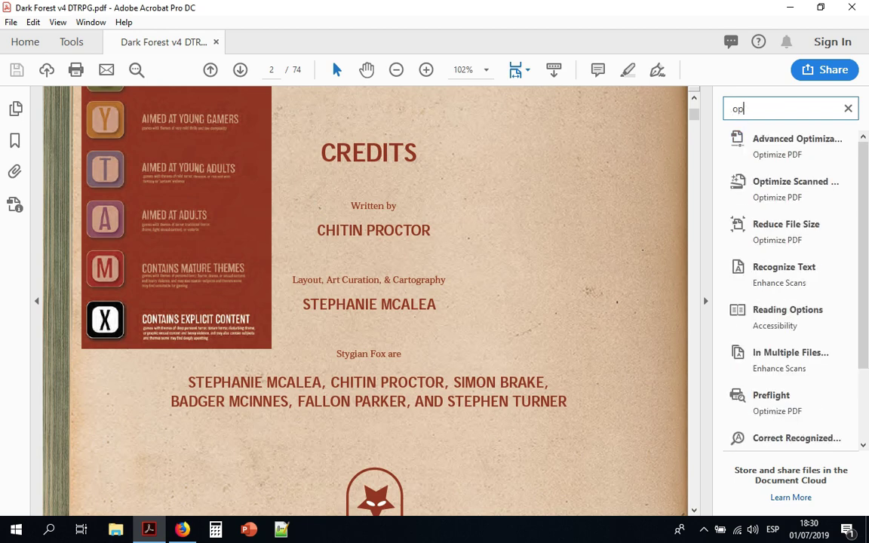
type("timiz")
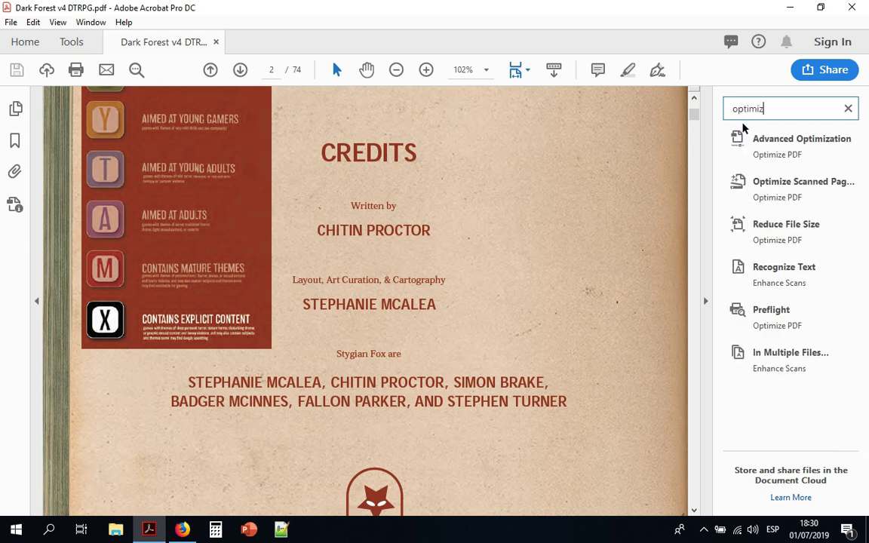
left_click(777, 312)
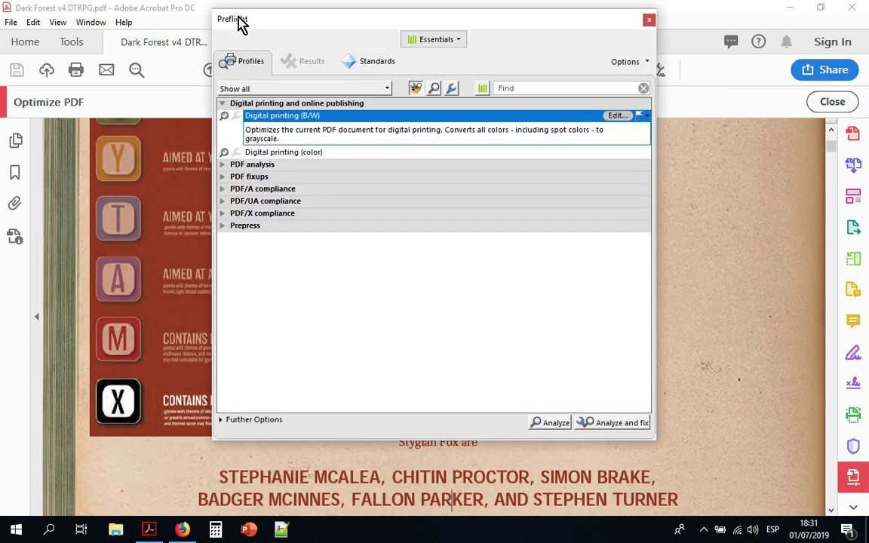
Run the "Embed missing fonts" single fixup from Preflight's Document group on the PDF.
left_click_drag(240, 23, 255, 46)
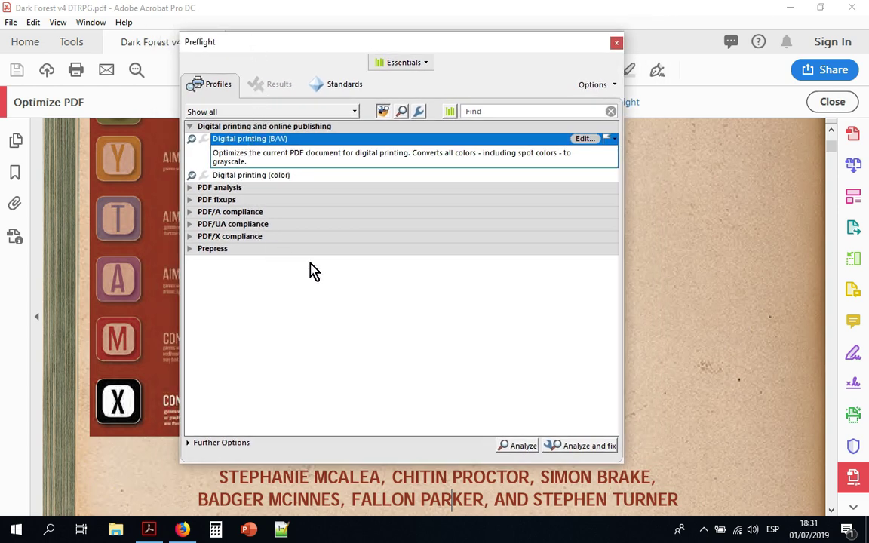
left_click(419, 112)
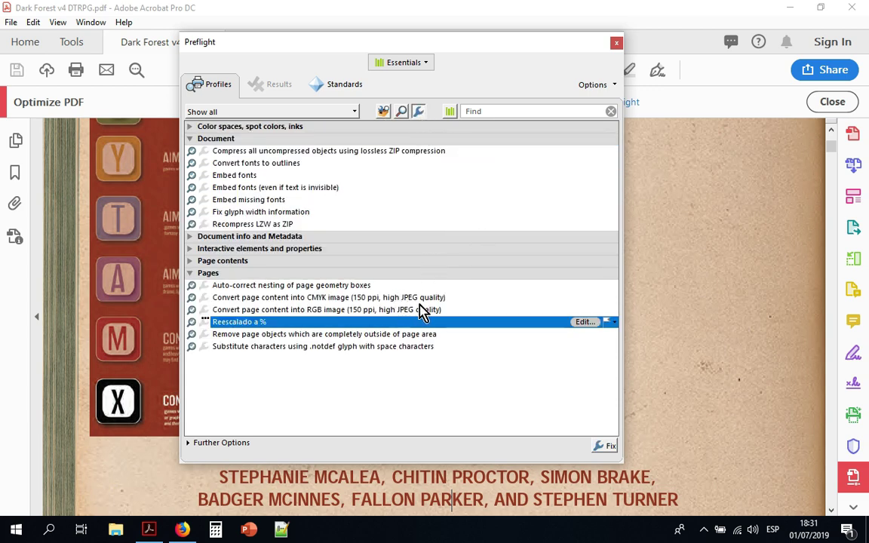
left_click(257, 176)
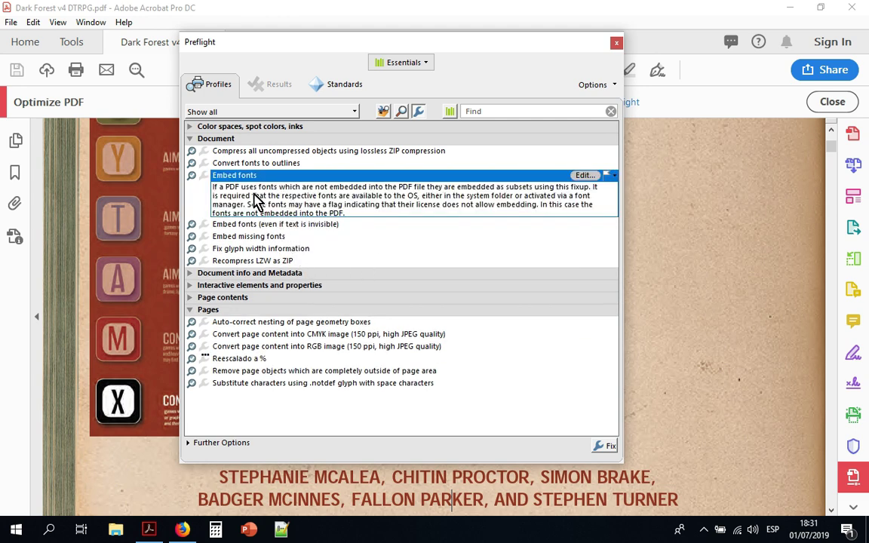
left_click(283, 236)
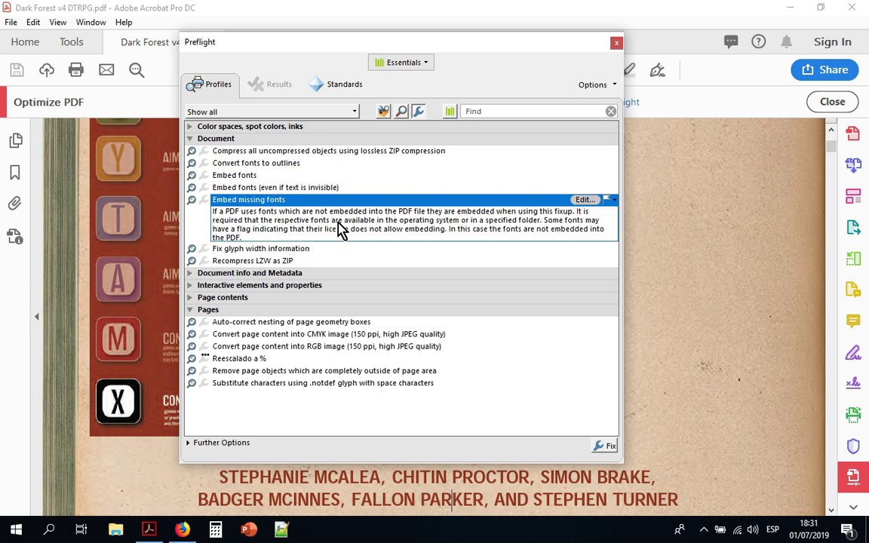
left_click(606, 446)
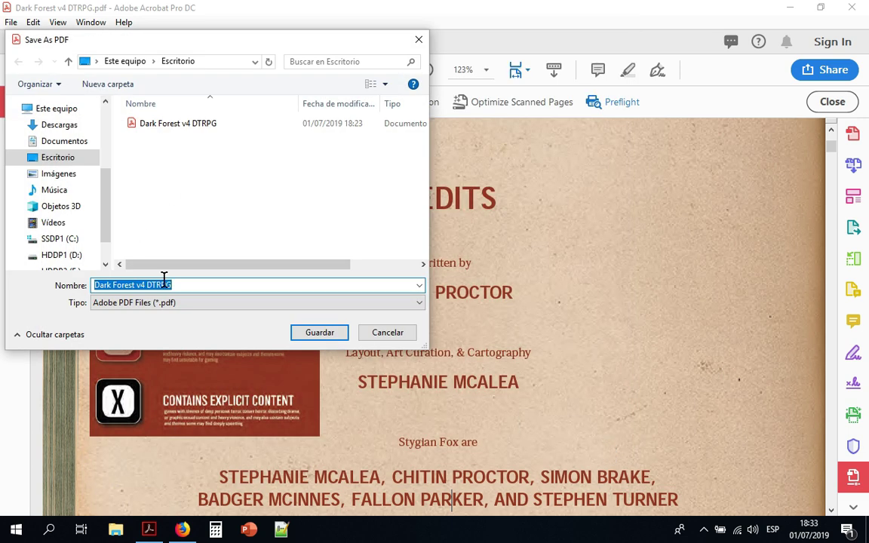
Save the fixed PDF on the desktop as "Dark Forest v4 DTRPG fuentes".
left_click(147, 285)
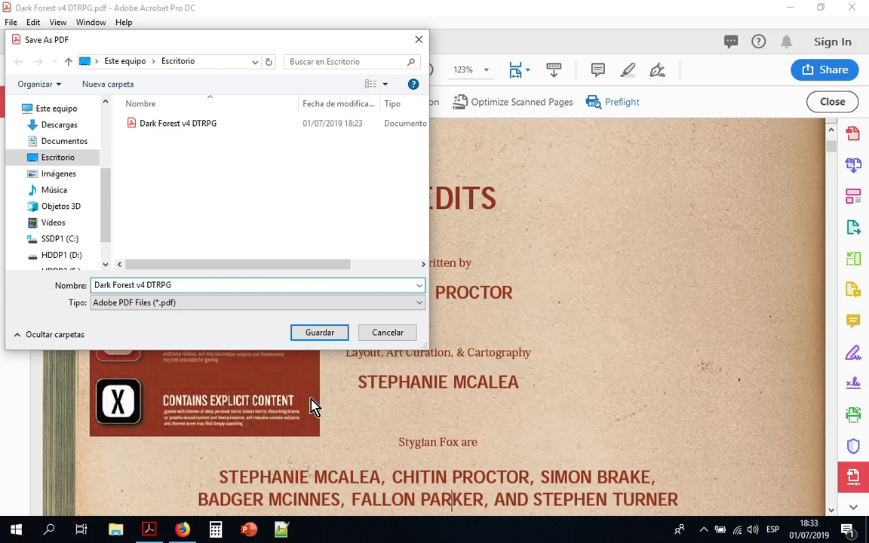
key("Right")
key("Right")
key("Right")
key("Right")
key("Right")
type("full")
key("BackSpace")
key("BackSpace")
type("entes")
key("Return")
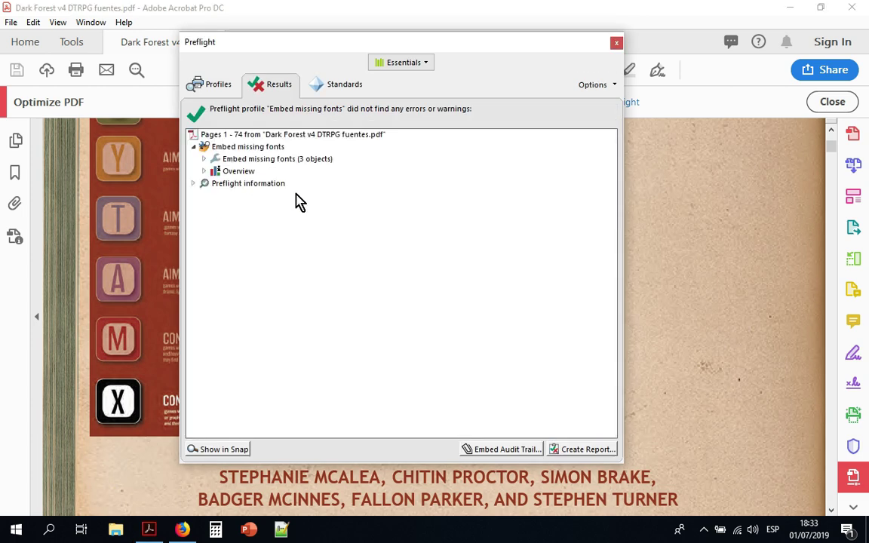
Review the fonts handled by the fixup and the Preflight information in the results, and close Preflight.
left_click(203, 160)
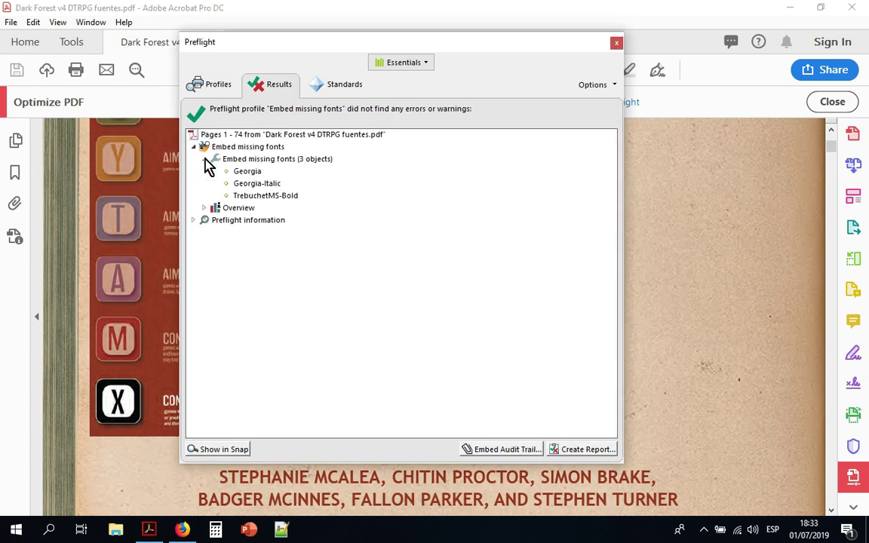
left_click(247, 172)
left_click(258, 184)
left_click(260, 195)
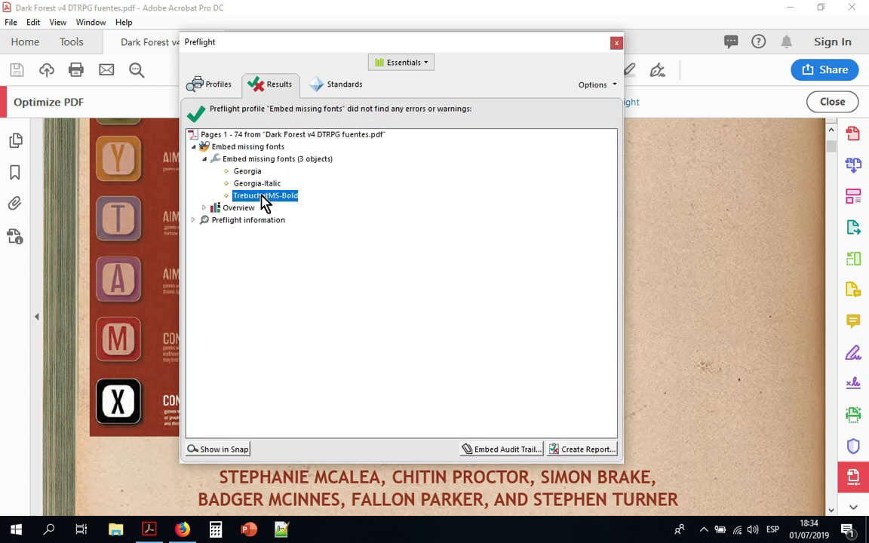
left_click(193, 220)
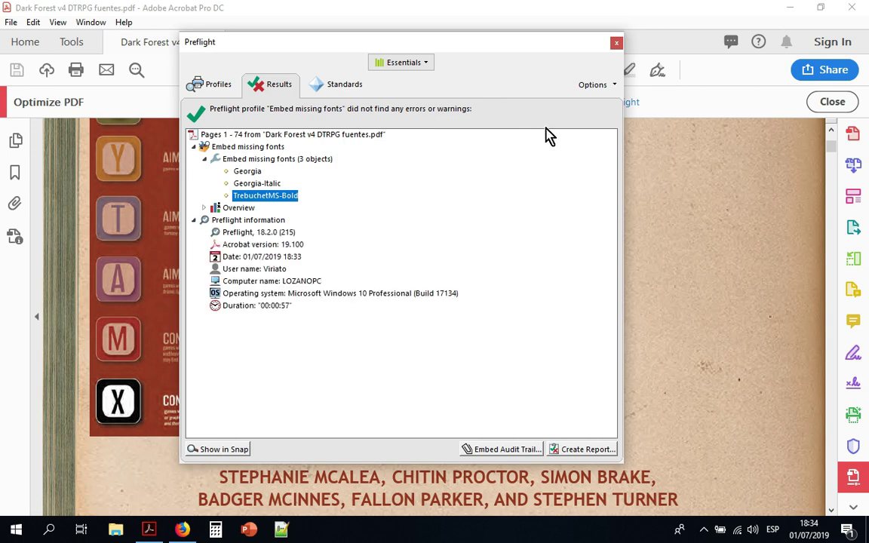
left_click(617, 43)
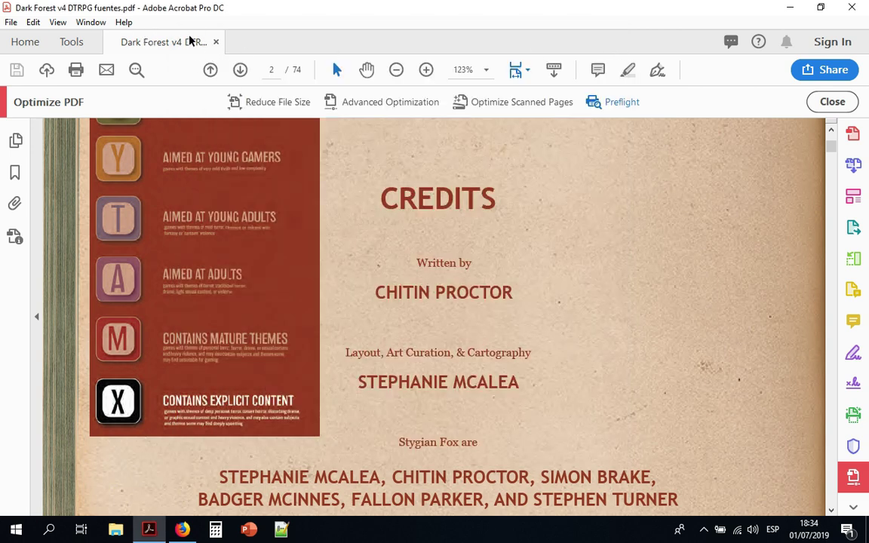
Look over the fixed PDF from the cover to page 17 and back, dismissing the image data message.
scroll(340, 306, "up", 5)
scroll(340, 306, "up", 1)
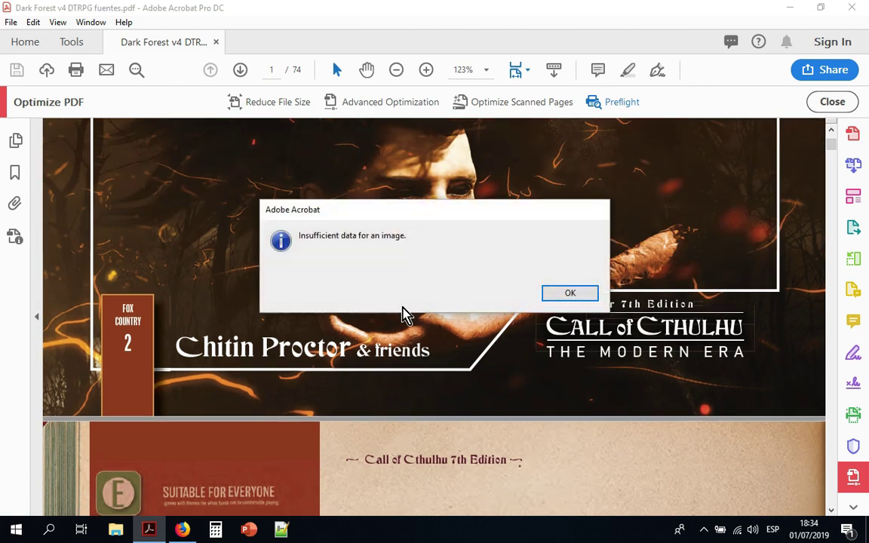
left_click(571, 293)
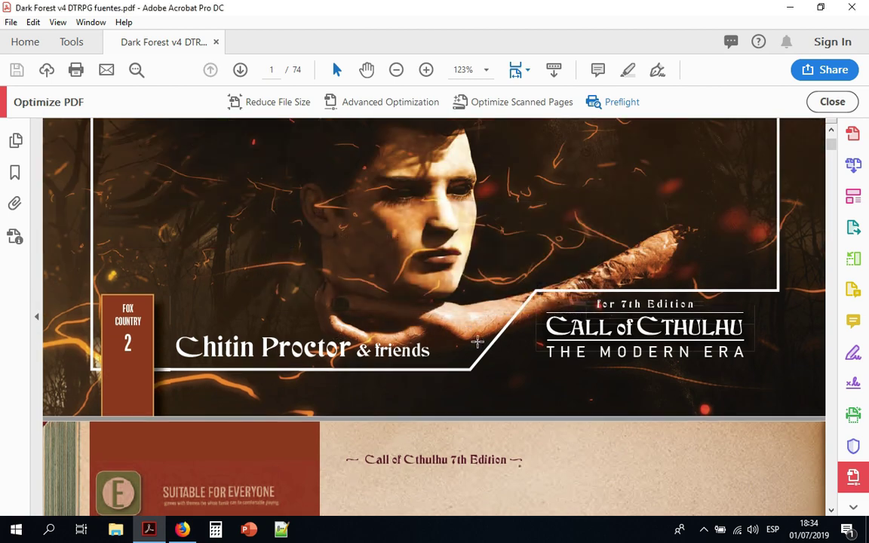
scroll(468, 359, "up", 5)
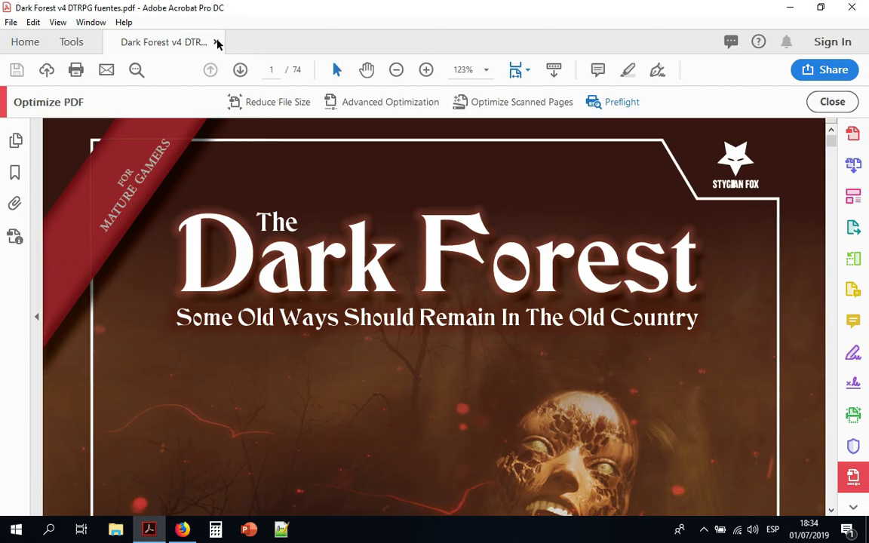
left_click_drag(834, 149, 836, 225)
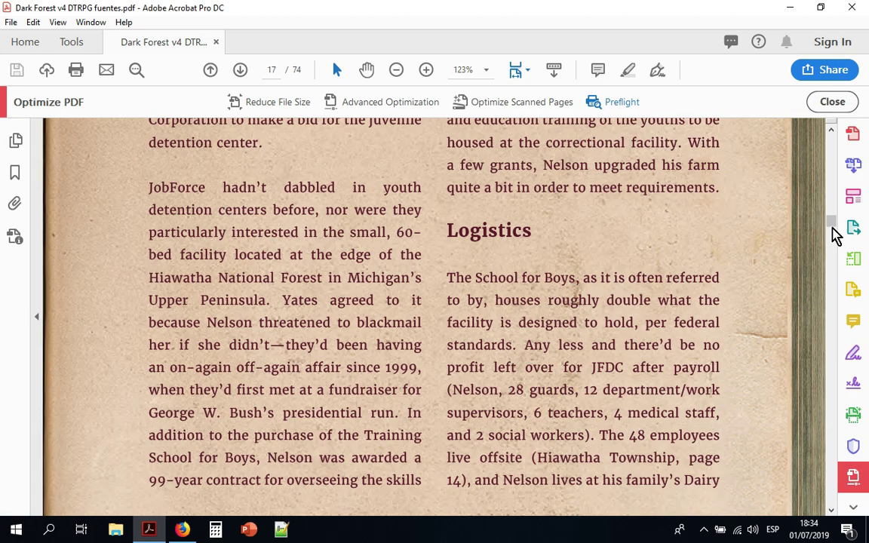
left_click(834, 234)
left_click_drag(840, 228, 834, 137)
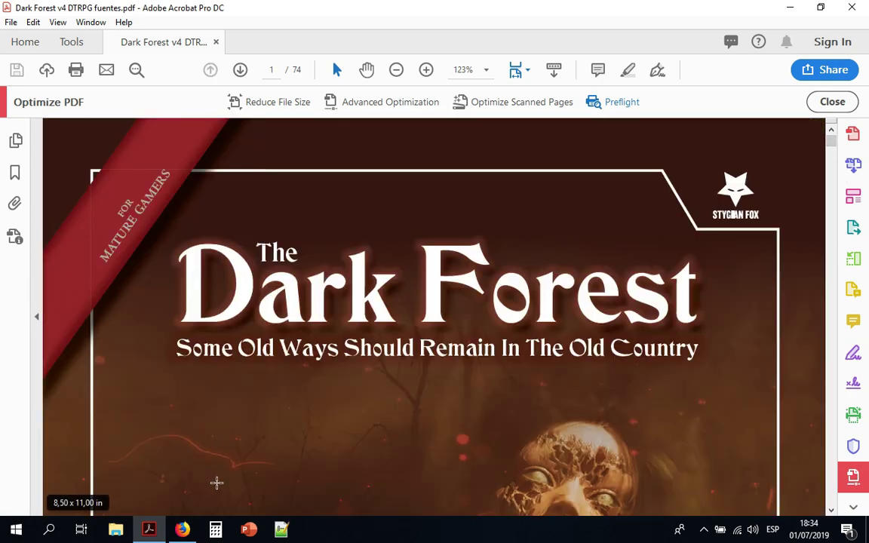
Switch to Firefox and look over the Lulu xPress home page.
left_click(182, 530)
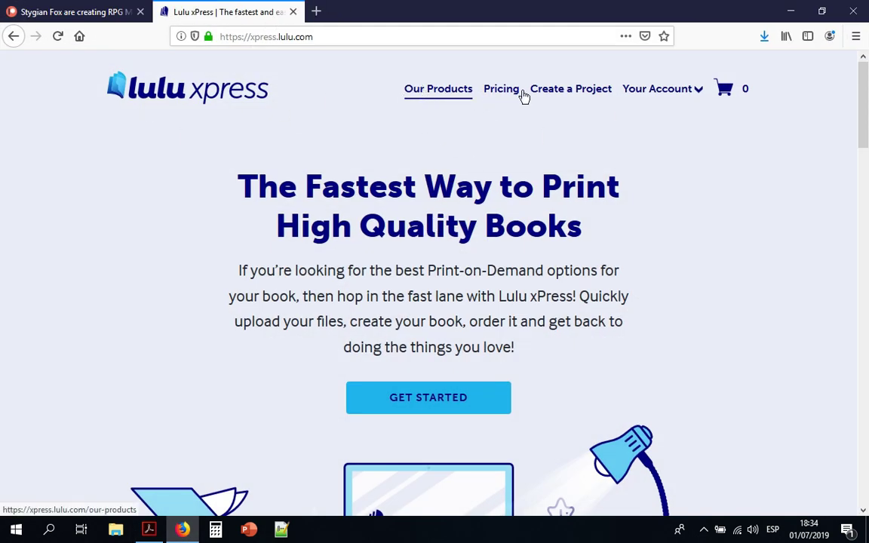
scroll(544, 171, "down", 3)
scroll(542, 171, "up", 3)
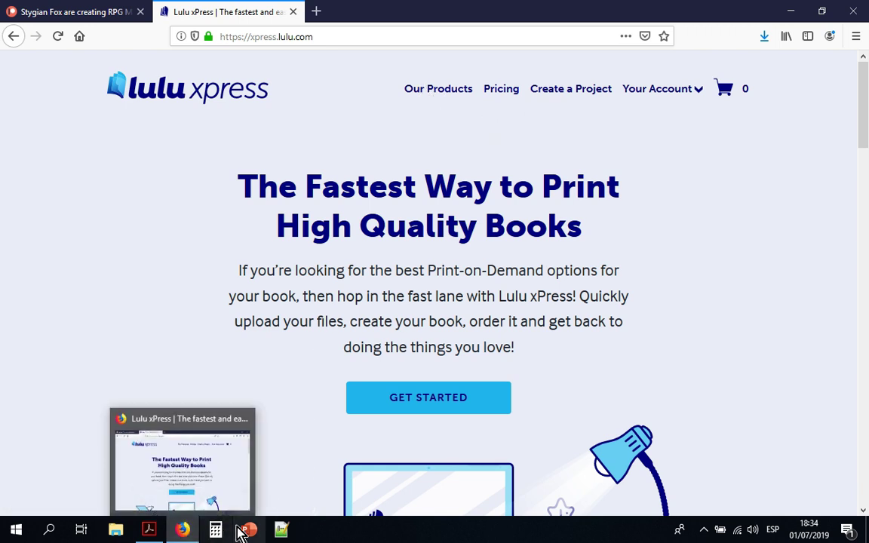
Switch back to Acrobat, view the credits page, and check the PDF's page size in its document properties.
left_click(149, 530)
left_click(12, 22)
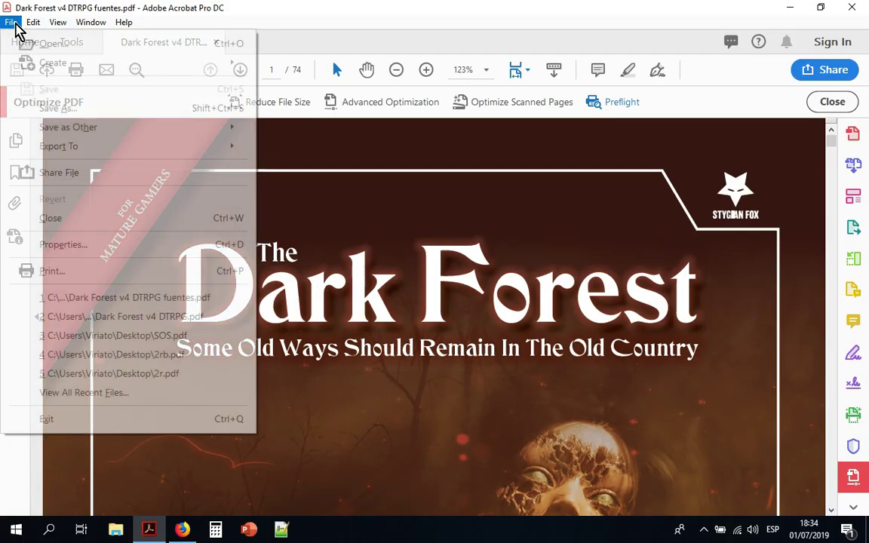
left_click(175, 6)
scroll(220, 231, "down", 3)
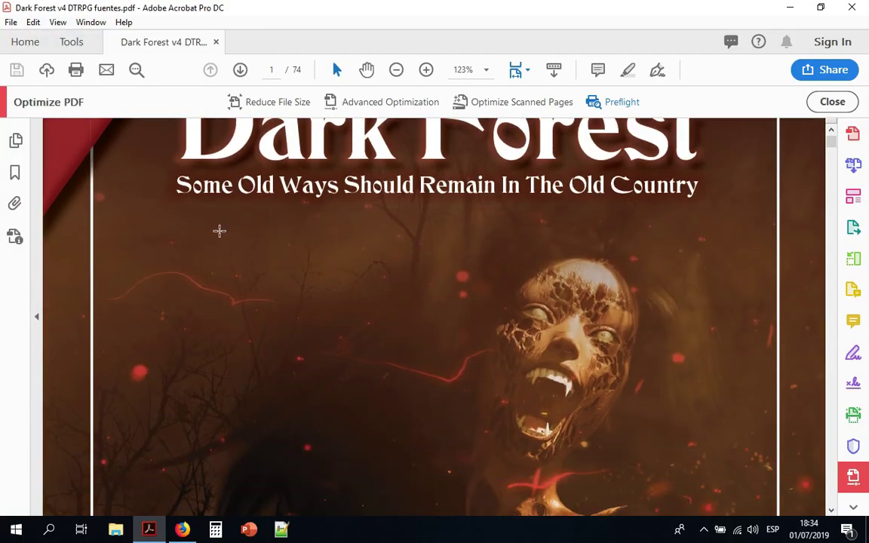
scroll(219, 231, "down", 15)
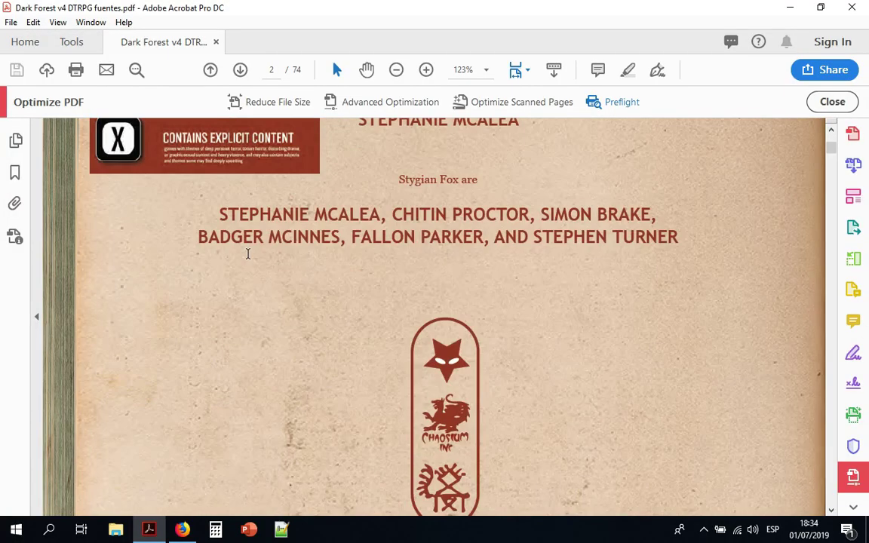
scroll(247, 254, "down", 3)
left_click(11, 22)
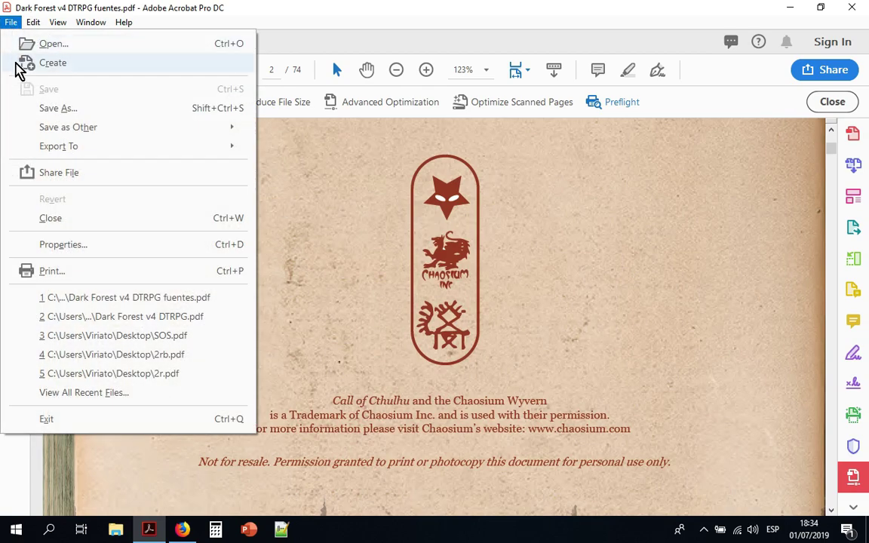
left_click(83, 256)
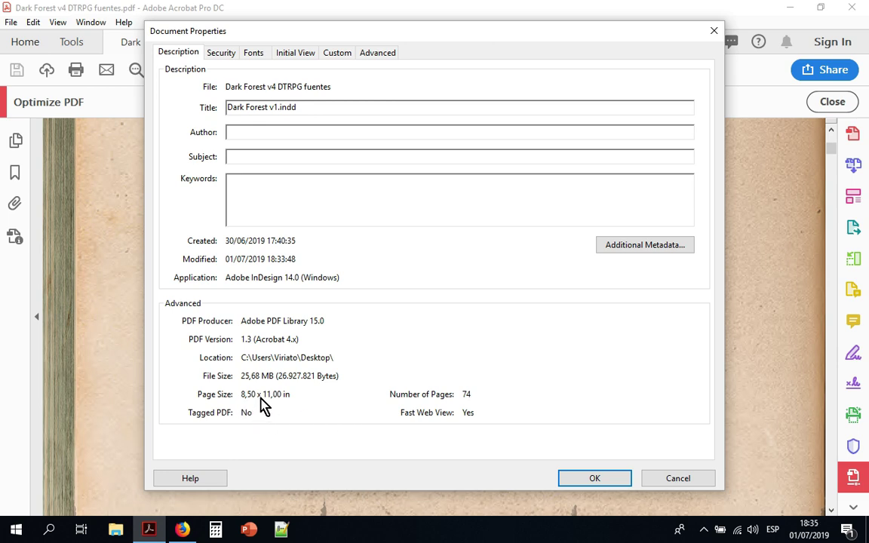
left_click(673, 478)
View the contents page, recheck the document properties, and switch to the Lulu xPress site in Firefox.
scroll(669, 473, "down", 5)
scroll(669, 474, "down", 2)
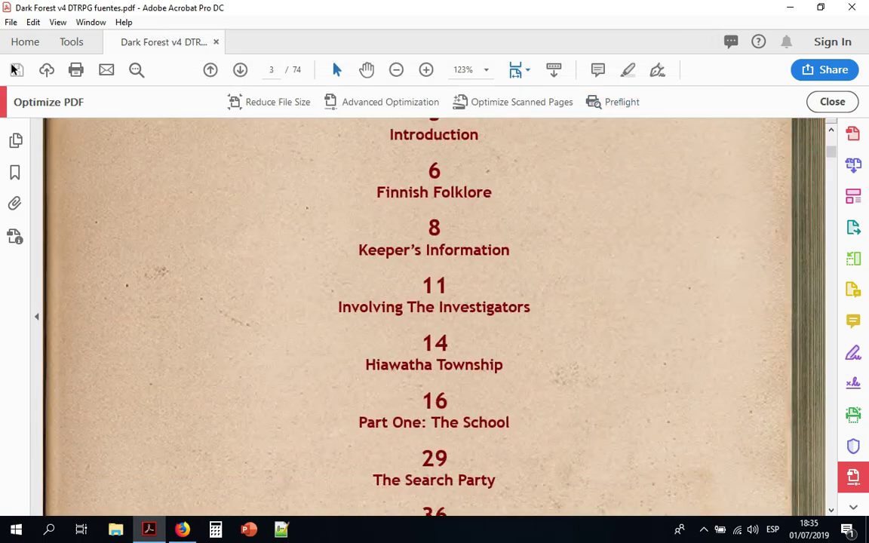
left_click(10, 21)
left_click(66, 244)
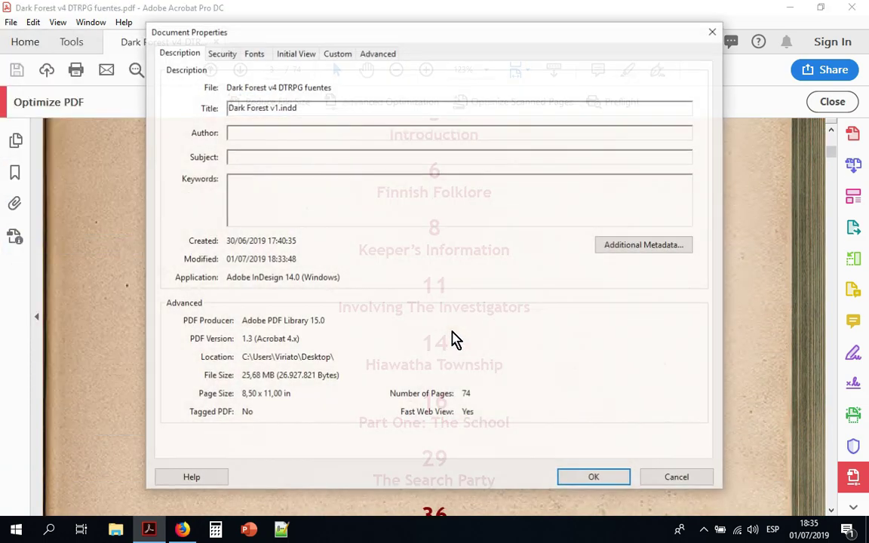
left_click(667, 478)
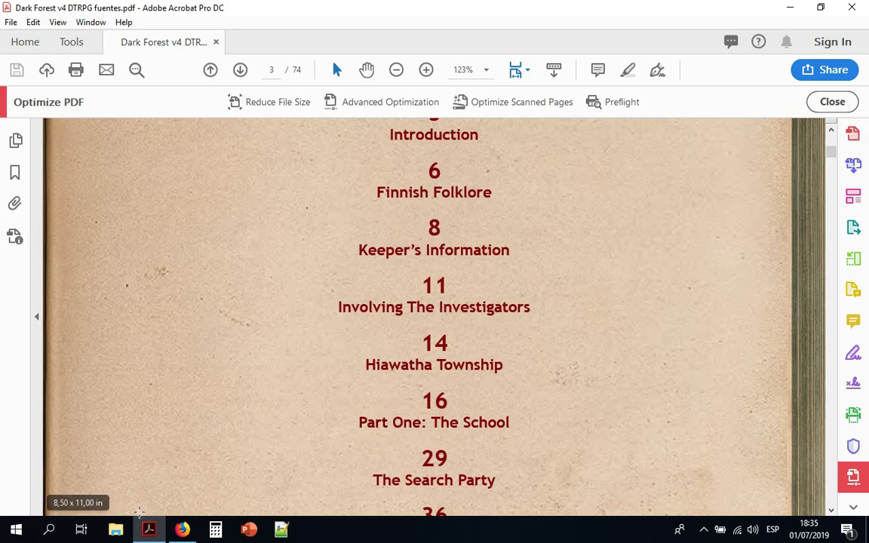
left_click(177, 527)
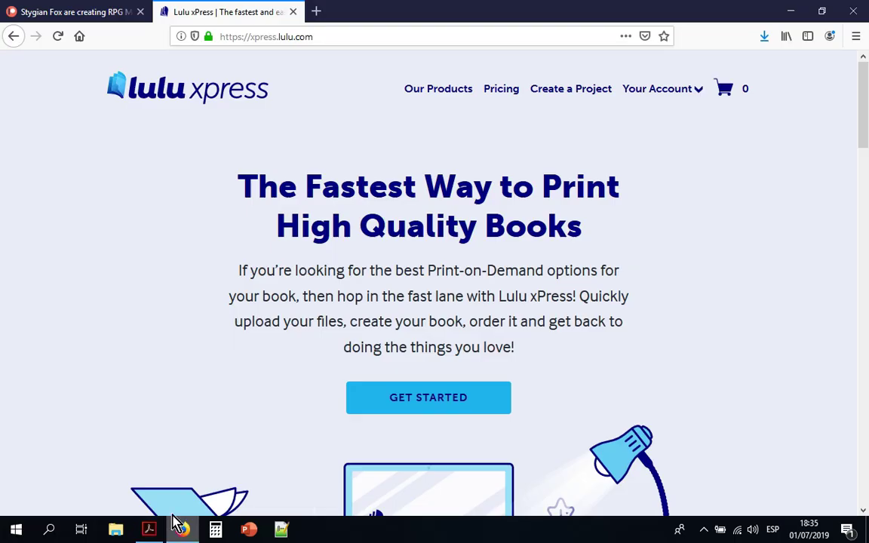
Open the Lulu xPress products page and compare the US Trade, US Letter, and Digest book sizes.
left_click(444, 90)
scroll(423, 249, "down", 10)
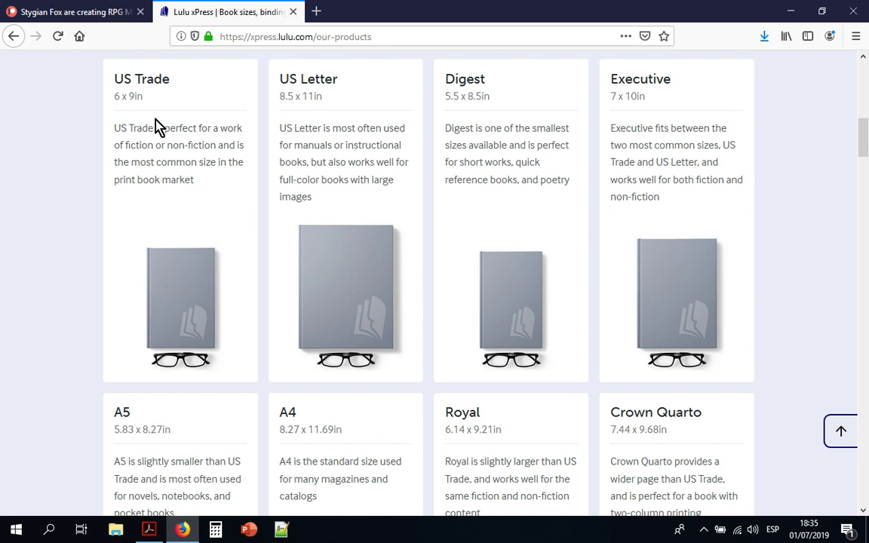
left_click_drag(114, 95, 144, 97)
left_click_drag(280, 96, 323, 96)
left_click_drag(476, 96, 499, 105)
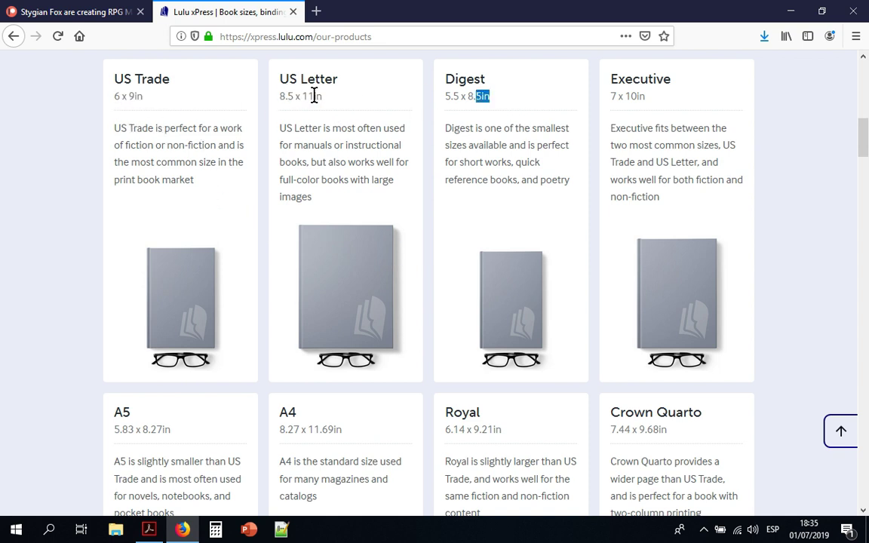
left_click_drag(284, 96, 328, 103)
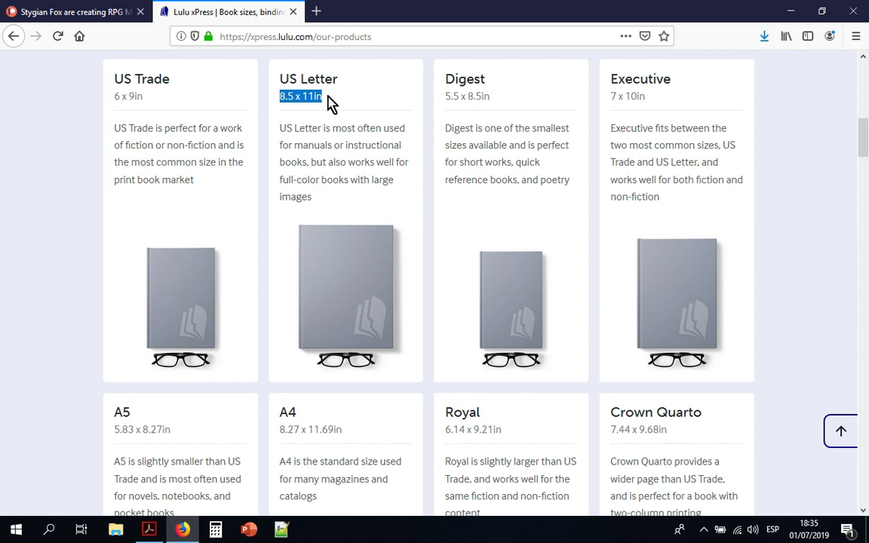
left_click(318, 130)
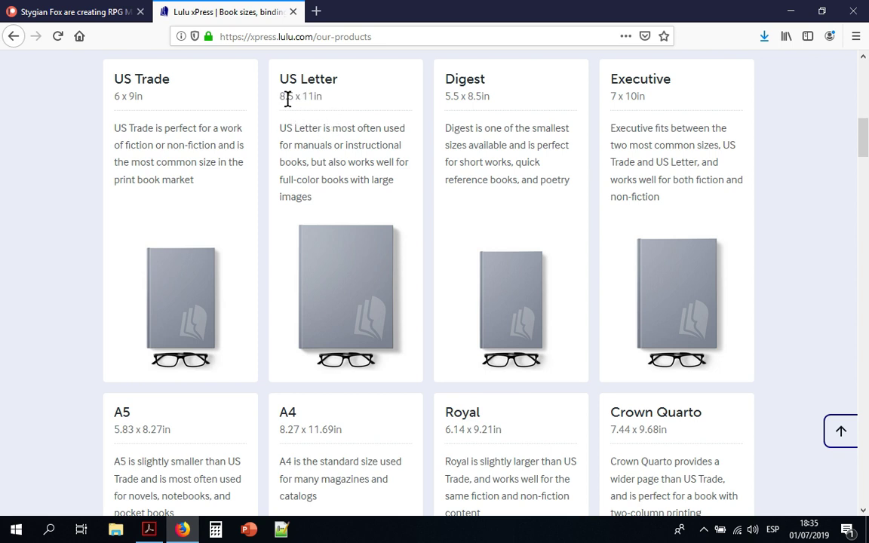
Read the US Letter book size entry, including its dimensions and description.
left_click_drag(281, 78, 324, 200)
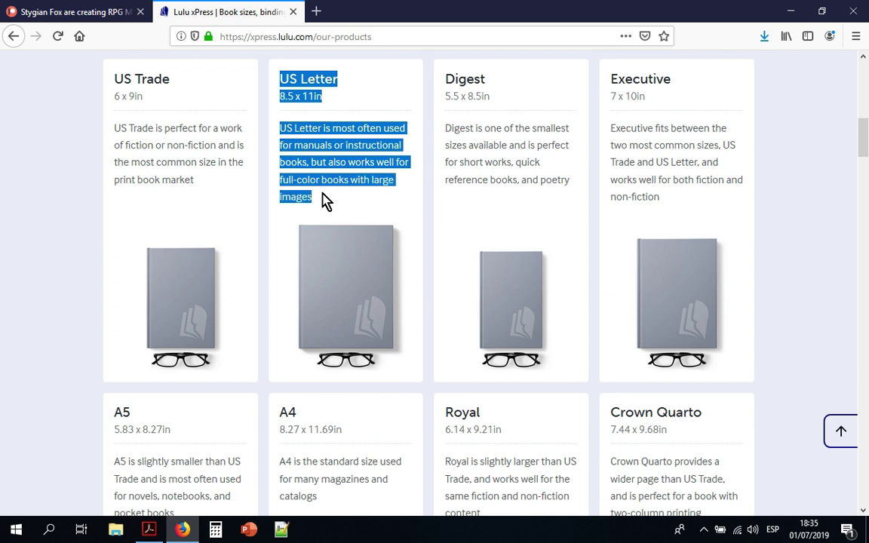
left_click(325, 200)
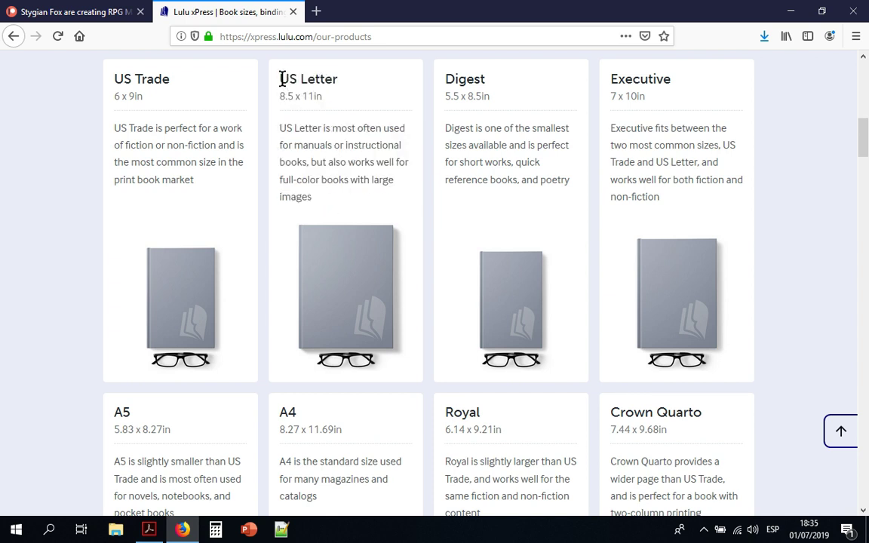
left_click_drag(281, 78, 324, 208)
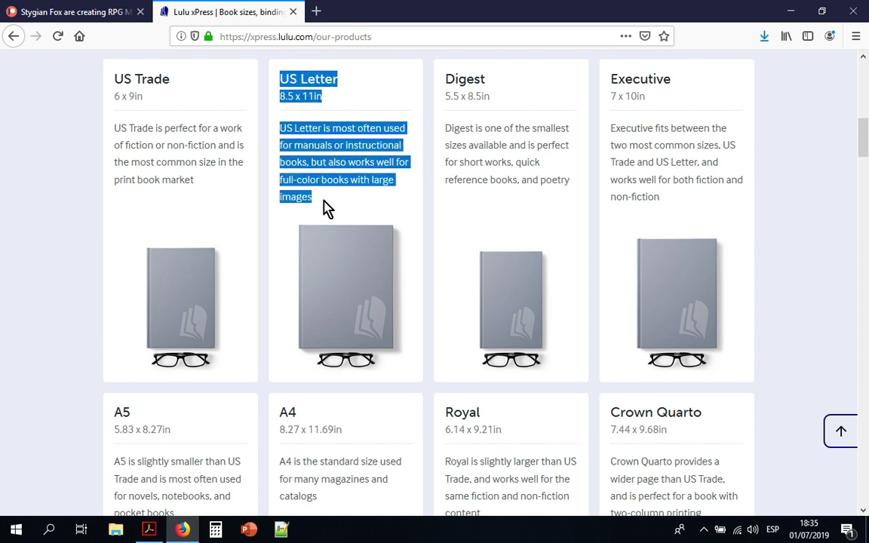
left_click(323, 200)
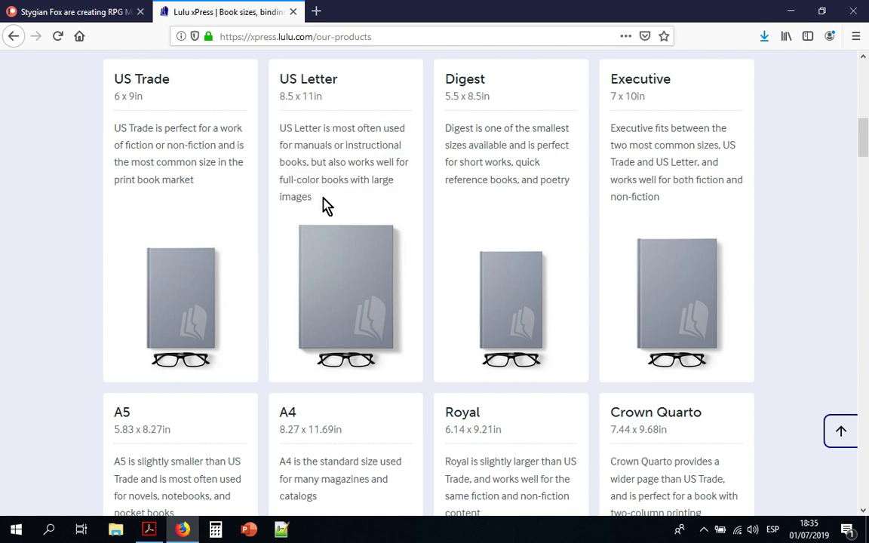
mouse_move(323, 200)
left_mouse_down()
mouse_move(309, 160)
mouse_move(281, 128)
mouse_move(310, 147)
mouse_move(279, 140)
mouse_move(282, 132)
mouse_move(320, 154)
mouse_move(323, 204)
left_mouse_up()
left_click(281, 128)
left_click(336, 181)
left_click_drag(282, 79, 326, 201)
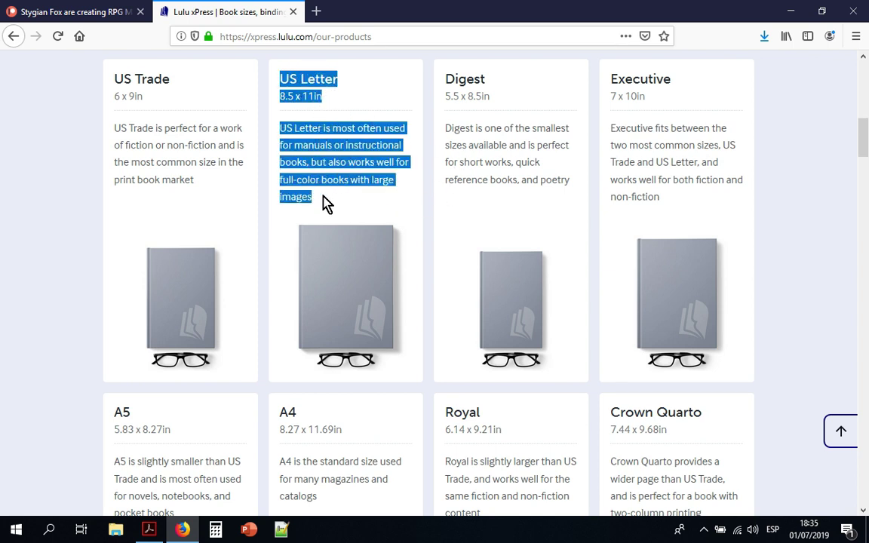
left_click(299, 97)
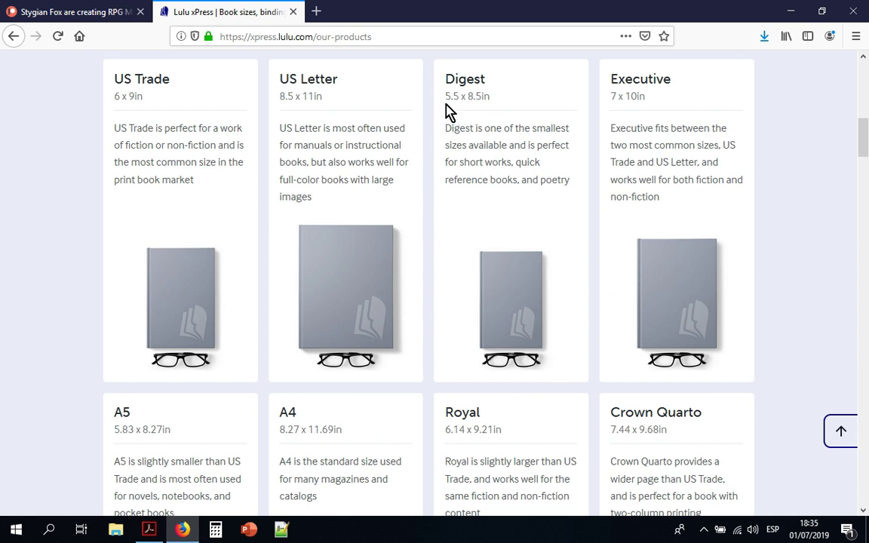
Compare the dimensions of the Digest, US Letter, and A5 formats in the book sizes list.
left_click_drag(445, 98, 487, 97)
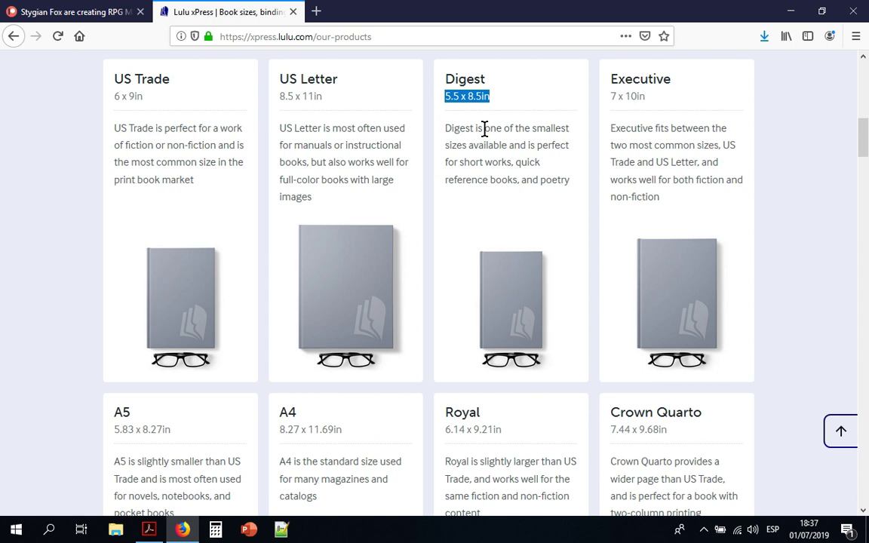
left_click_drag(280, 95, 327, 119)
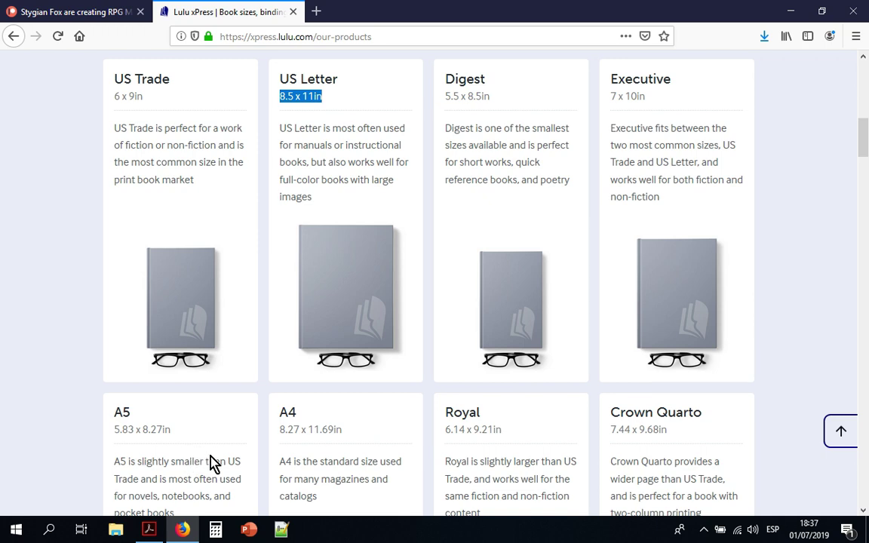
scroll(434, 458, "down", 3)
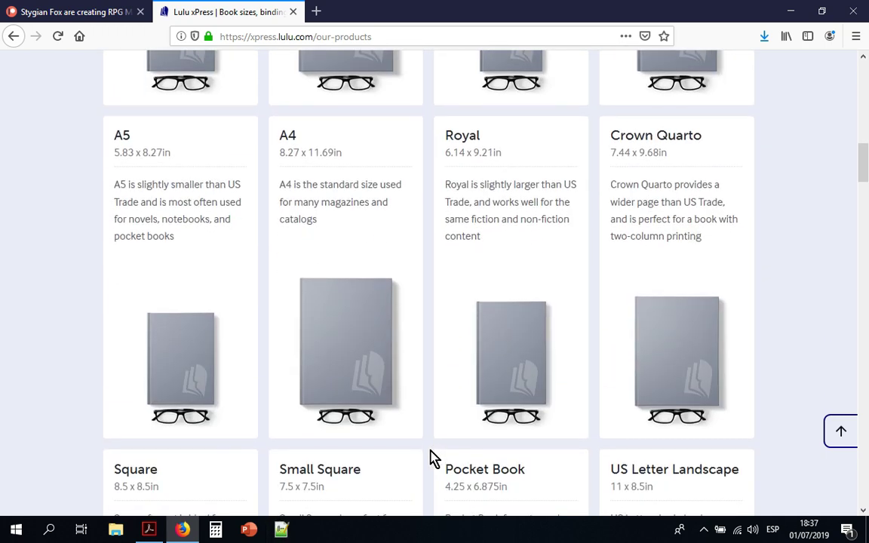
scroll(204, 407, "down", 1)
scroll(181, 378, "up", 3)
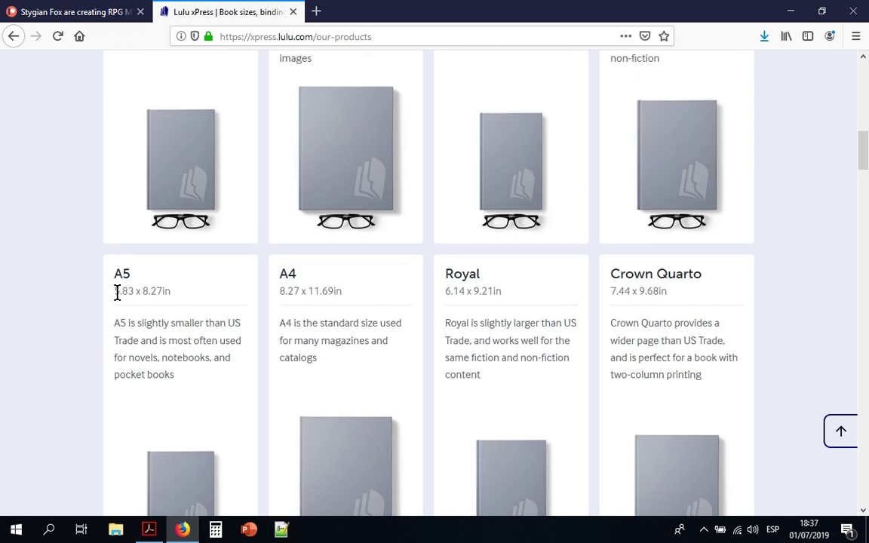
left_click_drag(116, 292, 168, 292)
scroll(193, 340, "up", 3)
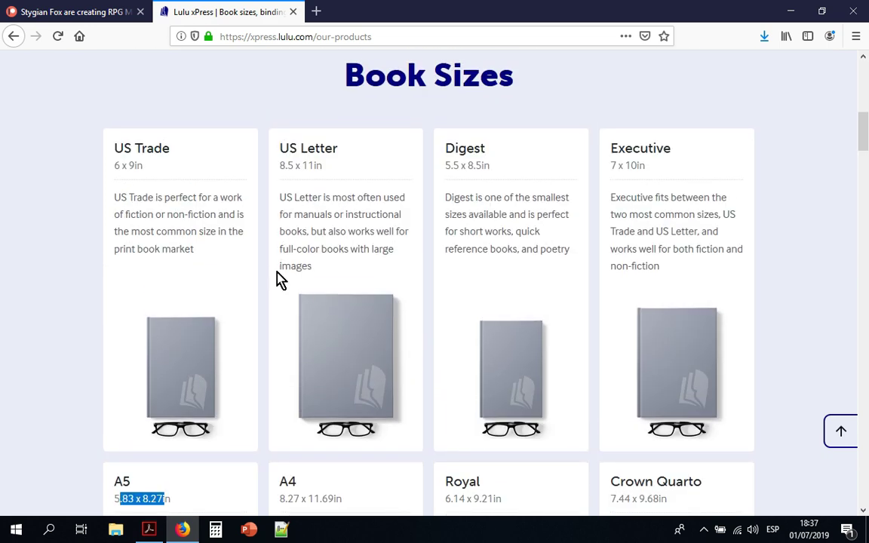
scroll(226, 340, "down", 2)
left_click(144, 430)
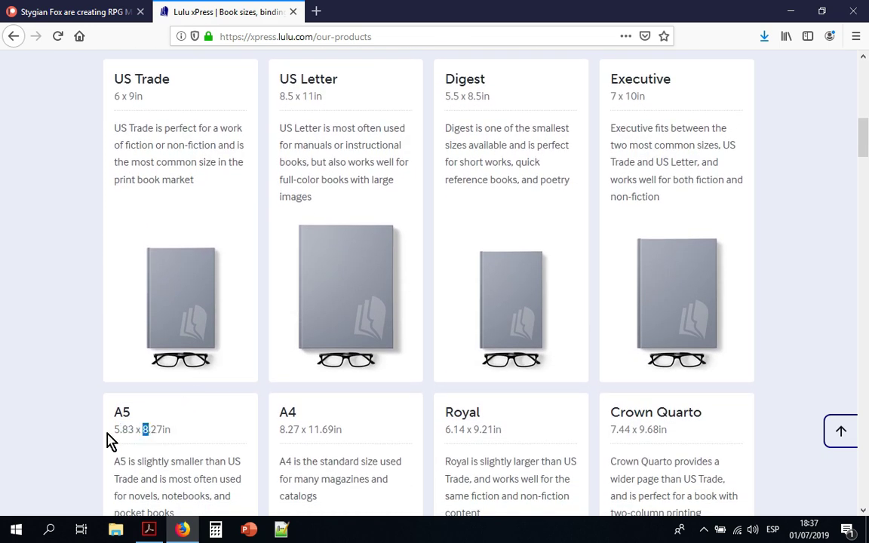
left_click_drag(119, 430, 170, 430)
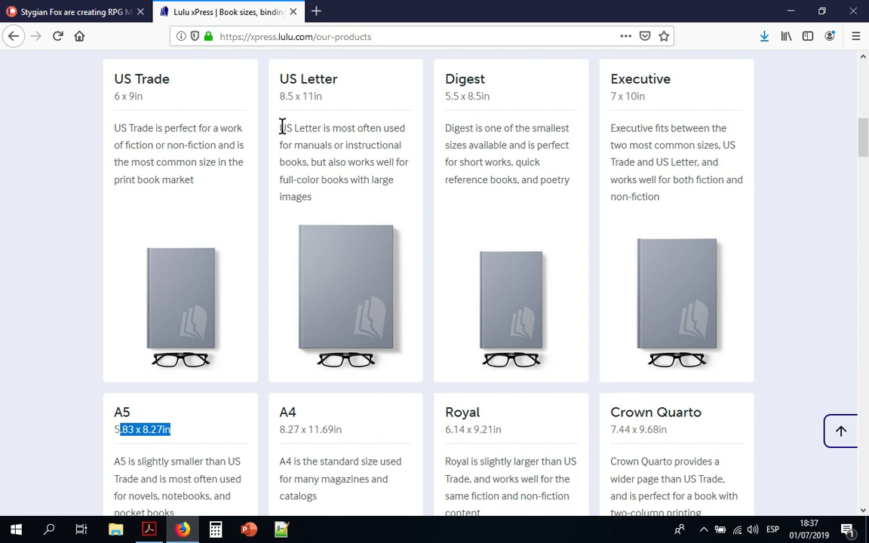
Review the US Letter description and dimensions again.
left_click_drag(282, 126, 324, 206)
left_click_drag(282, 125, 318, 197)
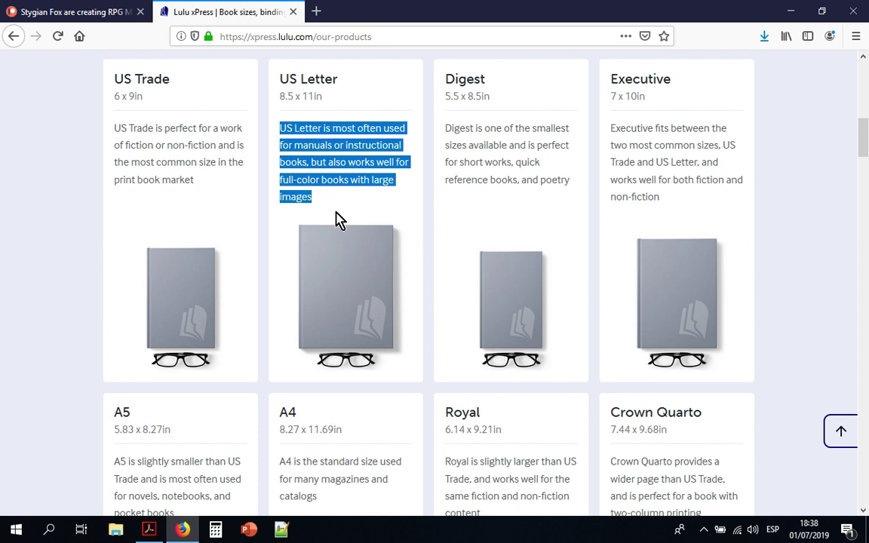
left_click(295, 100)
triple_click(296, 99)
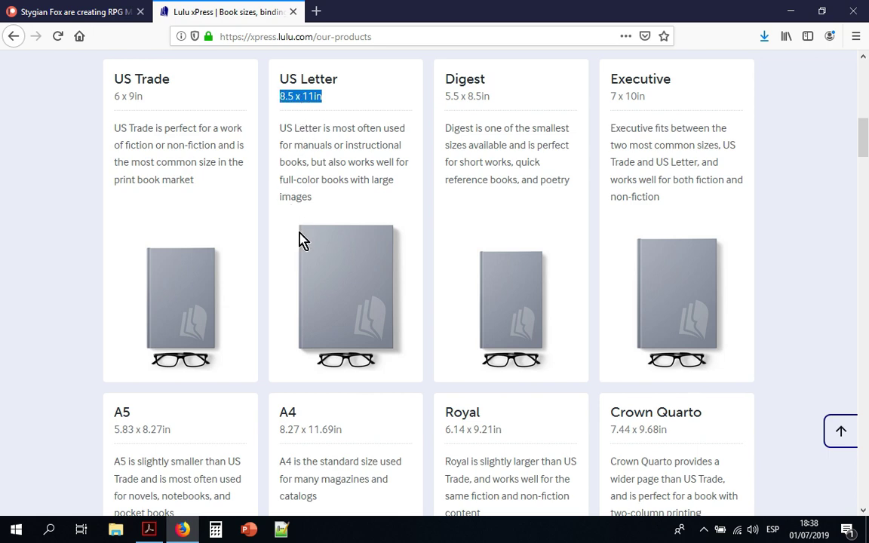
Create a new Book project and enter DARKFOREST as the book title.
scroll(302, 243, "up", 8)
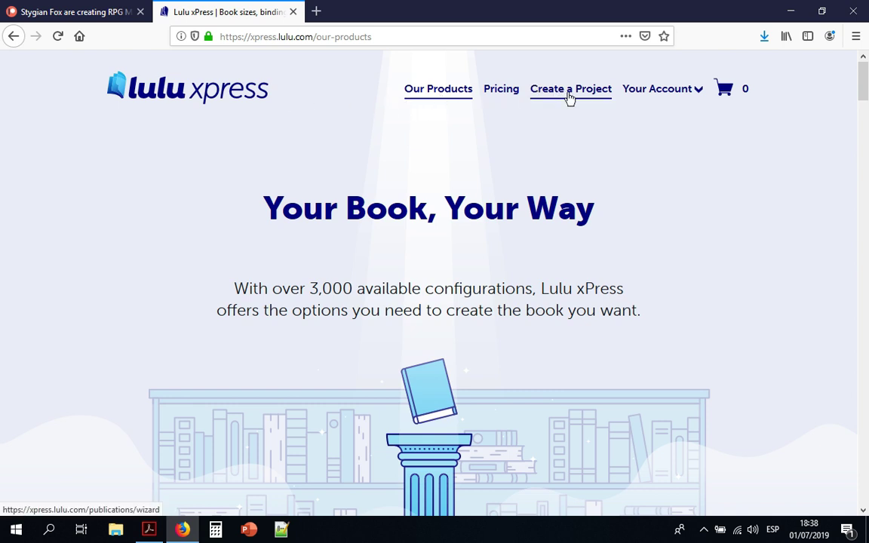
left_click(567, 99)
left_click(275, 247)
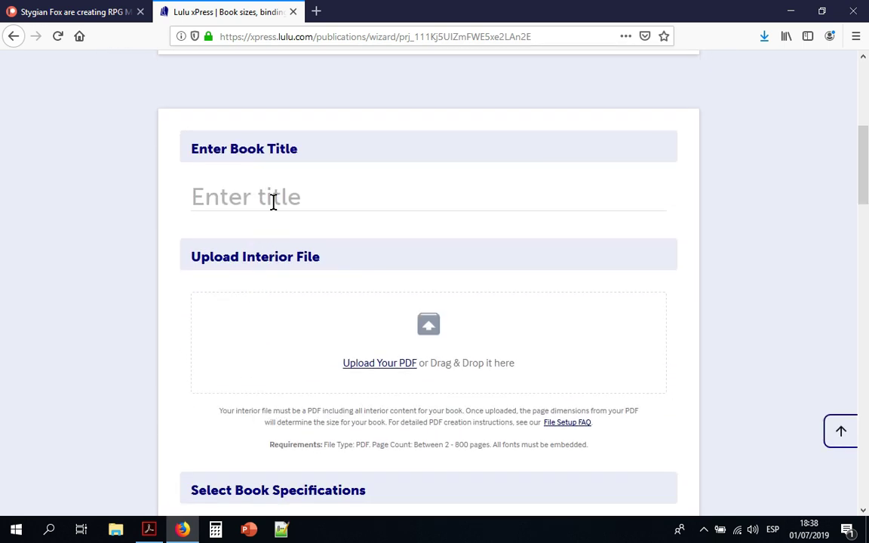
left_click(274, 199)
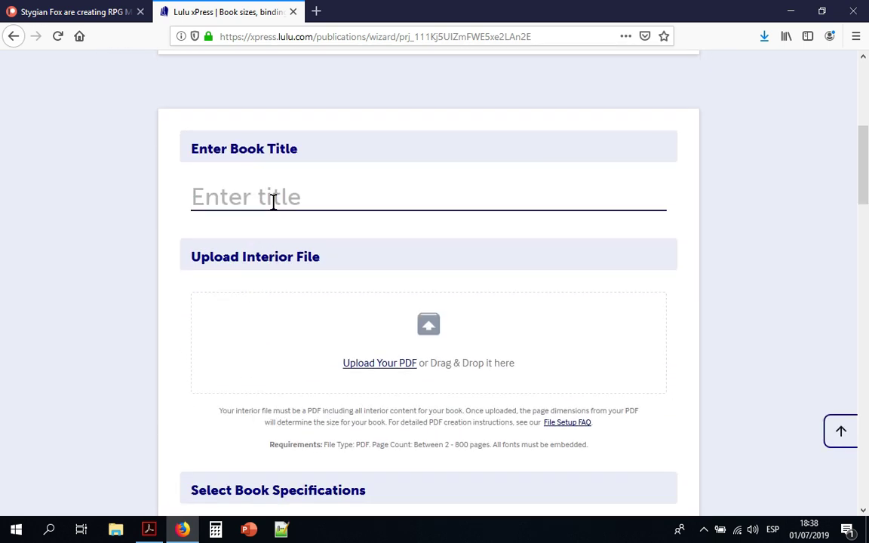
type("DARKFORE")
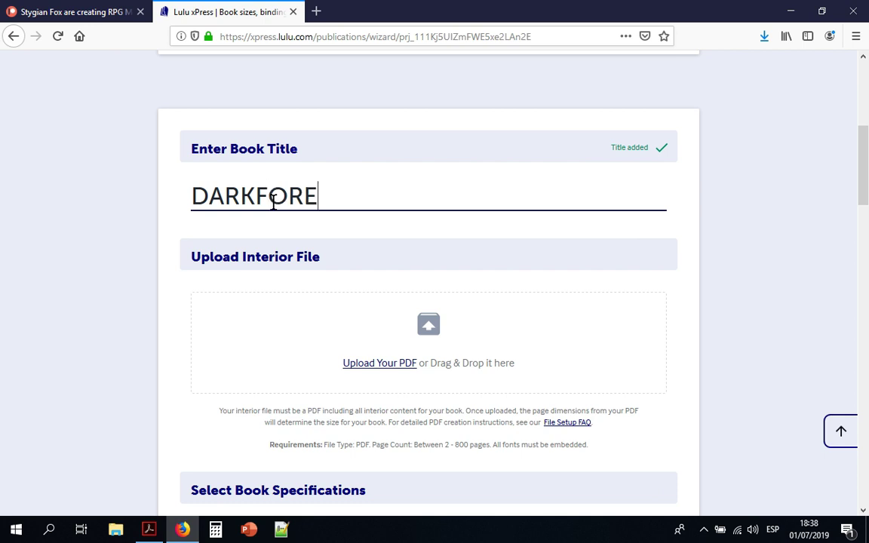
type("ST")
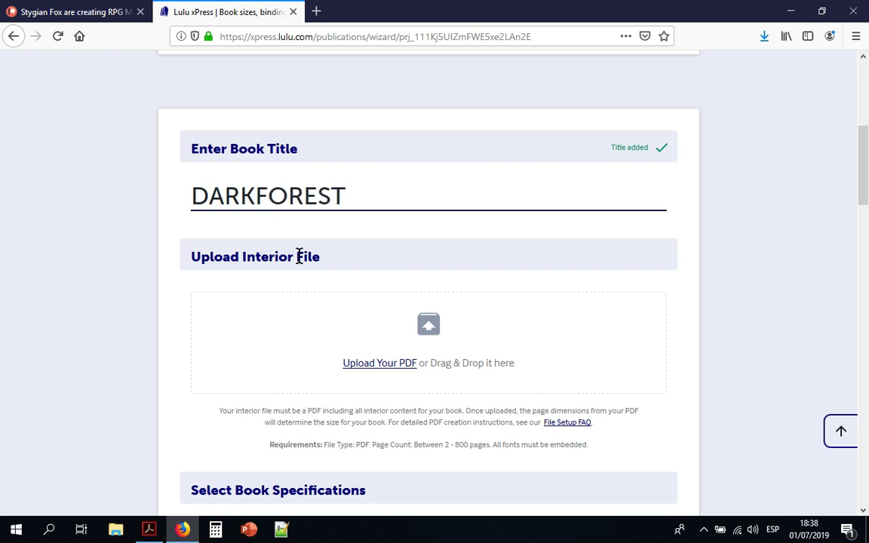
Look over the project form's interior file upload, book specifications, and cover design sections.
scroll(366, 233, "down", 2)
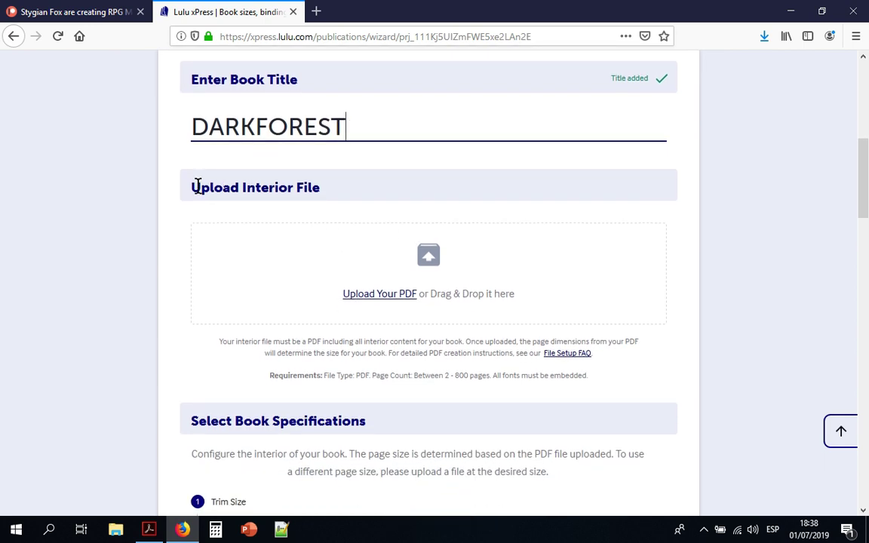
left_click_drag(196, 187, 296, 188)
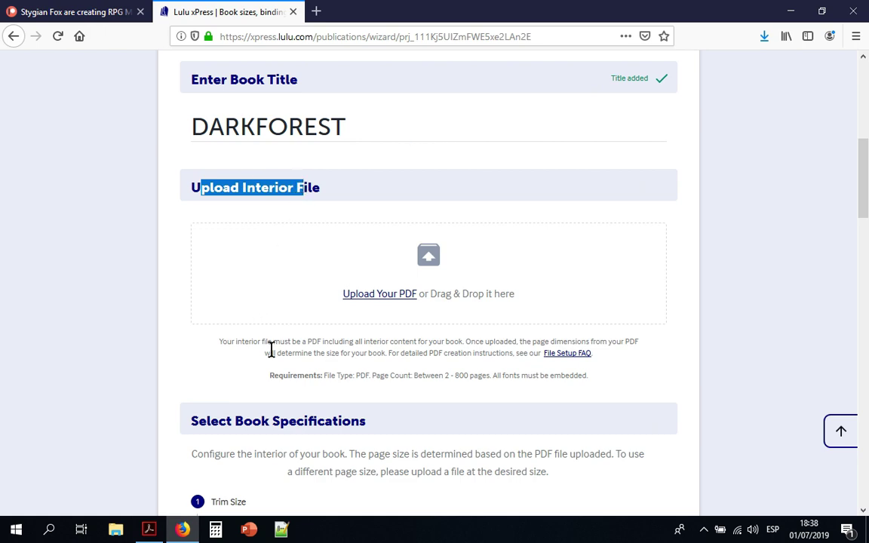
scroll(272, 351, "down", 20)
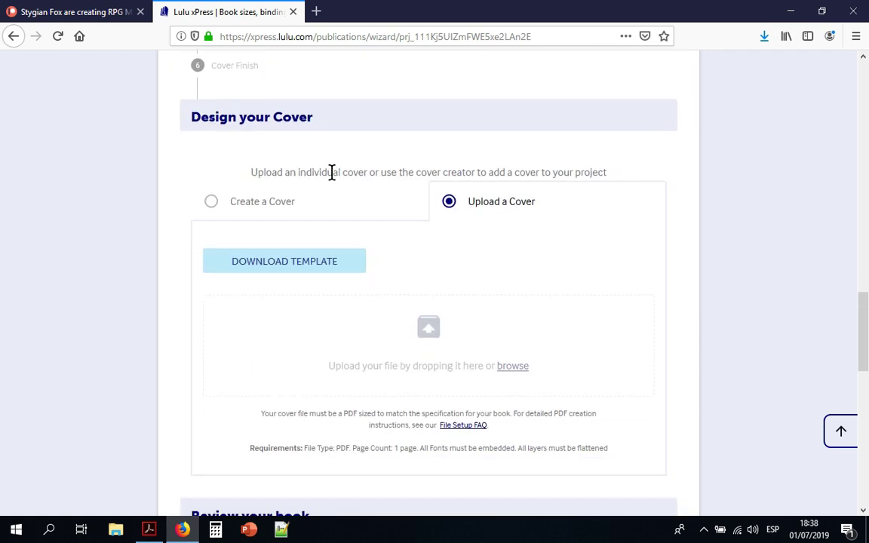
double_click(291, 115)
scroll(342, 360, "up", 20)
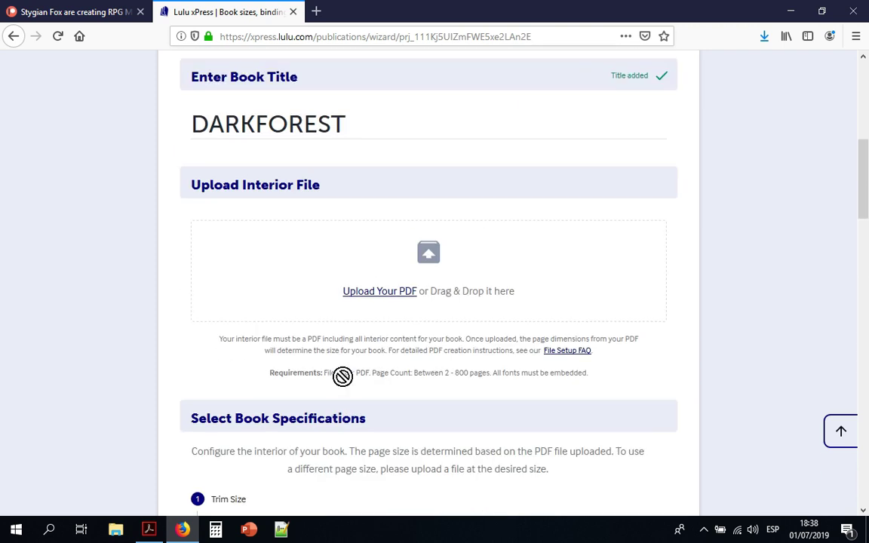
scroll(345, 385, "up", 3)
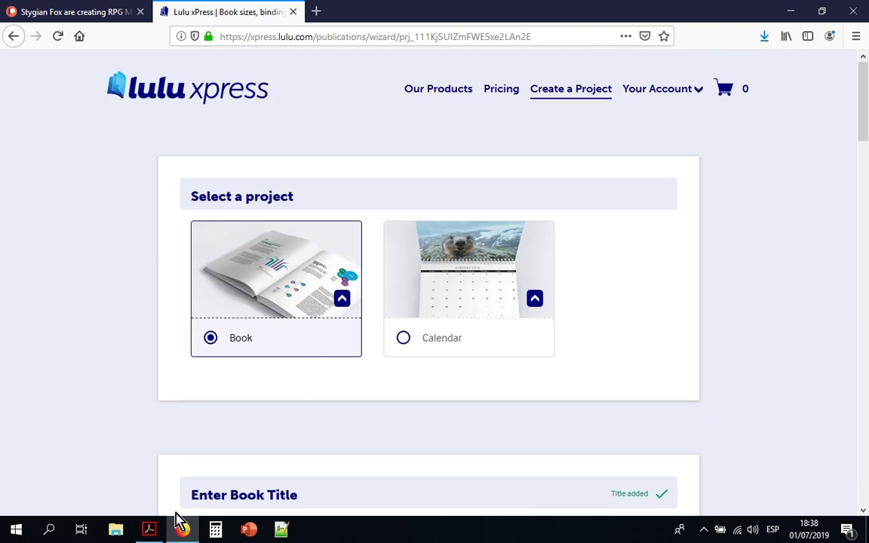
Switch to Acrobat, return to the Dark Forest cover page, and close the Optimize PDF tool.
left_click(149, 529)
scroll(371, 318, "up", 15)
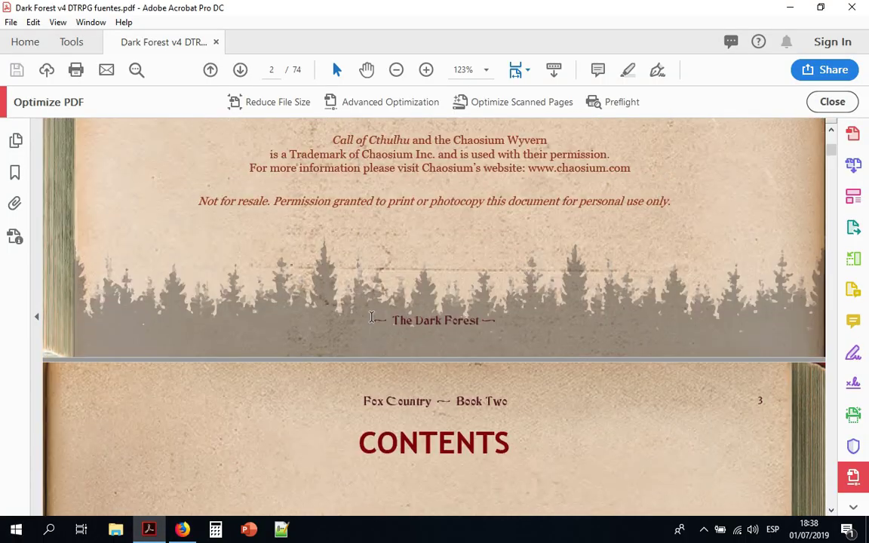
scroll(372, 318, "up", 10)
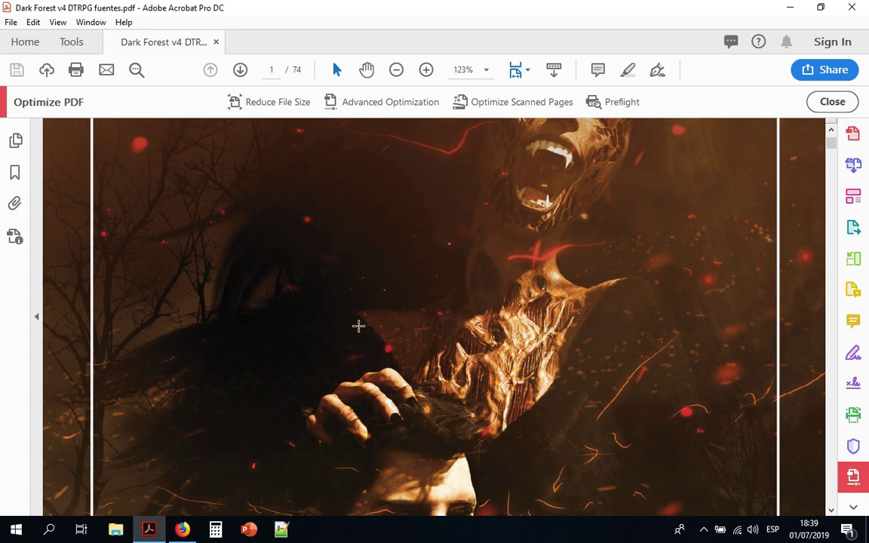
scroll(307, 370, "up", 5)
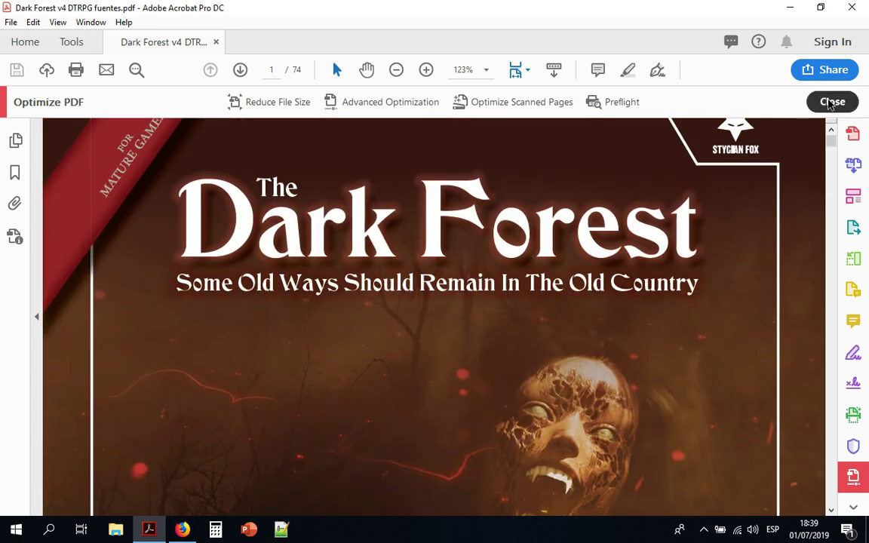
left_click(833, 102)
Look over the cover page and open the PDF in Organize Pages.
scroll(278, 316, "down", 7)
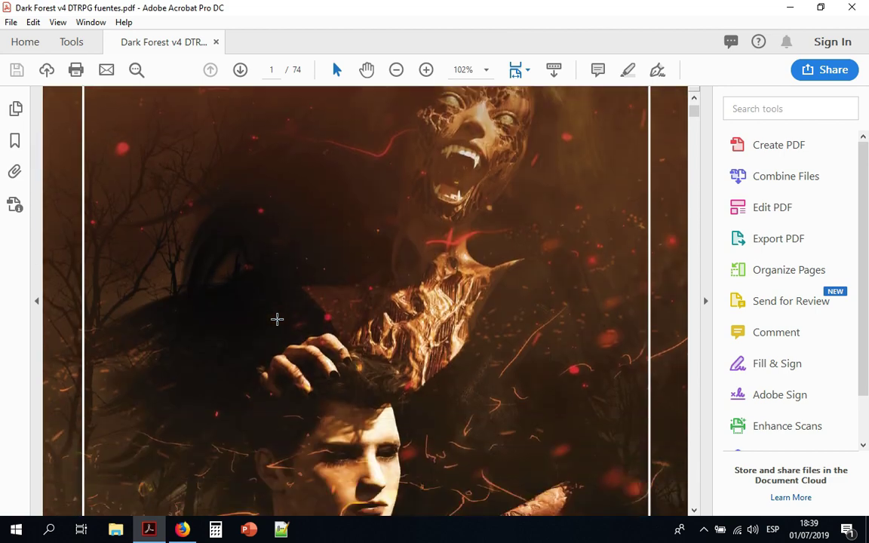
scroll(277, 319, "up", 5)
scroll(277, 319, "up", 3)
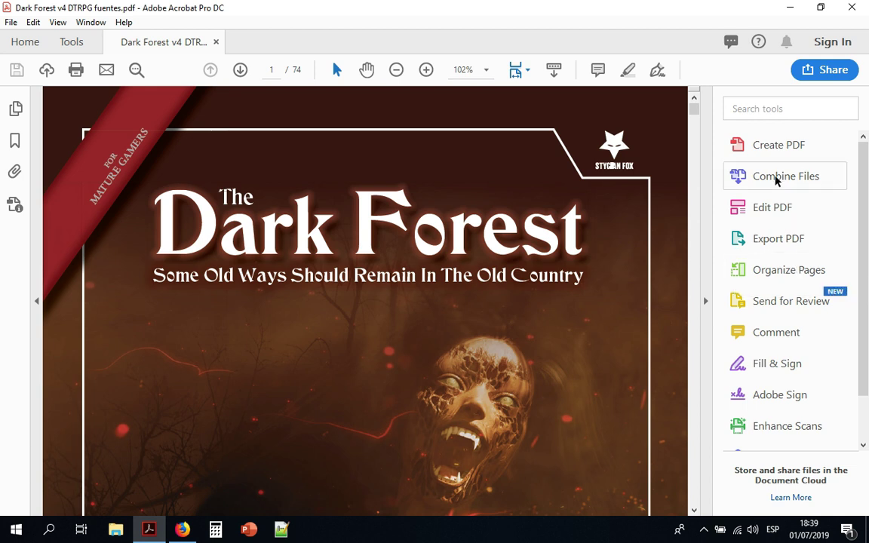
left_click(786, 270)
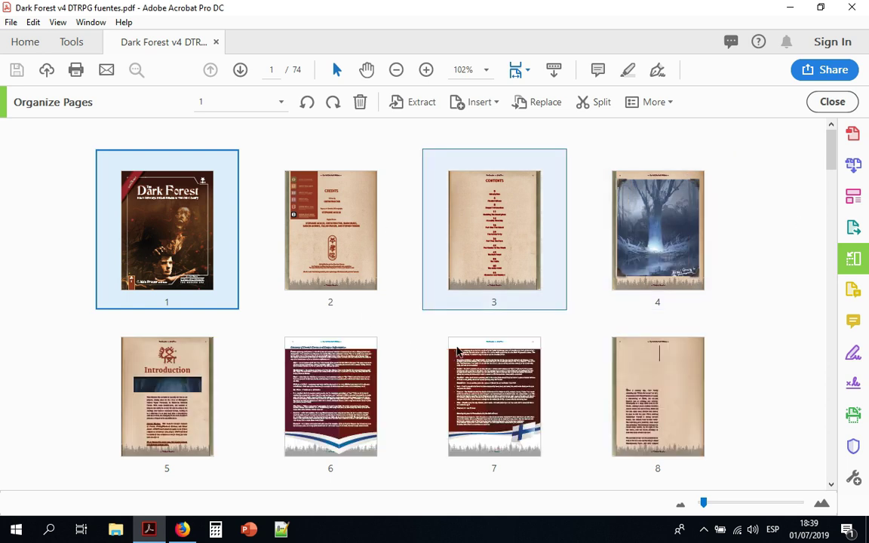
Extract page 1, the front cover, into a separate PDF and return to the source document.
left_click(417, 104)
left_click(537, 134)
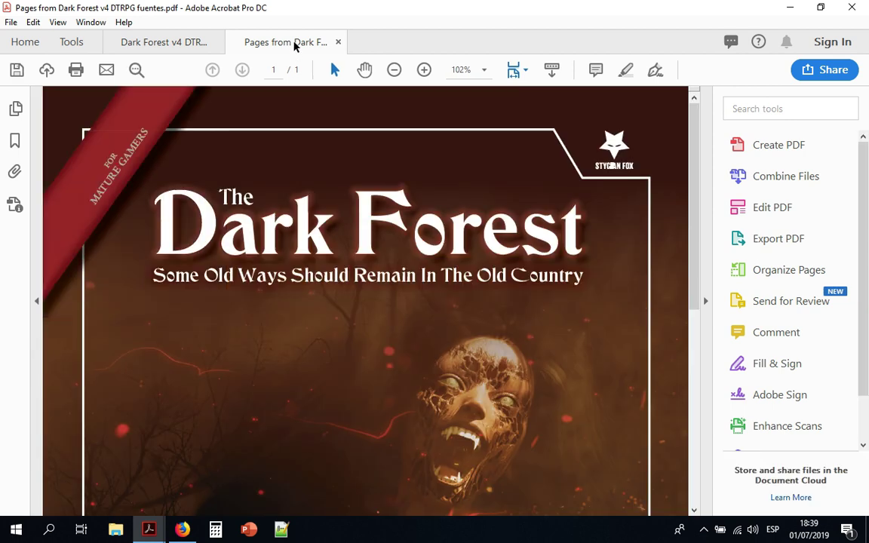
left_click(174, 43)
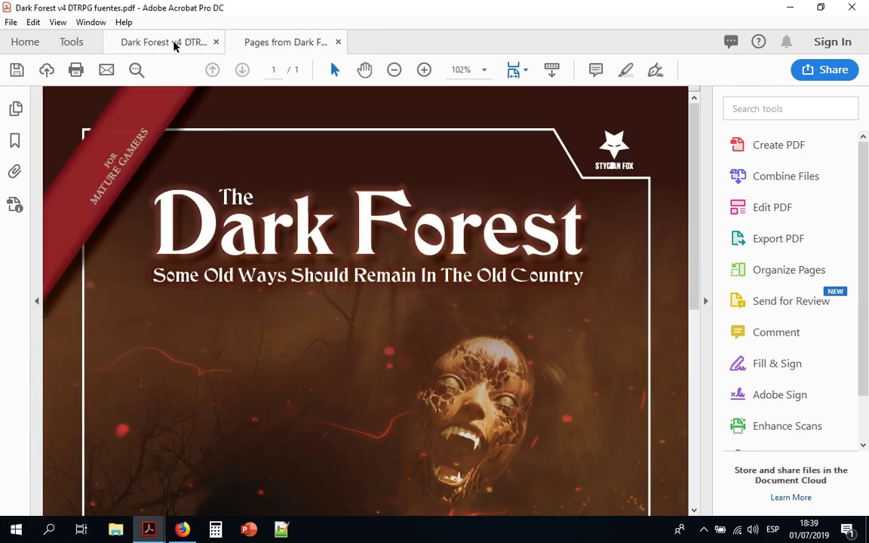
Extract pages 2-73 into a single separate PDF and return to the source document.
left_click(315, 228)
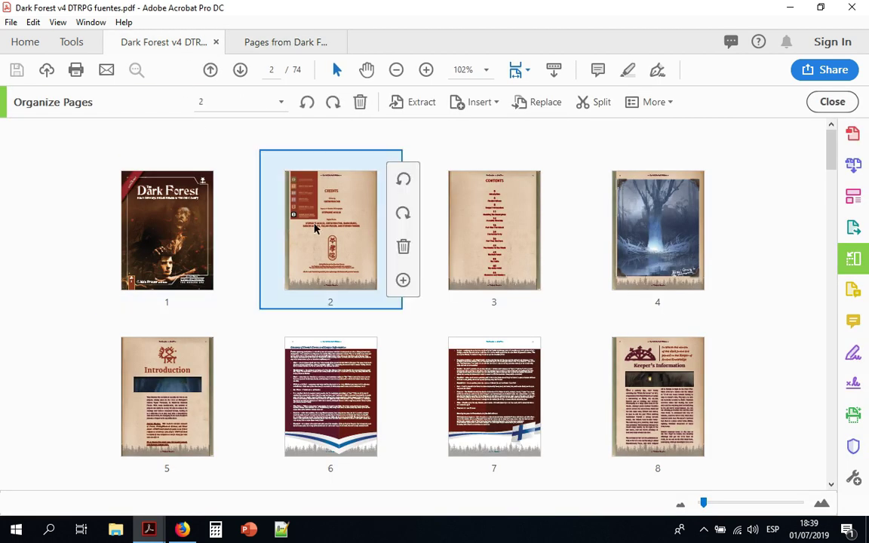
left_click_drag(835, 149, 840, 467)
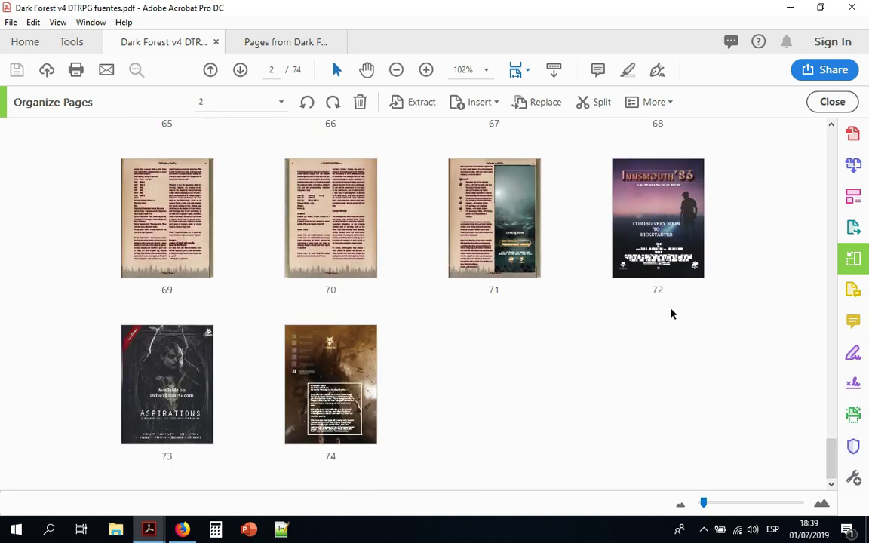
left_click(160, 353, "shift")
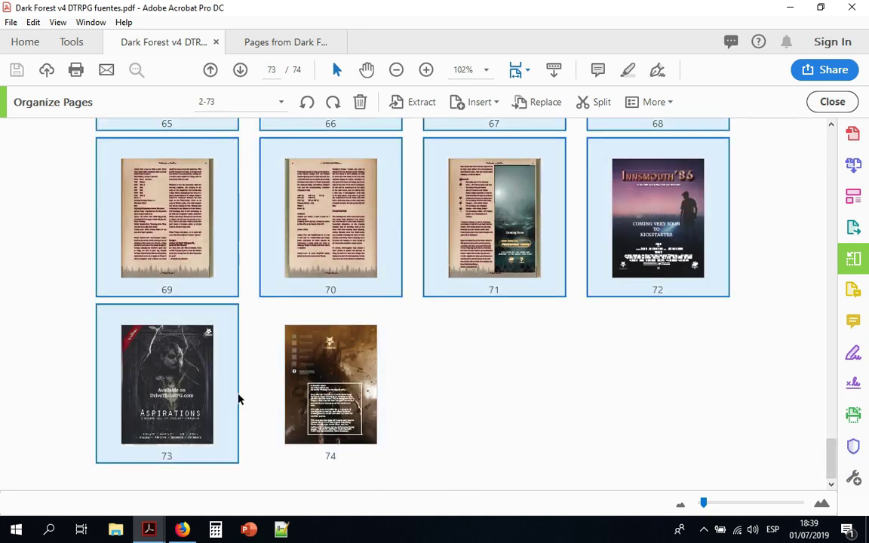
mouse_move(838, 469)
left_mouse_down()
mouse_move(846, 136)
mouse_move(843, 487)
left_mouse_up()
left_click(415, 103)
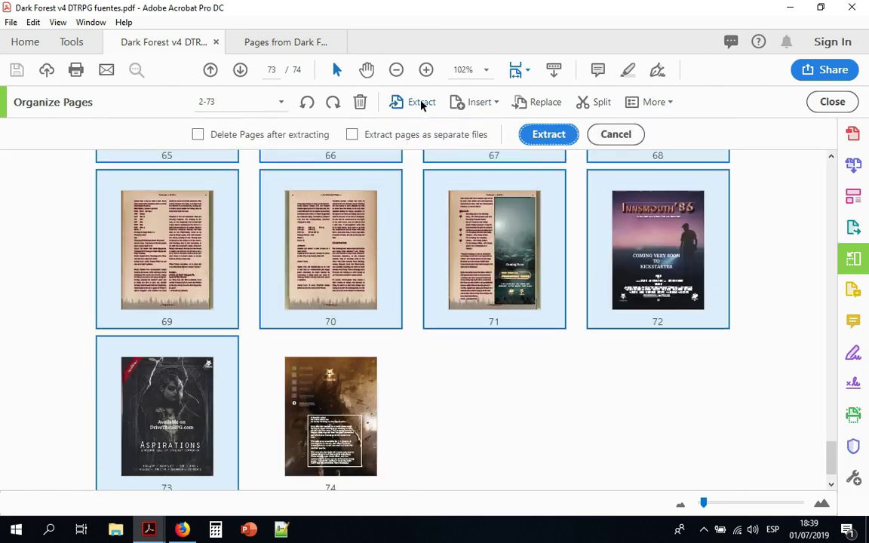
left_click(549, 134)
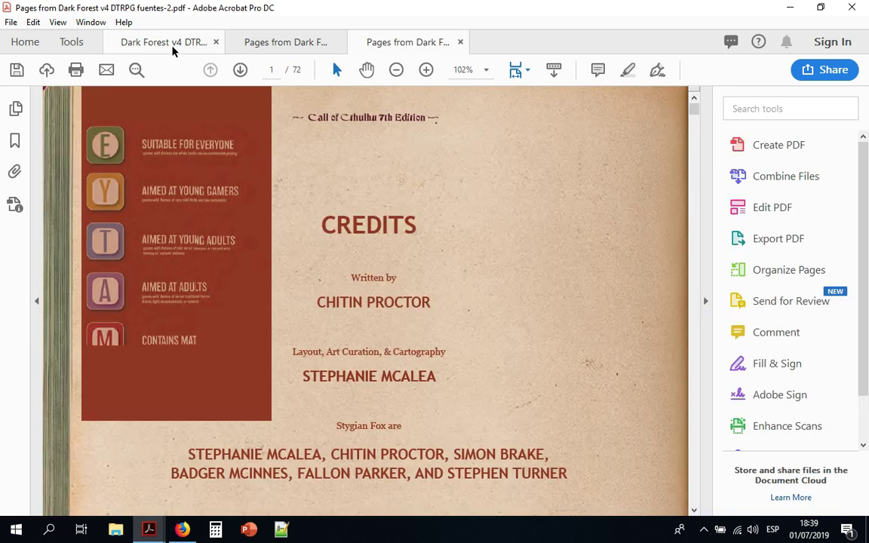
left_click(171, 43)
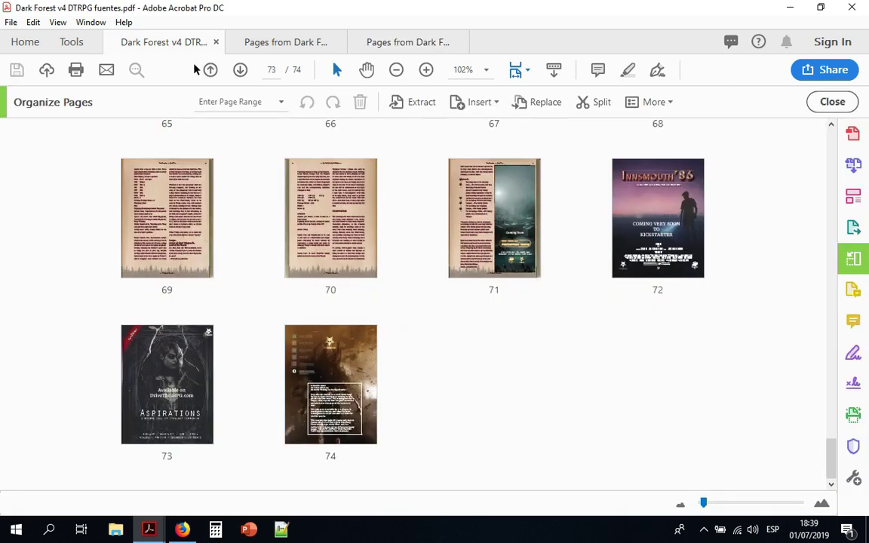
Extract page 74, the back cover, into a separate PDF and close the source document.
left_click(336, 370)
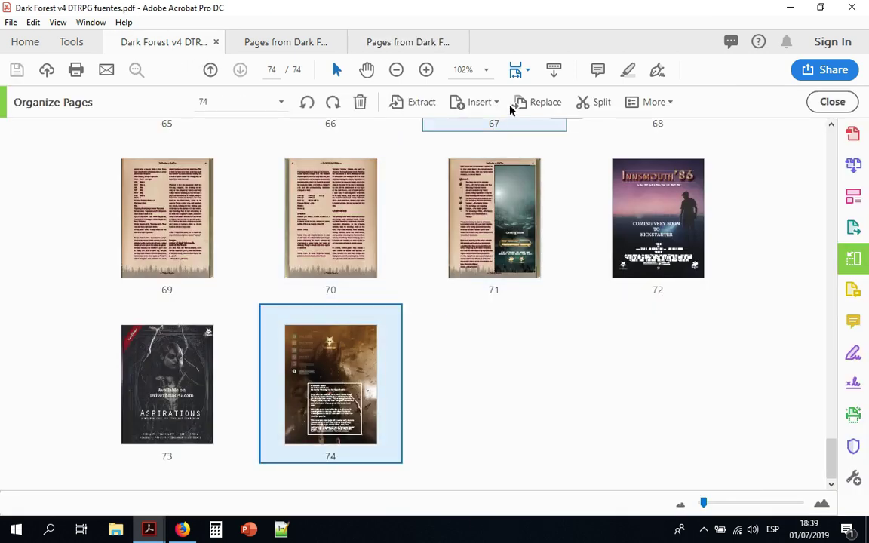
left_click(425, 105)
left_click(555, 134)
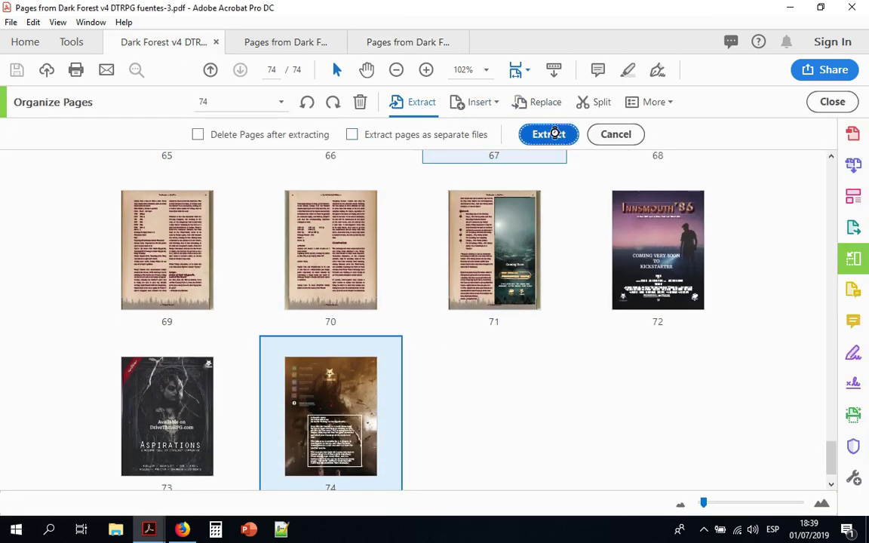
left_click(165, 43)
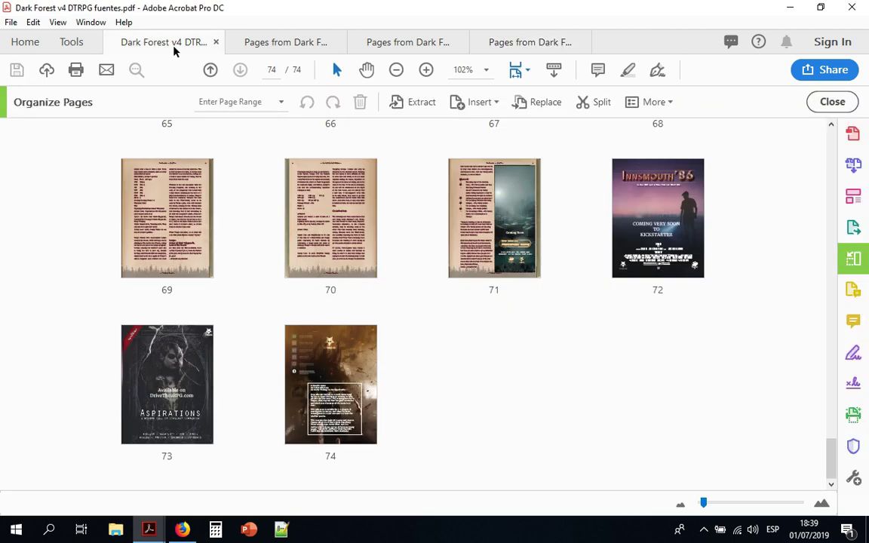
left_click(217, 43)
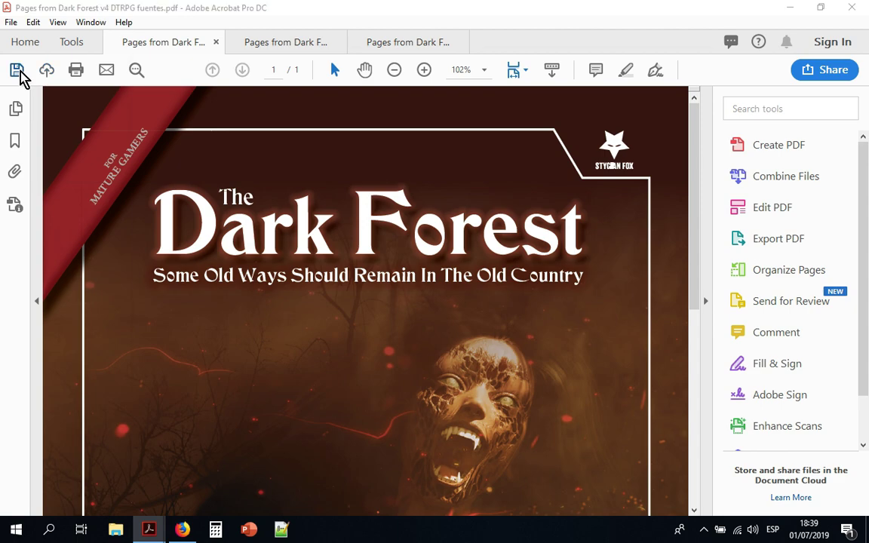
Save the extracted front cover PDF to the desktop (Escritorio) as 1.
left_click(18, 74)
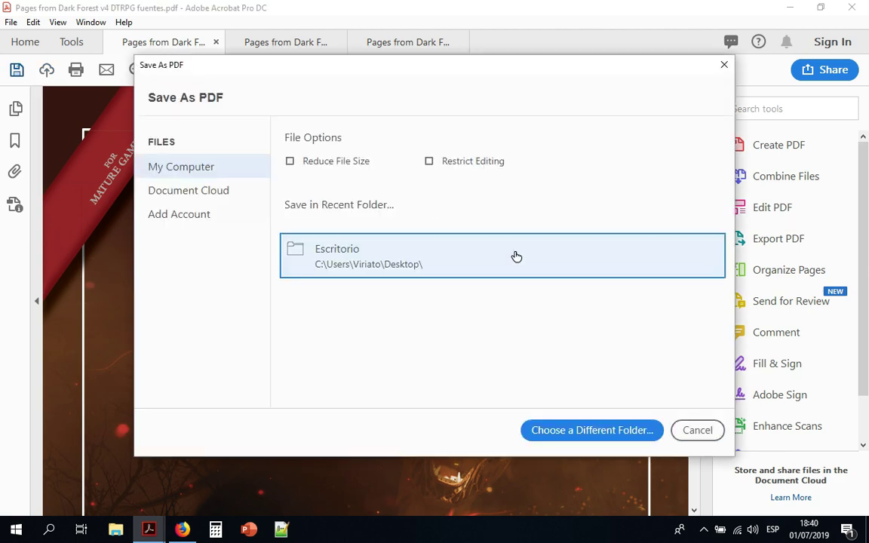
left_click(414, 262)
type("1")
left_click(320, 357)
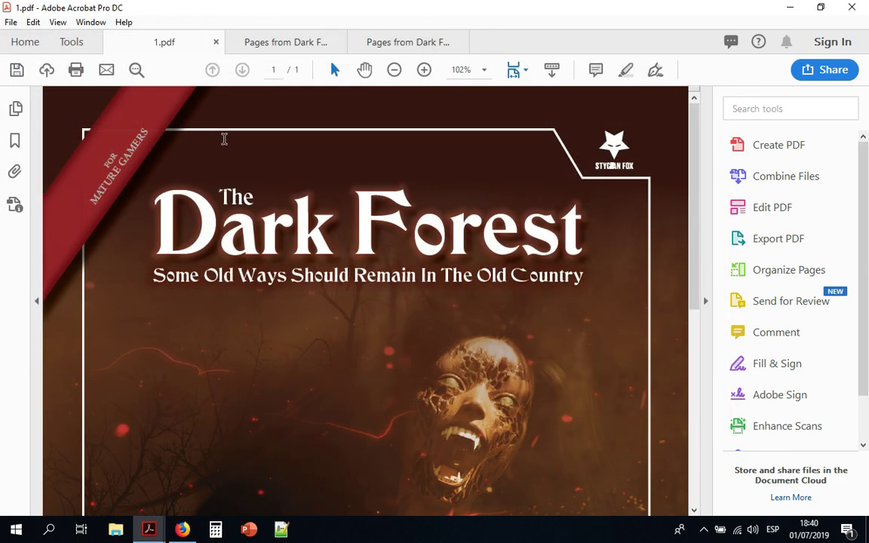
Save the extracted 72-page interior PDF to the desktop (Escritorio) as 2.
left_click(283, 43)
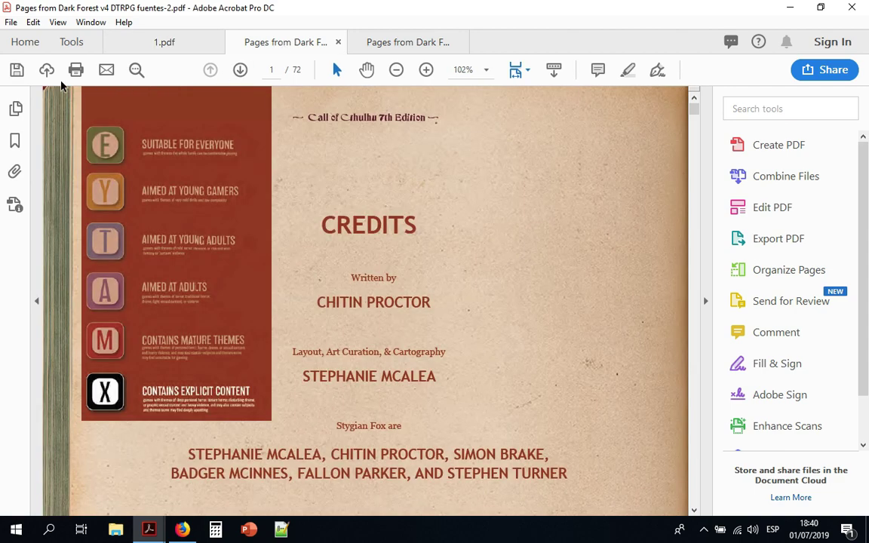
left_click(16, 70)
left_click(435, 270)
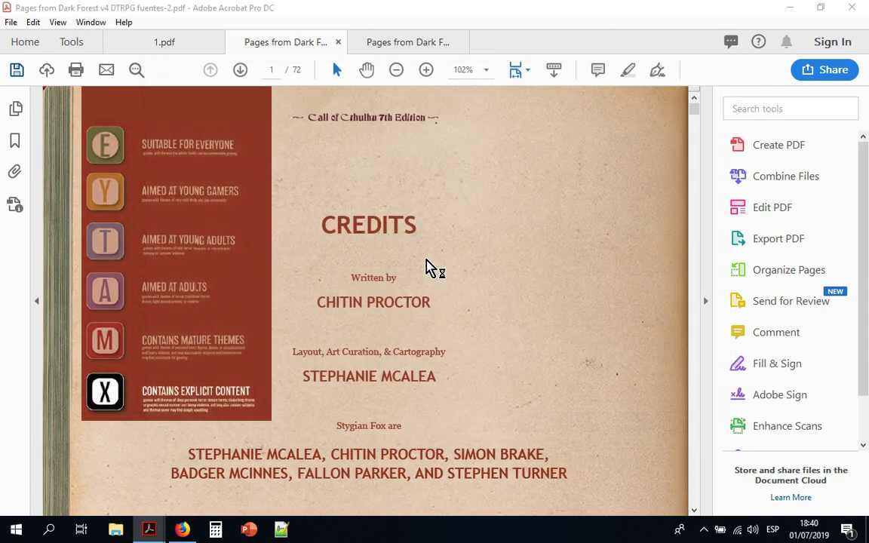
type("1")
left_click(334, 358)
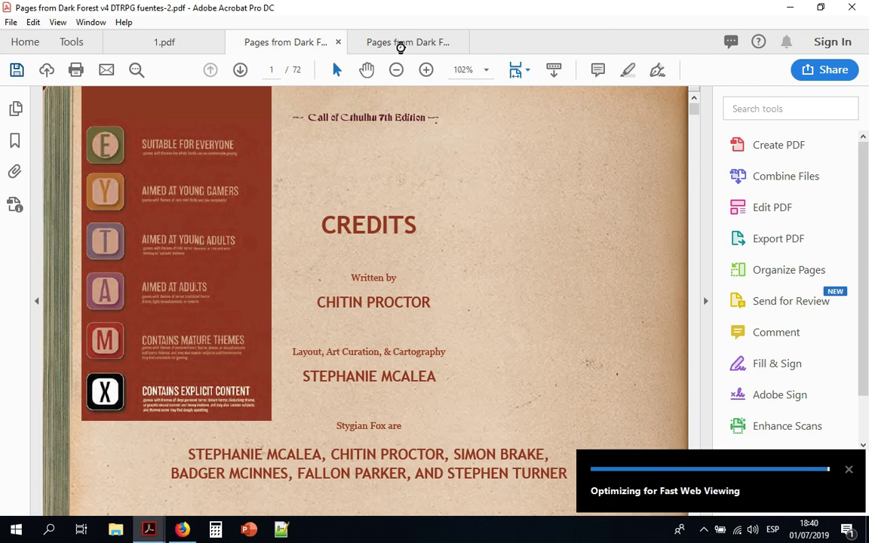
Save the extracted back cover PDF to the desktop (Escritorio) as 3.
left_click(402, 44)
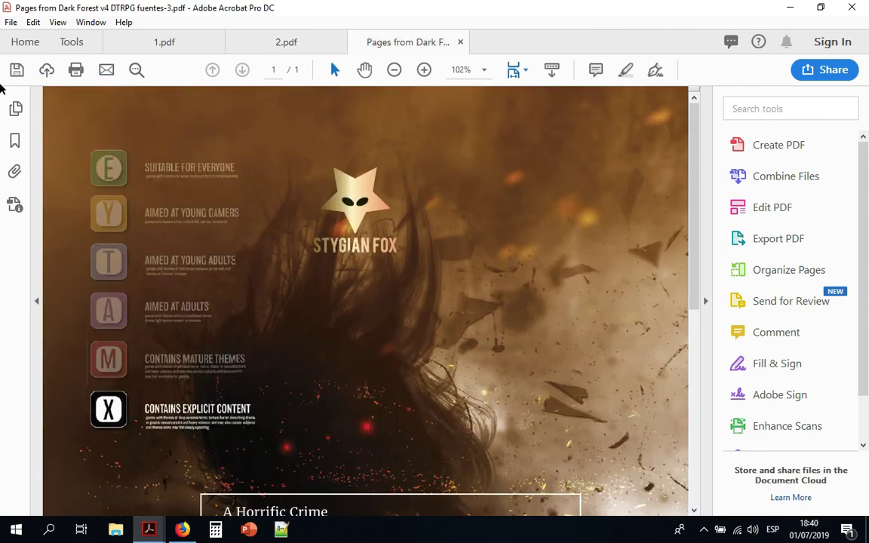
left_click(16, 69)
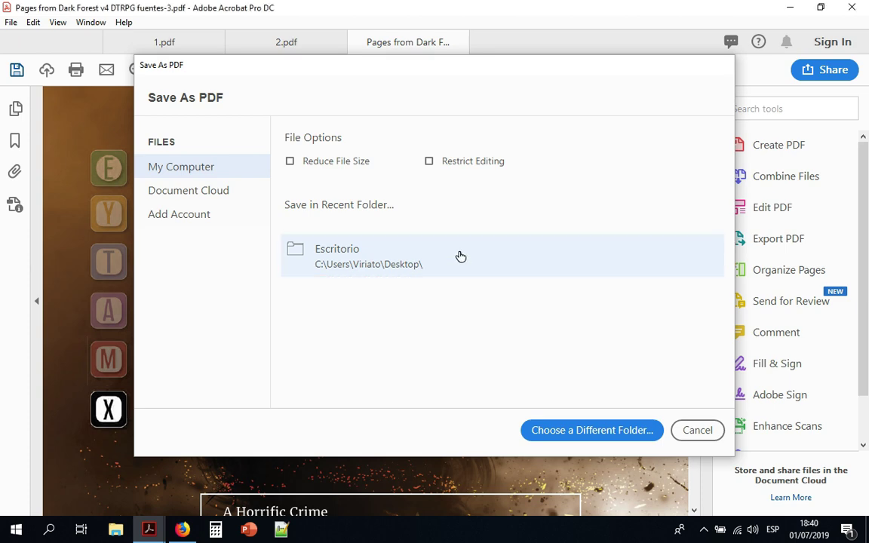
left_click(462, 256)
type("3")
left_click(319, 355)
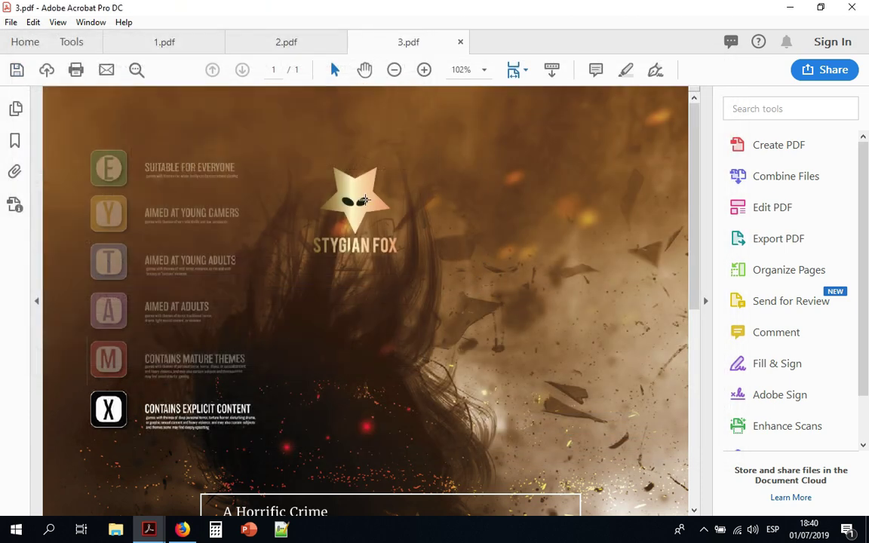
Export the front cover in 1.pdf to the desktop as PNG image 1 at 300 pixels/inch, and close 1.pdf.
left_click(181, 44)
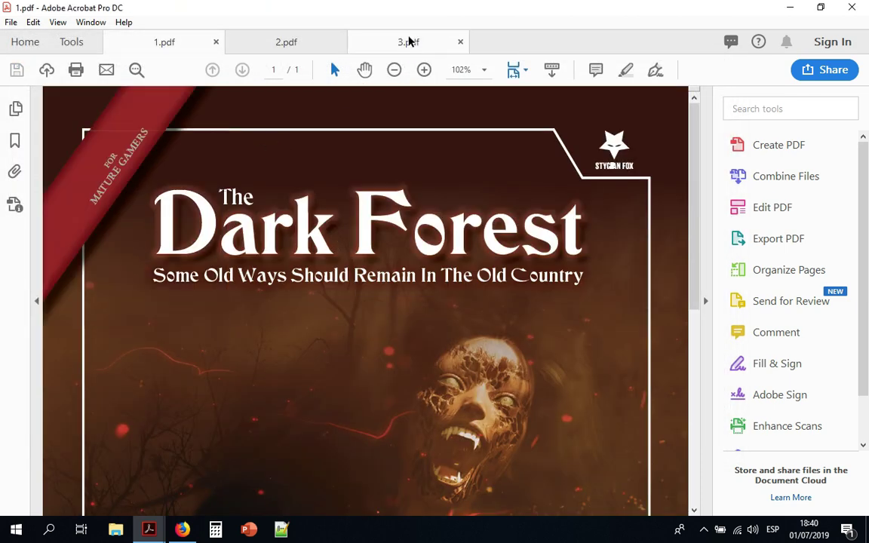
left_click(408, 44)
left_click(170, 42)
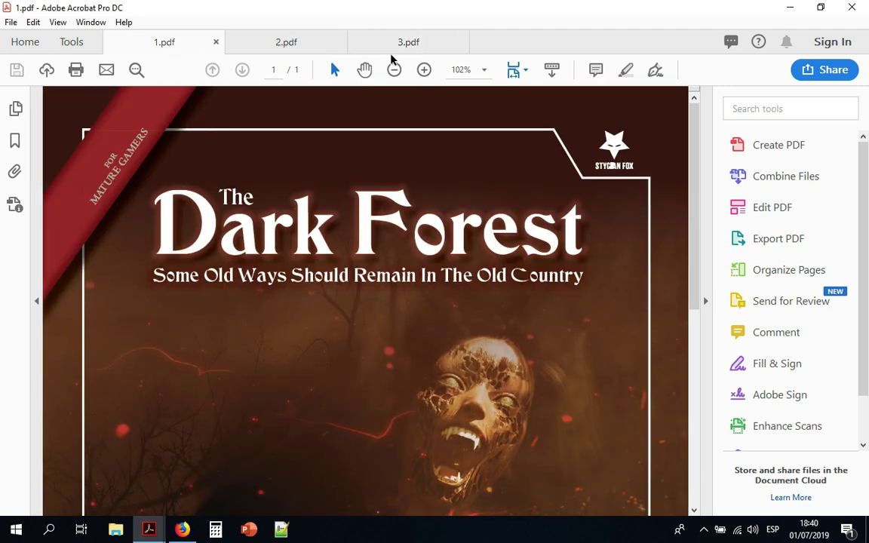
left_click(396, 49)
left_click(155, 46)
left_click(11, 22)
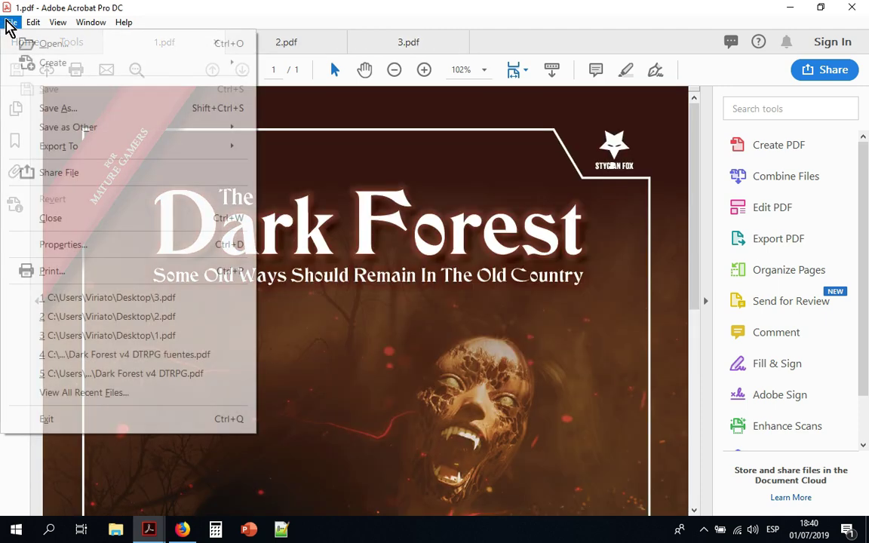
mouse_move(53, 147)
mouse_move(295, 208)
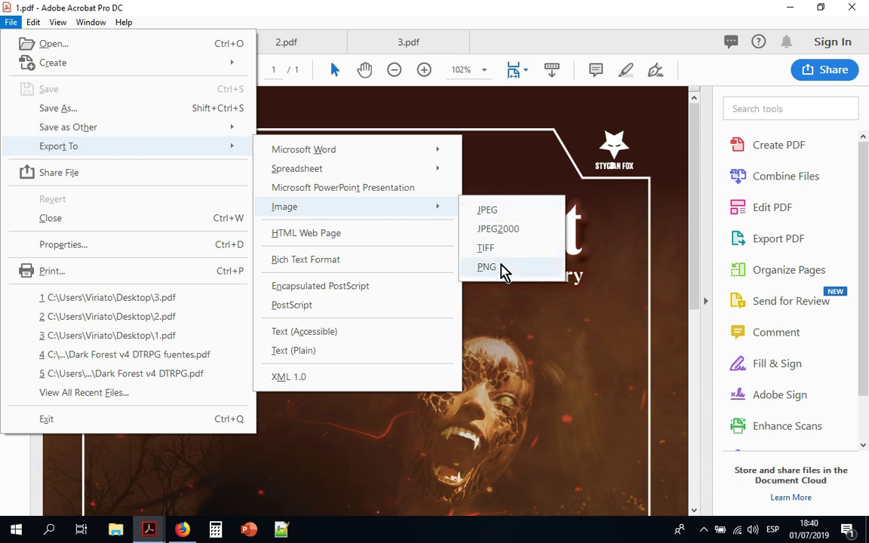
left_click(486, 268)
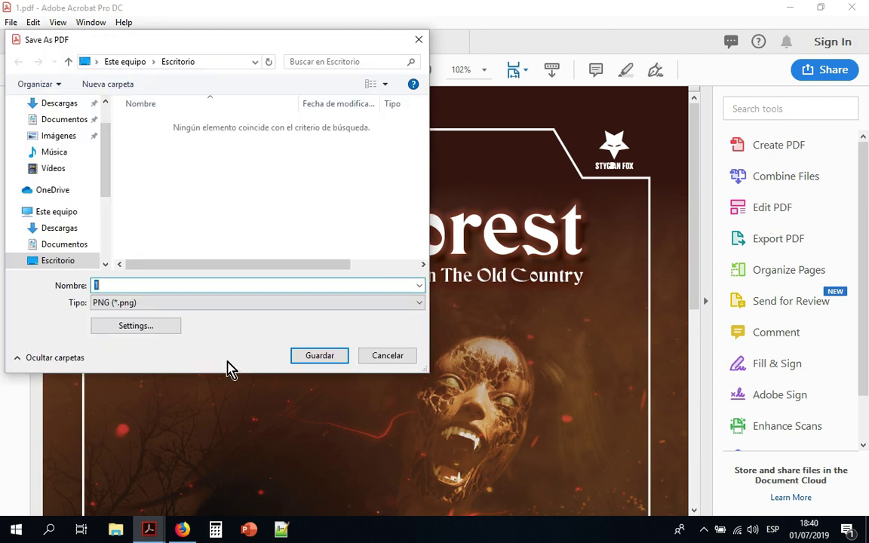
left_click(151, 332)
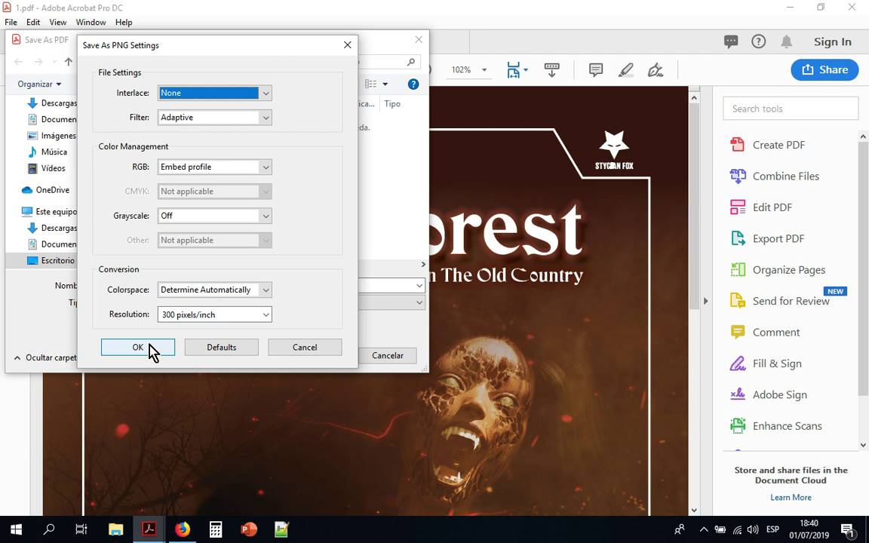
left_click(139, 348)
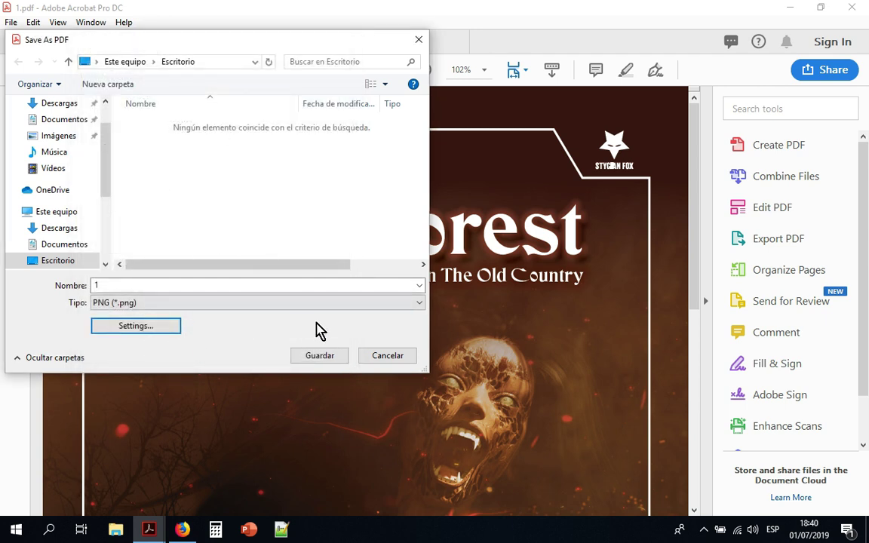
left_click(320, 357)
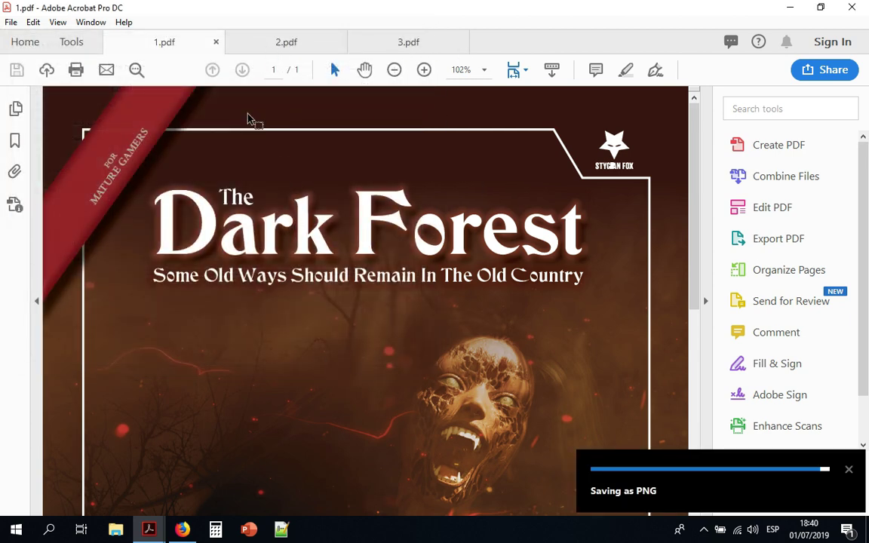
left_click(216, 42)
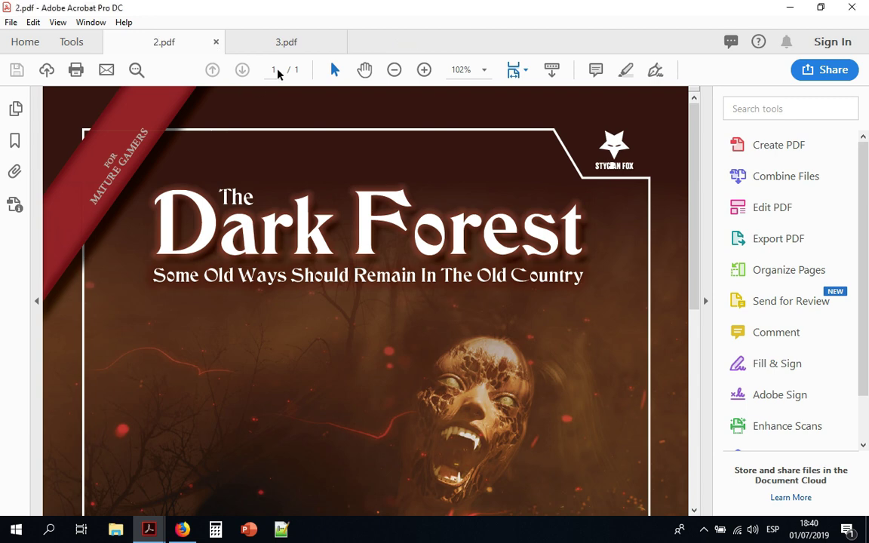
Export the back cover in 3.pdf to the desktop as PNG image 3, and close 3.pdf.
left_click(286, 42)
left_click(11, 22)
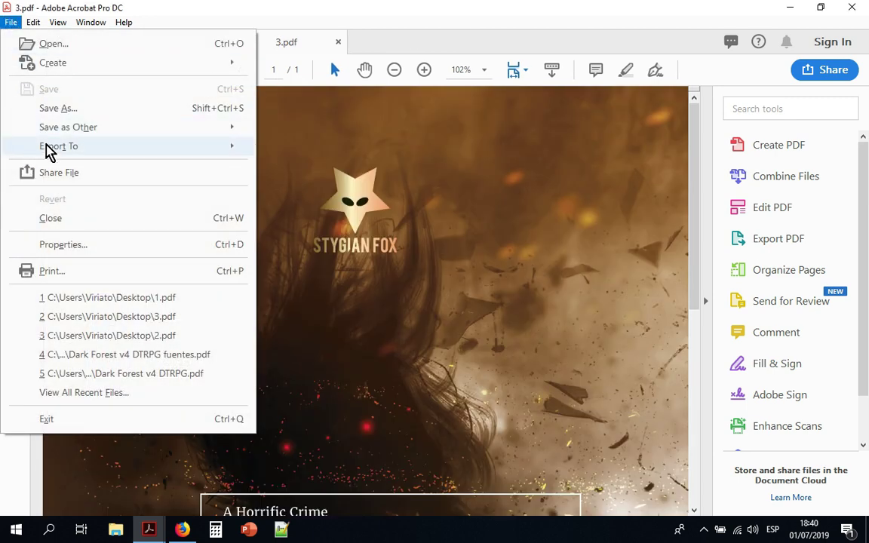
mouse_move(223, 155)
mouse_move(353, 207)
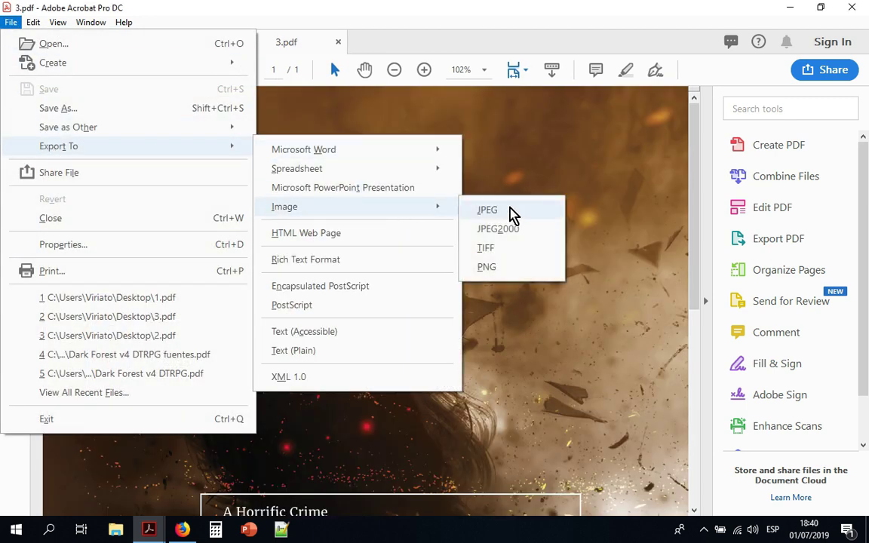
left_click(504, 267)
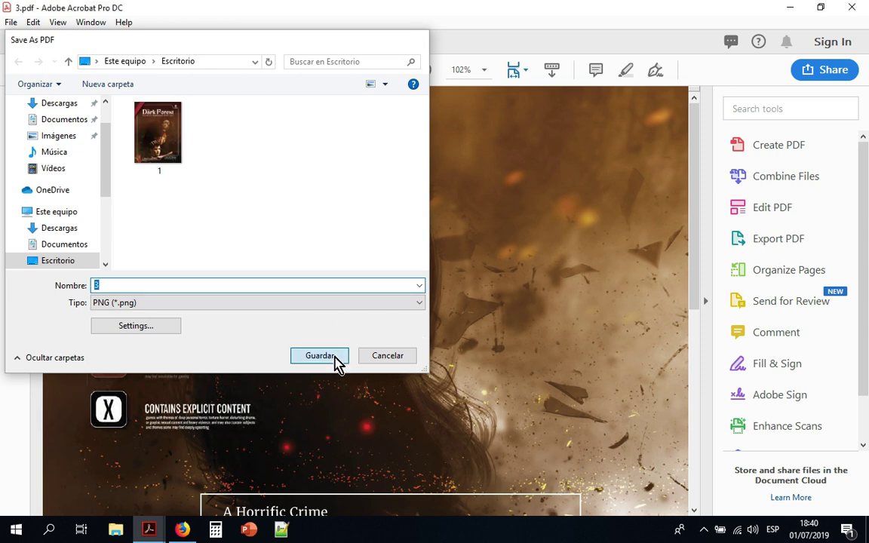
left_click(336, 360)
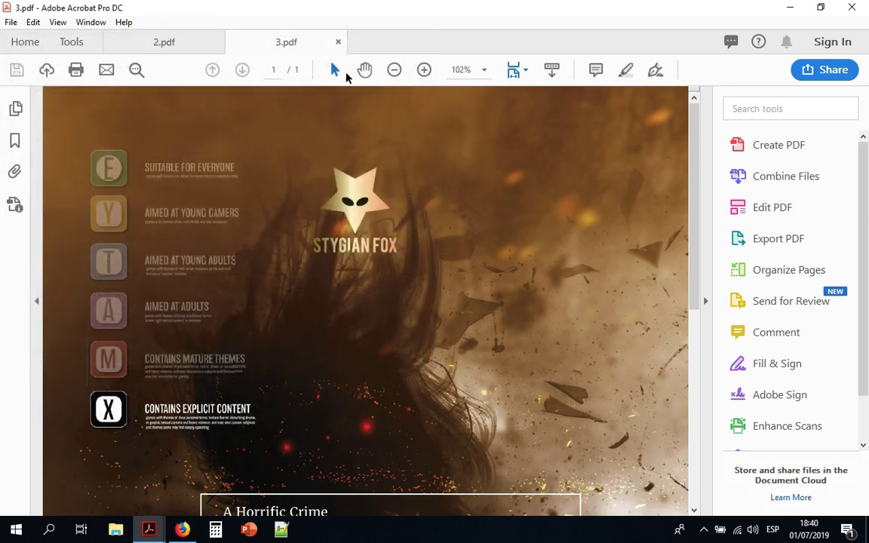
left_click(338, 42)
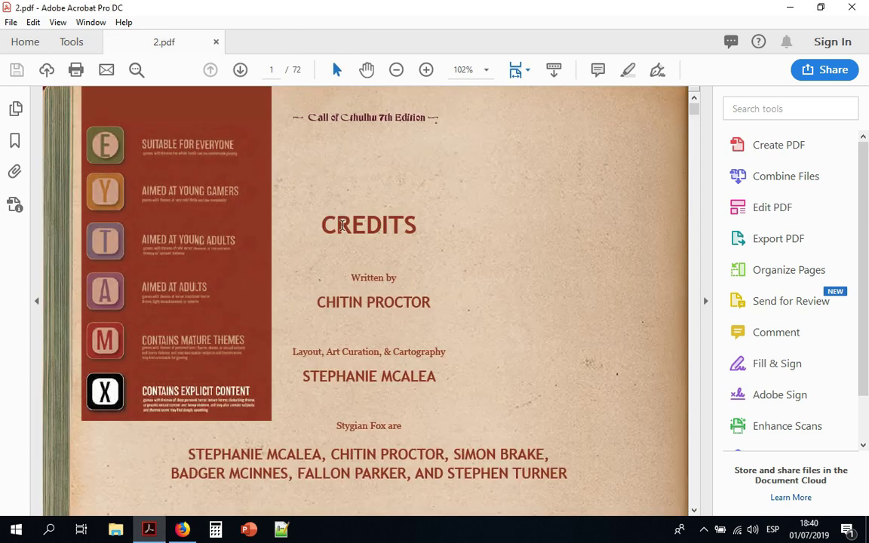
Open the page organizer for 2.pdf and look over the thumbnails of the interior pages.
left_click(798, 273)
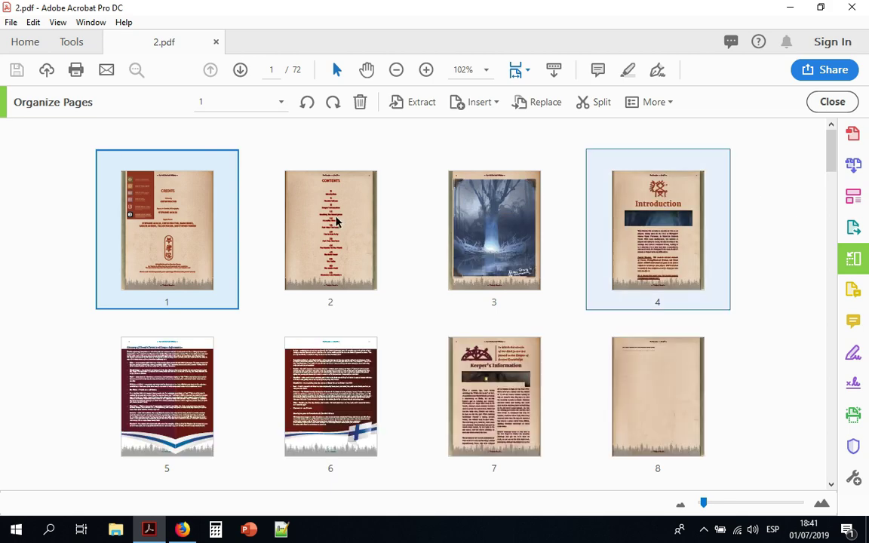
mouse_move(256, 270)
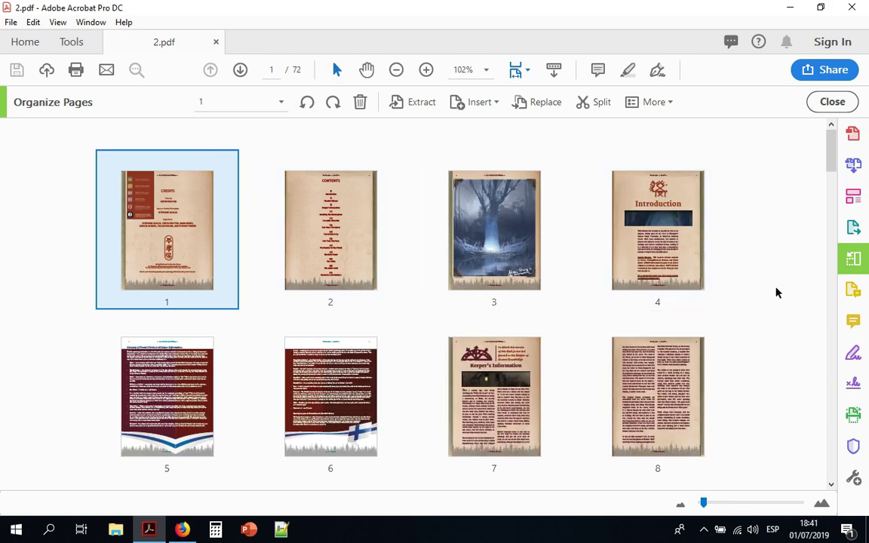
scroll(778, 294, "down", 4)
left_click_drag(830, 188, 838, 150)
mouse_move(533, 309)
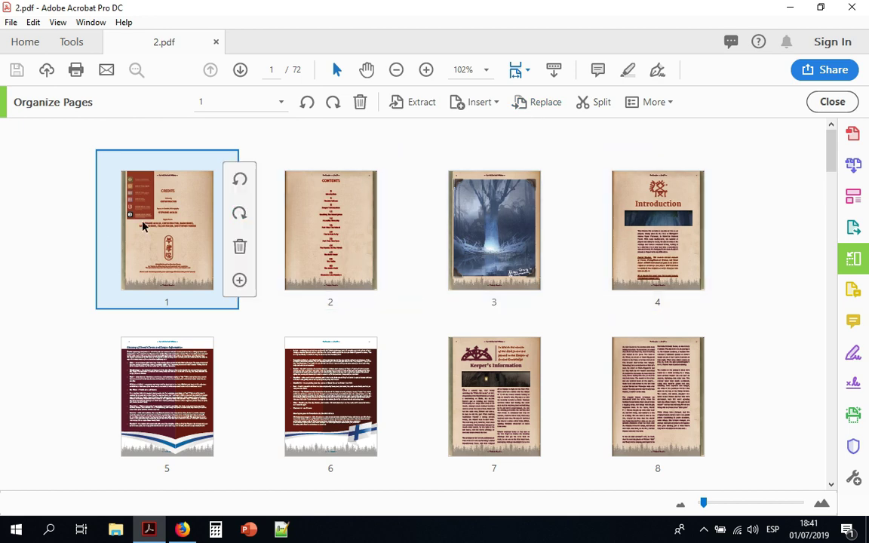
Compare the printed page numbers on the contents and tree illustration pages with their positions in the PDF, and return to the credits page.
double_click(127, 199)
scroll(435, 291, "down", 15)
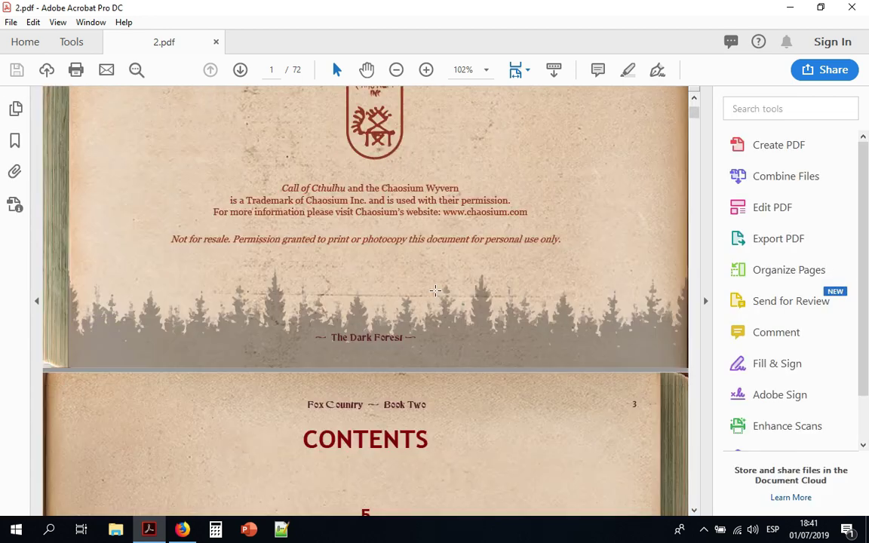
scroll(436, 290, "up", 3)
scroll(436, 291, "down", 5)
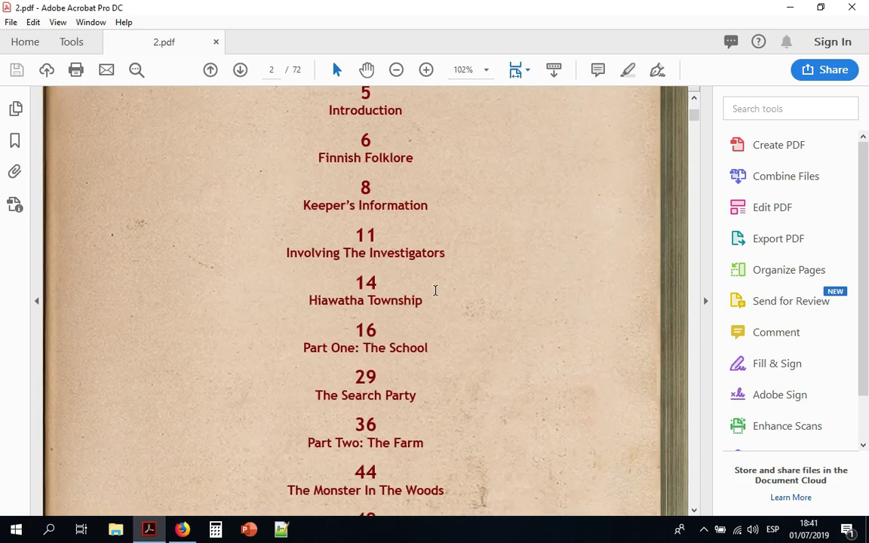
scroll(436, 290, "up", 5)
scroll(503, 237, "down", 10)
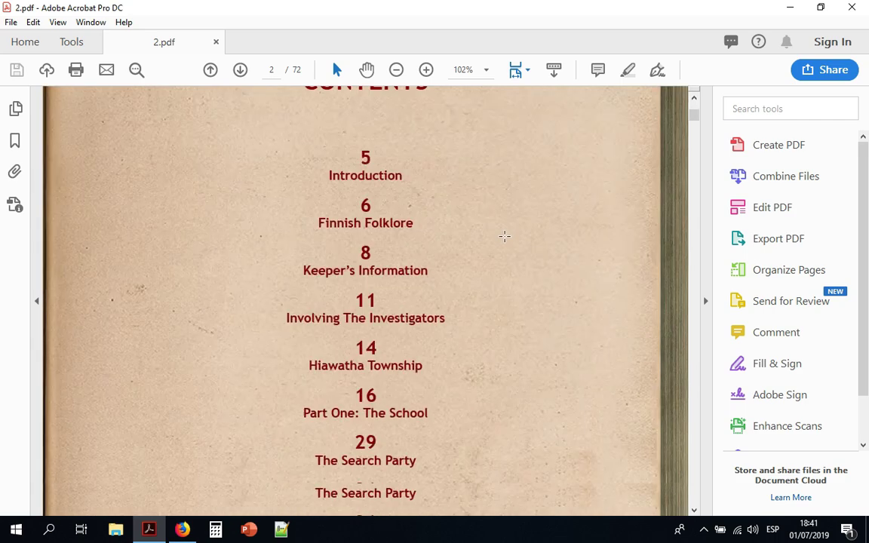
scroll(505, 236, "down", 2)
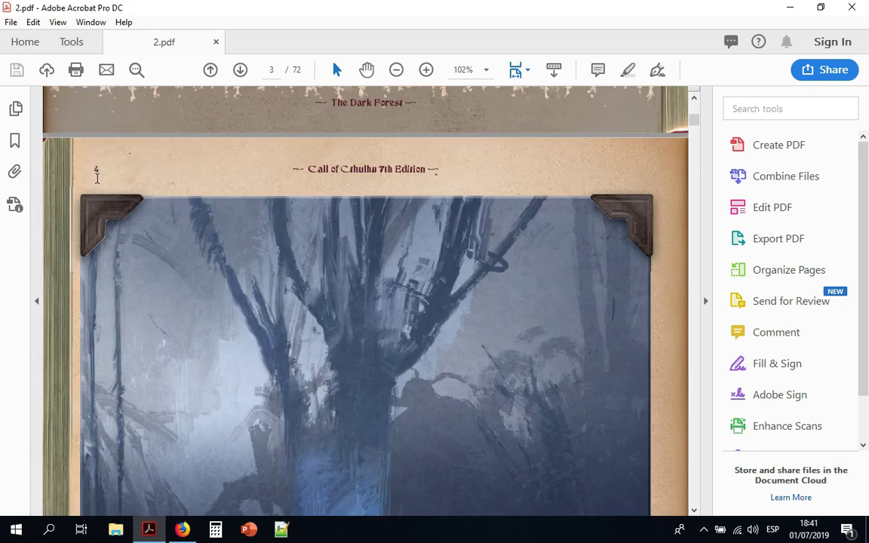
scroll(303, 333, "down", 4)
scroll(303, 334, "up", 8)
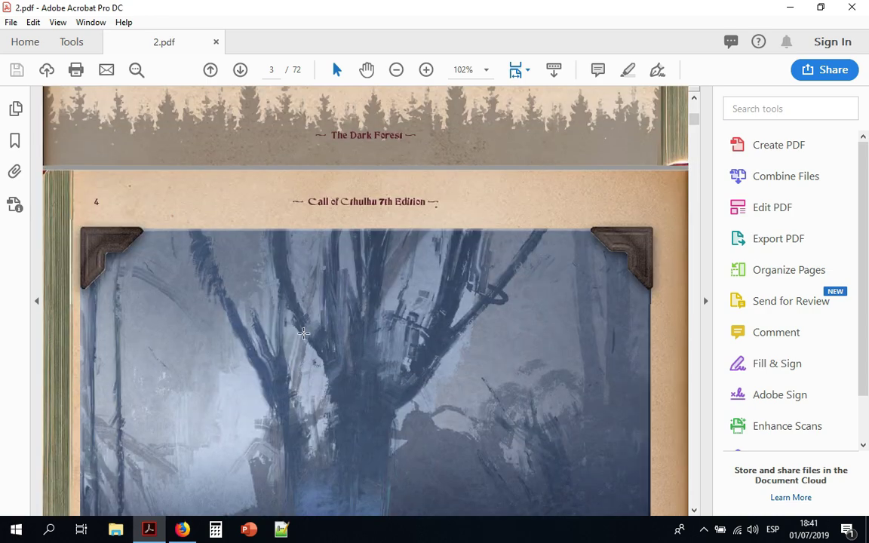
scroll(303, 333, "up", 5)
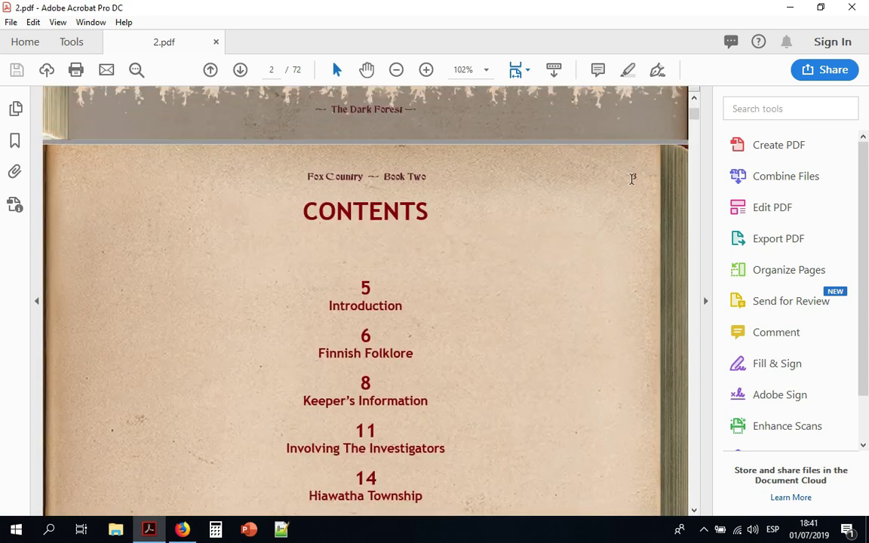
left_click(274, 70)
left_click_drag(634, 176, 639, 190)
left_click(268, 72)
left_click_drag(695, 117, 695, 101)
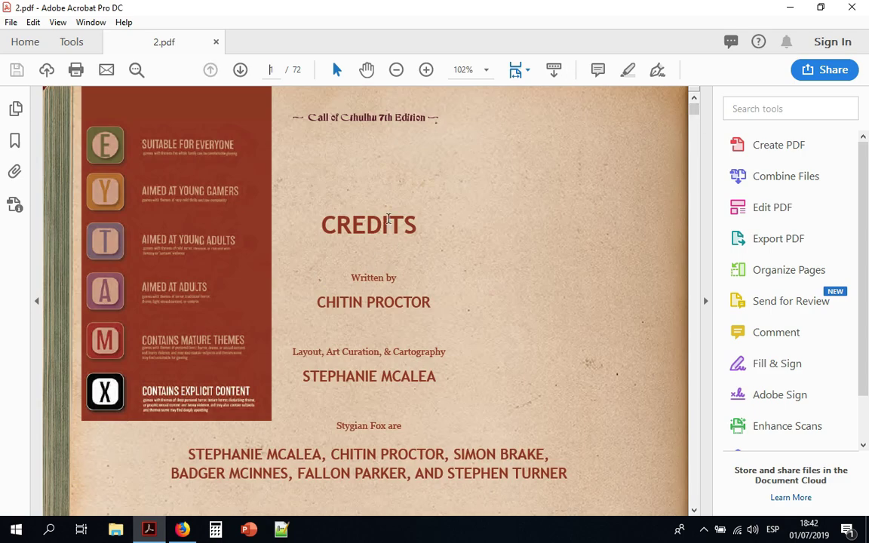
Open the Introduction page from the page organizer, compare its printed number with its position in the PDF, and return to the first page.
left_click(788, 270)
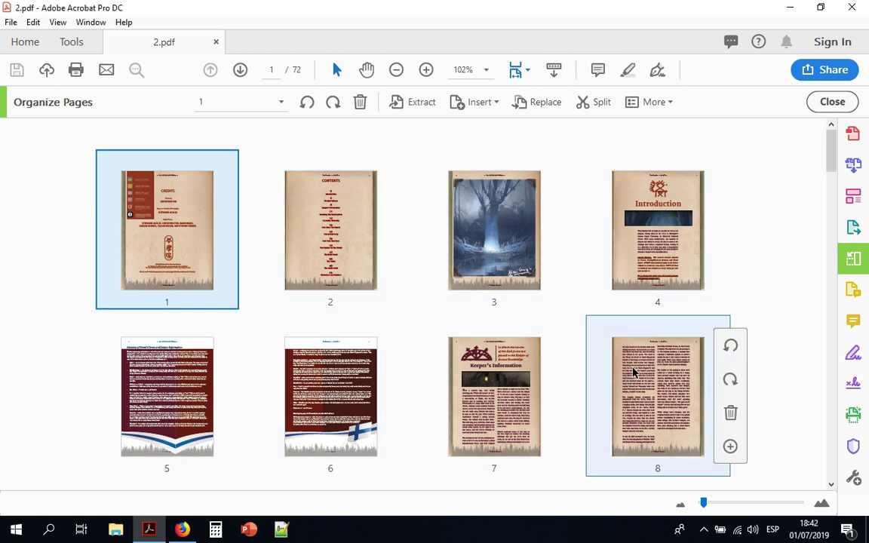
double_click(645, 241)
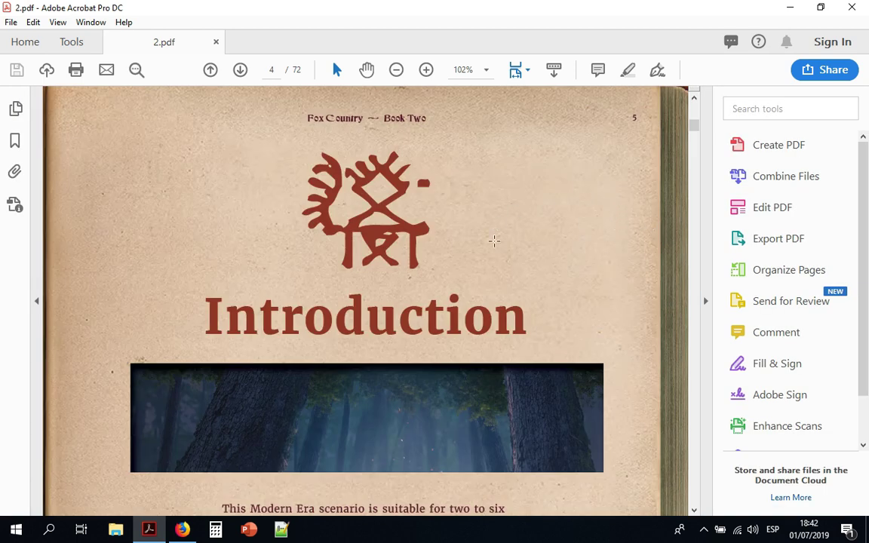
scroll(339, 272, "up", 1)
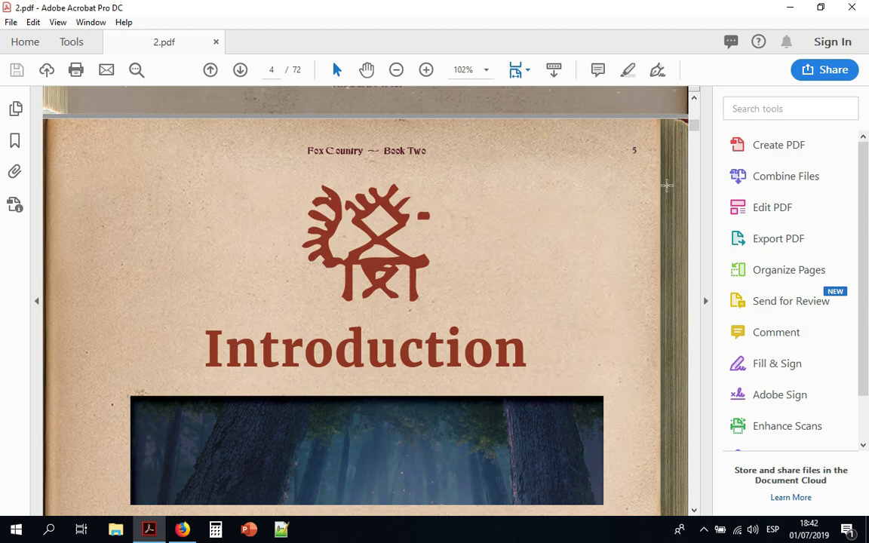
scroll(671, 157, "down", 3)
scroll(671, 157, "down", 5)
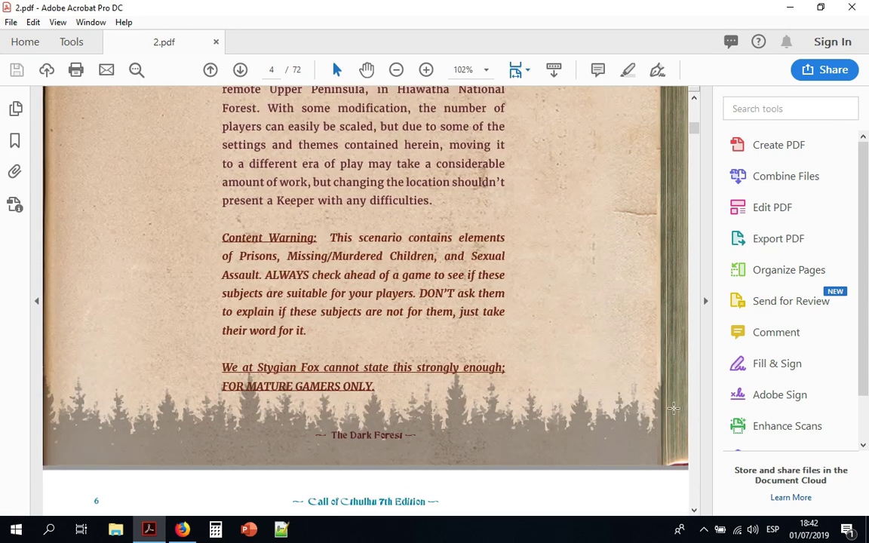
scroll(672, 195, "up", 4)
scroll(676, 327, "up", 3)
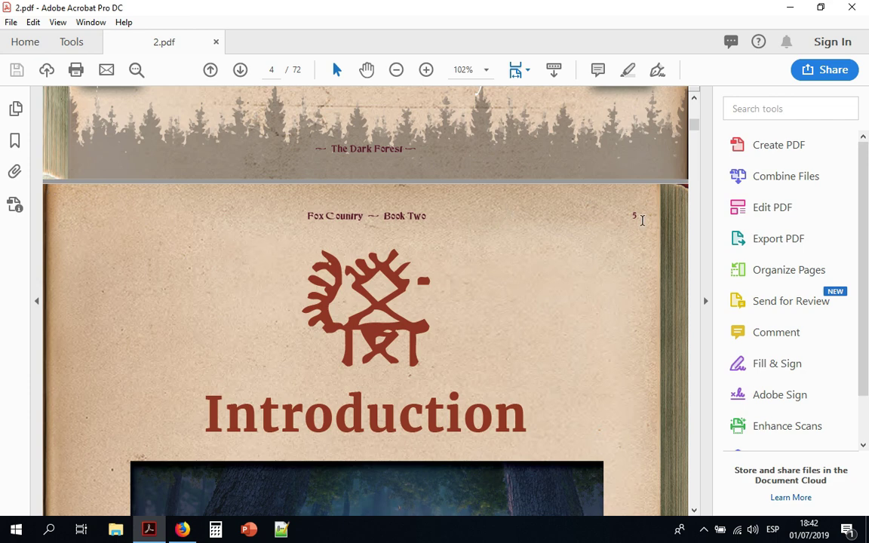
left_click(271, 69)
left_click_drag(695, 132, 695, 106)
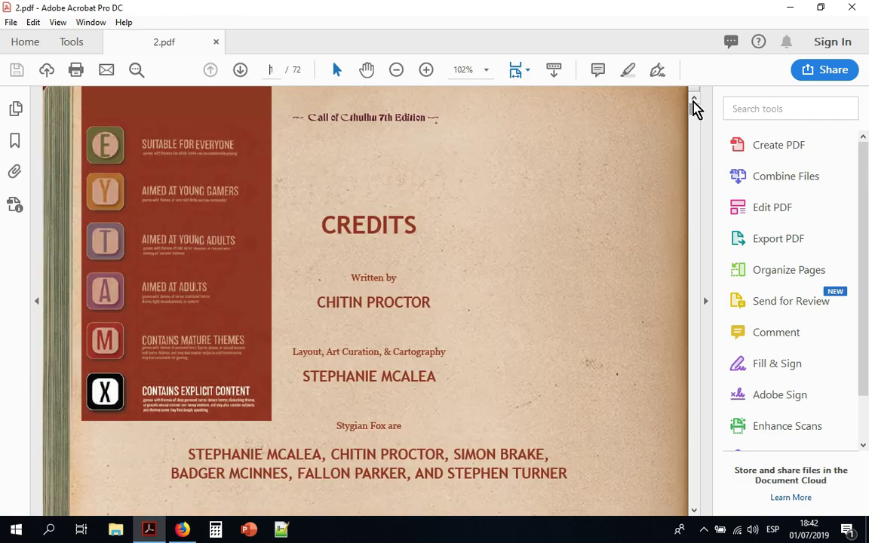
Reopen the page organizer and examine the order of the credits and contents pages.
left_click(791, 277)
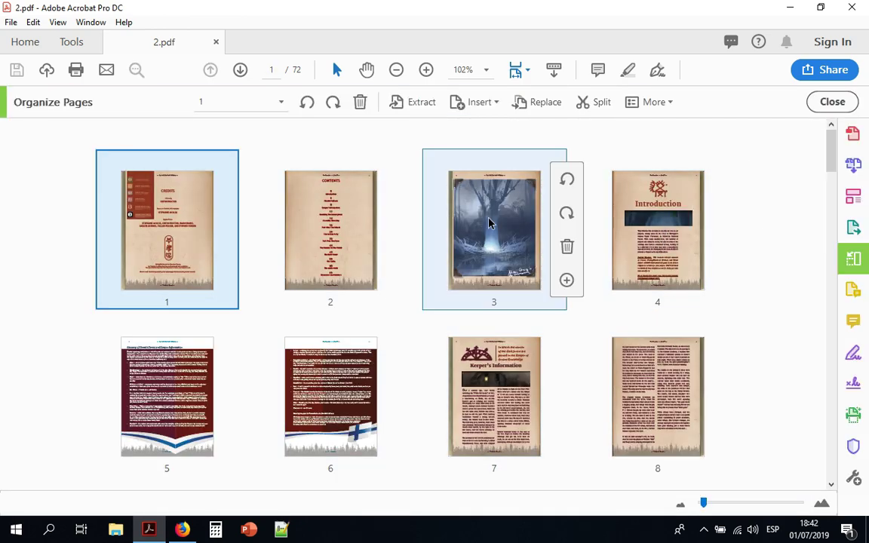
left_click(339, 217)
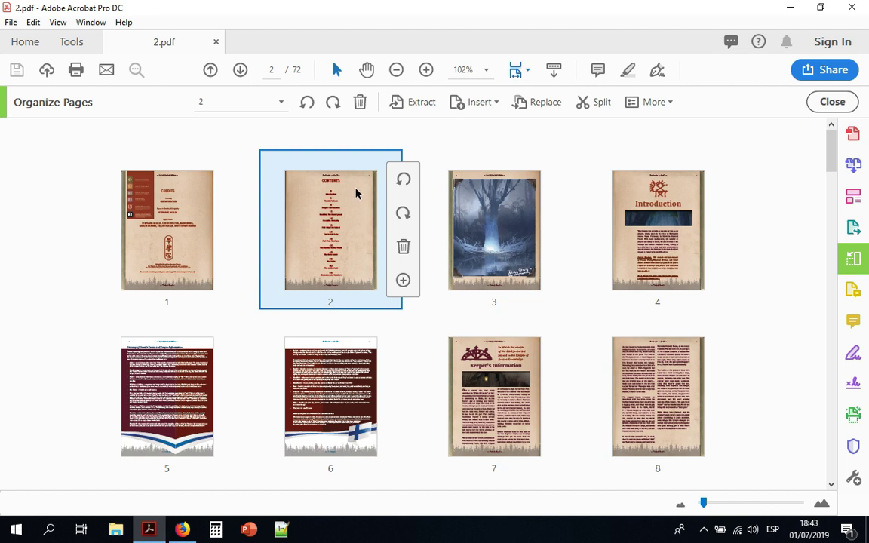
left_click(179, 203)
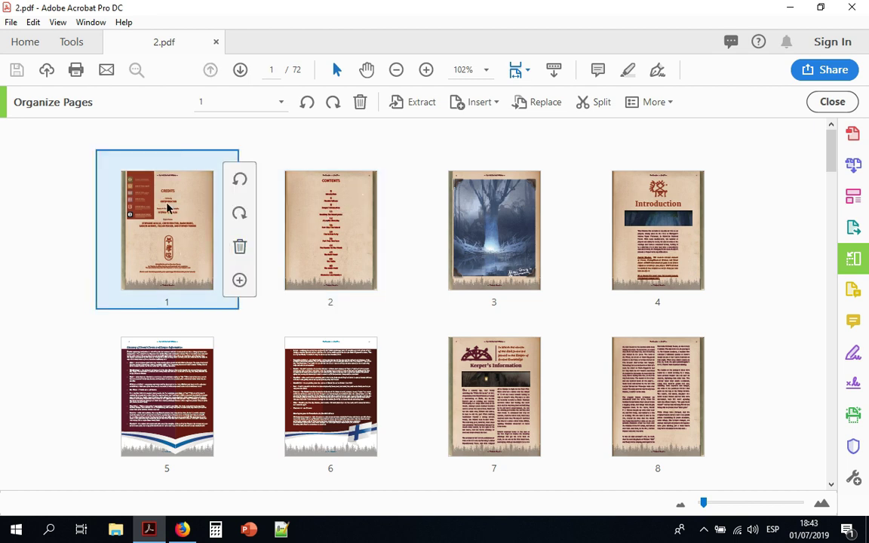
left_click(274, 227)
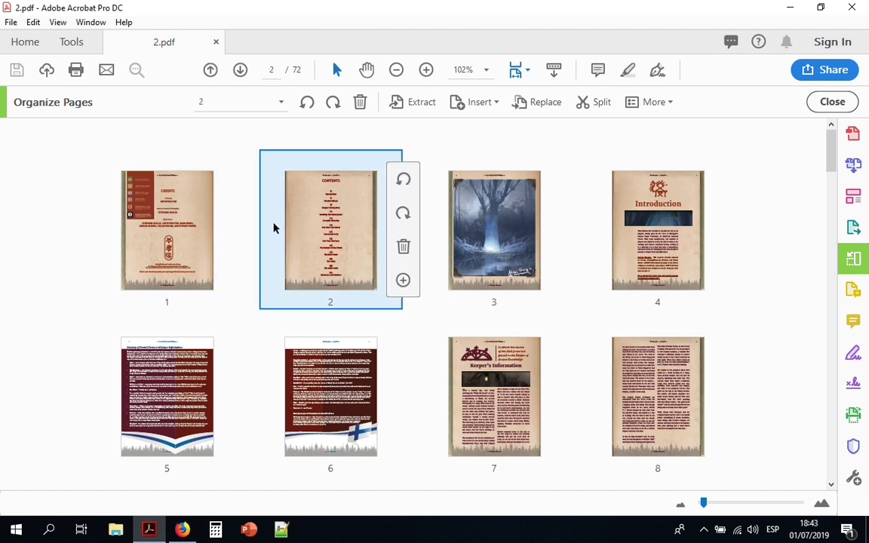
left_click(151, 200)
left_click(264, 213)
left_click(168, 216)
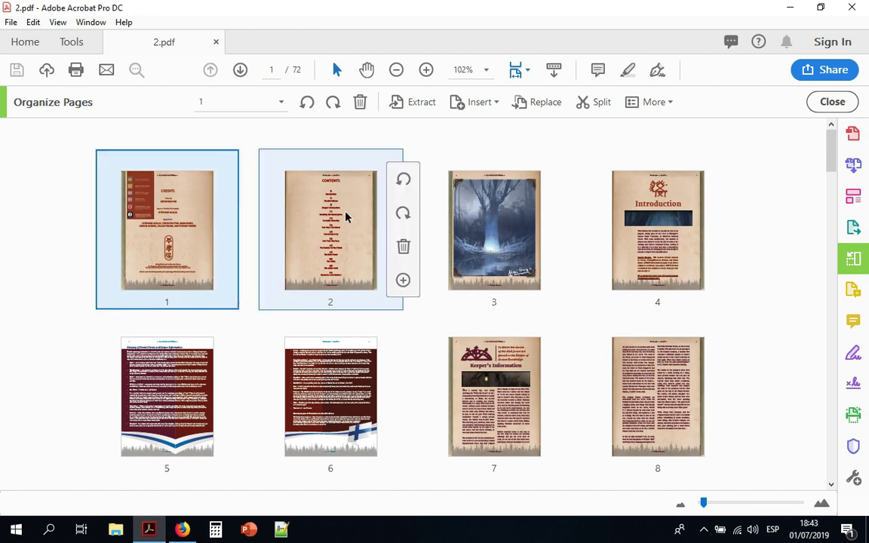
left_click(345, 217)
left_click(172, 206)
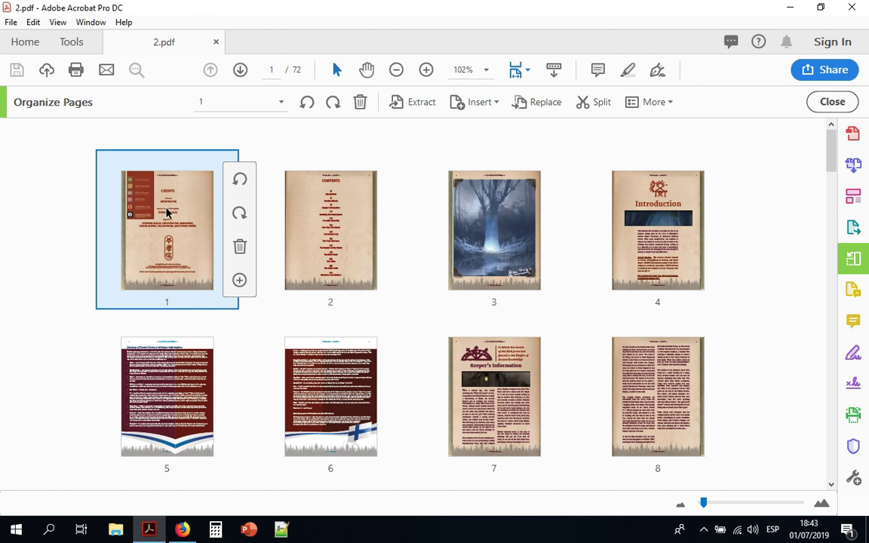
left_click(306, 226)
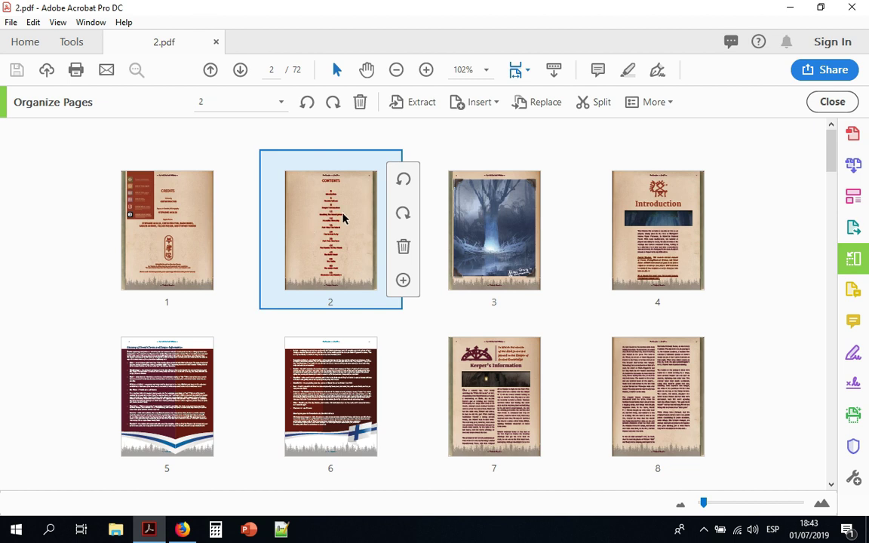
left_click(241, 213)
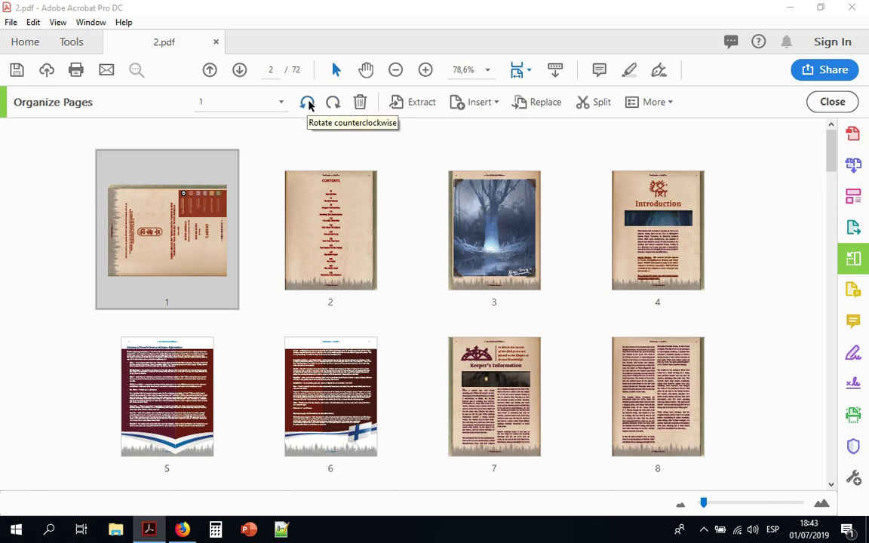
left_click(34, 23)
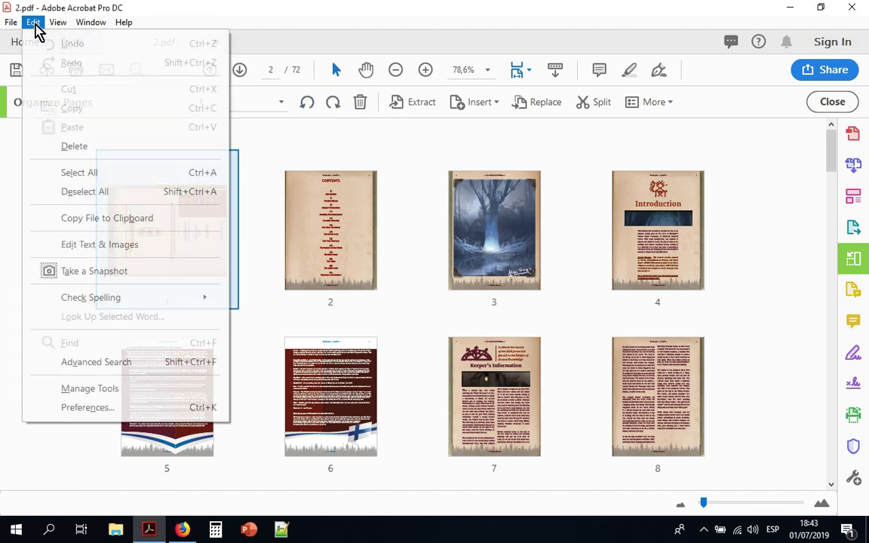
left_click(90, 67)
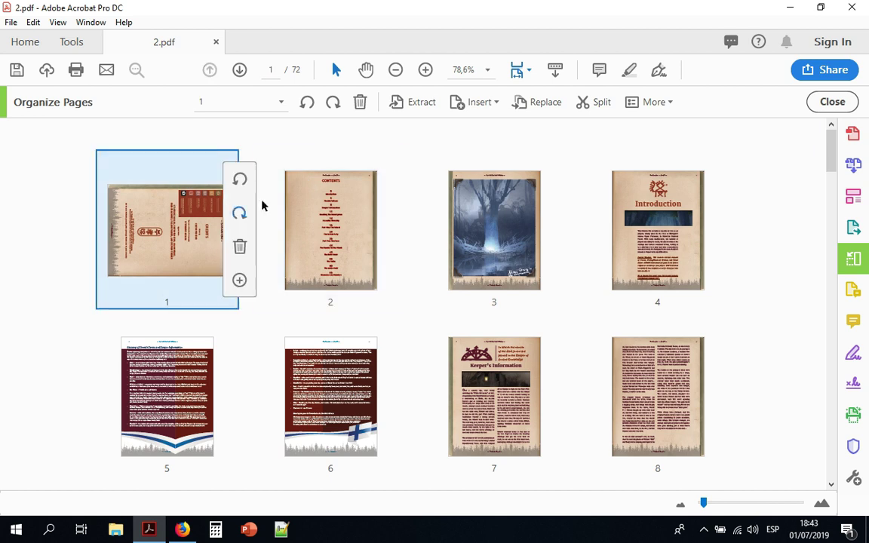
left_click(307, 103)
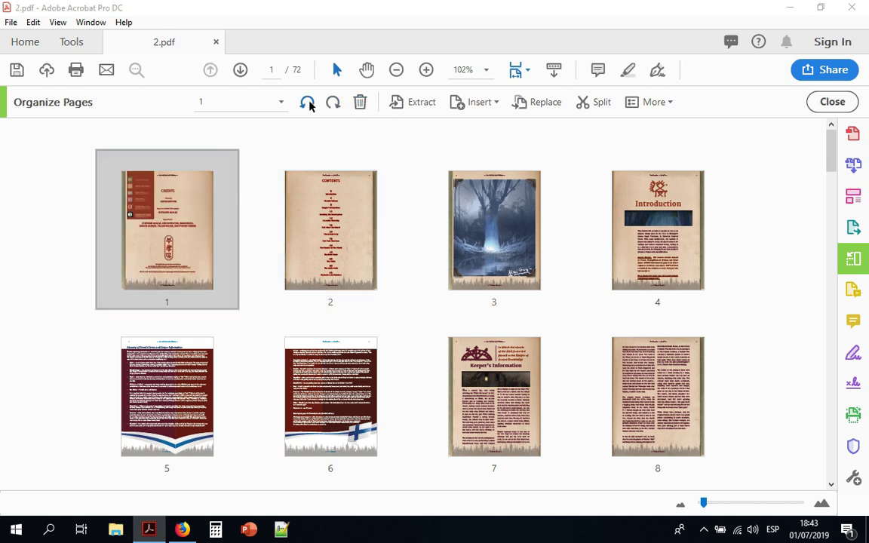
Insert a blank page after the first page, between the credits and the contents.
left_click(266, 229)
left_click(256, 225)
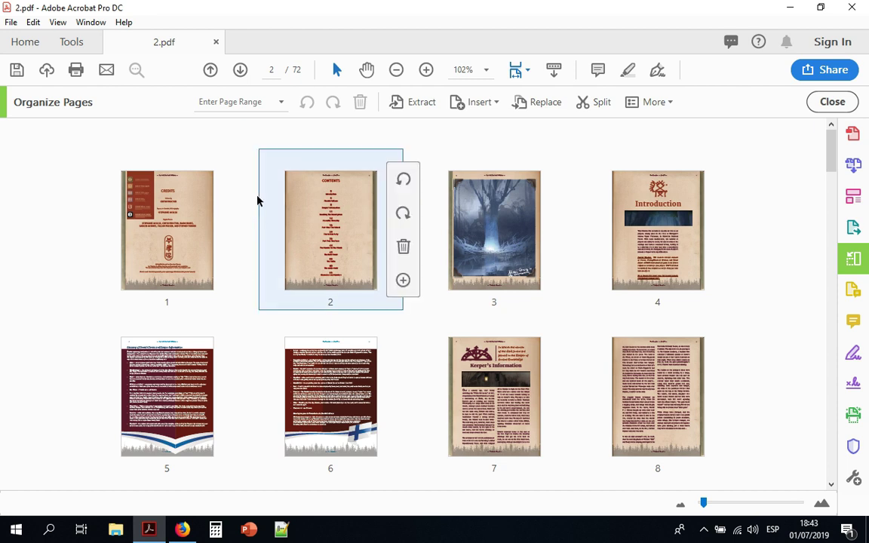
left_click(167, 226)
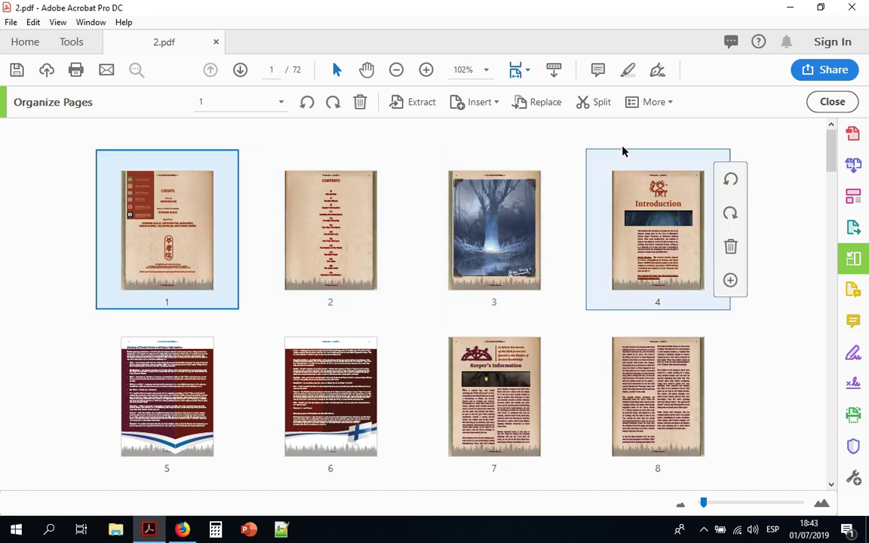
left_click(492, 106)
left_click(523, 202)
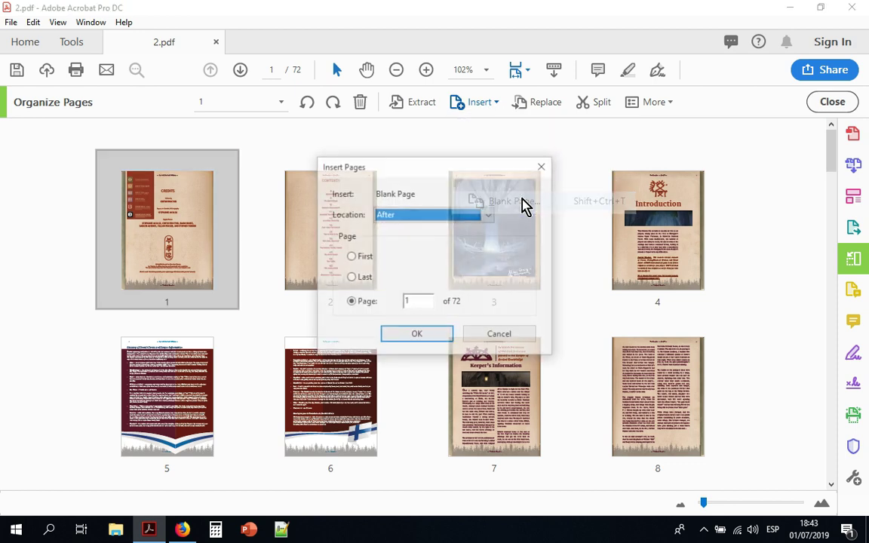
left_click(351, 257)
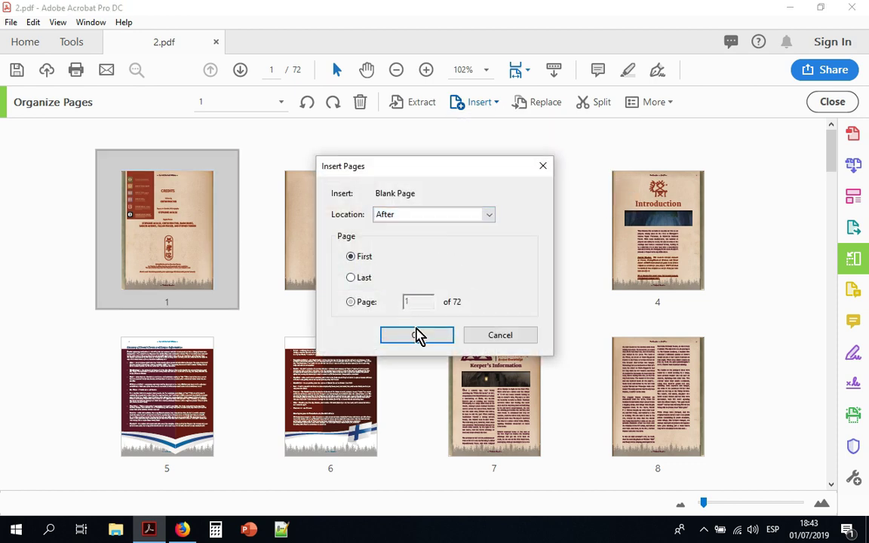
left_click(419, 335)
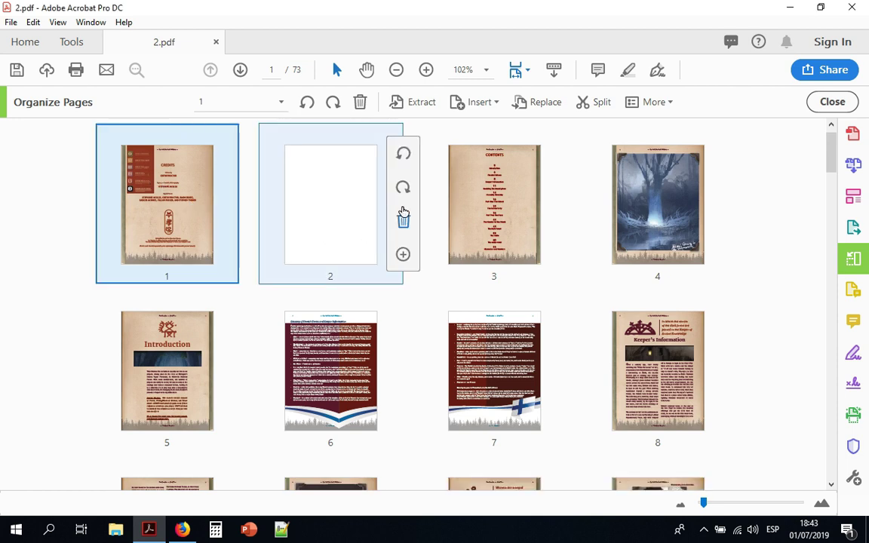
Open the contents page to check its printed number against its position in the PDF, and return to the page organizer.
left_click(523, 191)
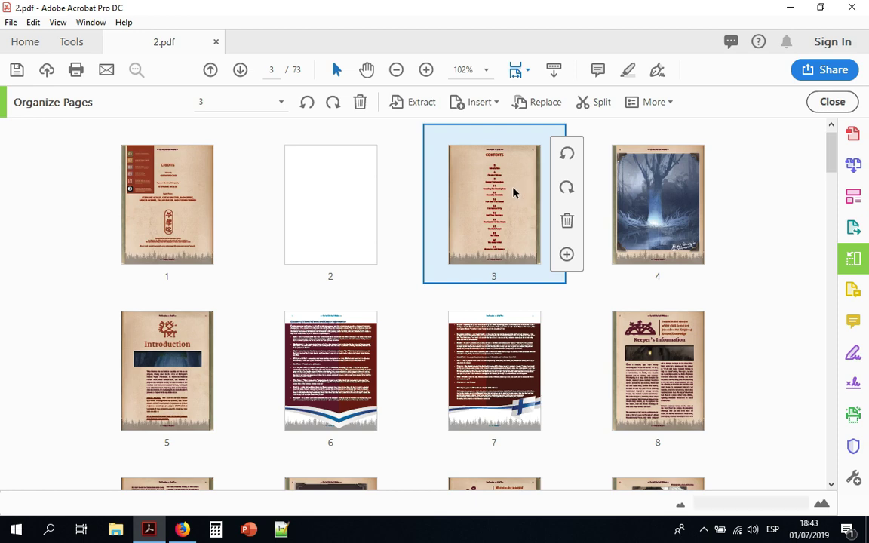
double_click(515, 191)
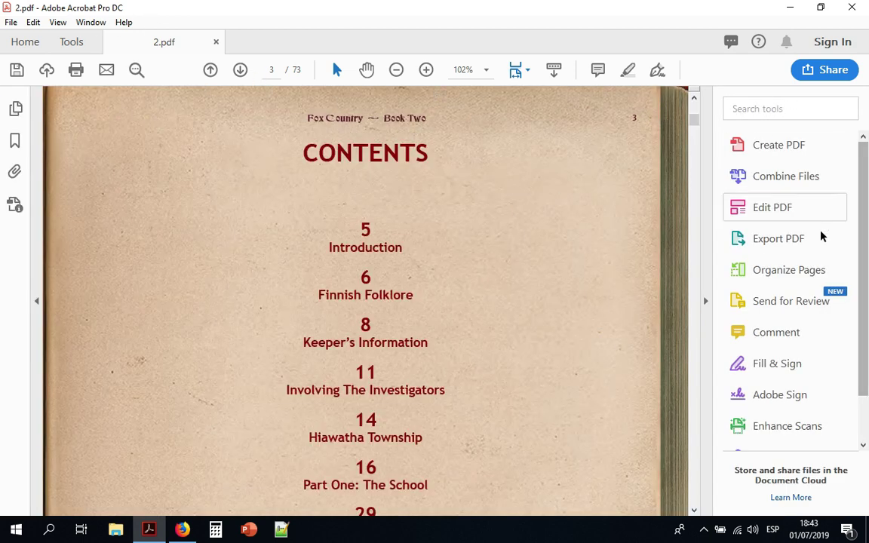
left_click(798, 274)
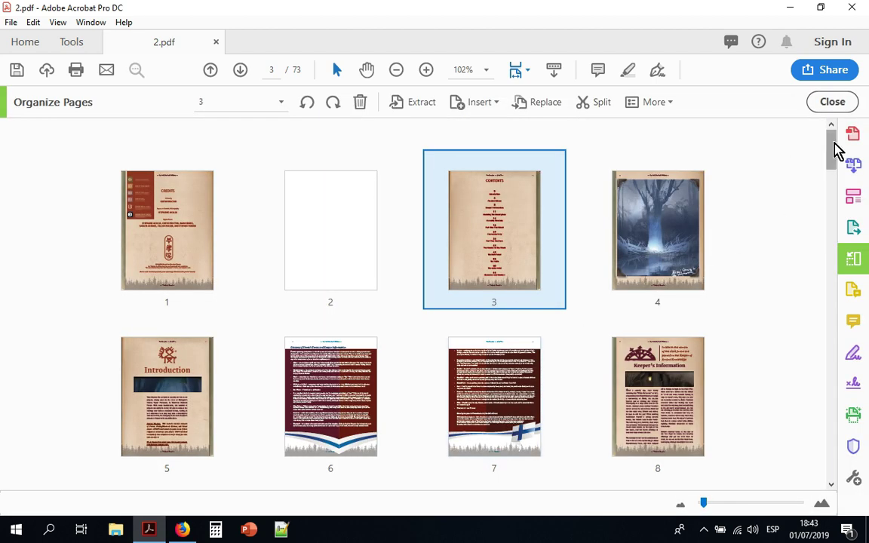
Examine the Innsmouth '86 and Aspirations advertisement pages at the end of the PDF.
left_click_drag(835, 151, 848, 466)
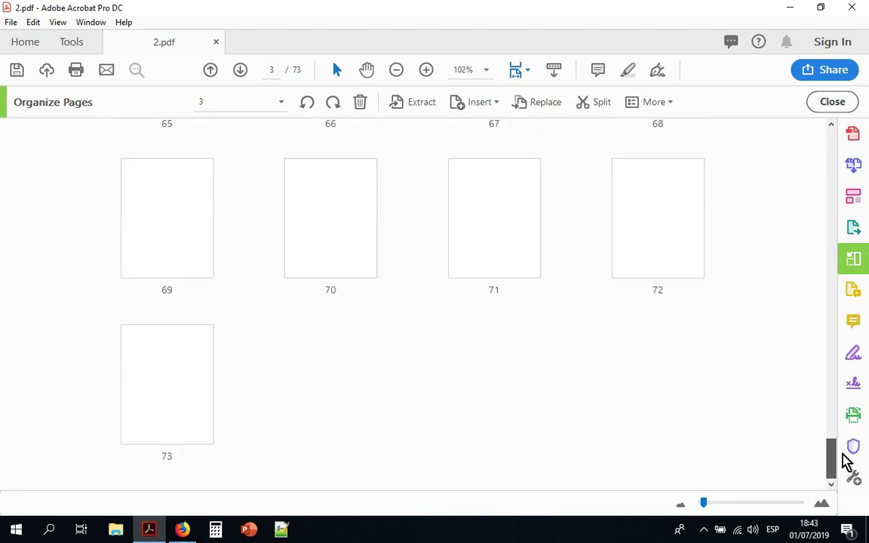
mouse_move(658, 211)
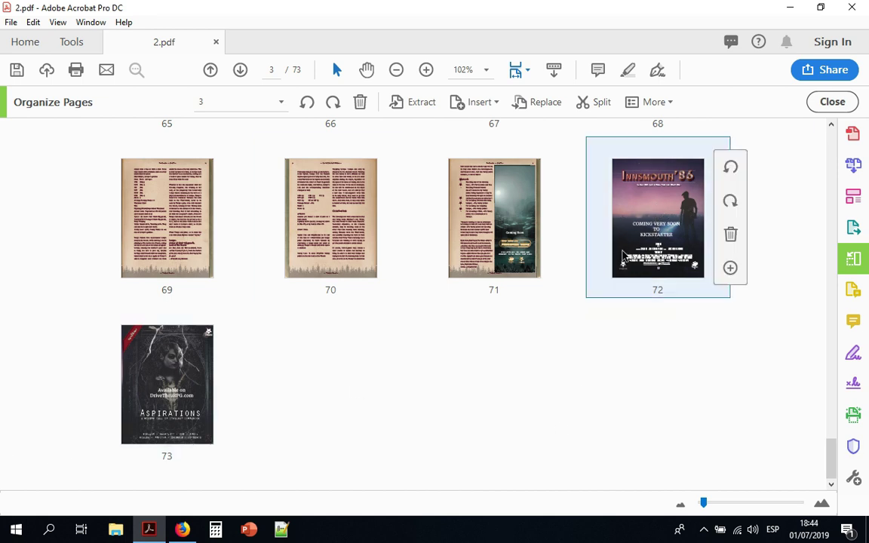
double_click(657, 196)
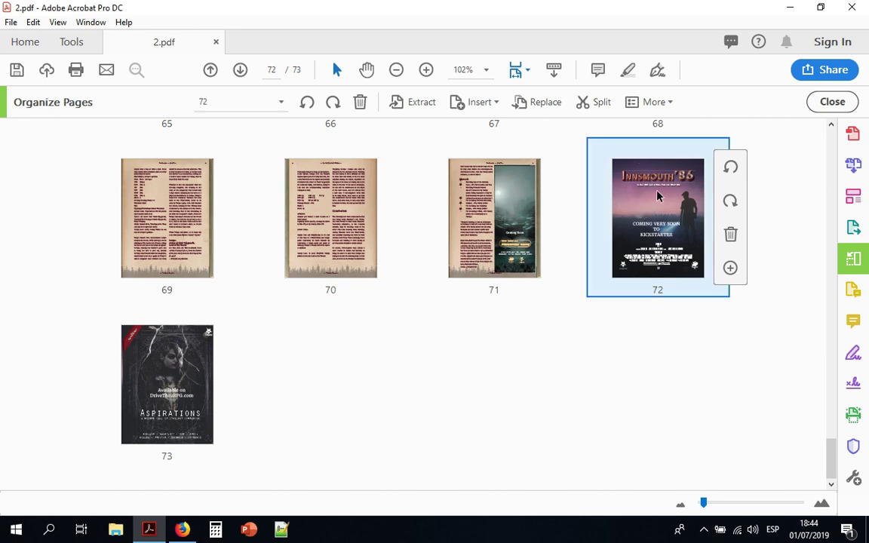
scroll(499, 352, "down", 5)
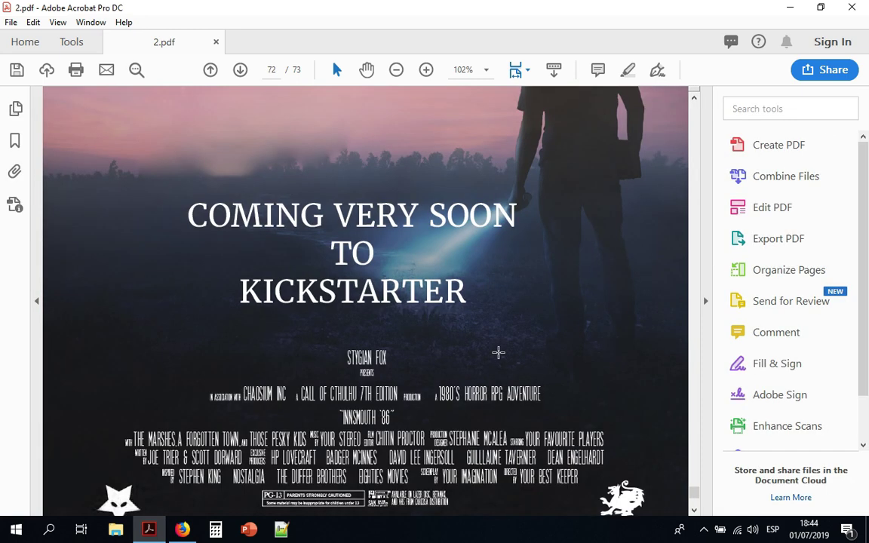
scroll(498, 353, "down", 4)
scroll(498, 352, "up", 4)
scroll(498, 352, "down", 20)
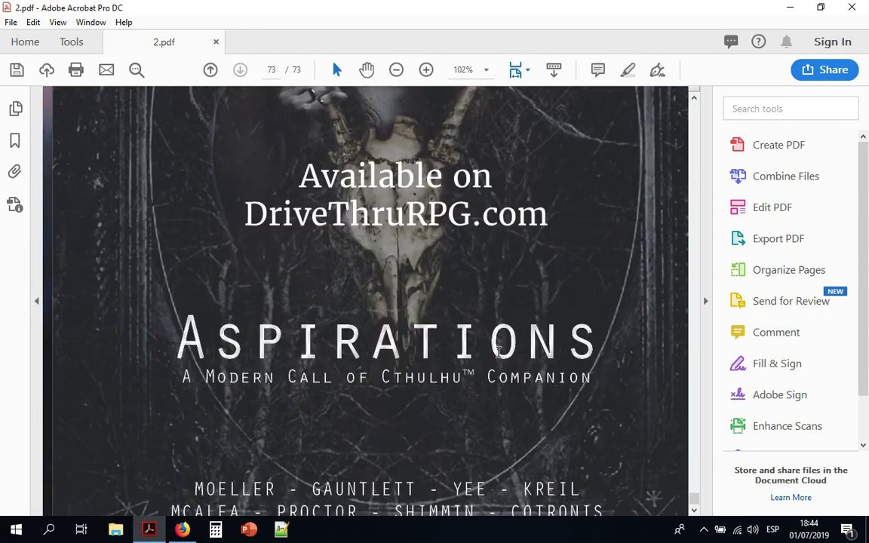
scroll(498, 352, "down", 1)
scroll(498, 352, "up", 20)
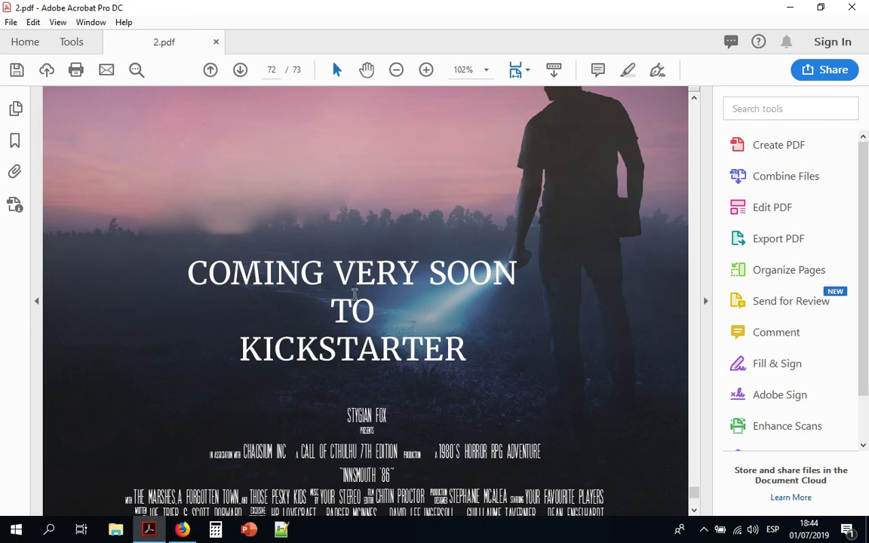
scroll(355, 295, "down", 5)
scroll(354, 294, "down", 3)
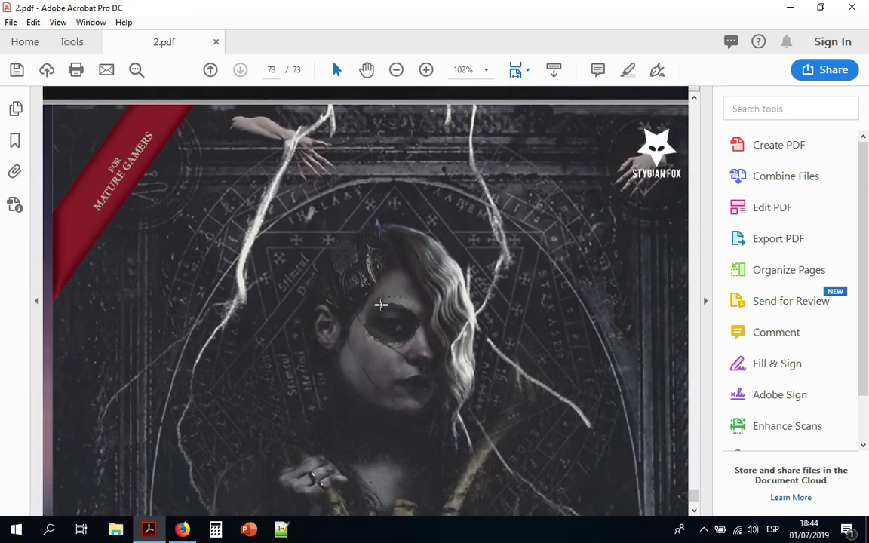
scroll(382, 304, "down", 2)
scroll(382, 304, "down", 4)
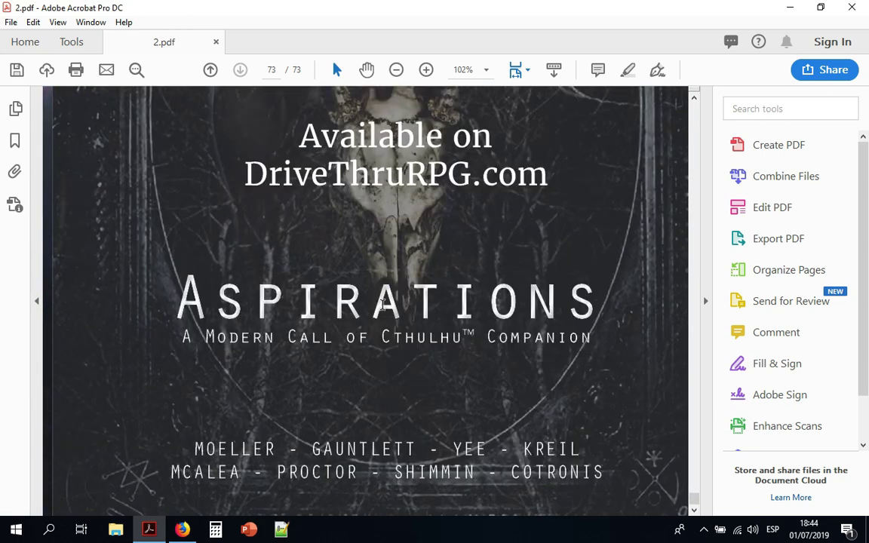
Reopen the page organizer and move the Aspirations advertisement from the end to directly after the credits page.
left_click(791, 271)
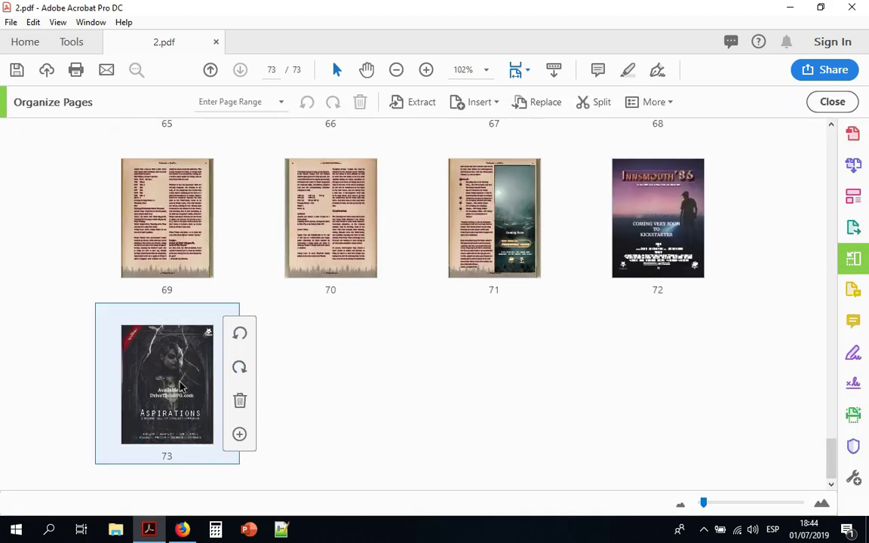
left_click(179, 385)
left_click_drag(180, 385, 257, 148)
left_click_drag(256, 145, 257, 249)
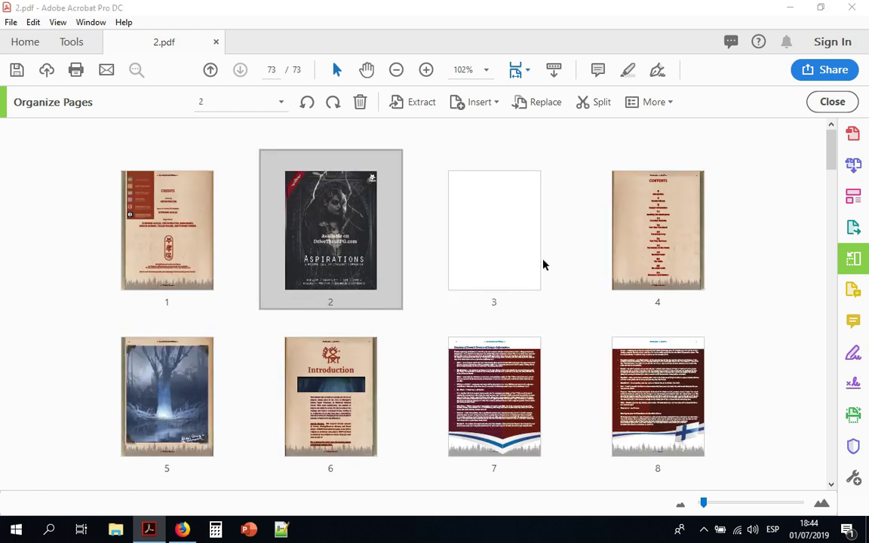
Delete the blank page between the Aspirations advertisement and the contents page.
left_click(519, 228)
left_click(569, 249)
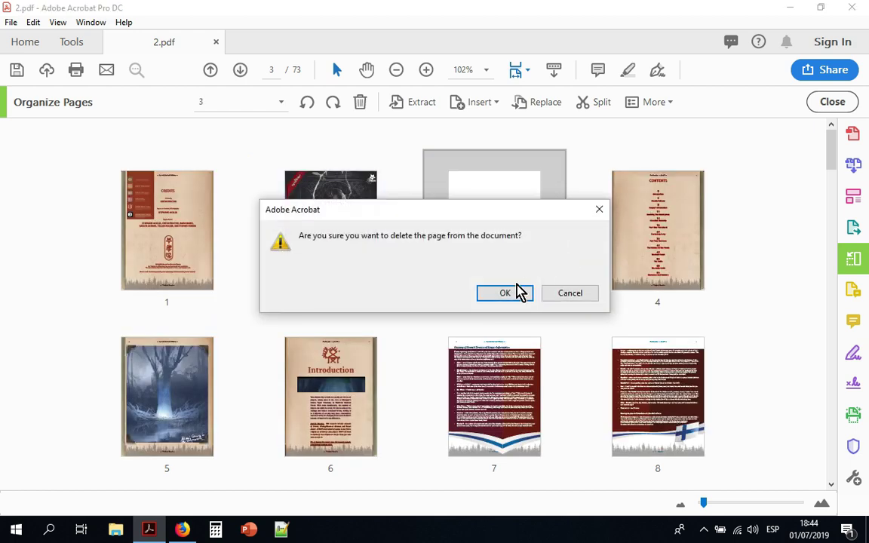
left_click(517, 291)
Examine the order of the opening pages and of the last two pages in the page organizer.
left_click(167, 214)
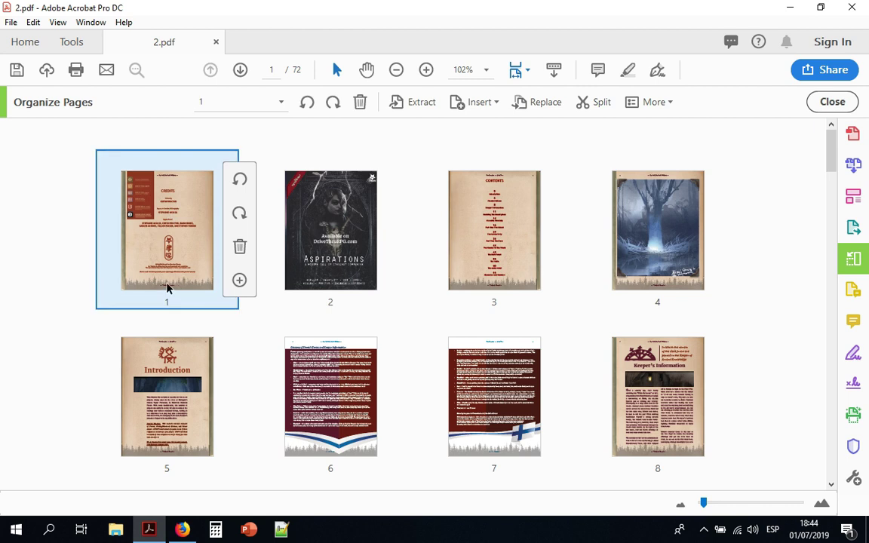
left_click(325, 225)
left_click(495, 226)
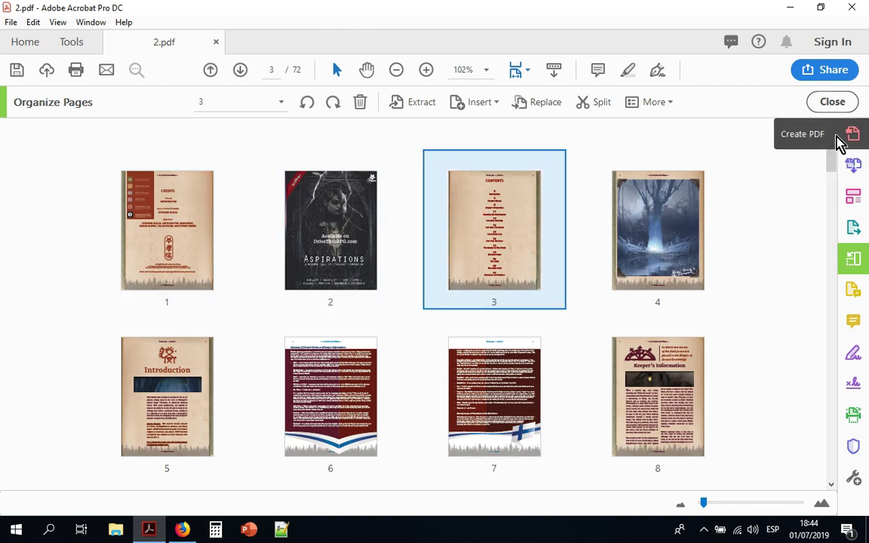
left_click_drag(833, 156, 835, 477)
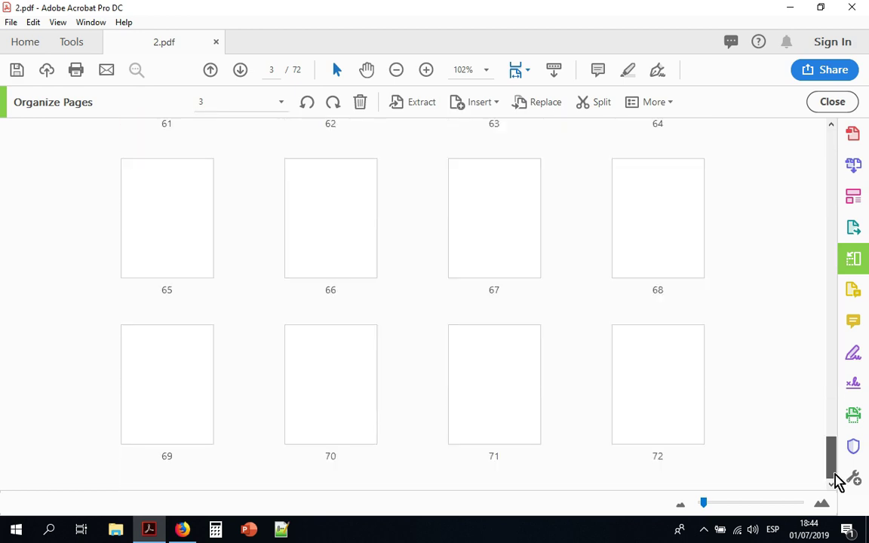
left_click(530, 402)
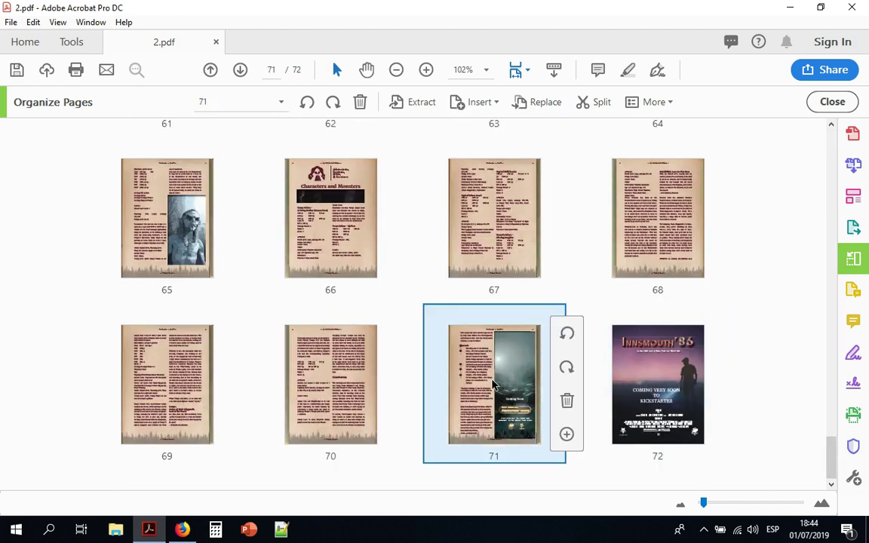
left_click(641, 385)
left_click(521, 384)
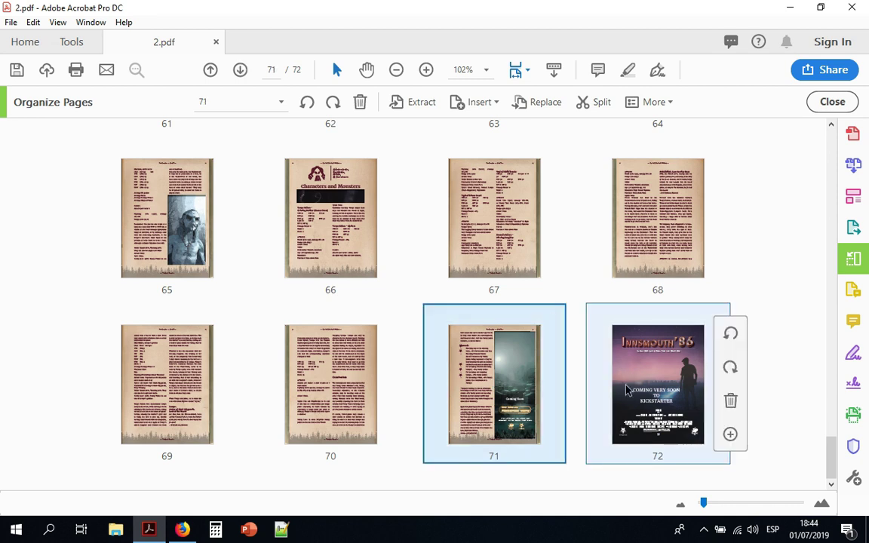
left_click(627, 390)
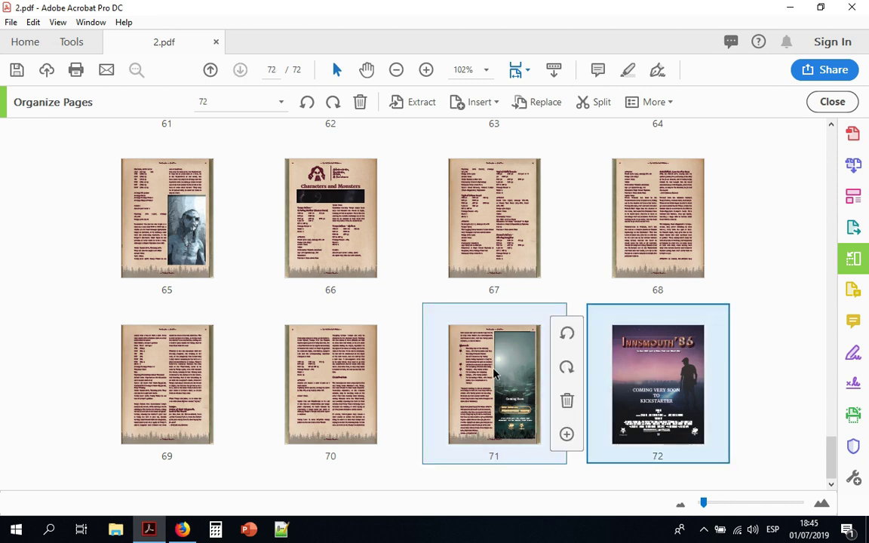
left_click(449, 337)
left_click(655, 376)
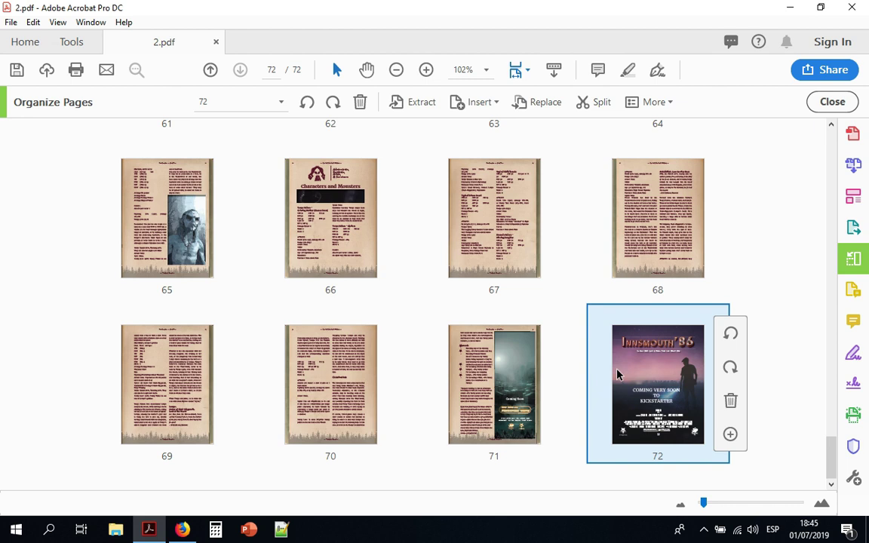
left_click(521, 369)
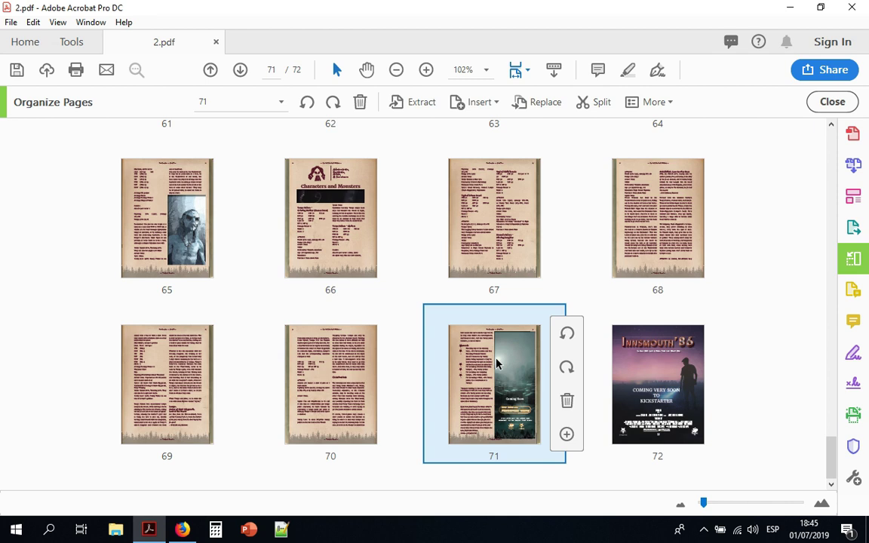
left_click(658, 381)
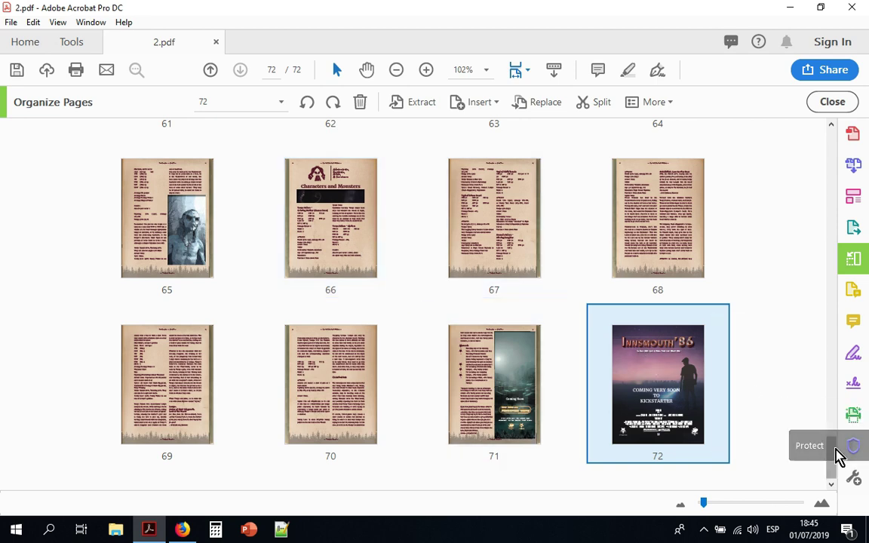
Save the rearranged interior PDF and close the page organizer.
left_click_drag(835, 466, 835, 137)
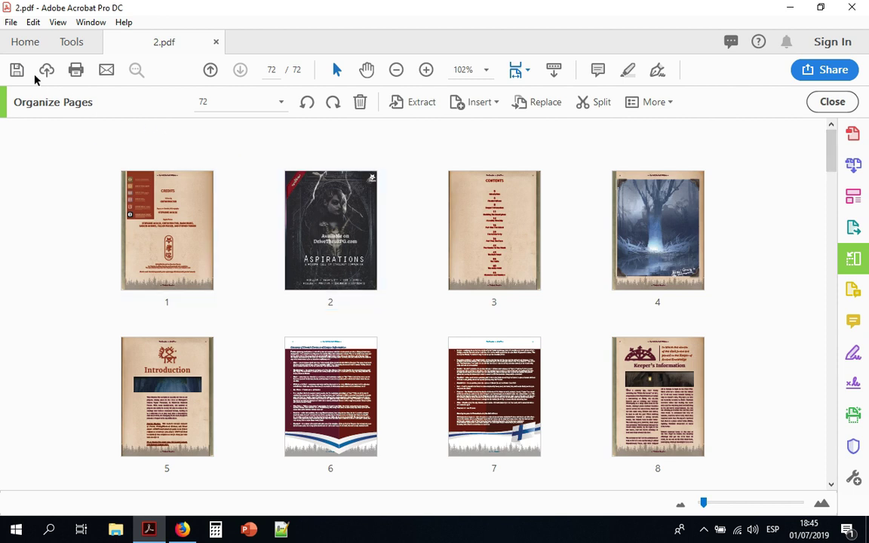
mouse_move(200, 289)
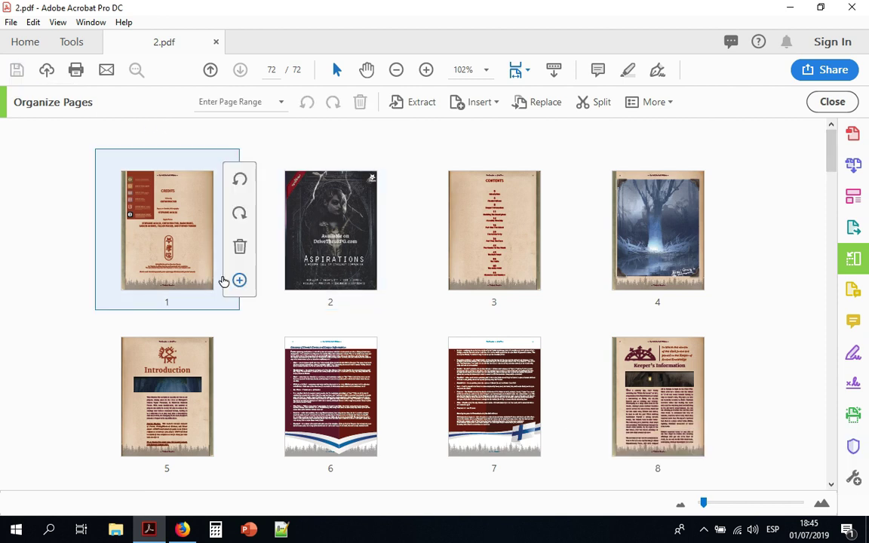
mouse_move(398, 190)
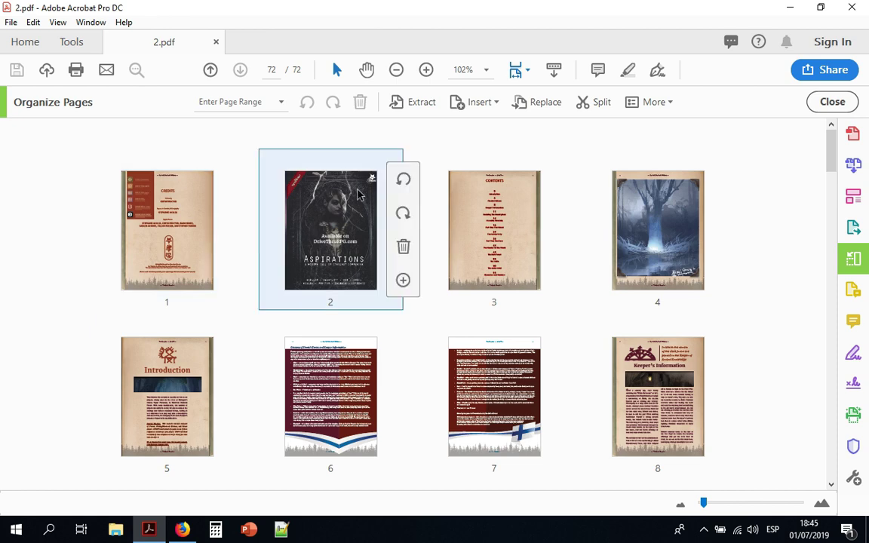
left_click(834, 102)
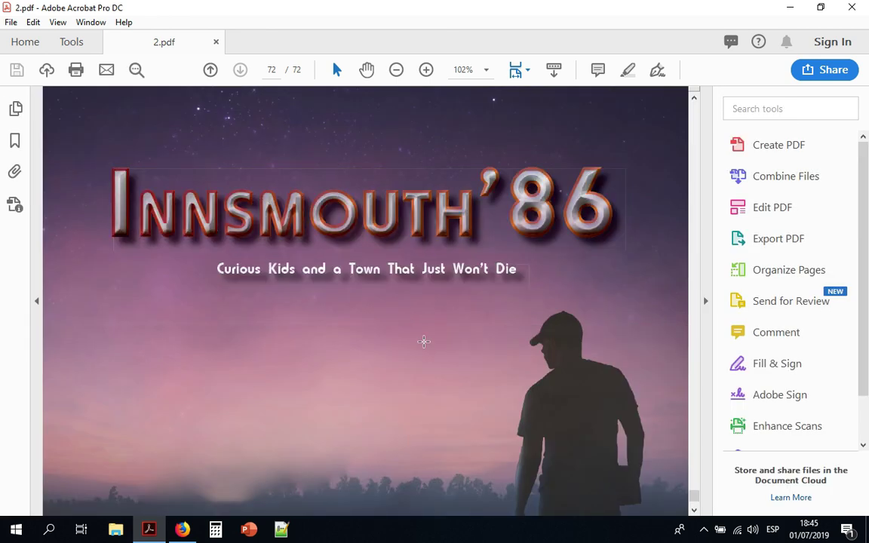
Return to the credits page at the start of the PDF, with the full tools list expanded.
scroll(655, 394, "up", 4)
left_click_drag(702, 509, 704, 146)
key("shift+F4")
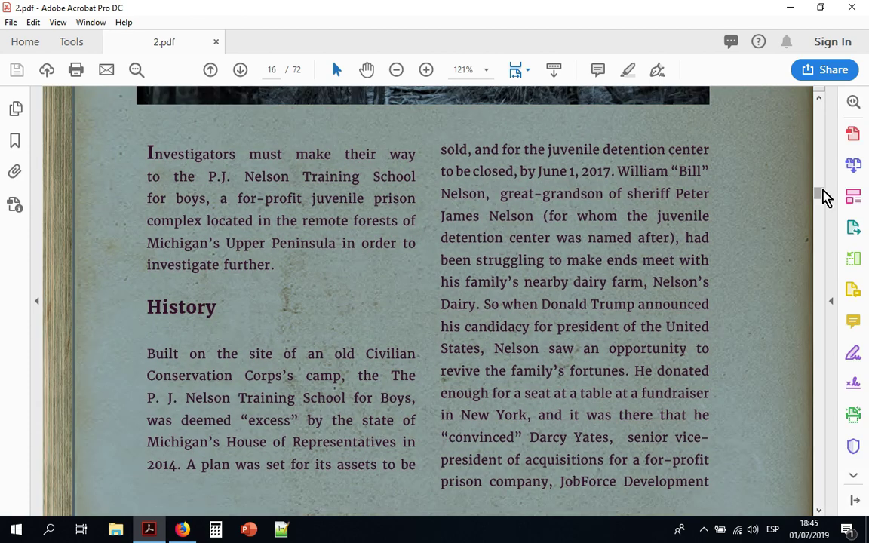
left_click_drag(821, 194, 819, 109)
left_click(833, 299)
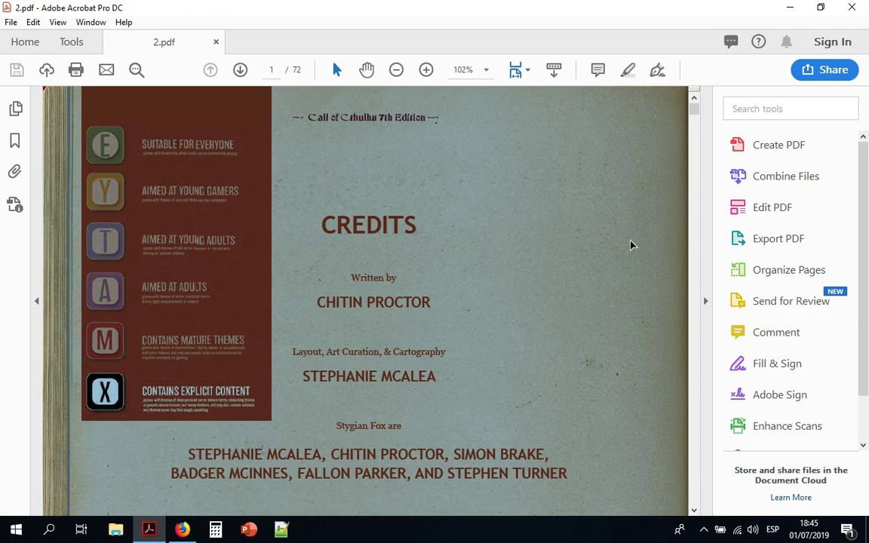
Switch to the Lulu xPress project in Firefox and upload 2.pdf from the desktop as the interior file.
left_click(183, 529)
scroll(345, 371, "down", 3)
scroll(345, 371, "up", 3)
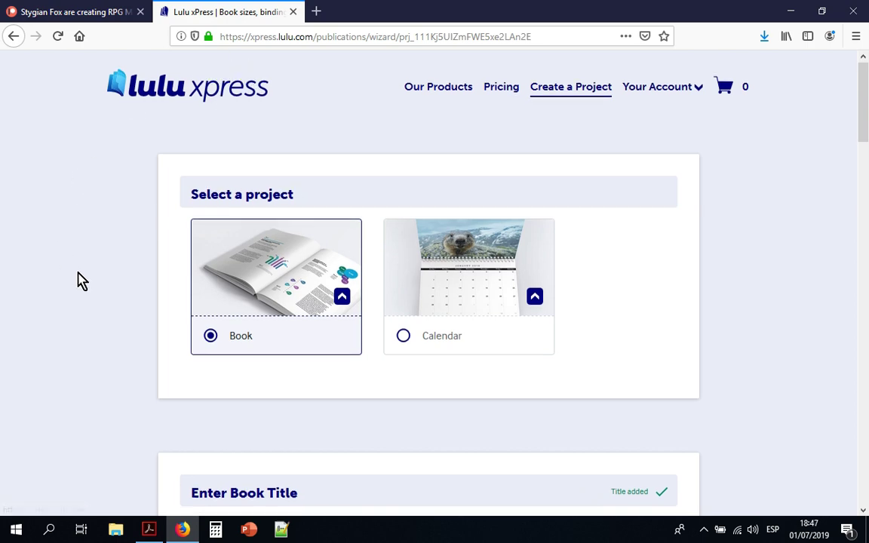
scroll(77, 279, "down", 3)
scroll(391, 363, "down", 2)
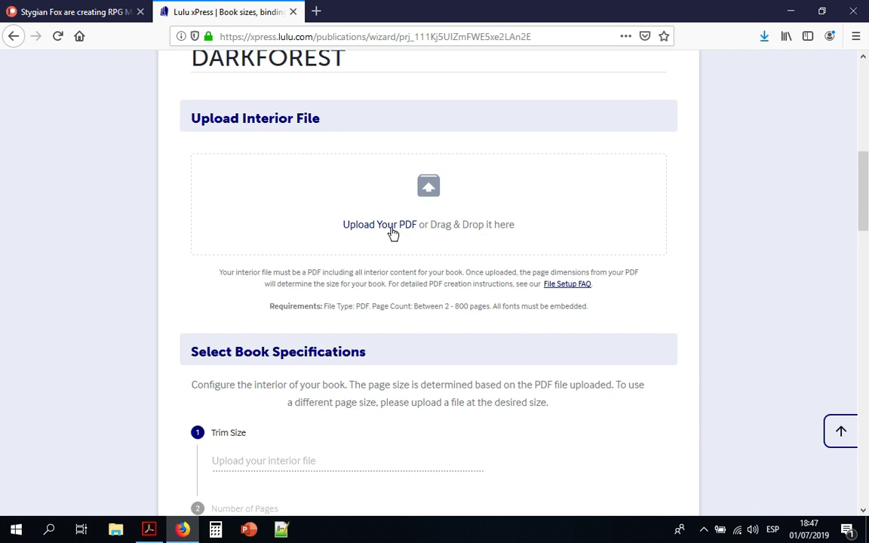
left_click(393, 225)
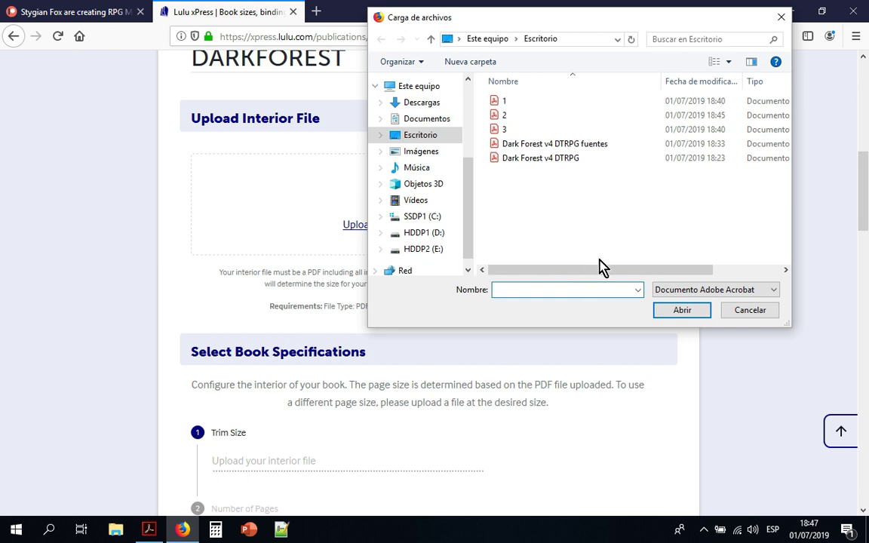
left_click(504, 116)
left_click(679, 308)
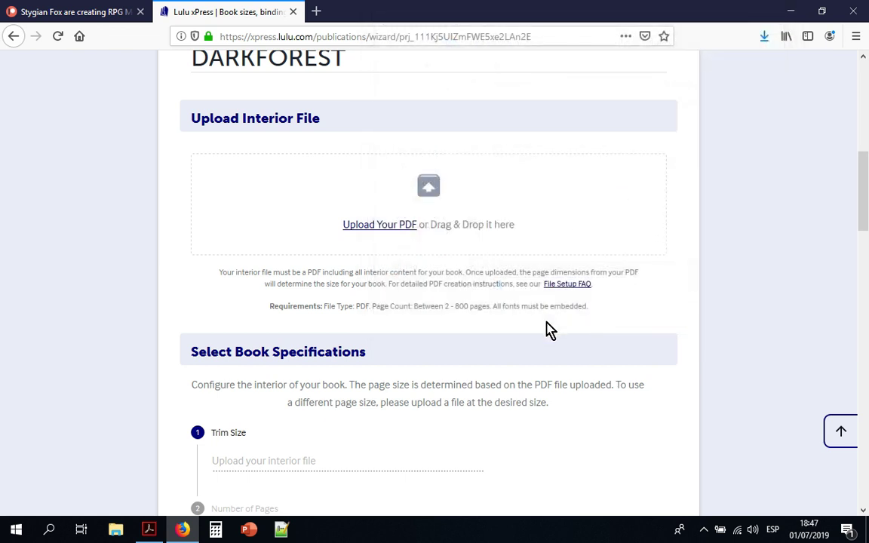
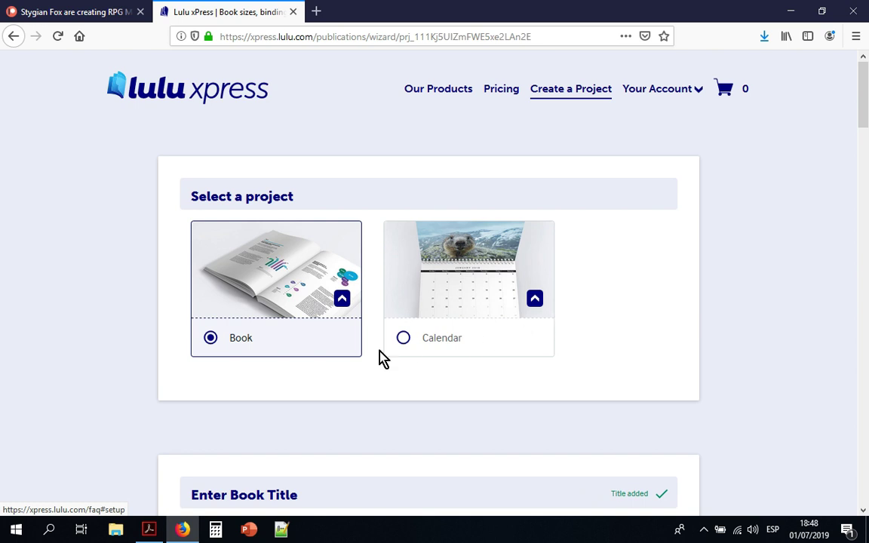
Review the interior file's upload status and requirements, along with the trim size and page count specifications.
scroll(140, 423, "down", 4)
scroll(139, 424, "down", 3)
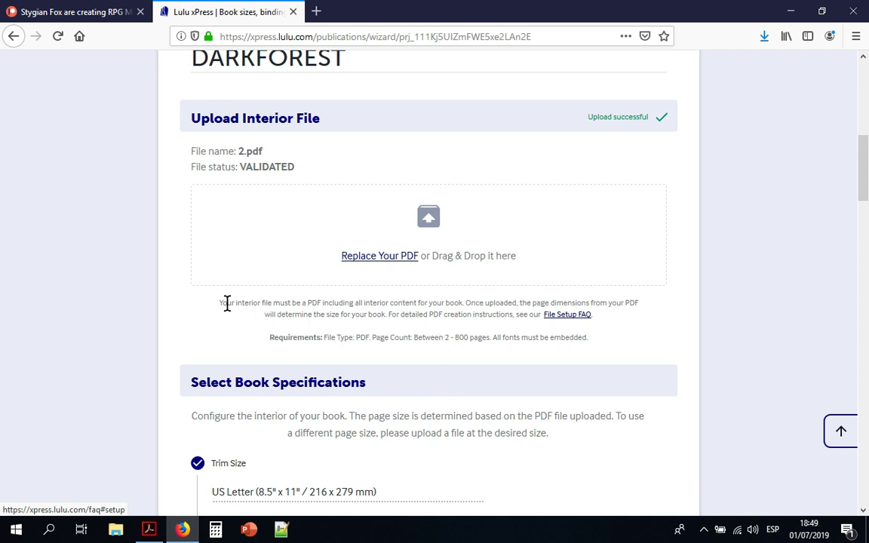
left_click_drag(228, 304, 439, 334)
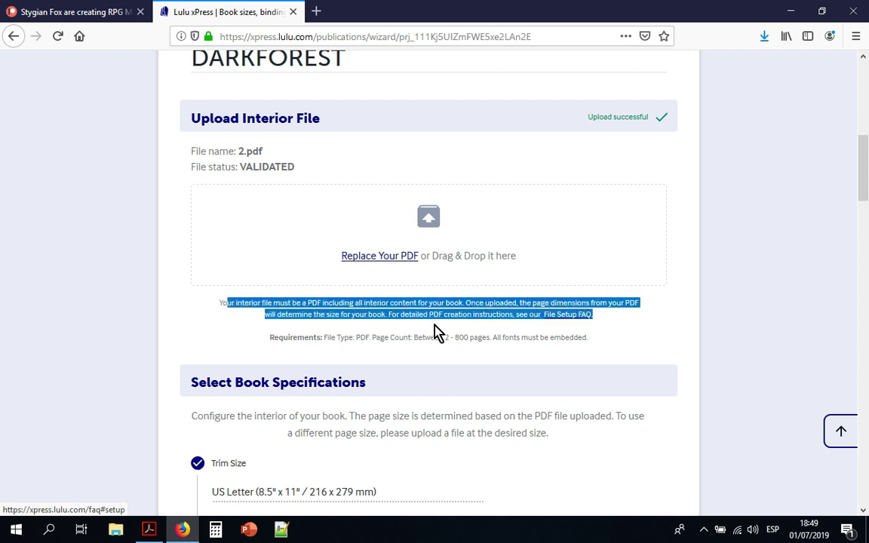
scroll(452, 341, "down", 3)
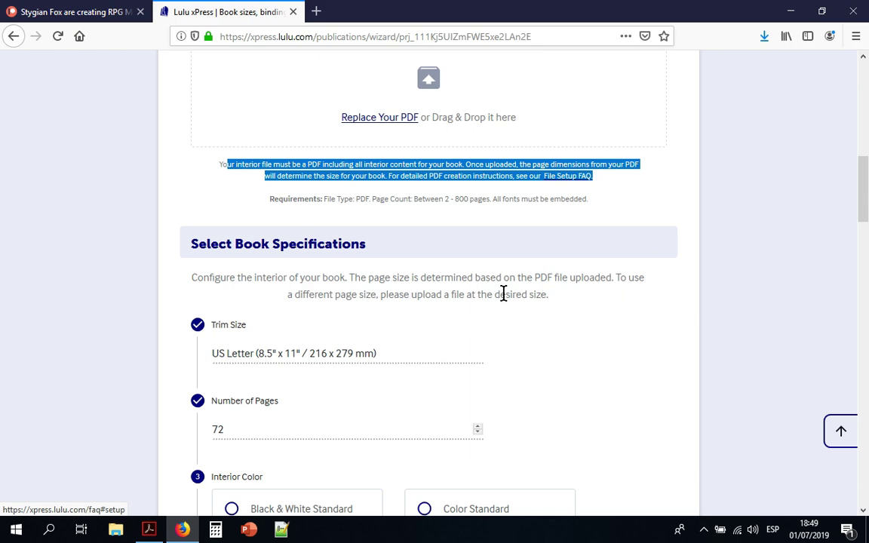
scroll(483, 332, "up", 5)
scroll(481, 328, "down", 2)
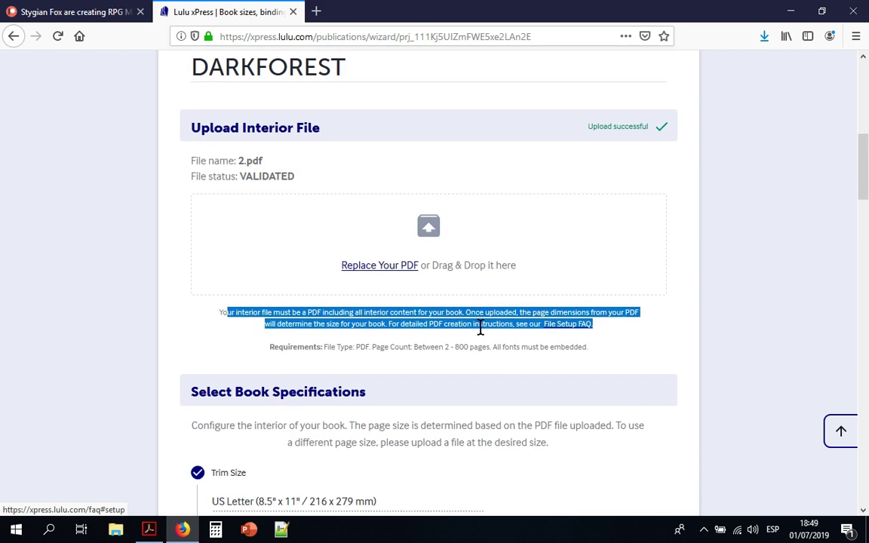
Reread the interior PDF requirements and the opening part of the book specifications on the Lulu xPress project page.
scroll(482, 336, "up", 5)
scroll(483, 337, "down", 2)
scroll(483, 336, "down", 3)
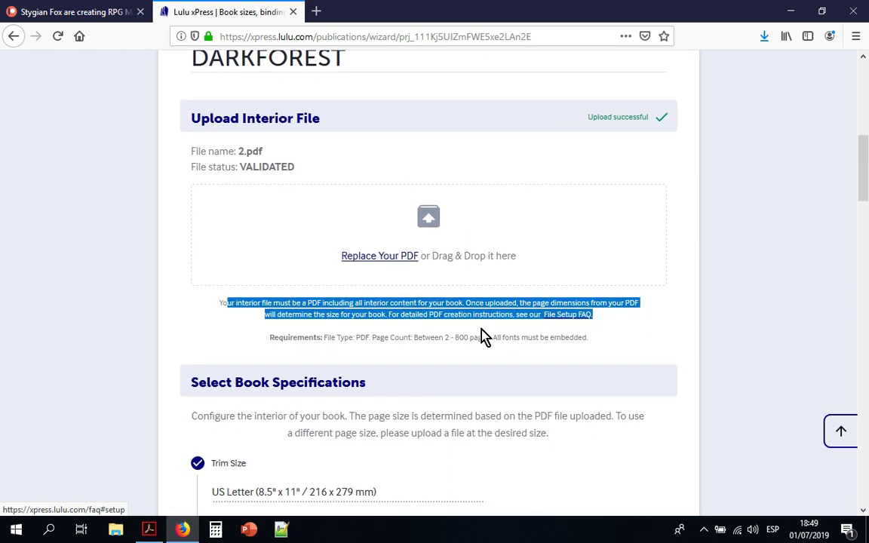
left_click(431, 307)
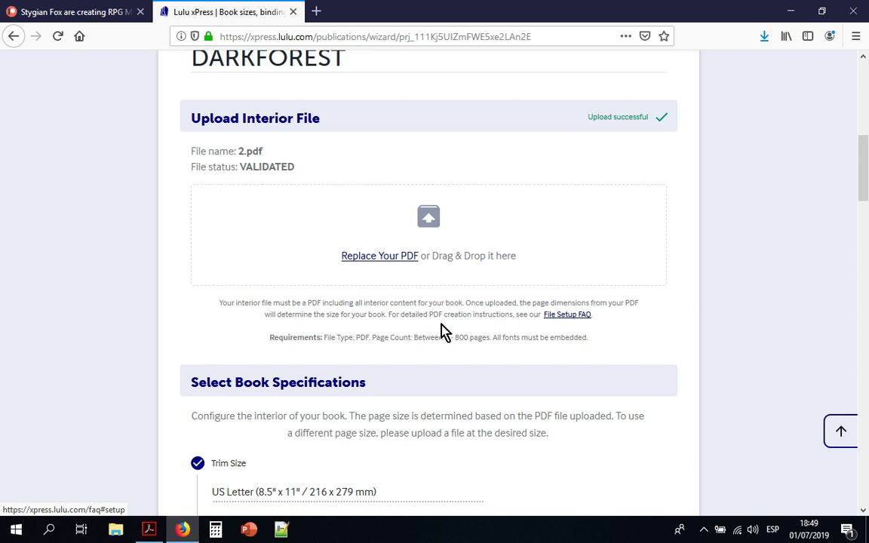
scroll(448, 339, "down", 2)
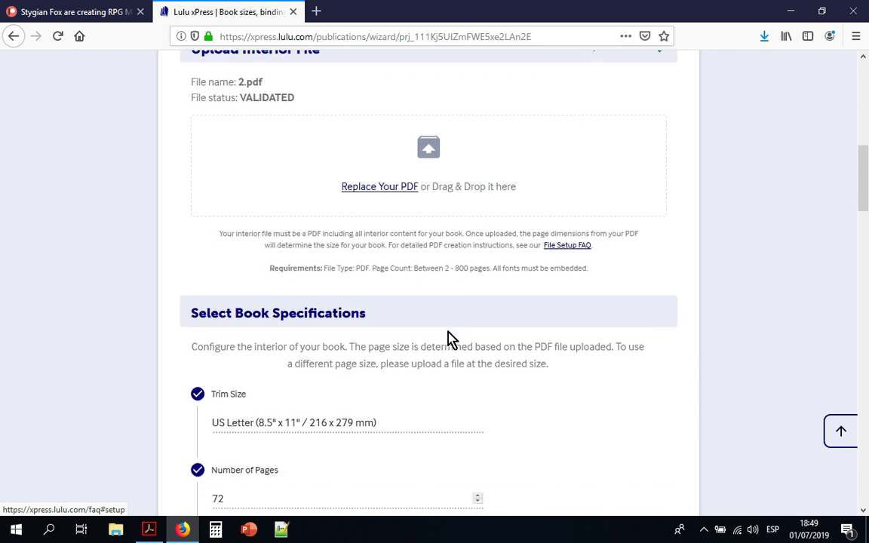
scroll(451, 339, "down", 3)
scroll(452, 339, "up", 4)
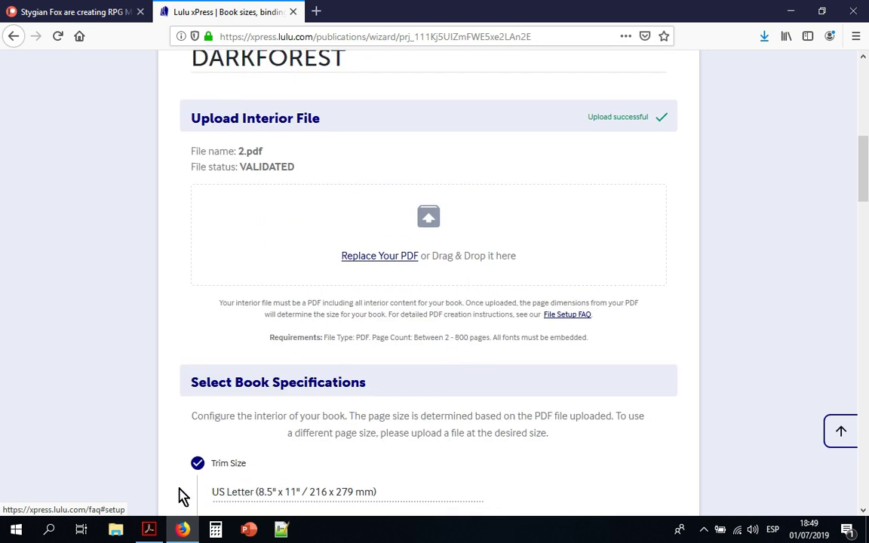
Switch to Acrobat and check the page size of 2.pdf in its document properties.
left_click(148, 532)
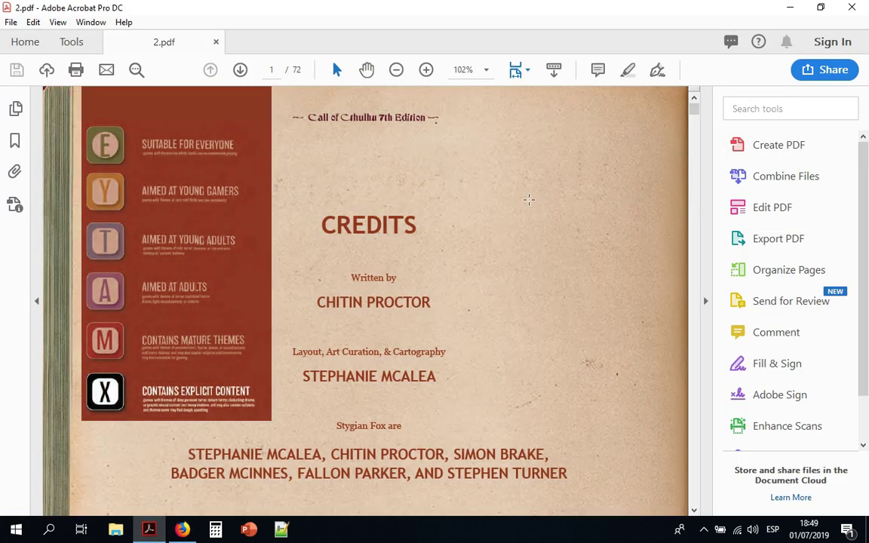
left_click(9, 22)
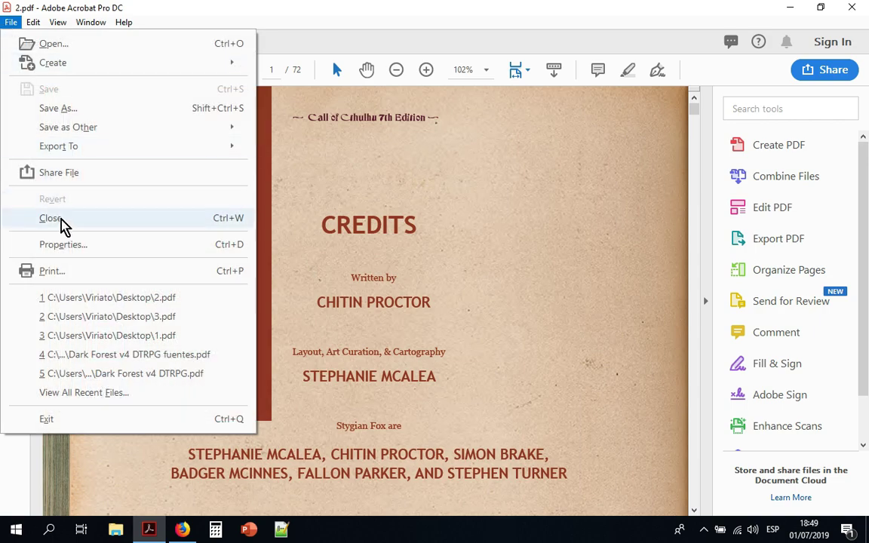
left_click(64, 245)
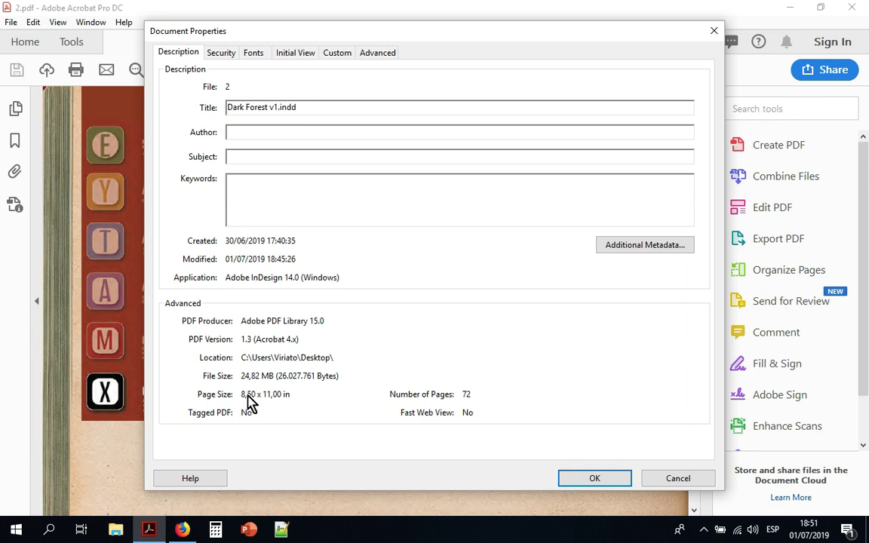
left_click(685, 481)
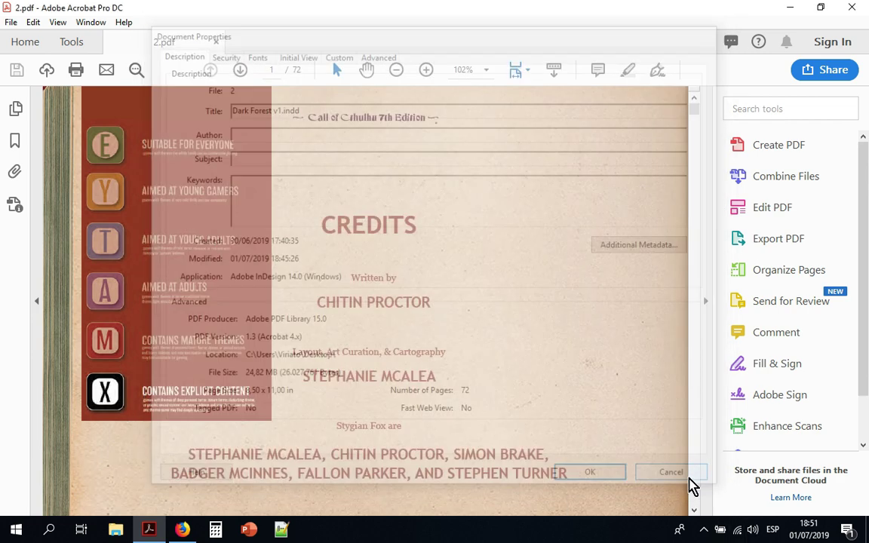
Examine the credits page of 2.pdf from its header to its lower edge, including the start of the following page.
scroll(510, 402, "down", 5)
scroll(510, 402, "down", 10)
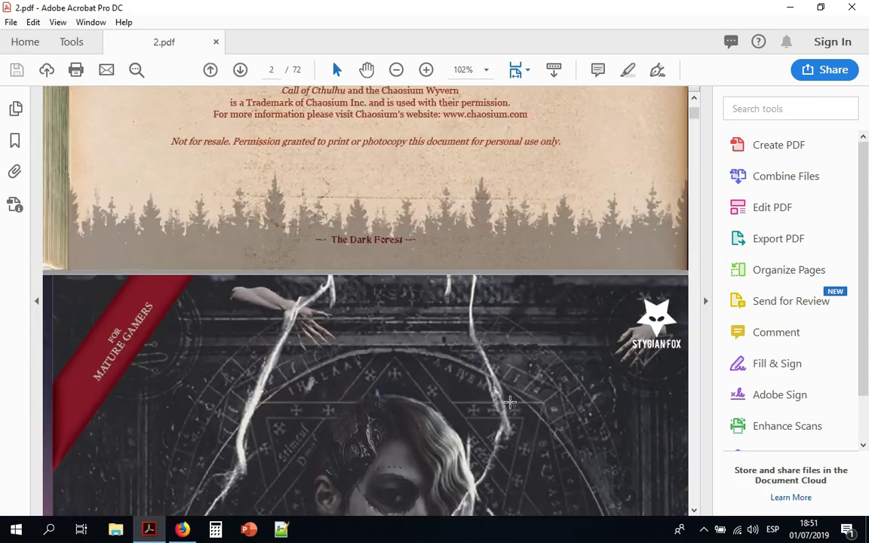
scroll(510, 402, "up", 7)
scroll(510, 402, "up", 5)
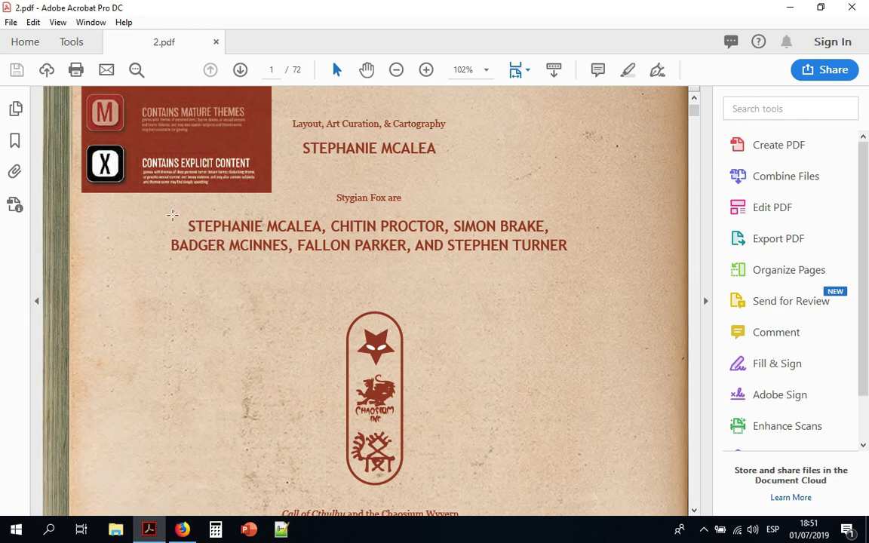
scroll(170, 216, "up", 3)
scroll(396, 218, "down", 2)
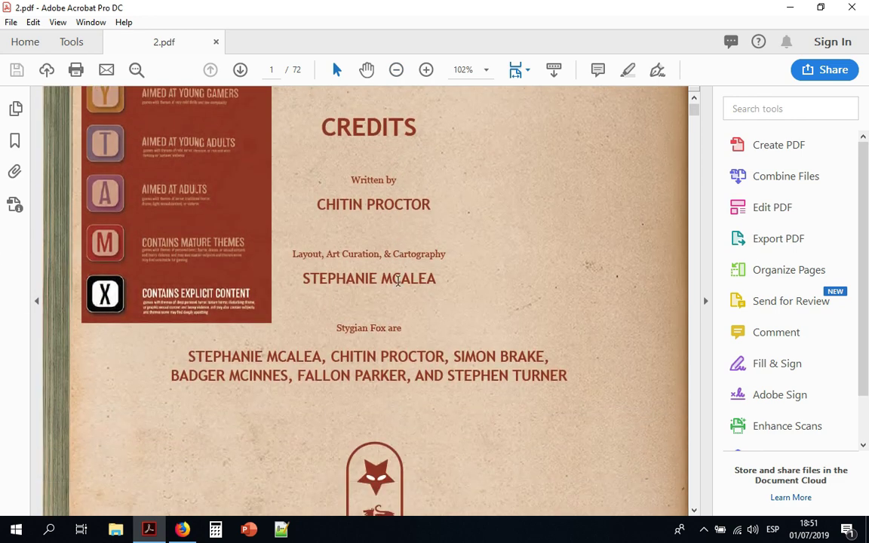
scroll(396, 281, "up", 2)
scroll(408, 305, "down", 5)
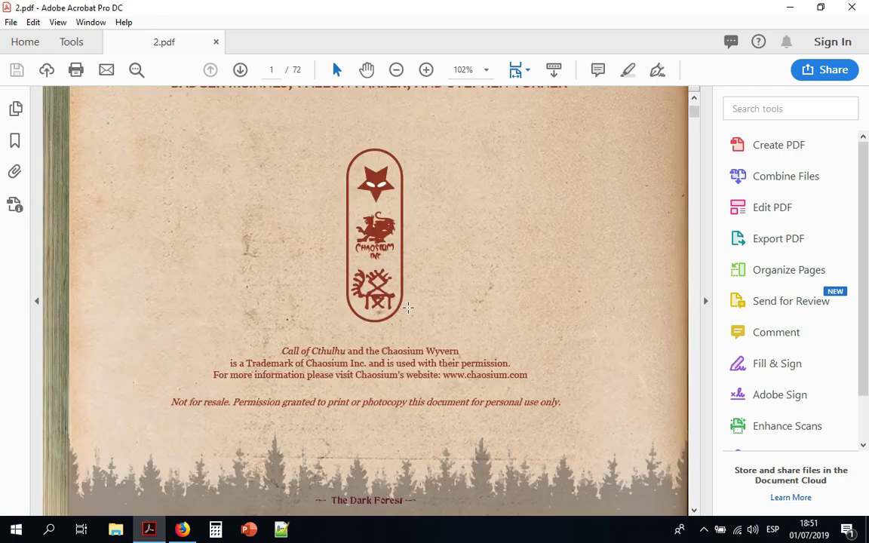
scroll(408, 307, "up", 5)
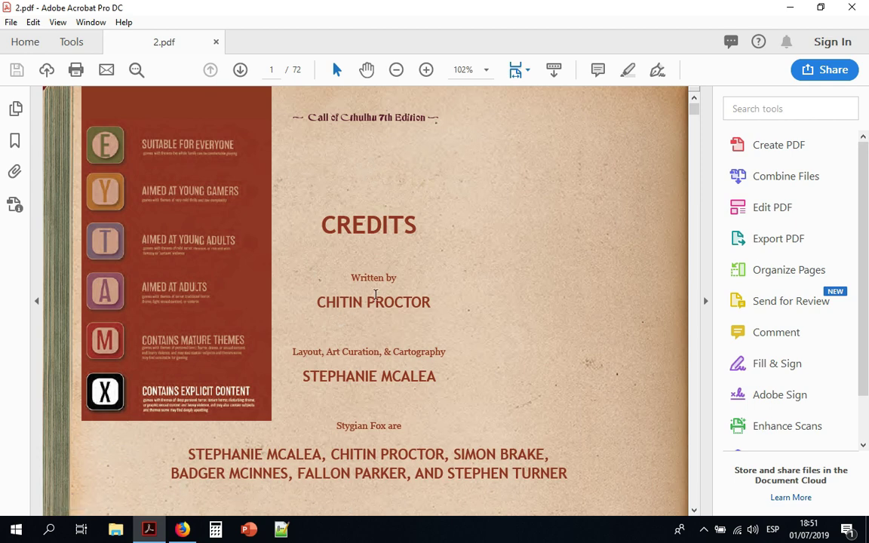
Switch to the Windows calculator and divide 11,25 by 11 to get the page scaling factor.
left_click(216, 529)
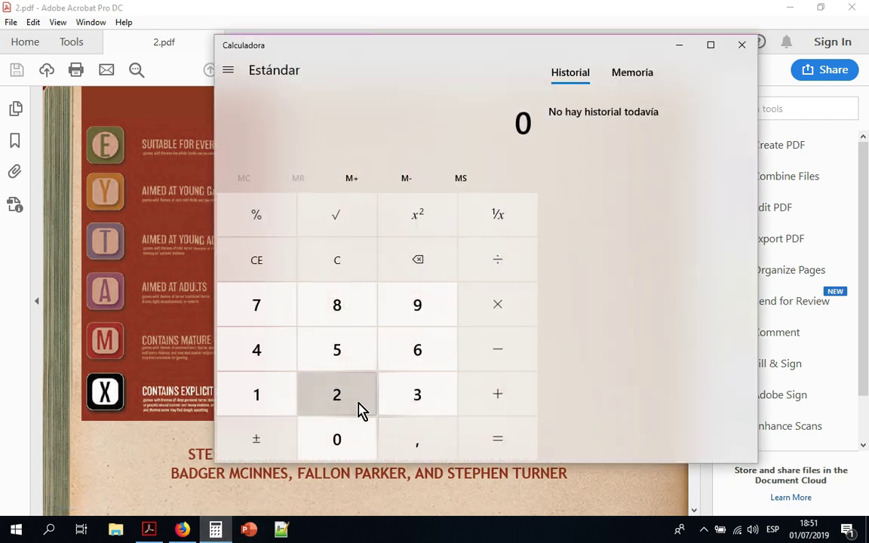
double_click(279, 408)
left_click(320, 381)
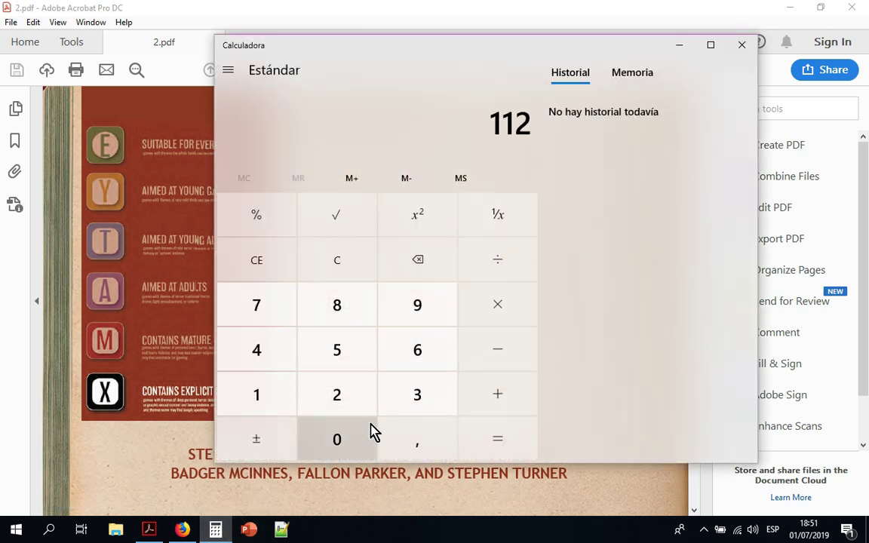
left_click(419, 264)
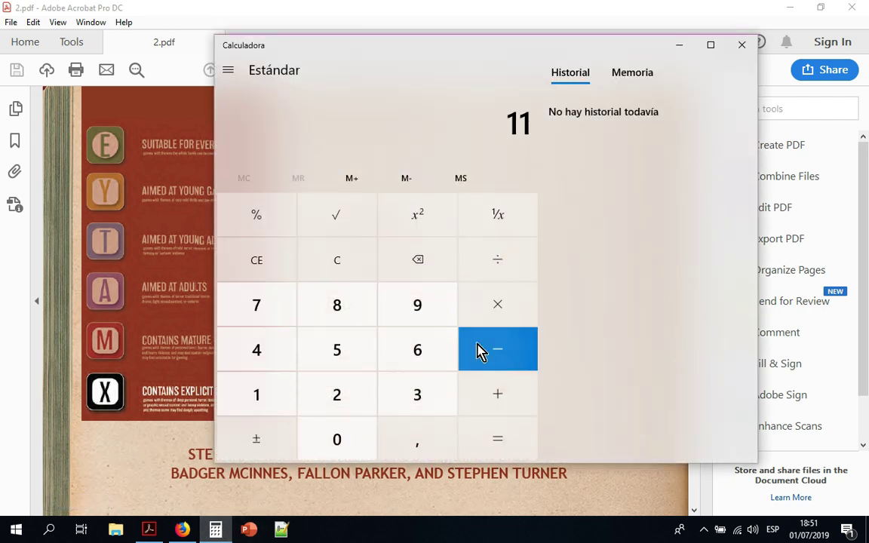
left_click(427, 438)
left_click(367, 407)
left_click(347, 353)
left_click(514, 266)
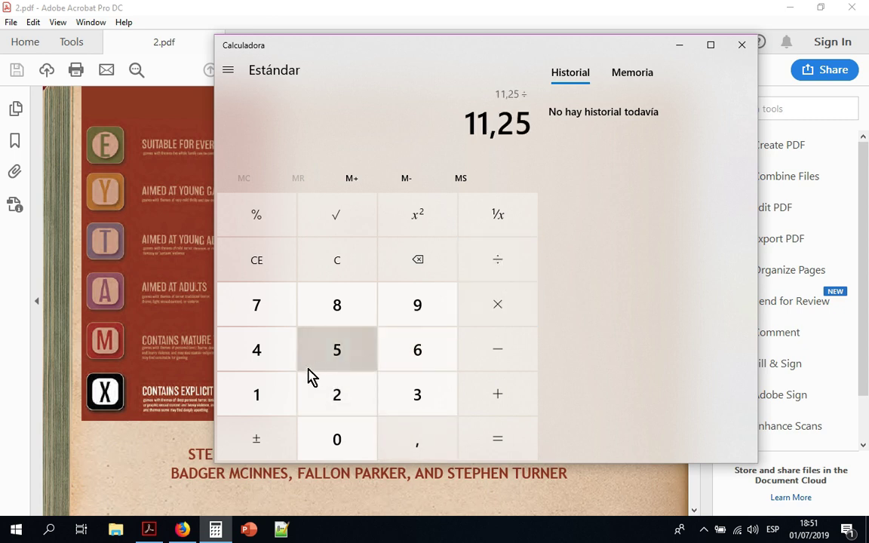
left_click(271, 398)
left_click(272, 397)
left_click(483, 444)
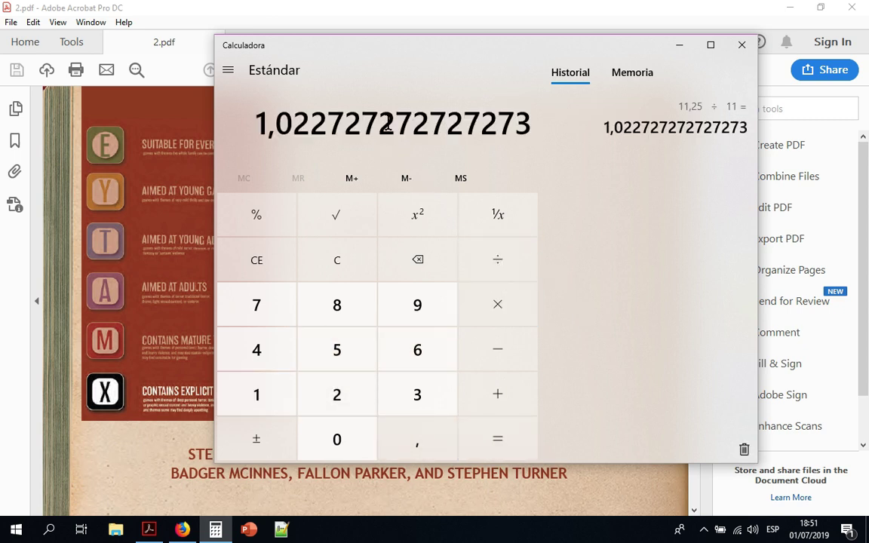
Copy the calculator result and paste it into the empty new 1 document in Notepad++.
right_click(390, 126)
left_click(412, 140)
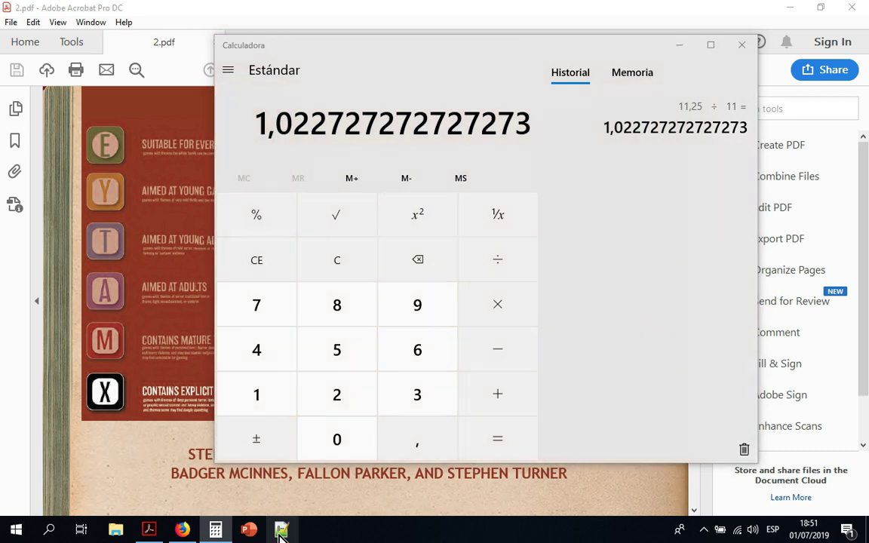
left_click(281, 530)
right_click(189, 132)
left_click(218, 163)
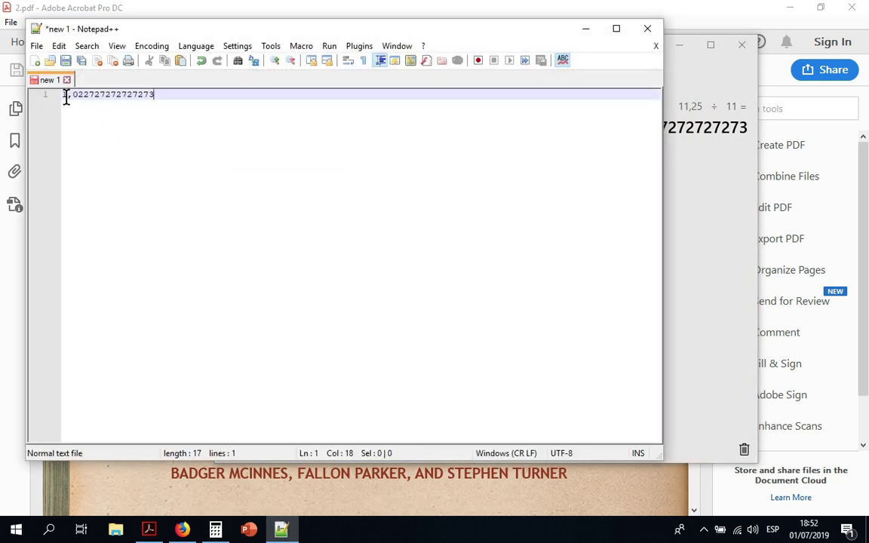
left_click_drag(66, 97, 73, 97)
key("BackSpace")
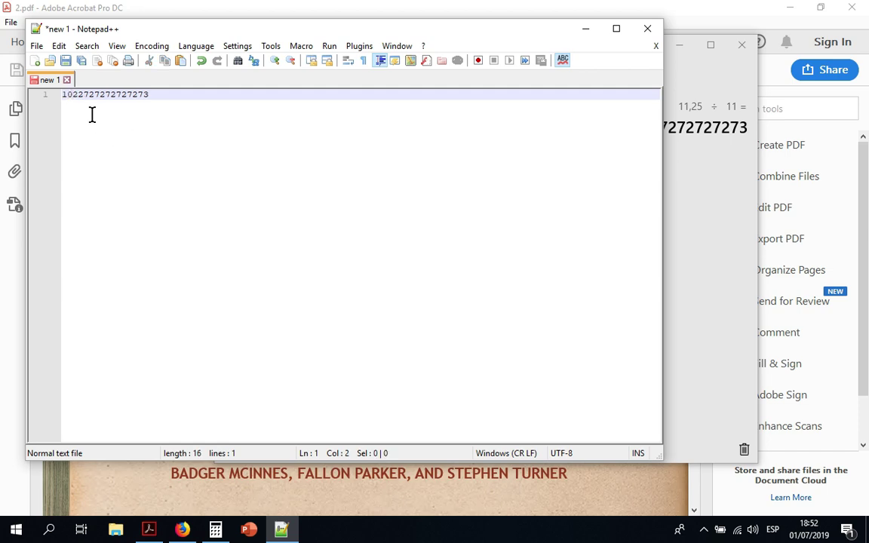
type(",")
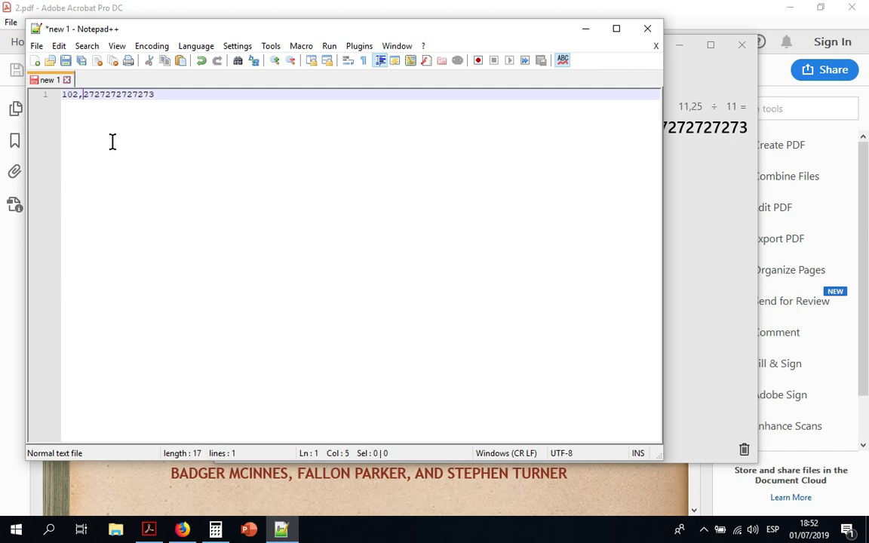
left_click(744, 44)
left_click_drag(347, 19, 680, 73)
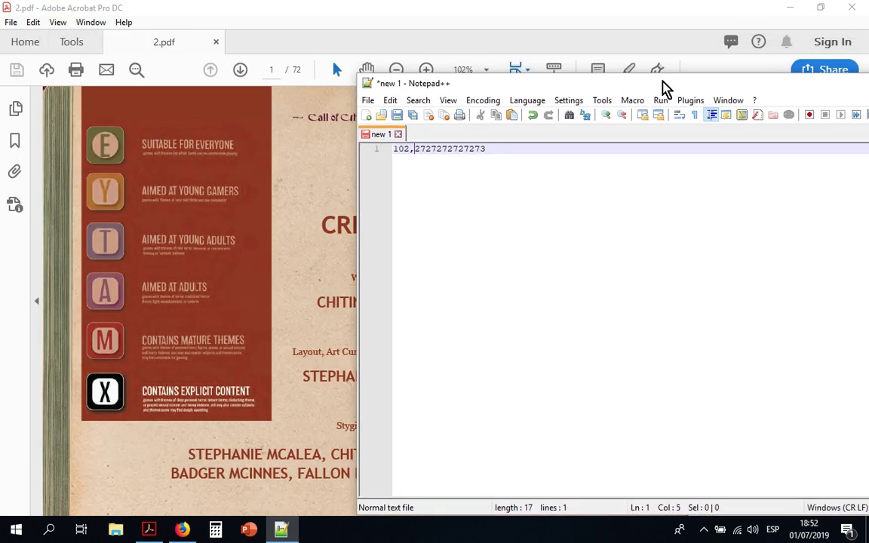
left_click(492, 156)
double_click(446, 151)
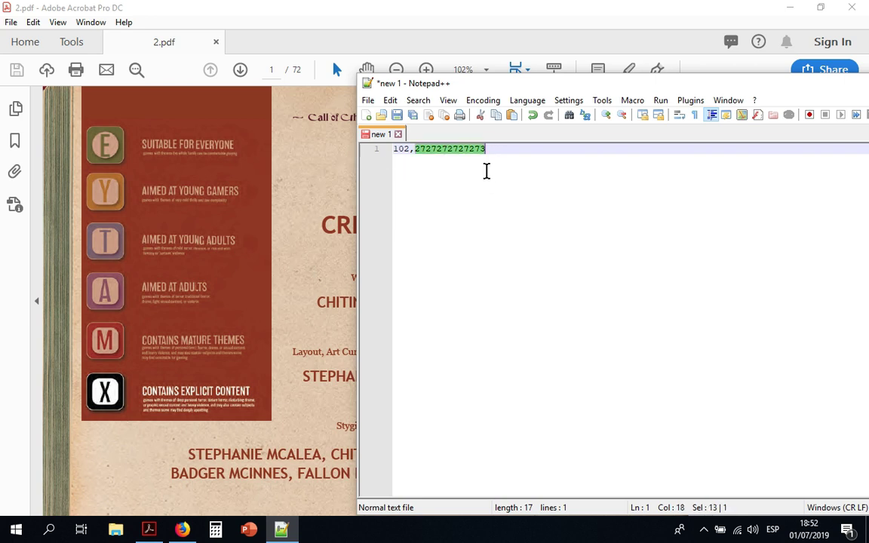
left_click(503, 157)
left_click_drag(513, 154, 388, 150)
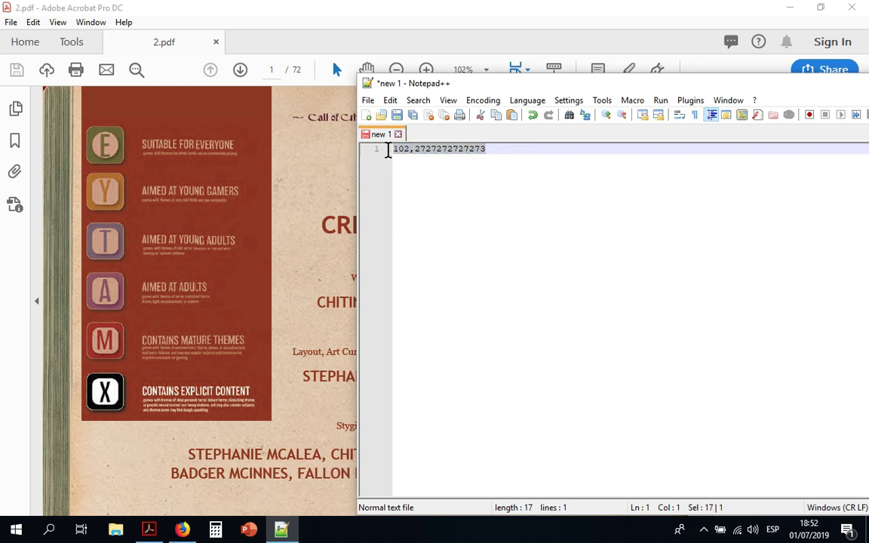
right_click(457, 154)
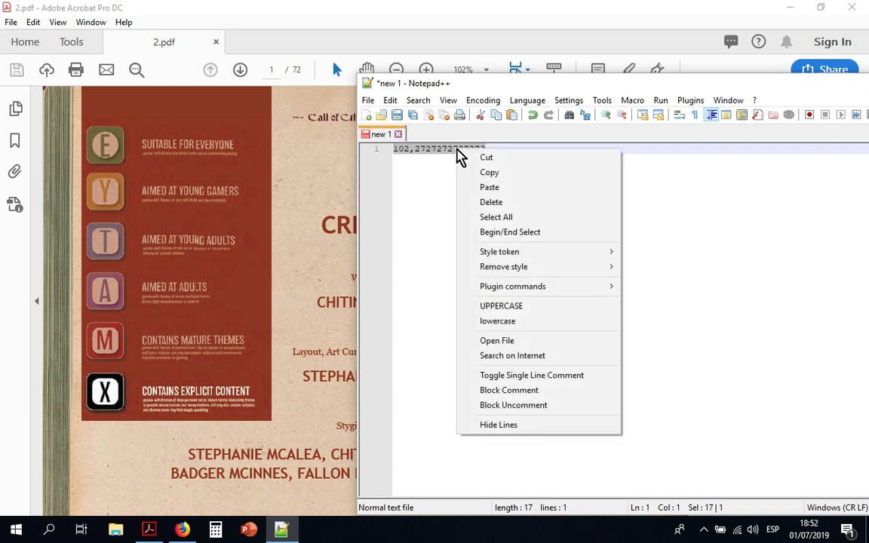
left_click(485, 170)
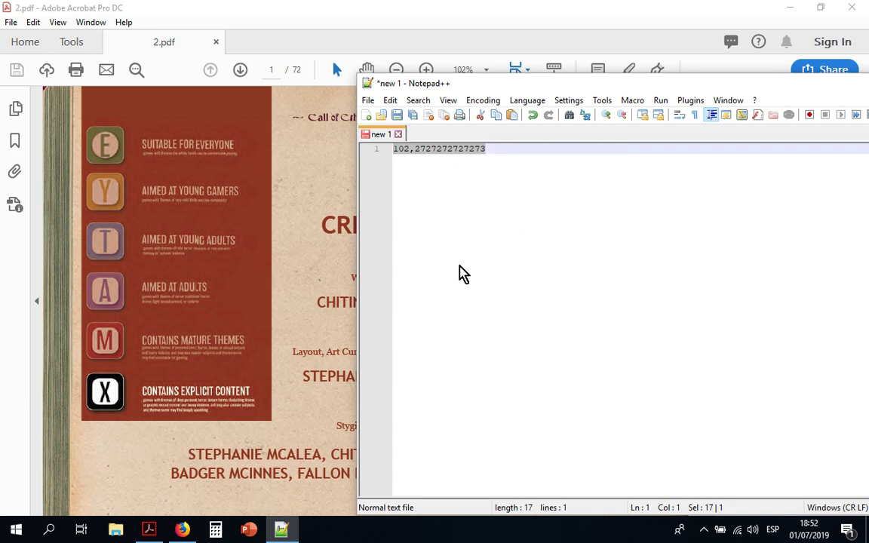
Switch to 2.pdf in Adobe Acrobat, search the tools for "optimi" and open Preflight.
left_click(316, 27)
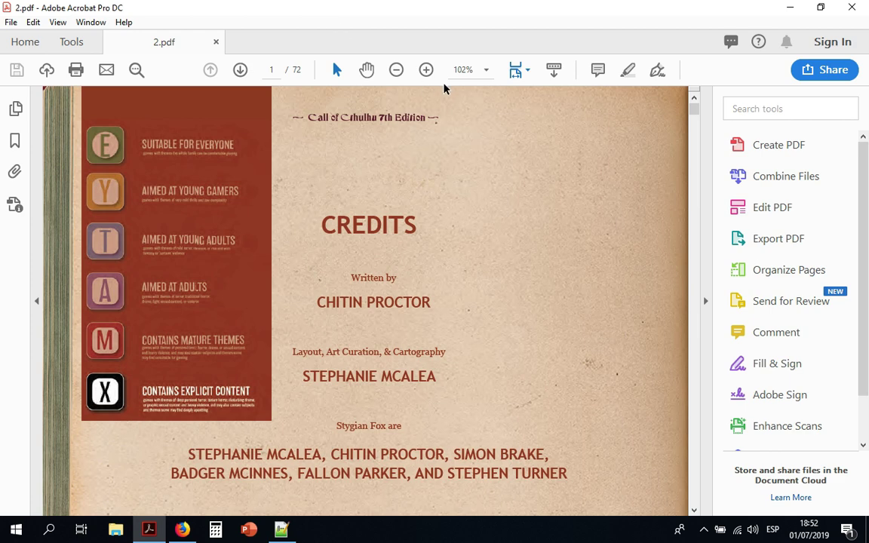
left_click(748, 109)
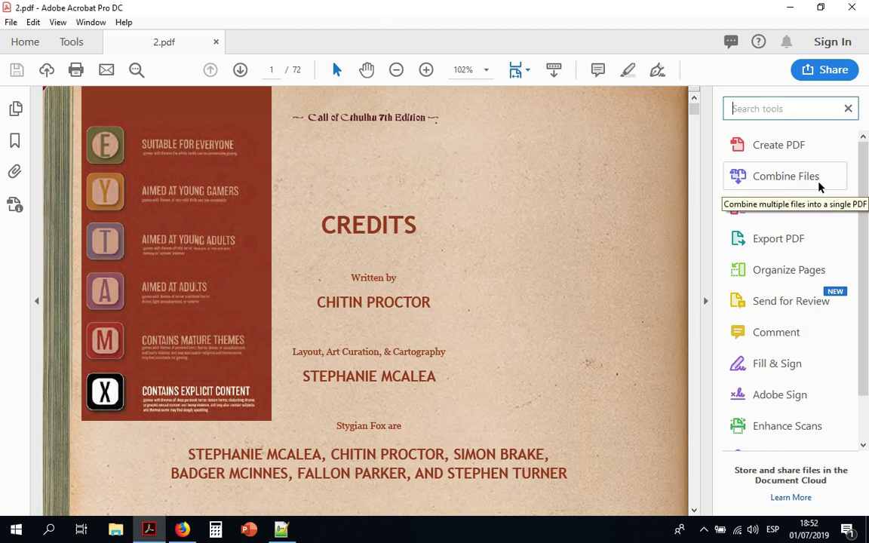
type("open")
key("BackSpace")
key("BackSpace")
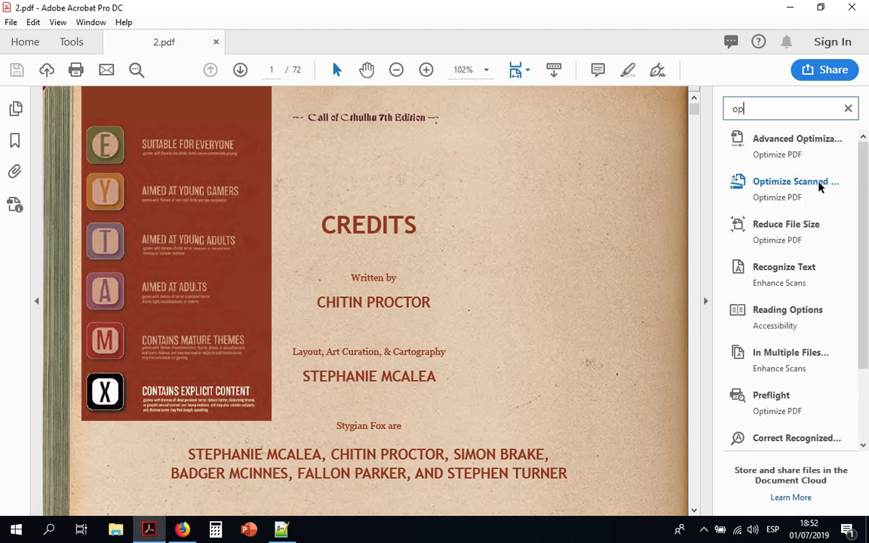
type("timi")
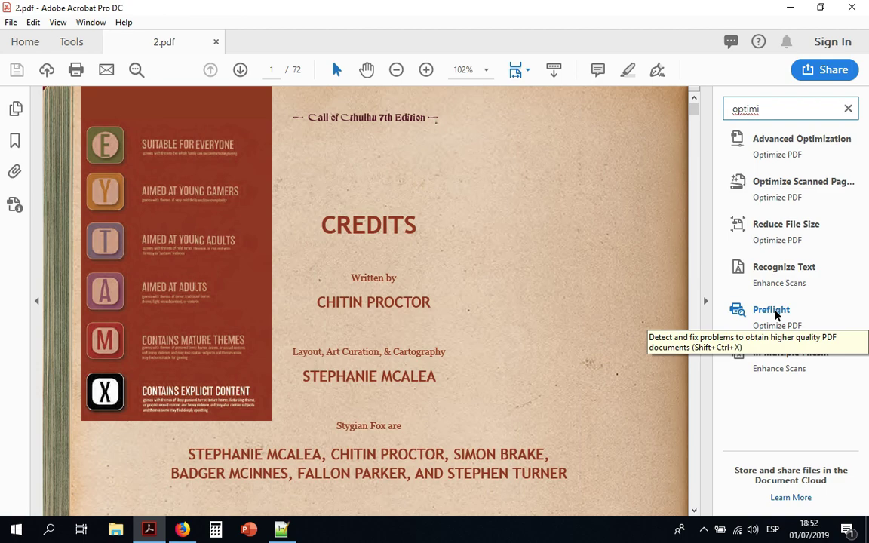
left_click(776, 320)
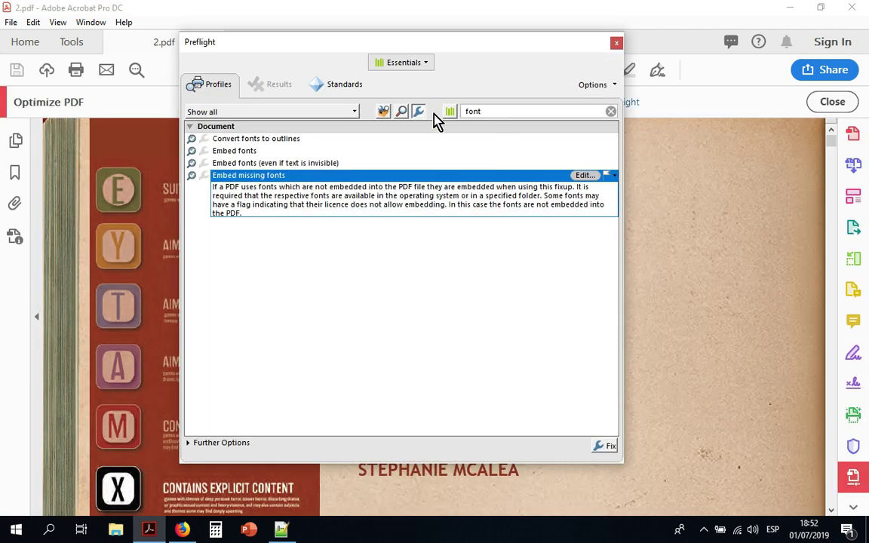
Clear the Preflight search filter and delete the existing "Reescalado a %" fixup from the Pages group.
left_click(611, 112)
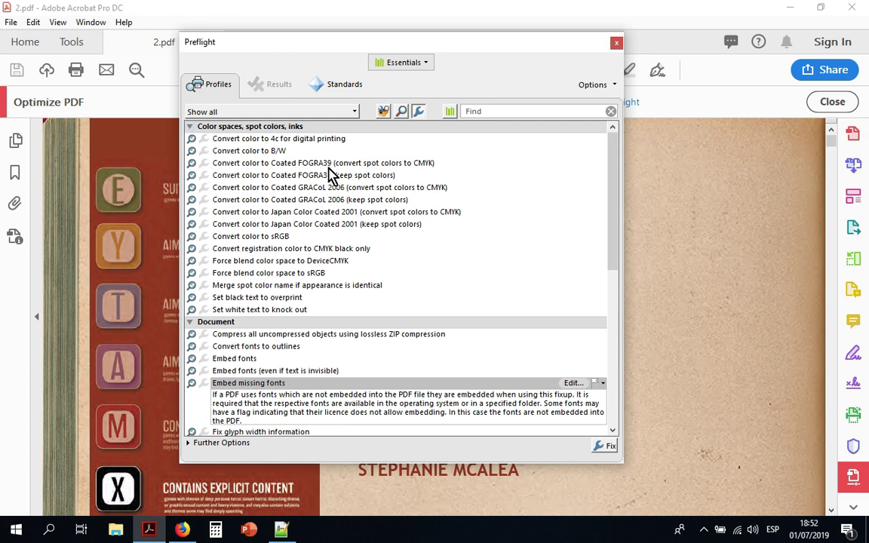
scroll(375, 229, "down", 10)
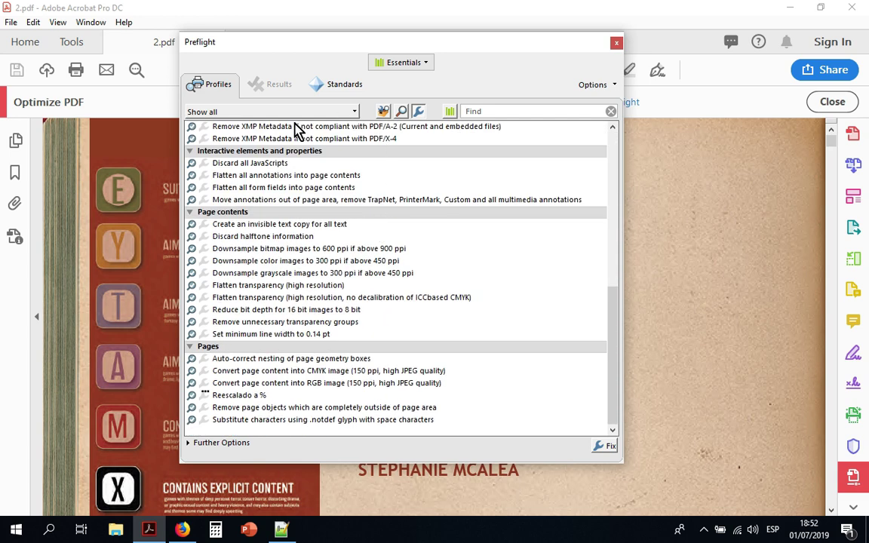
left_click(300, 394)
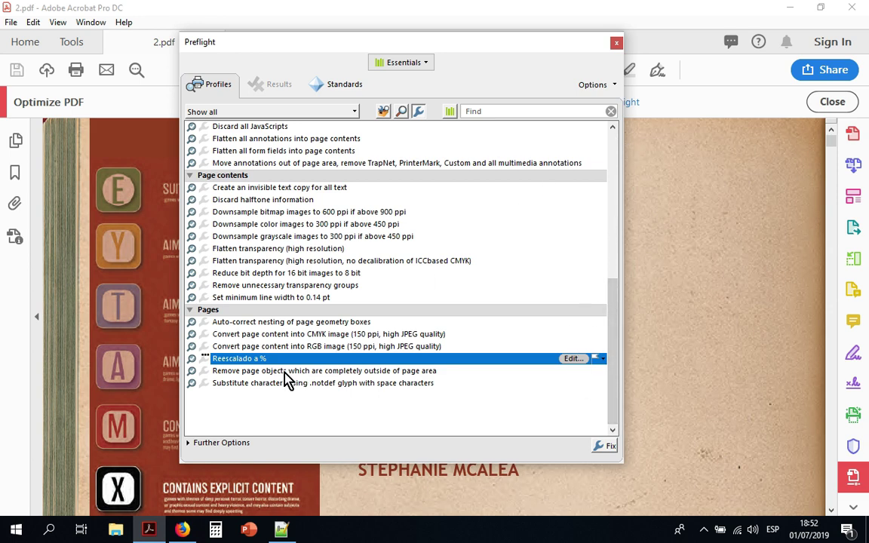
left_click(254, 371)
left_click(251, 358)
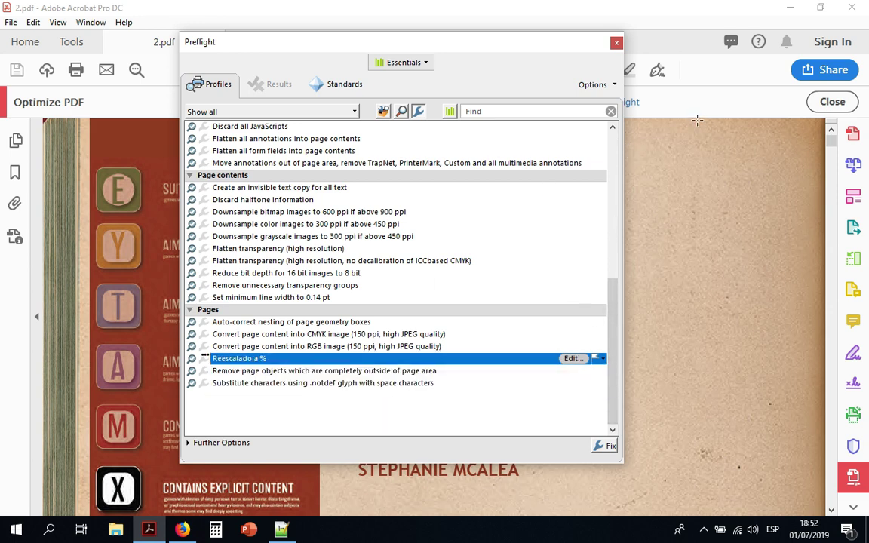
left_click(615, 89)
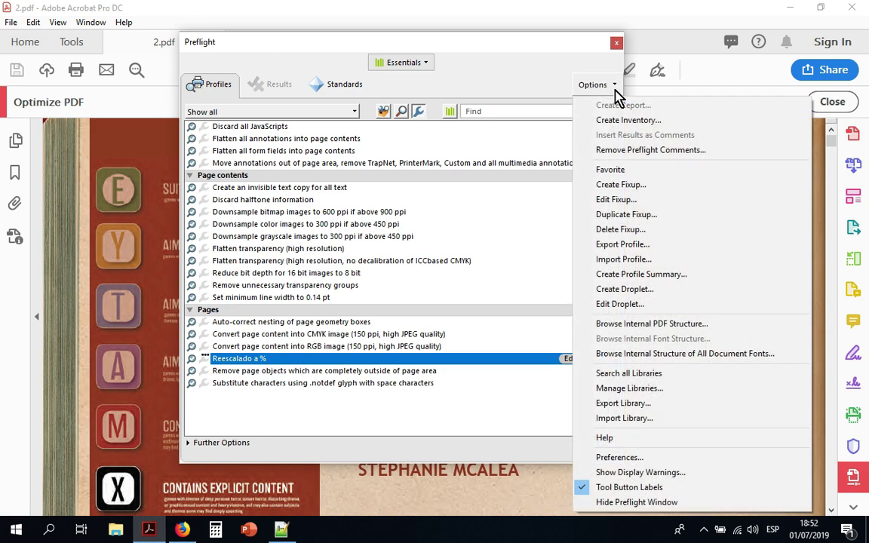
left_click(623, 230)
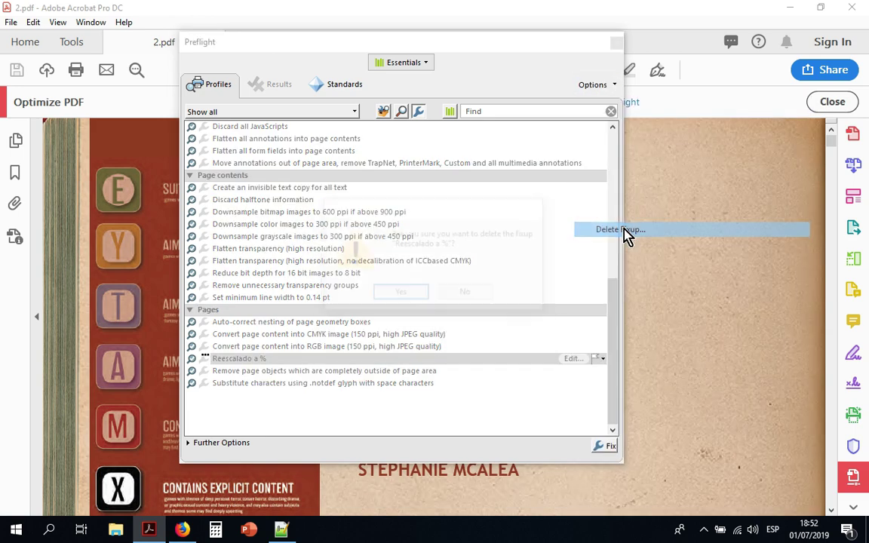
left_click(411, 296)
Create a Preflight fixup named "Reescalado a %" with category Pages and type Scale pages.
scroll(281, 415, "down", 10)
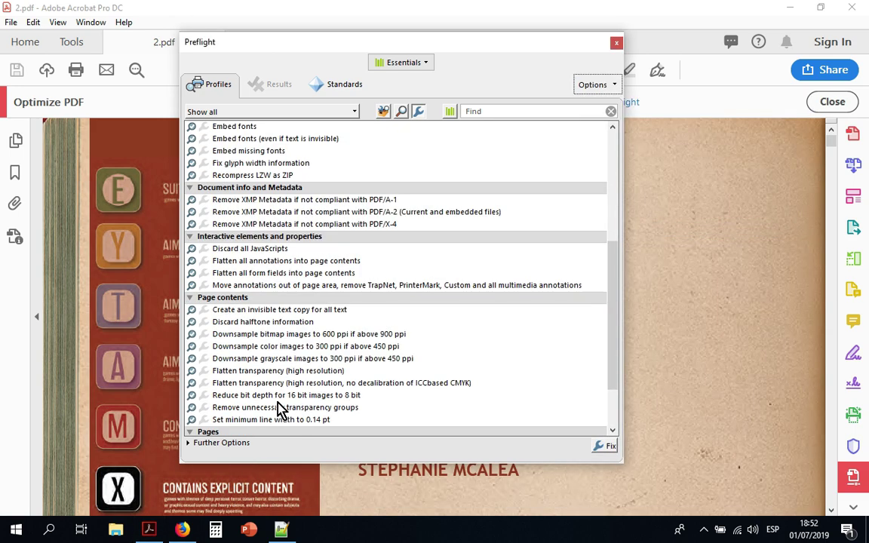
left_click(294, 273)
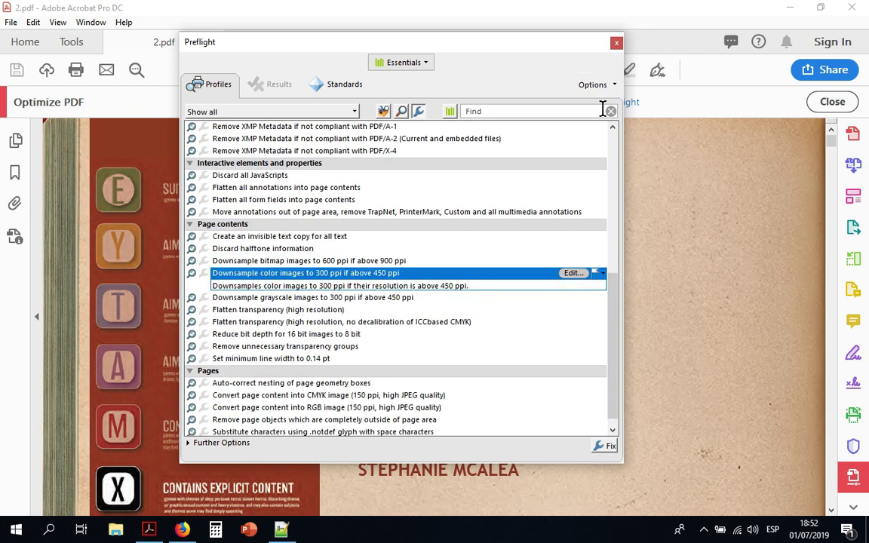
left_click(613, 87)
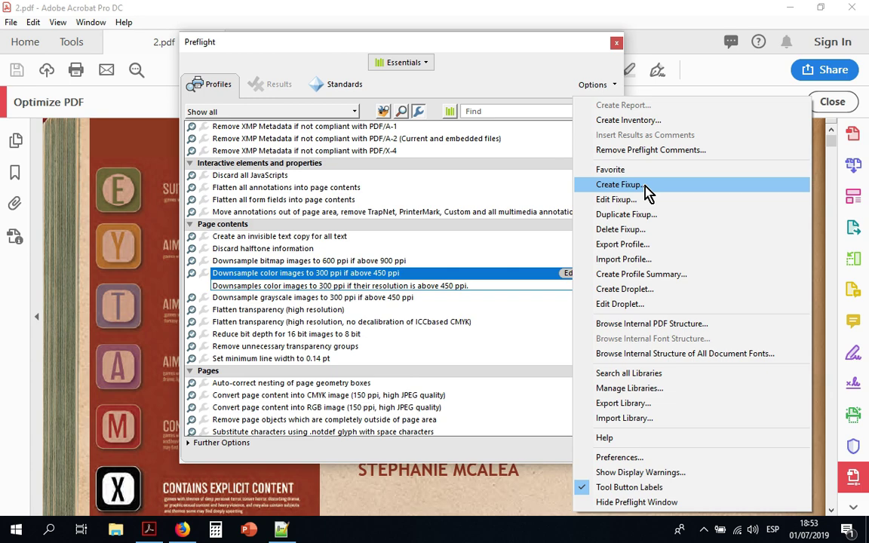
left_click(646, 188)
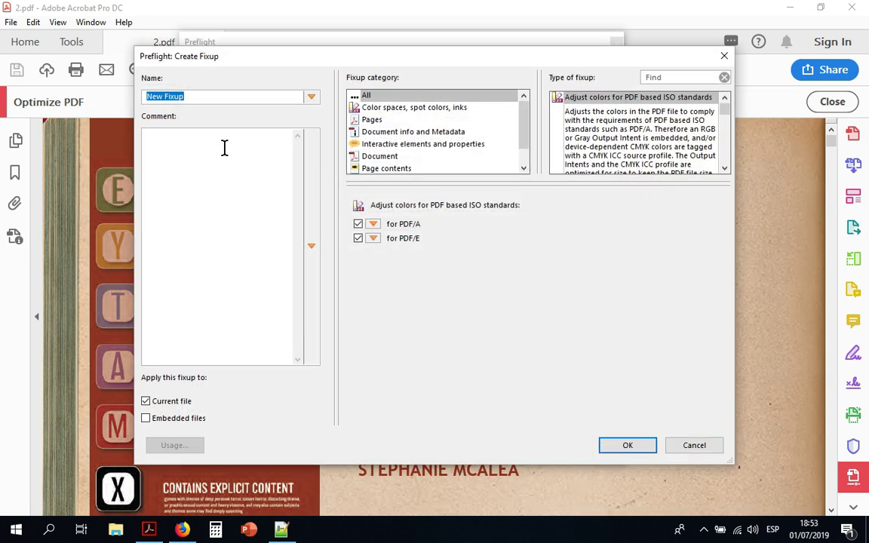
type("Reescalado a %")
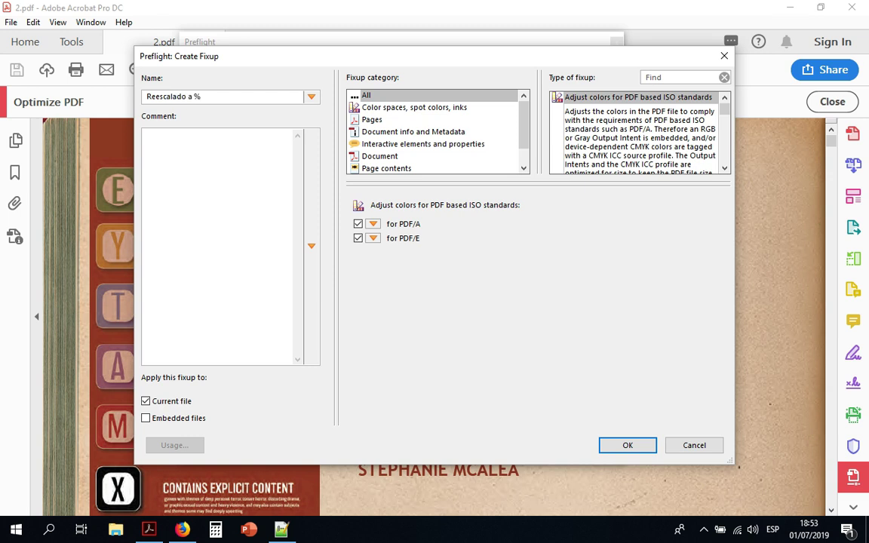
left_click(365, 121)
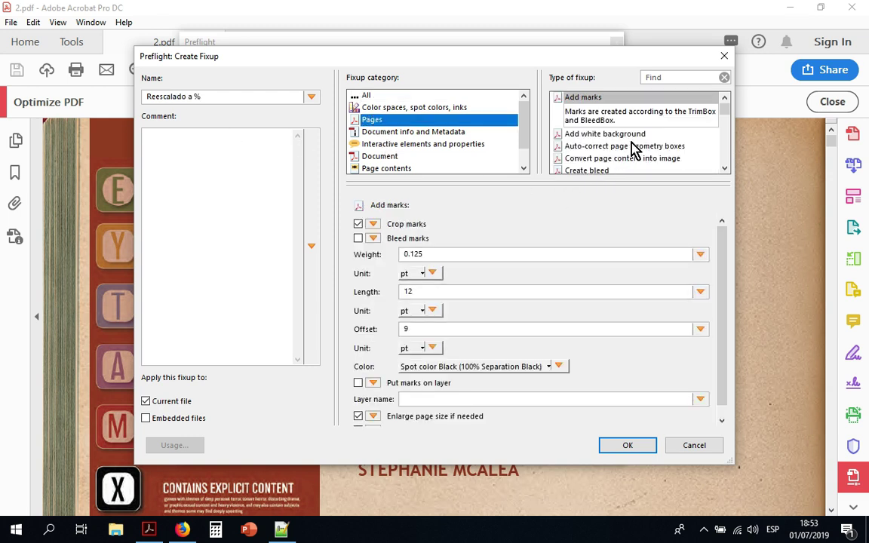
left_click_drag(725, 110, 728, 148)
left_click(603, 148)
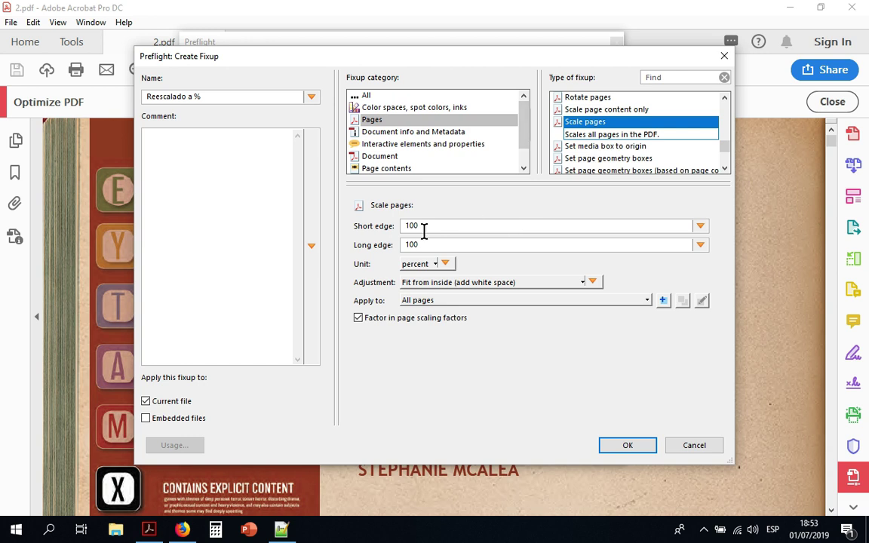
left_click(450, 226)
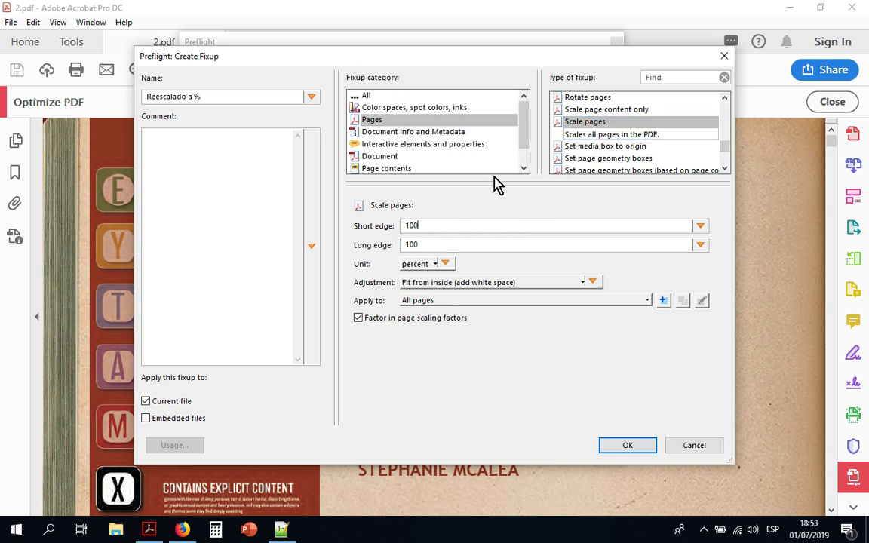
left_click_drag(436, 225, 386, 228)
double_click(446, 226)
left_click_drag(446, 227, 388, 231)
left_click(458, 227)
left_click_drag(458, 227, 394, 228)
left_click(446, 227)
left_click(700, 227)
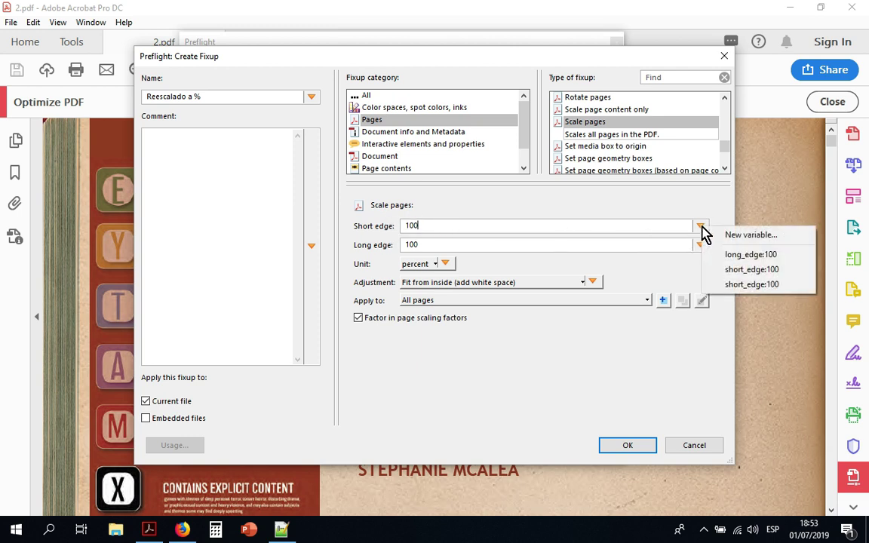
left_click(766, 234)
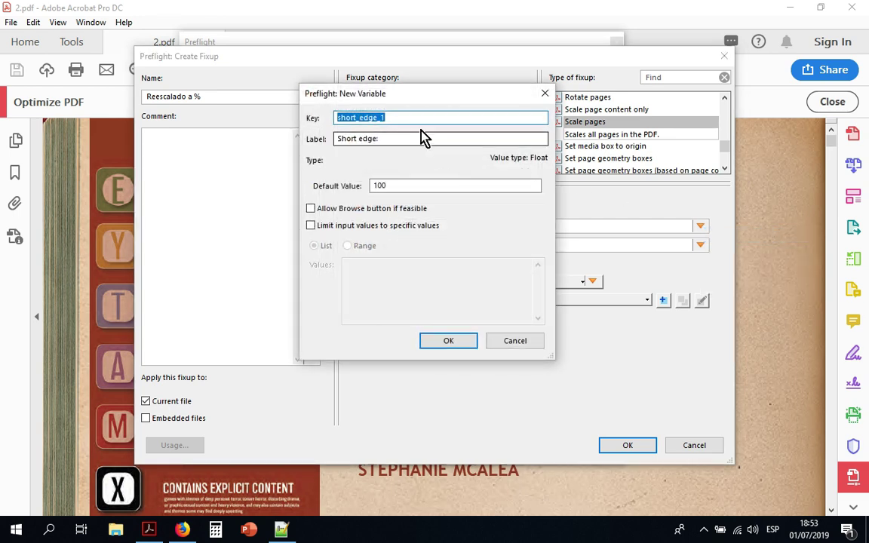
left_click_drag(380, 117, 391, 117)
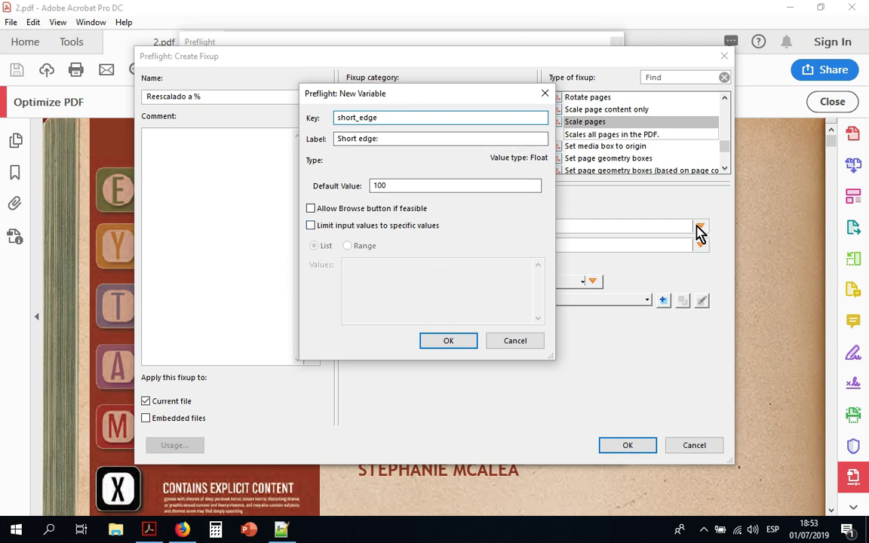
left_click(516, 342)
Assign the existing variable short_edge:100 to the fixup's short edge.
left_click(700, 226)
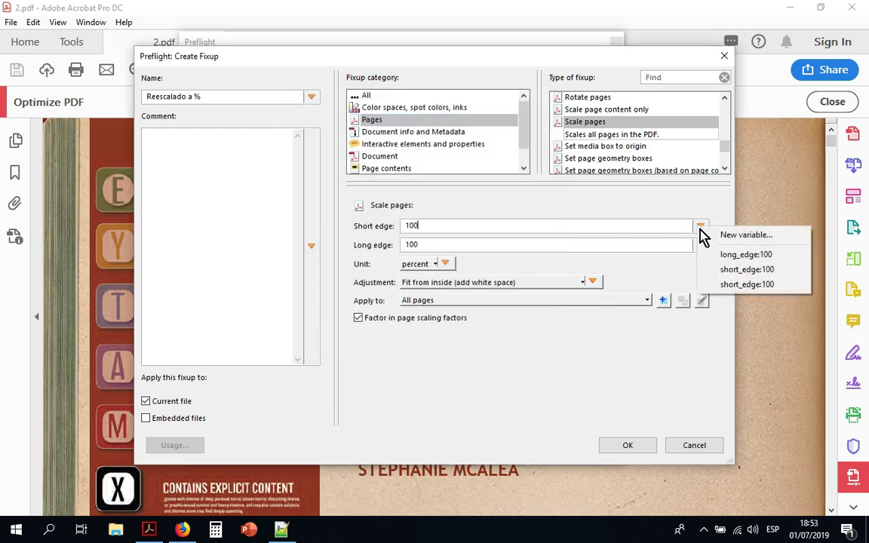
left_click(741, 269)
left_click(459, 244)
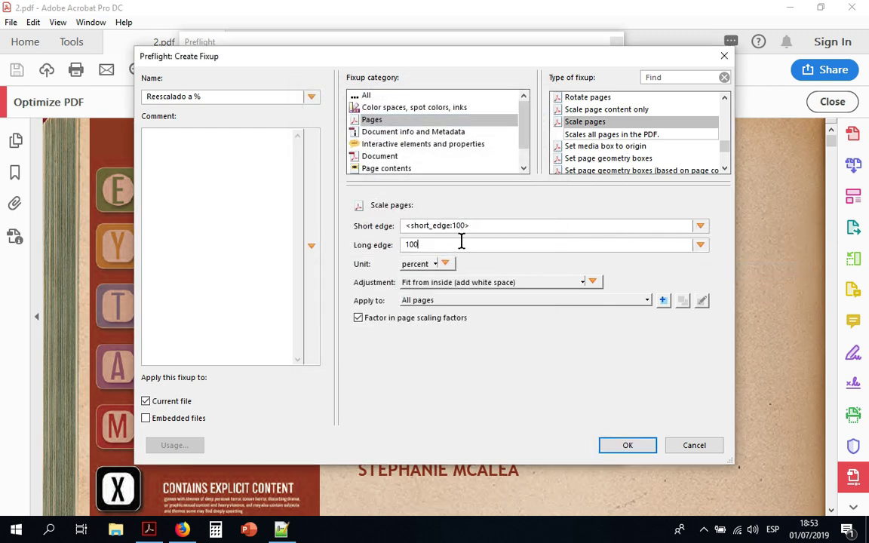
left_click(701, 246)
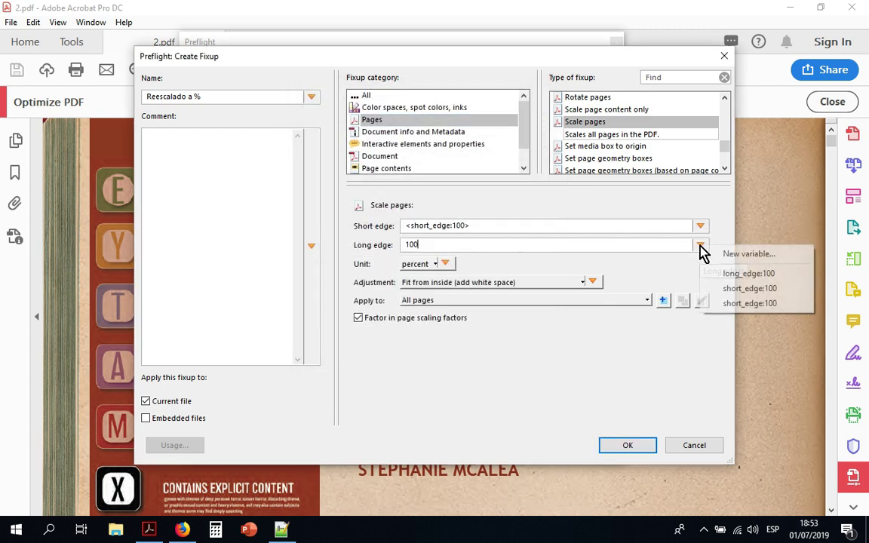
left_click(754, 260)
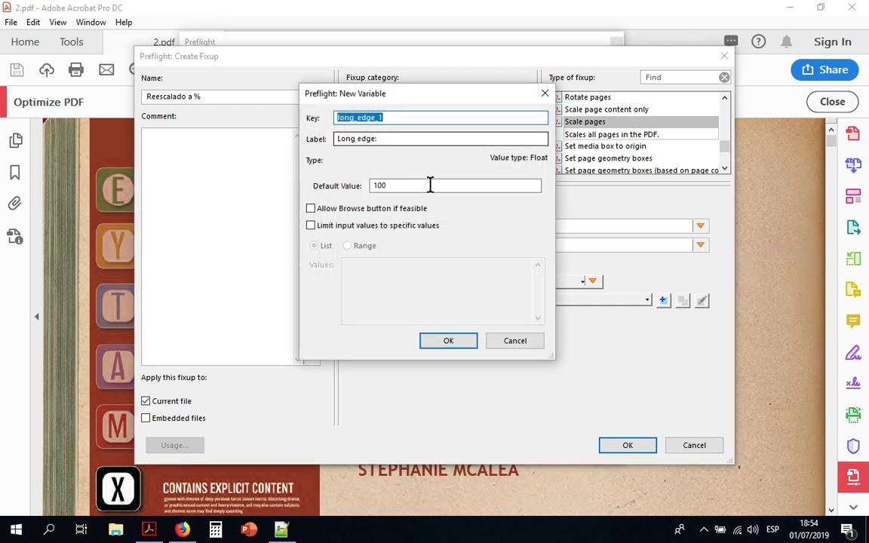
left_click(515, 341)
Assign the existing variable long_edge:100 to the fixup's long edge.
left_click(700, 246)
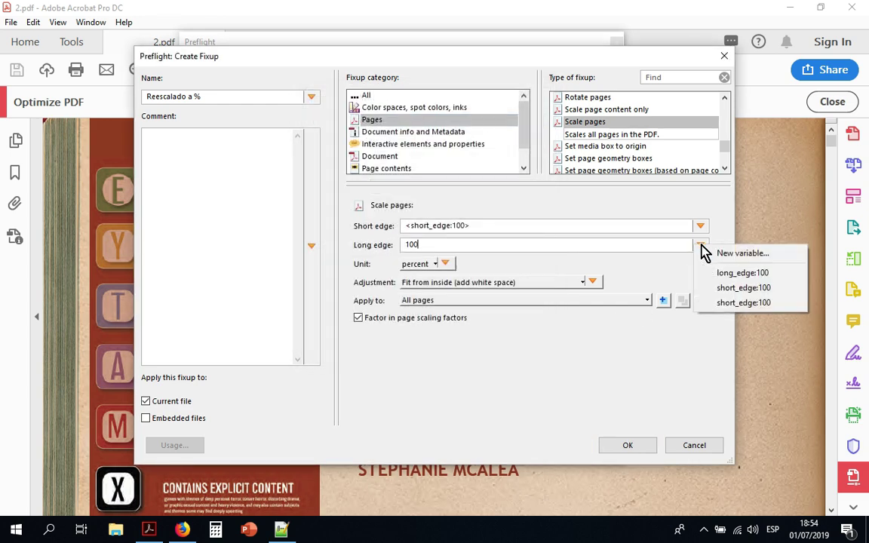
left_click(738, 273)
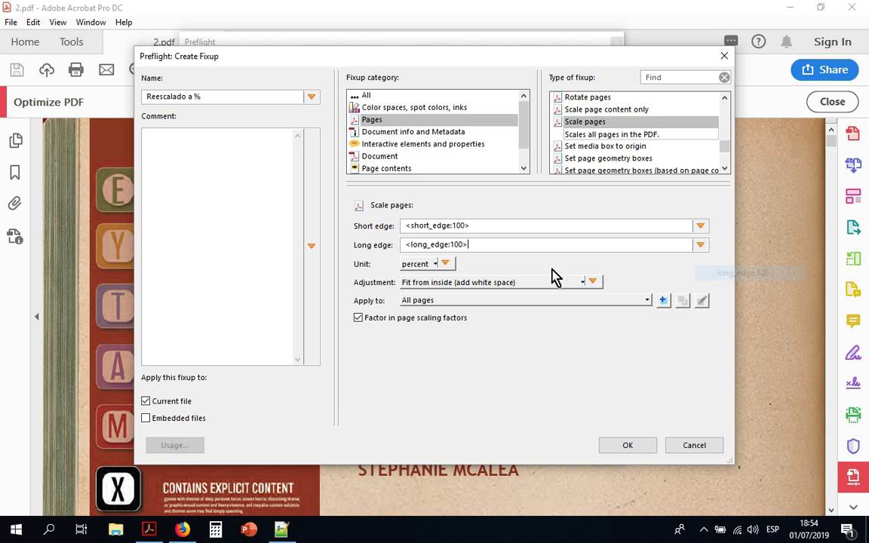
Save the new "Reescalado a %" fixup with its short-edge and long-edge variables.
left_click(476, 228)
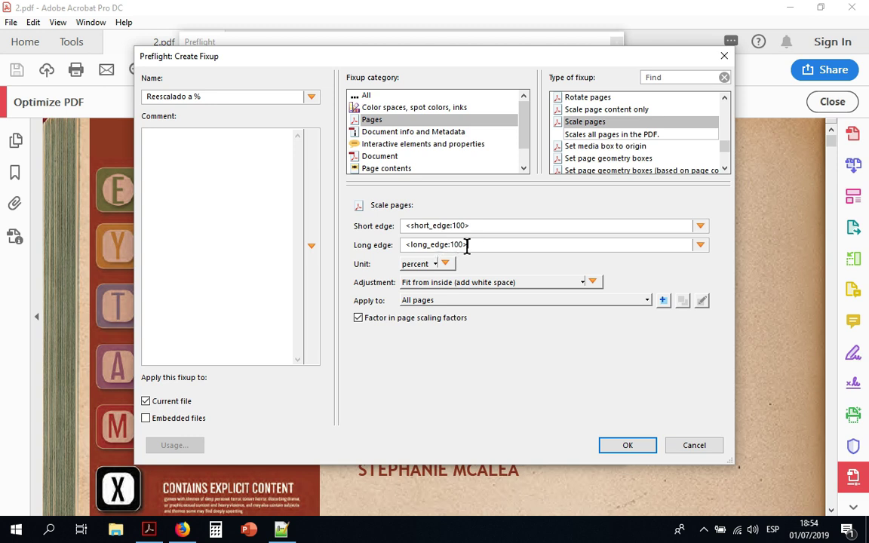
left_click(471, 245)
left_click(628, 446)
scroll(294, 339, "down", 1)
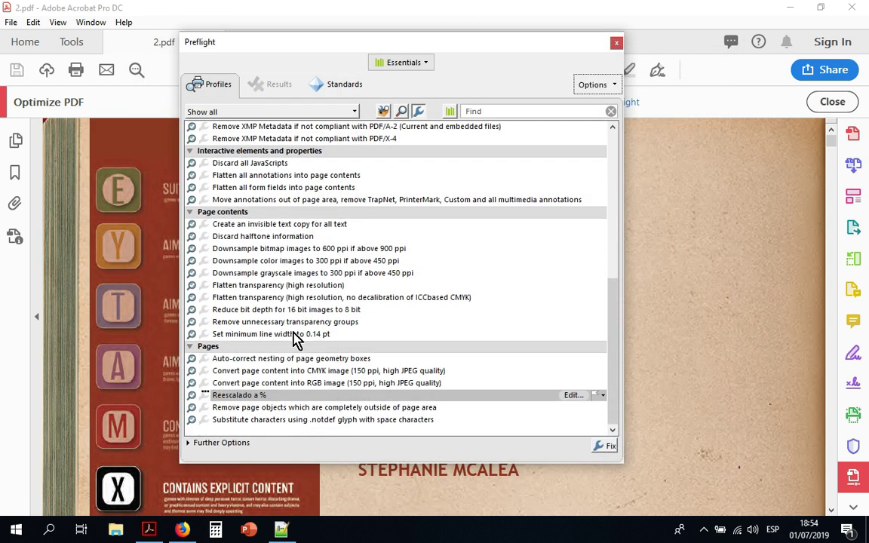
left_click(246, 383)
scroll(249, 395, "down", 1)
left_click(253, 398)
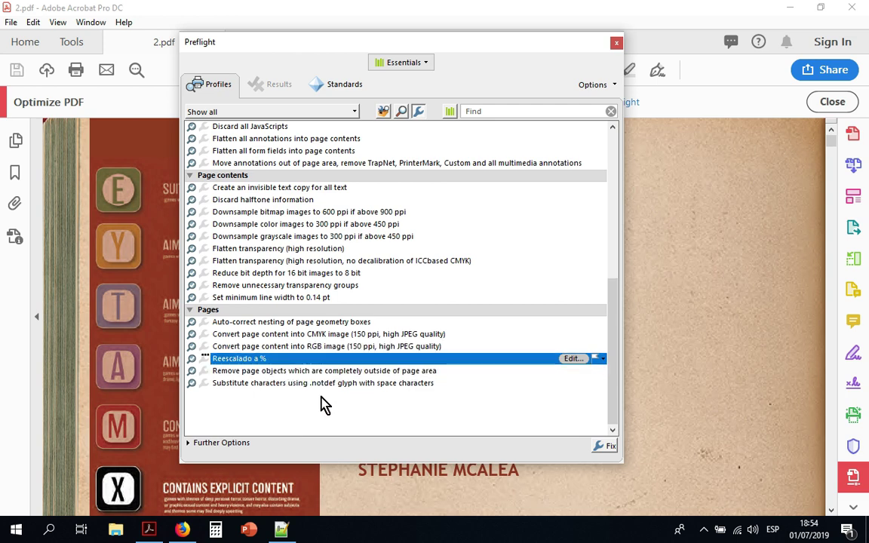
left_click(603, 447)
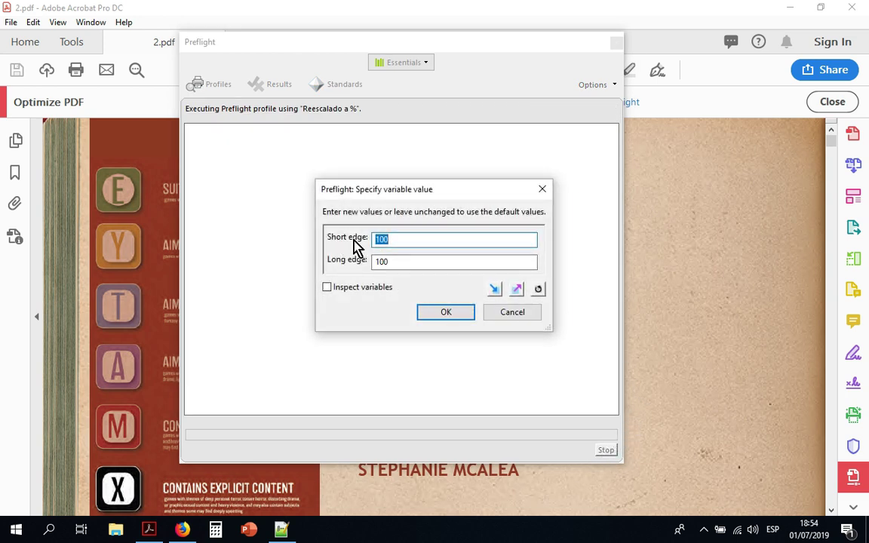
key("ctrl+v")
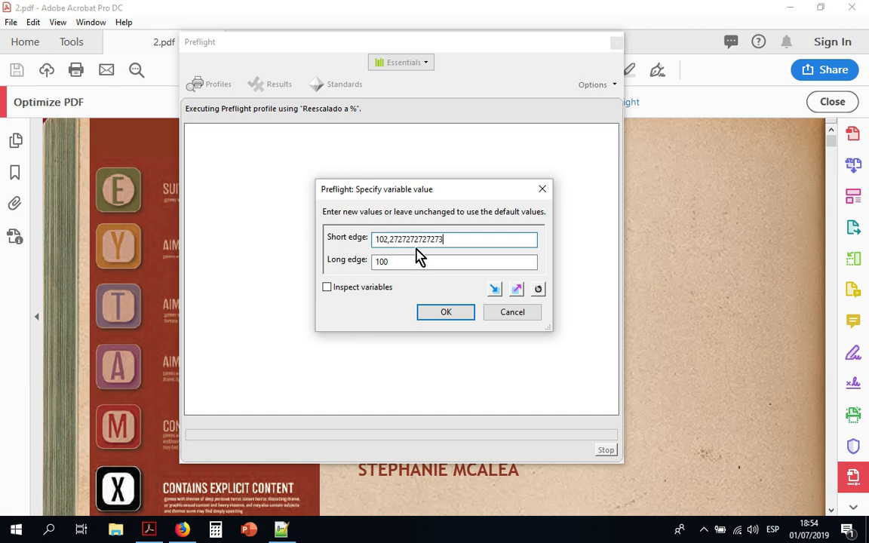
left_click_drag(405, 262, 355, 255)
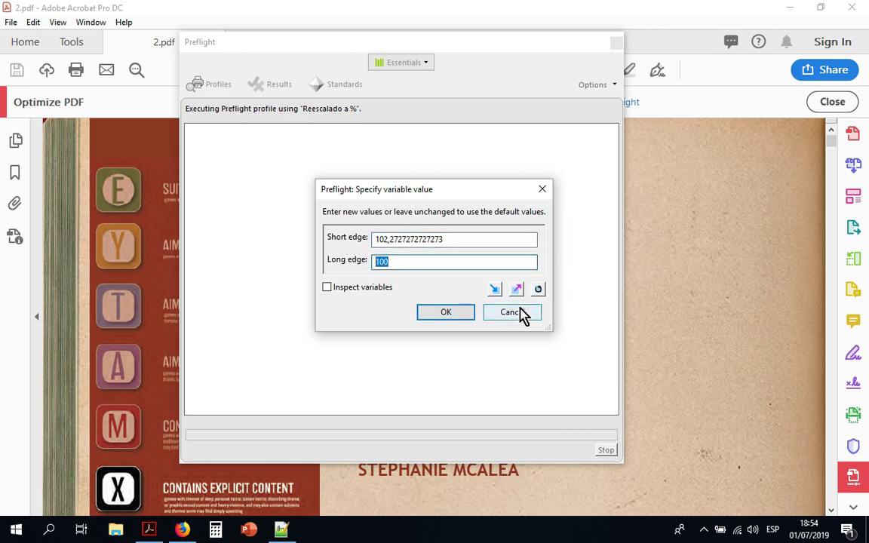
key("ctrl+v")
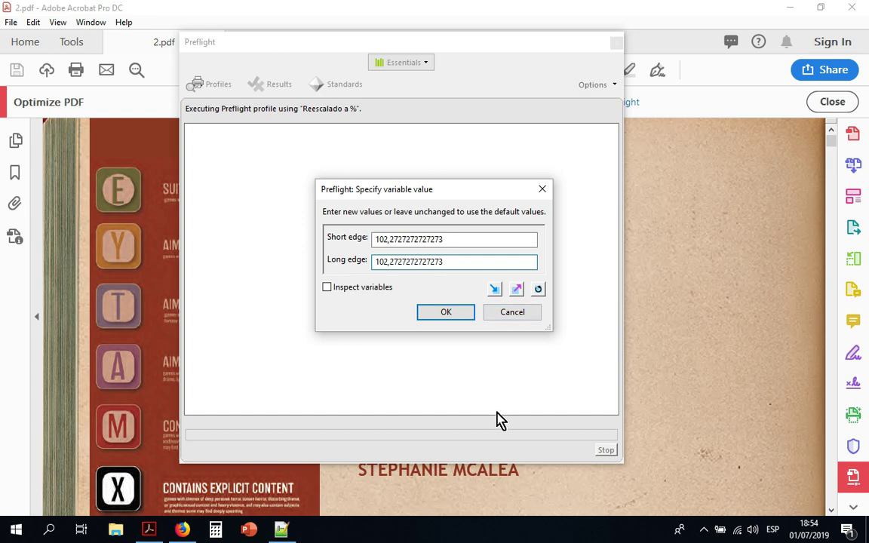
left_click(455, 320)
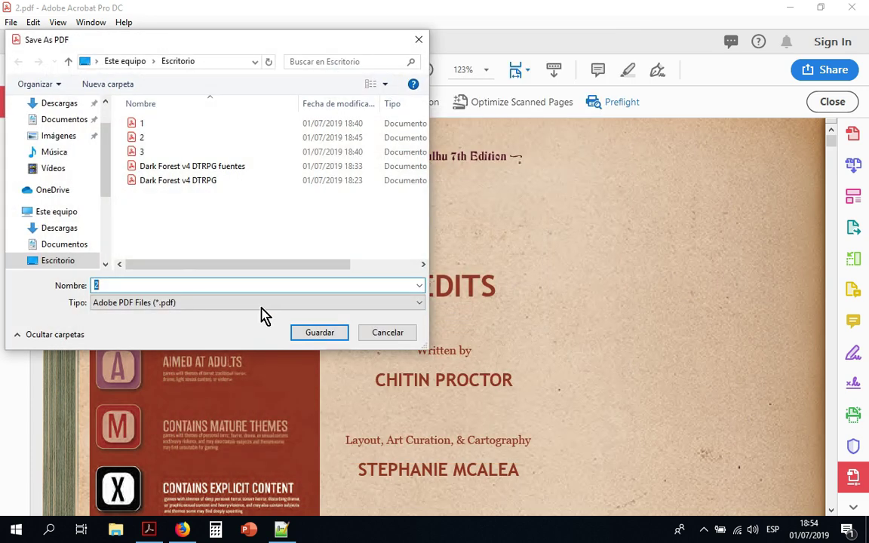
Save the scaled PDF in the Escritorio folder under the name 2r.
left_click(109, 284)
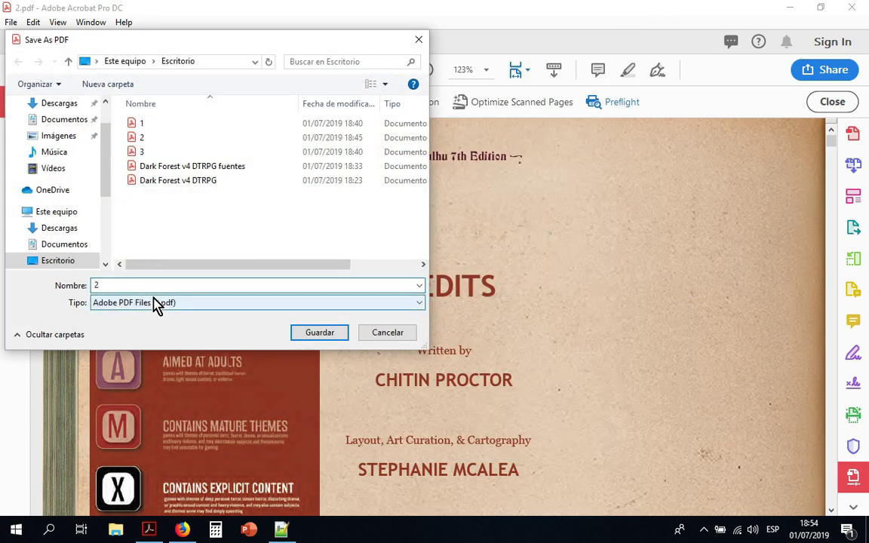
type("r")
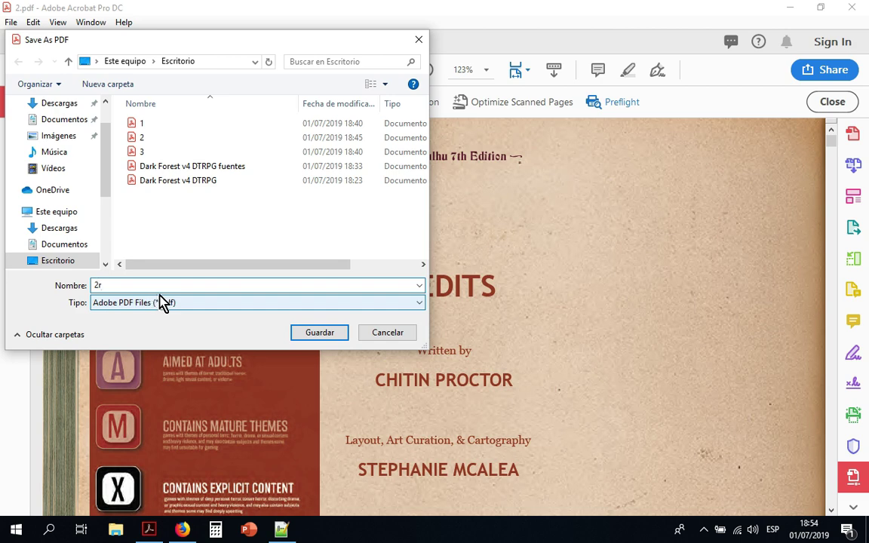
left_click(326, 335)
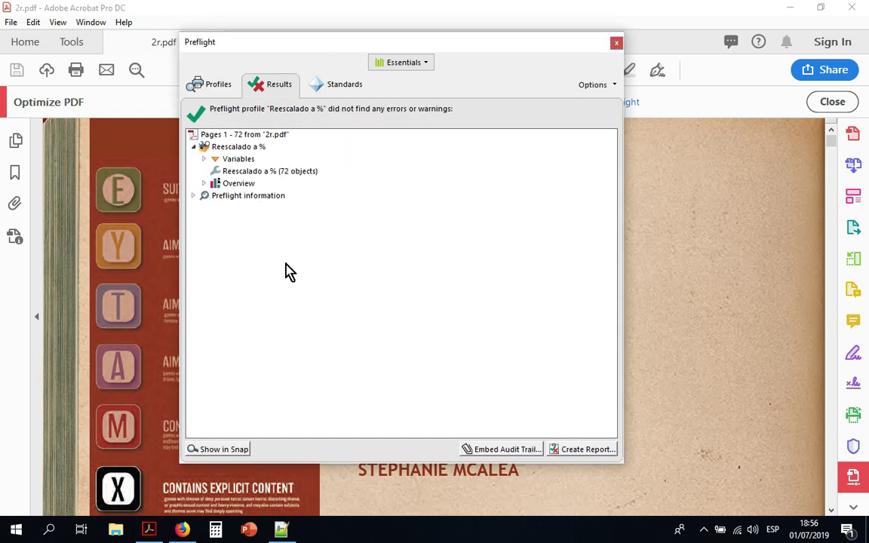
Review the variable values used by the fixup in the Preflight results, and close Preflight.
left_click(204, 159)
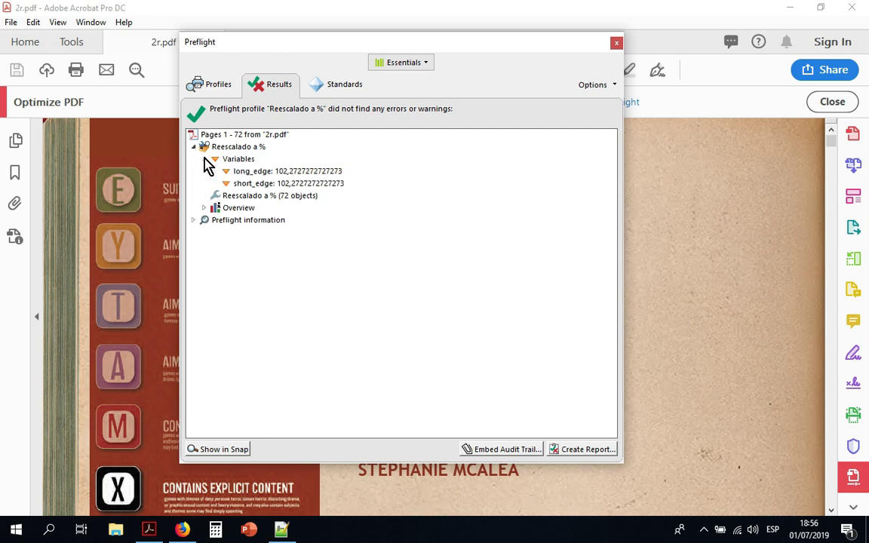
left_click(205, 161)
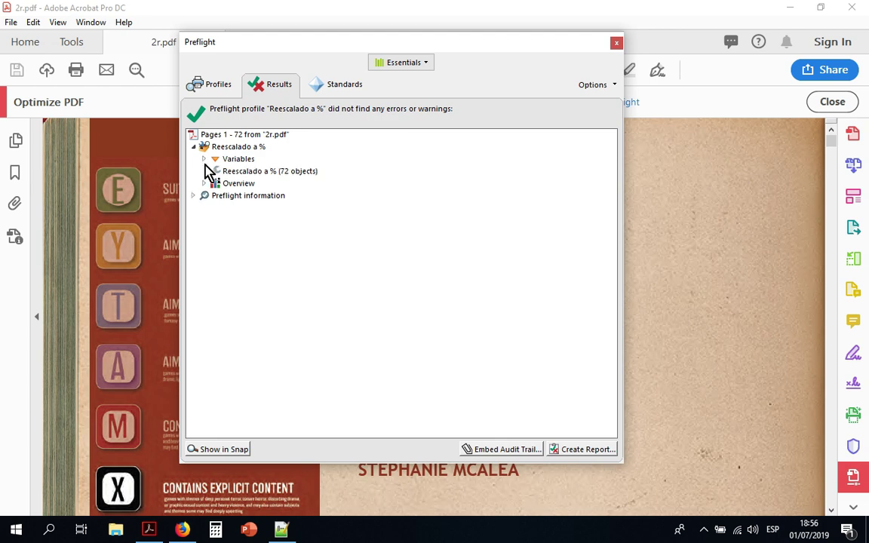
left_click(204, 160)
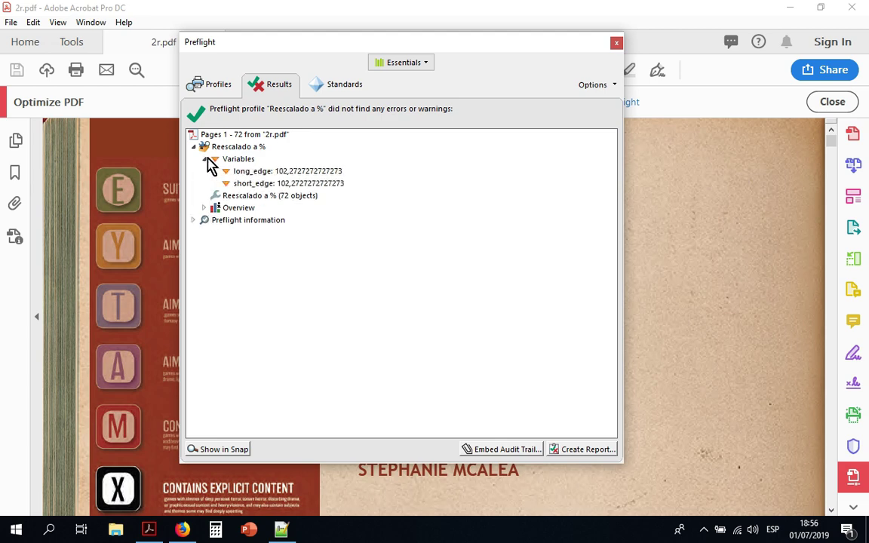
left_click(208, 160)
left_click(617, 43)
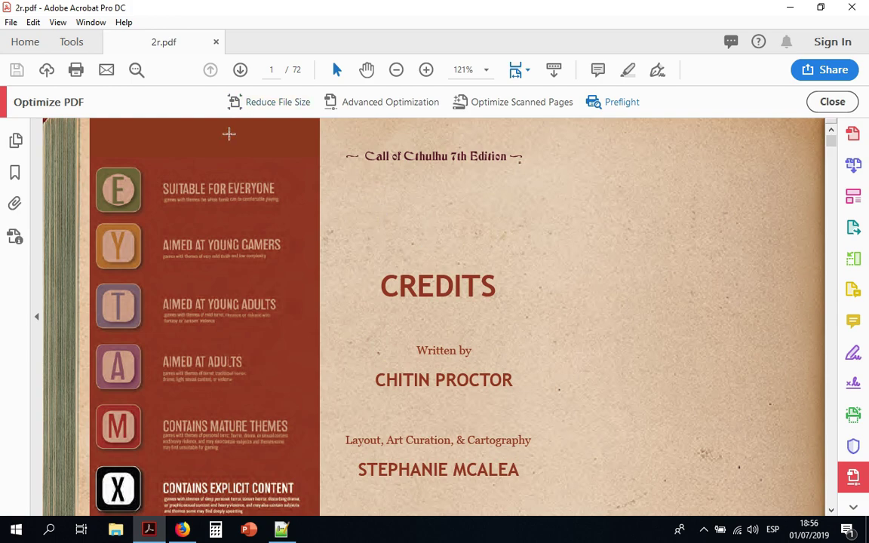
Check the page size of 2r.pdf in the document properties.
left_click(11, 22)
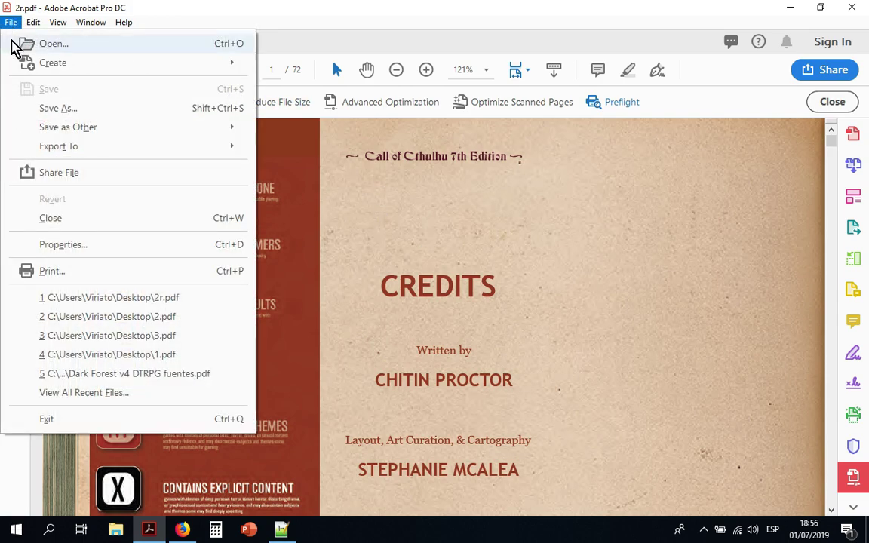
left_click(79, 246)
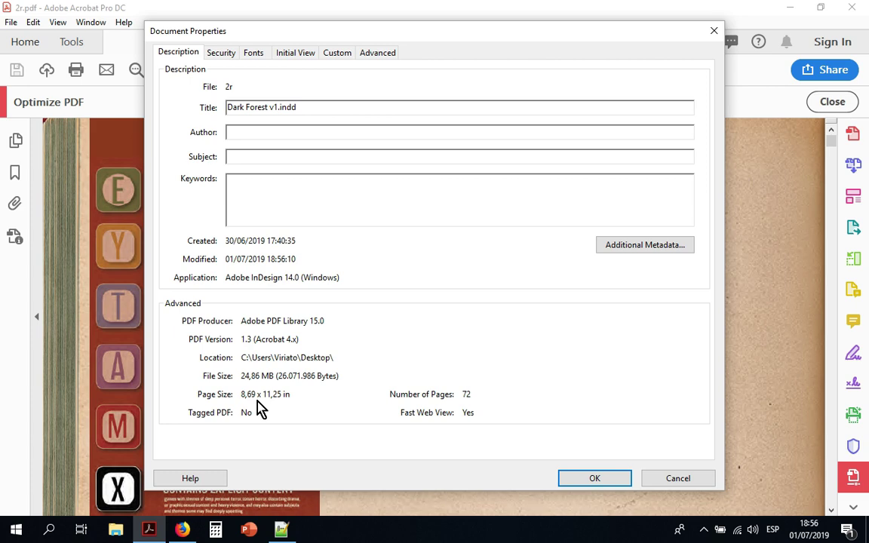
left_click(690, 481)
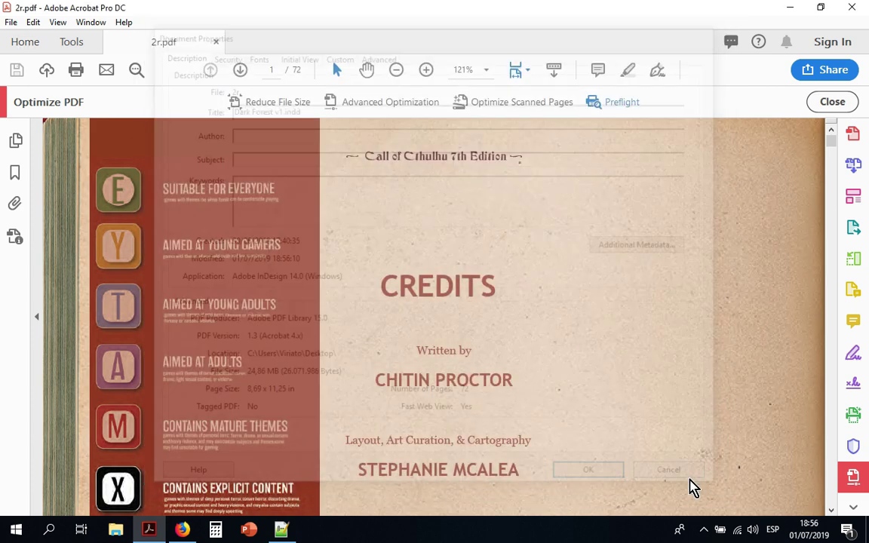
Close the Optimize PDF toolset and return to the standard document view.
scroll(508, 310, "down", 3)
scroll(508, 311, "up", 3)
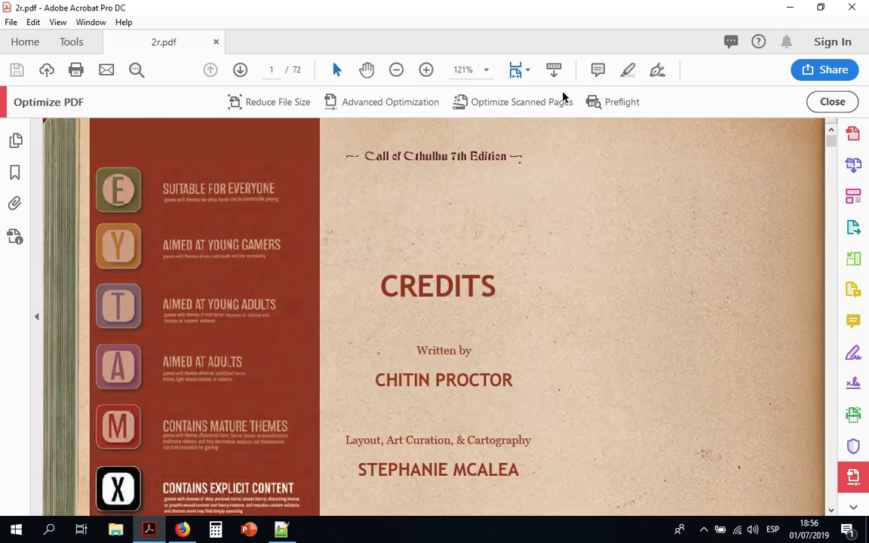
left_click(833, 101)
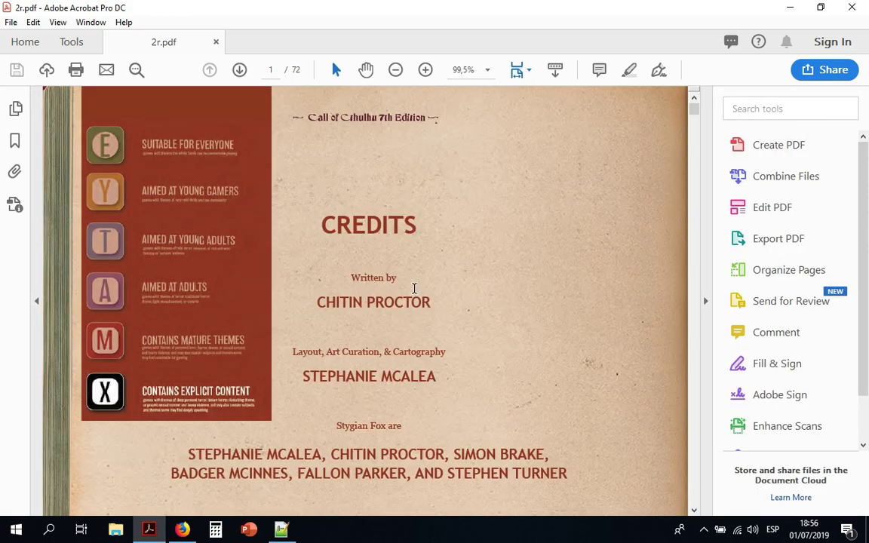
Examine the first three pages of 2r.pdf, from the credits to the contents page, checking the scaled artwork and page edges.
scroll(414, 289, "down", 20)
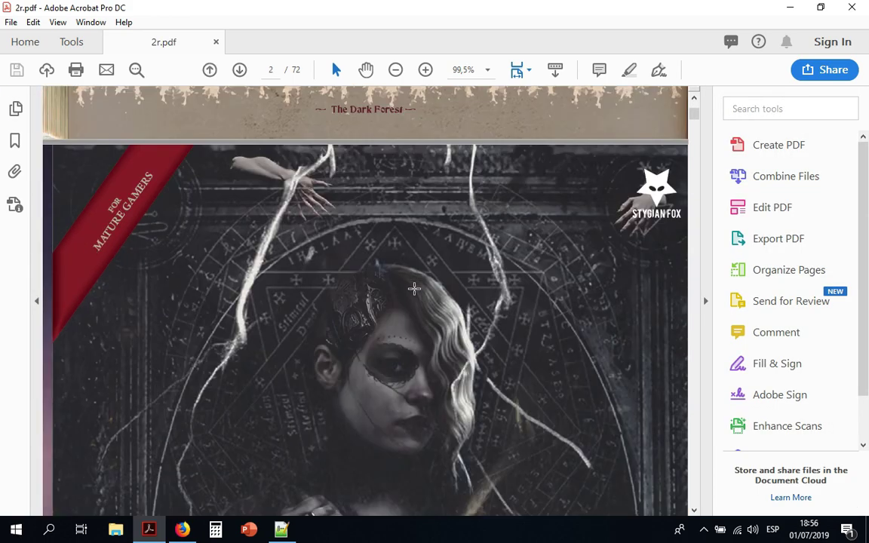
scroll(414, 289, "down", 15)
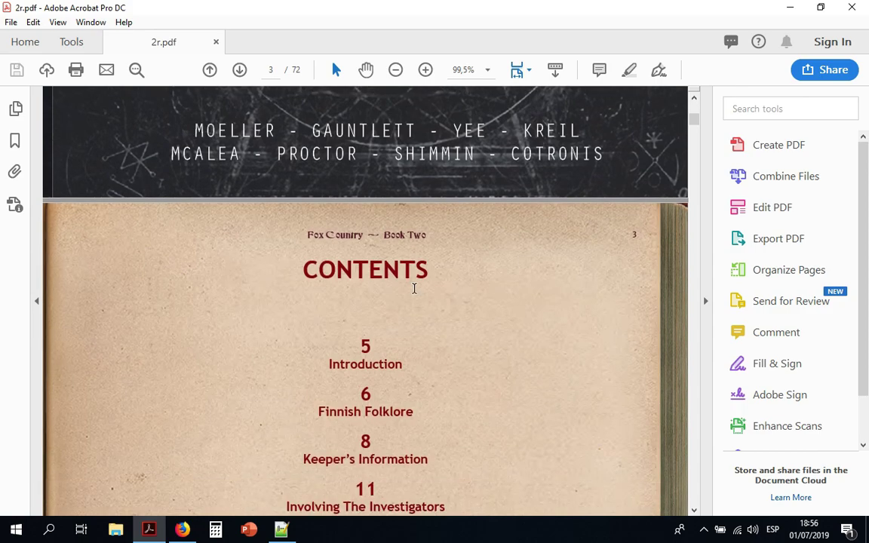
scroll(414, 288, "down", 4)
scroll(414, 288, "up", 10)
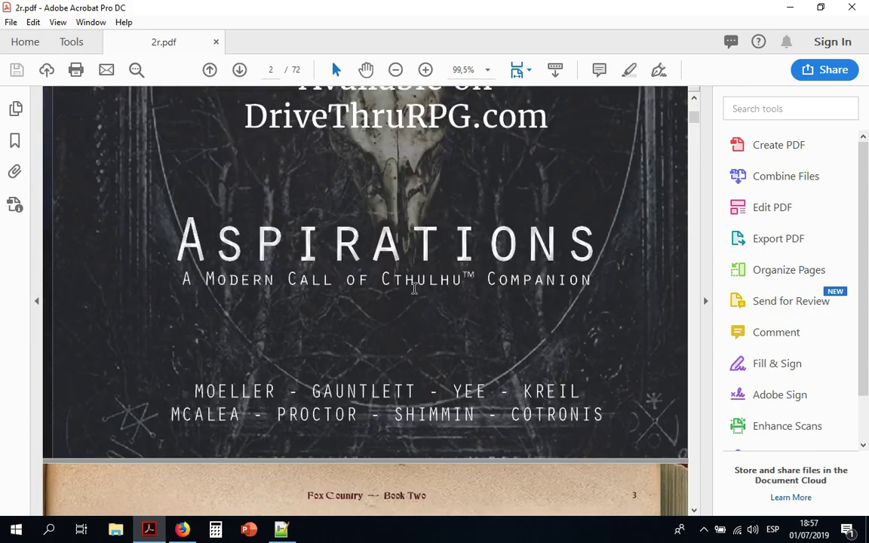
scroll(414, 288, "up", 18)
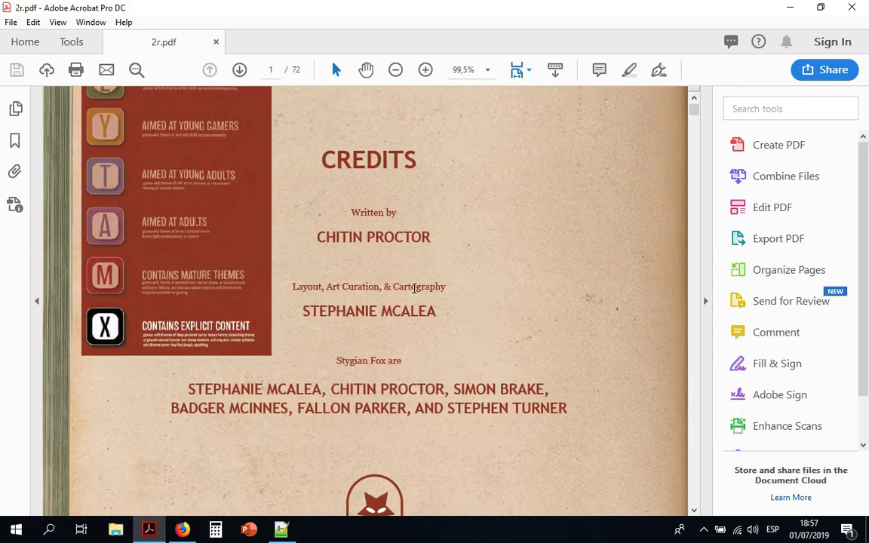
scroll(414, 288, "up", 2)
scroll(414, 288, "down", 6)
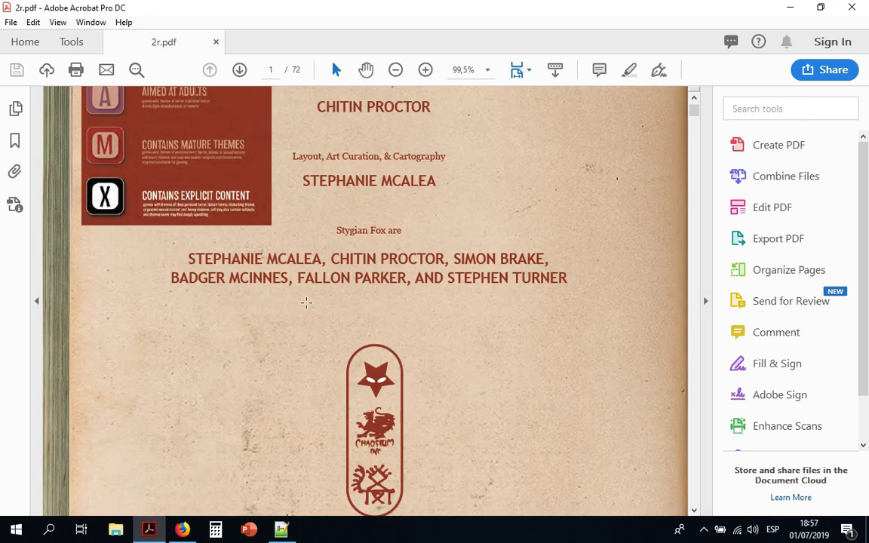
scroll(294, 303, "up", 6)
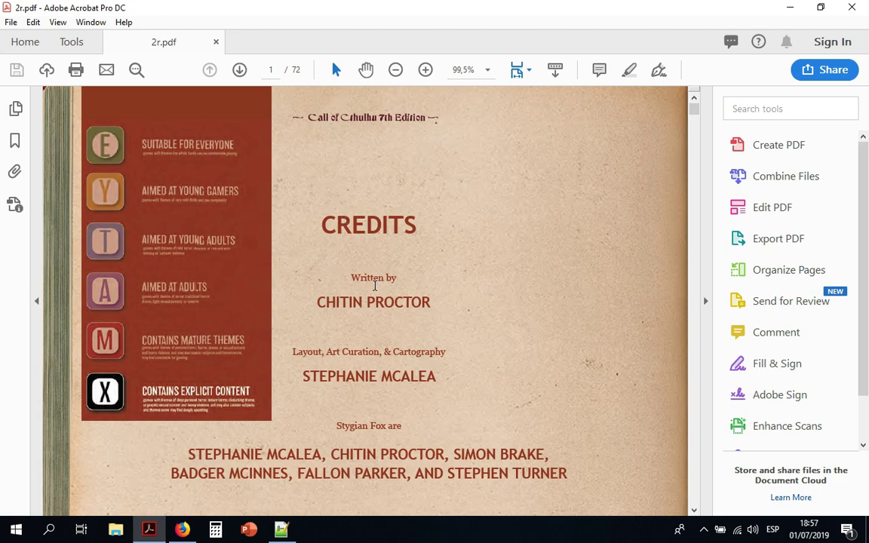
scroll(375, 285, "down", 20)
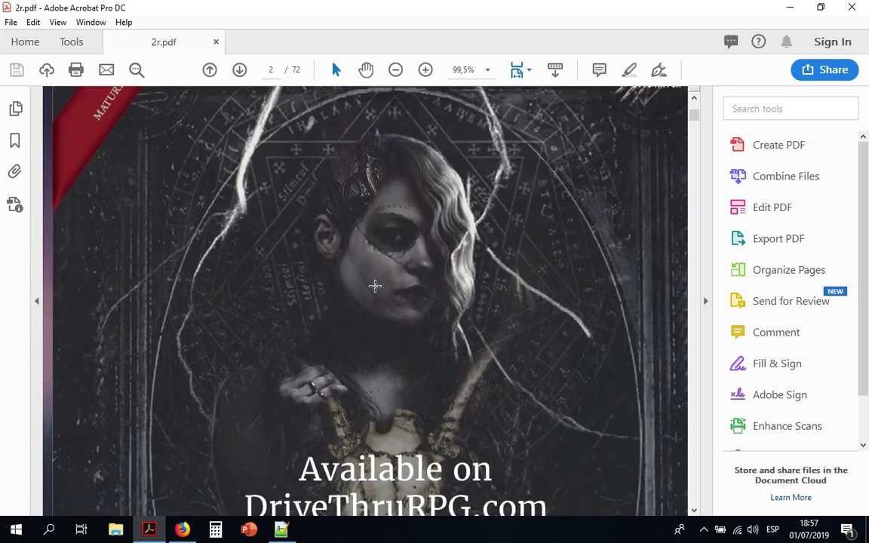
scroll(375, 285, "down", 15)
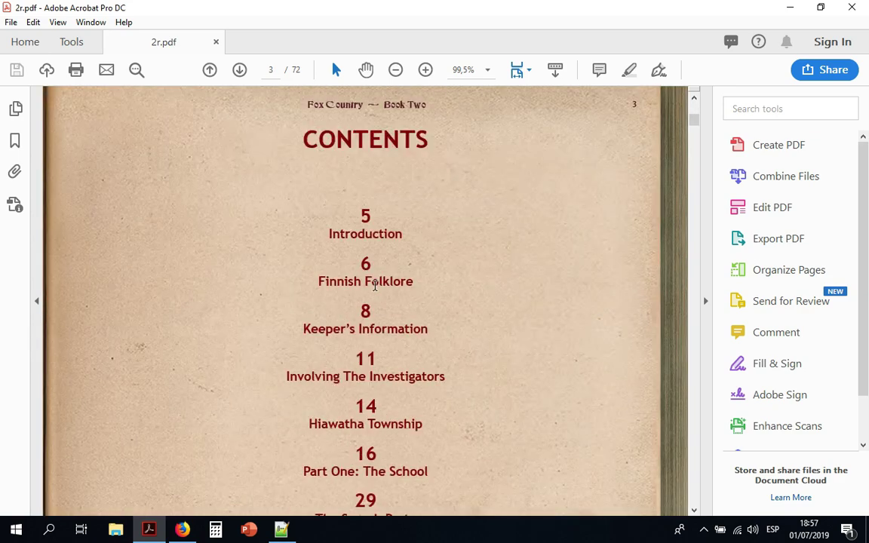
scroll(375, 285, "up", 15)
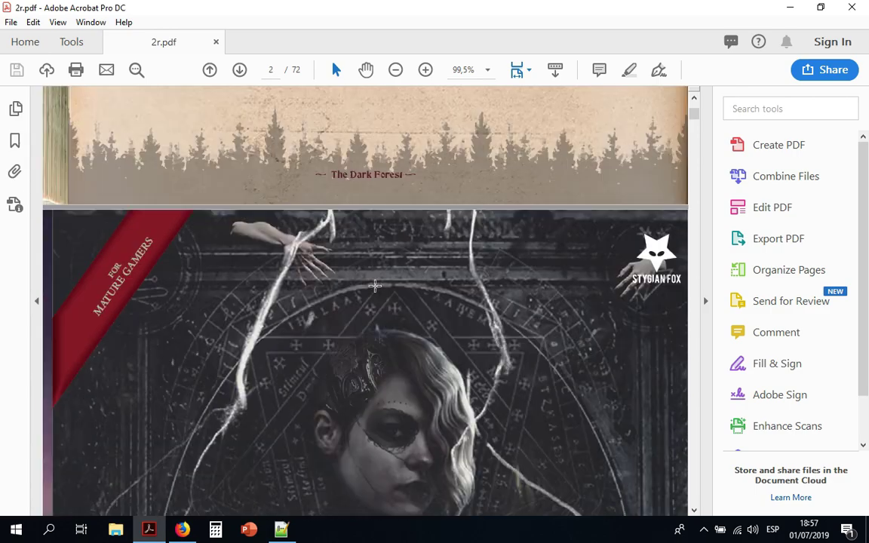
scroll(375, 286, "up", 15)
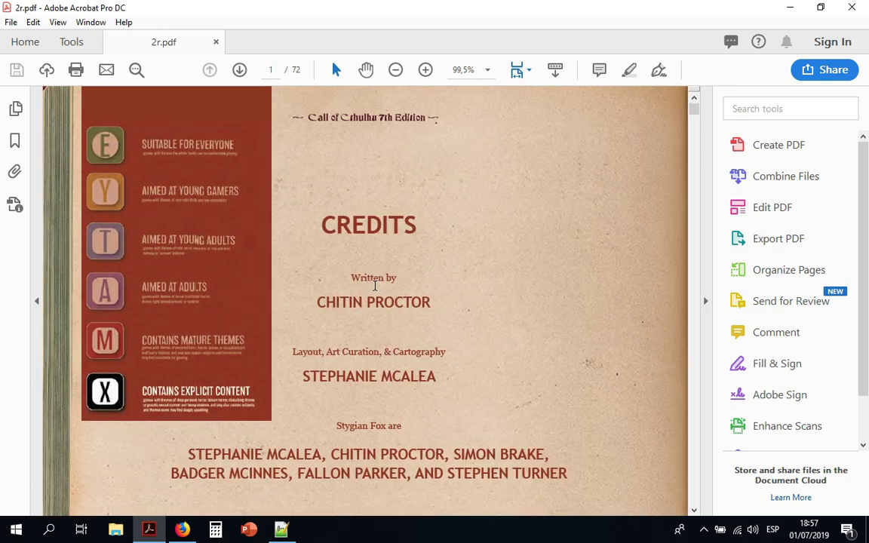
scroll(375, 285, "down", 15)
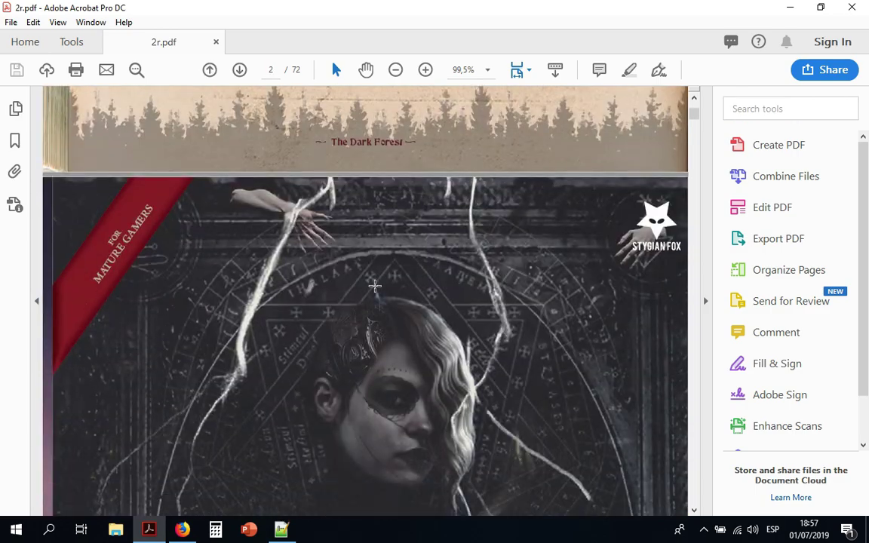
scroll(375, 285, "down", 10)
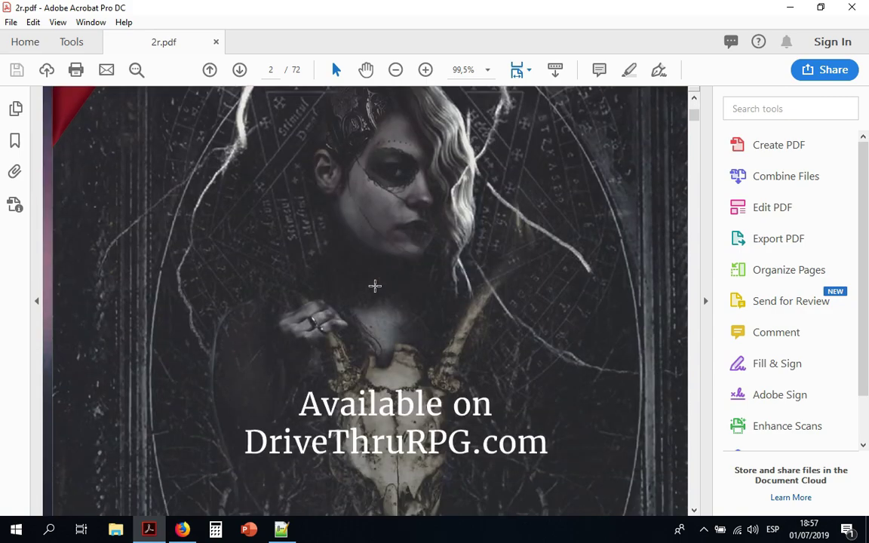
scroll(375, 286, "up", 3)
scroll(375, 286, "up", 15)
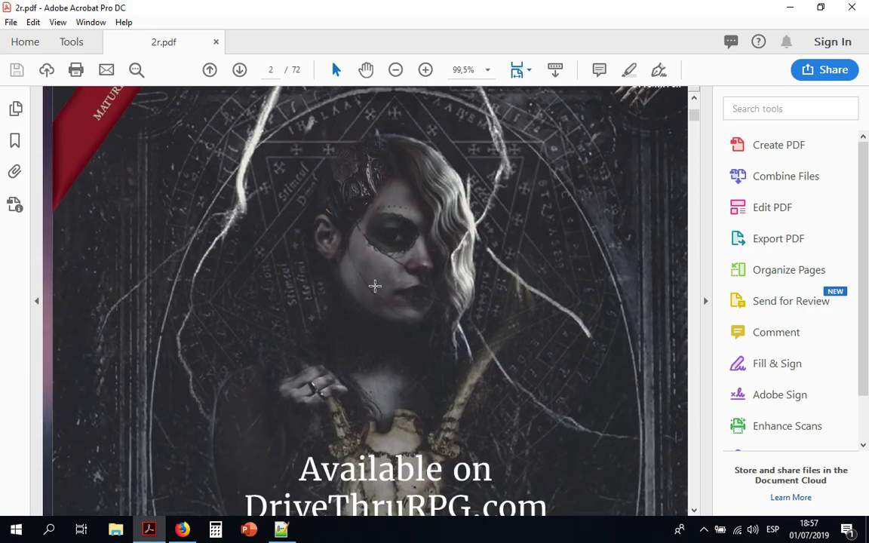
scroll(375, 285, "up", 3)
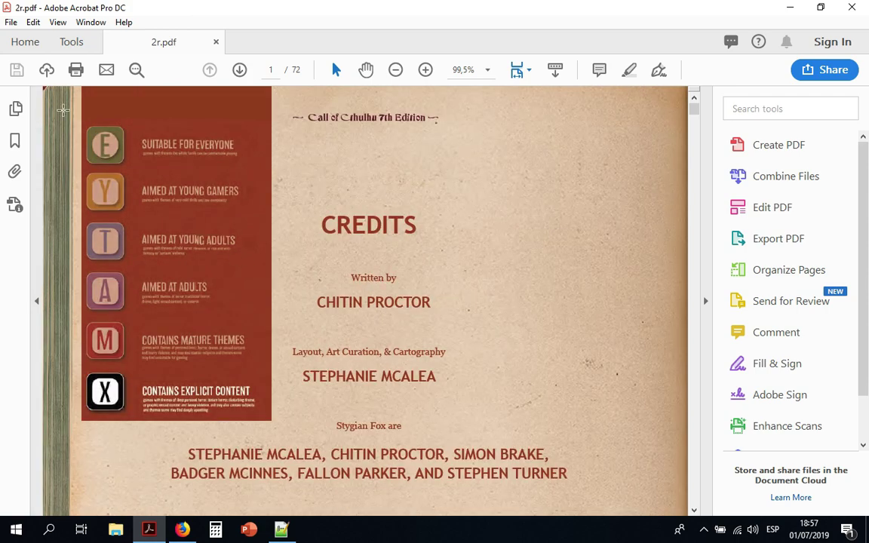
scroll(467, 323, "down", 6)
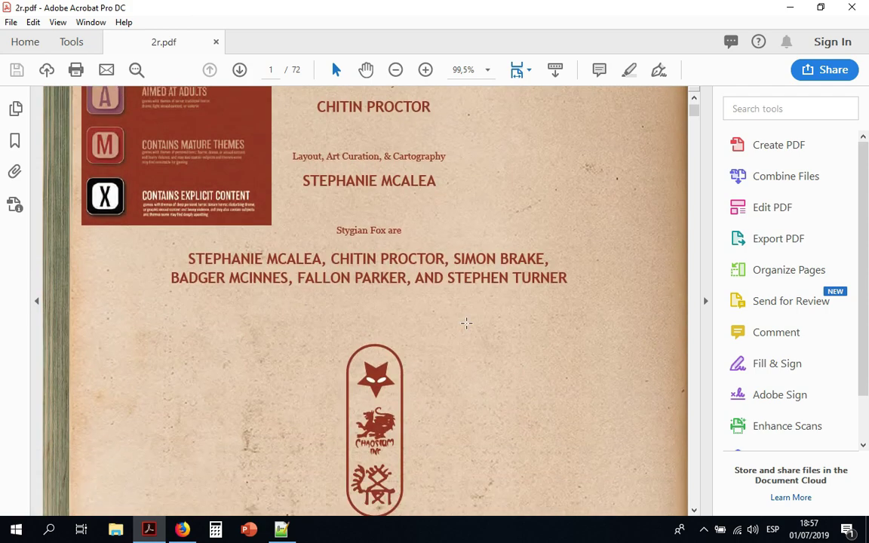
Examine the first two pages of 2r.pdf, checking the order of the credits page and the Aspirations page.
scroll(467, 323, "up", 6)
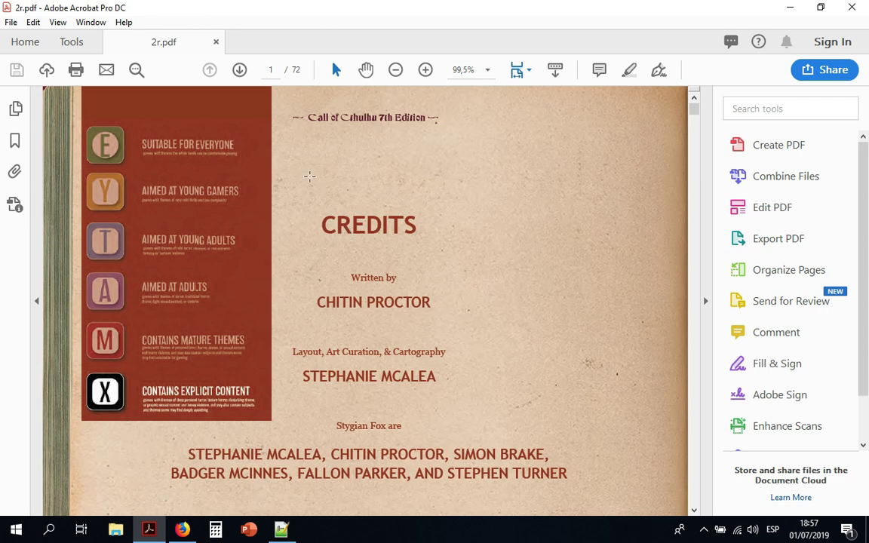
scroll(400, 249, "down", 15)
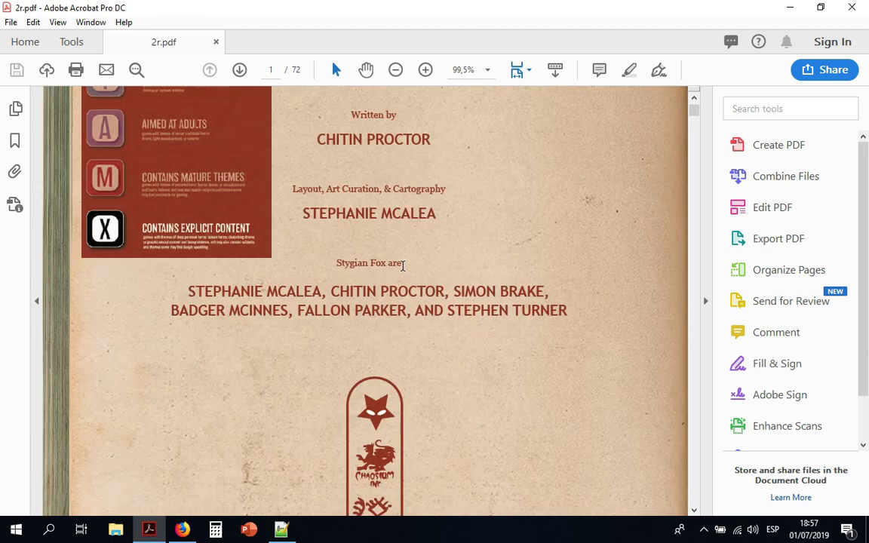
scroll(403, 266, "up", 4)
scroll(403, 266, "up", 10)
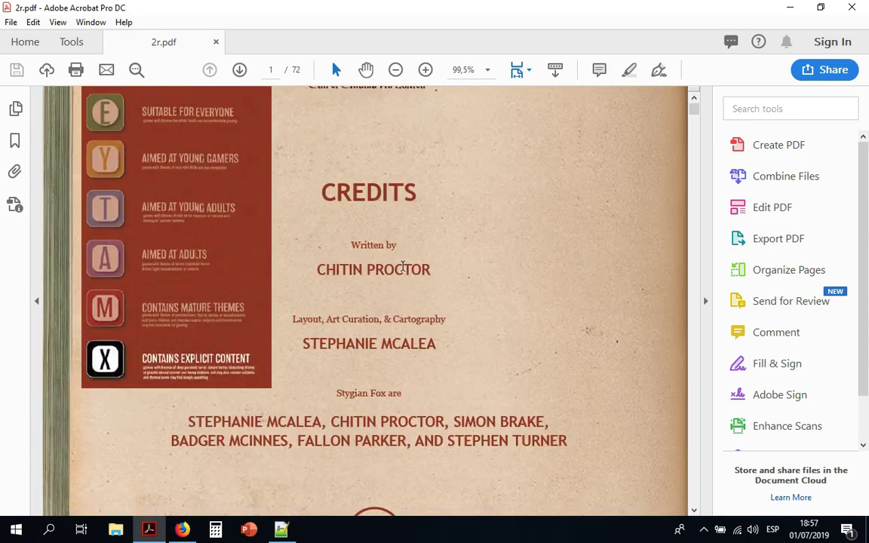
scroll(400, 272, "down", 12)
scroll(400, 276, "down", 15)
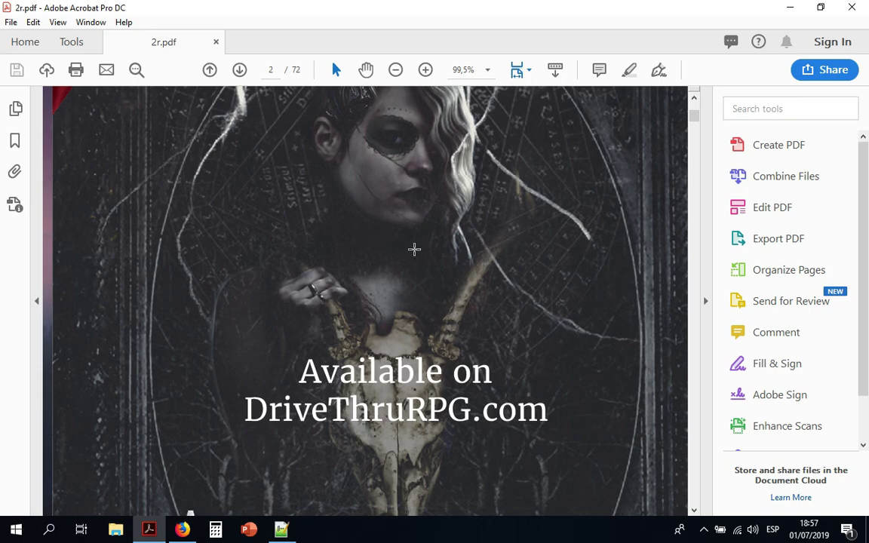
scroll(422, 247, "down", 8)
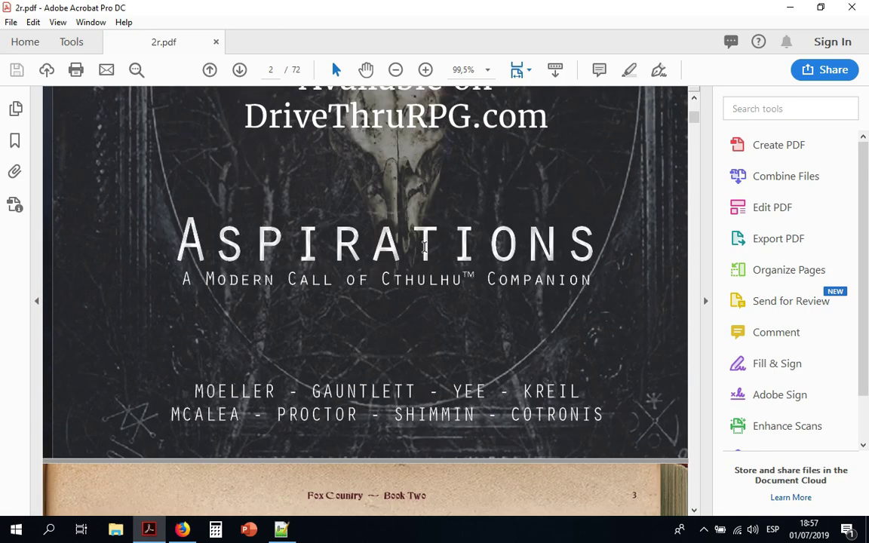
scroll(425, 247, "up", 20)
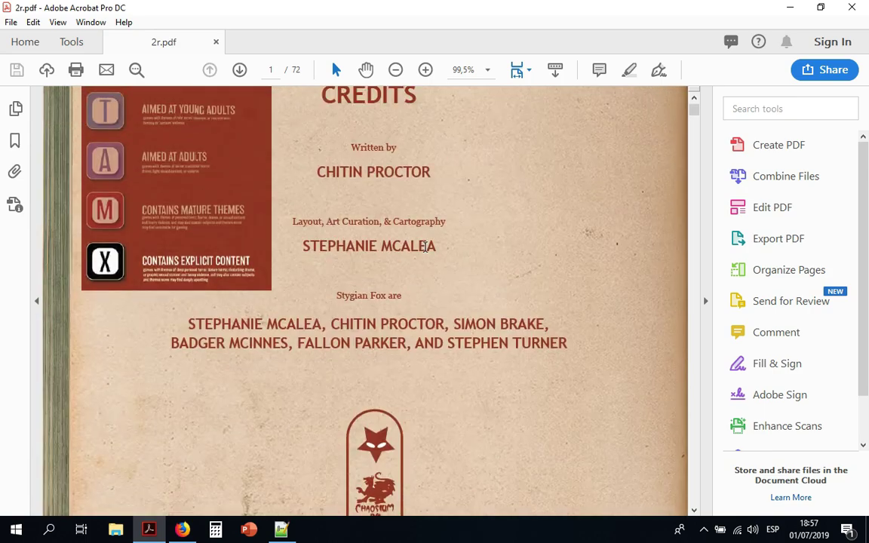
scroll(426, 247, "up", 3)
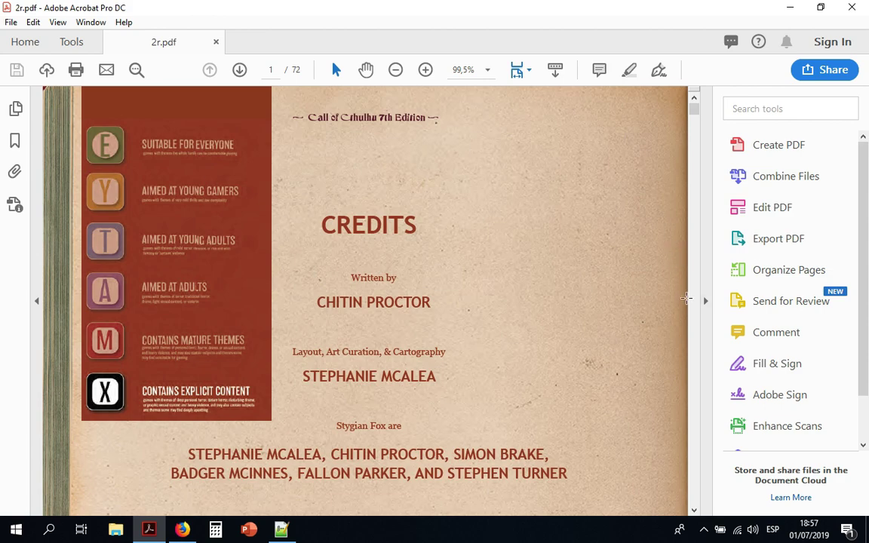
left_click(696, 321)
left_click(696, 321)
left_click(696, 320)
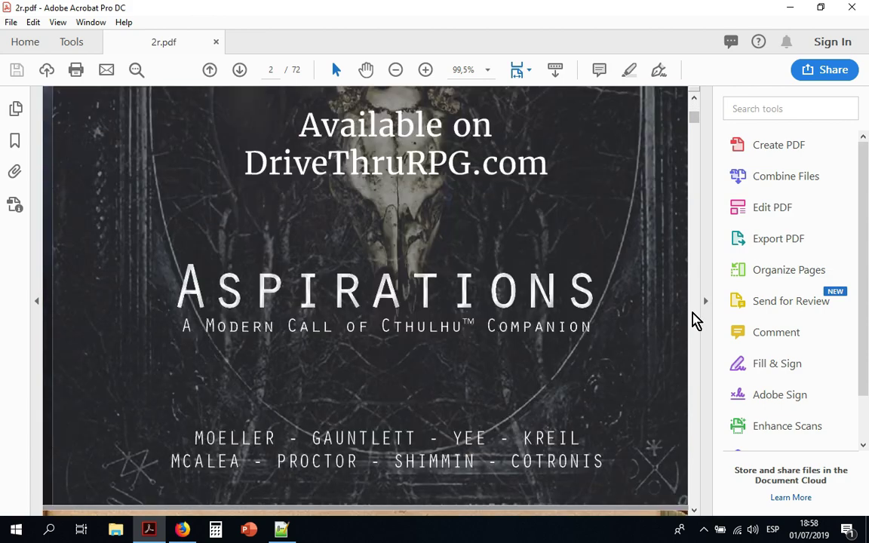
left_click(695, 321)
scroll(484, 341, "up", 10)
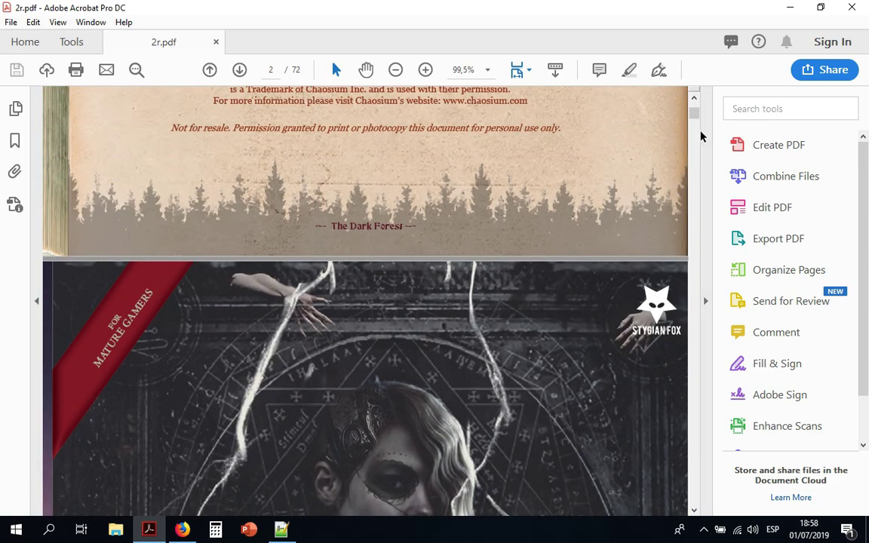
left_click(694, 105)
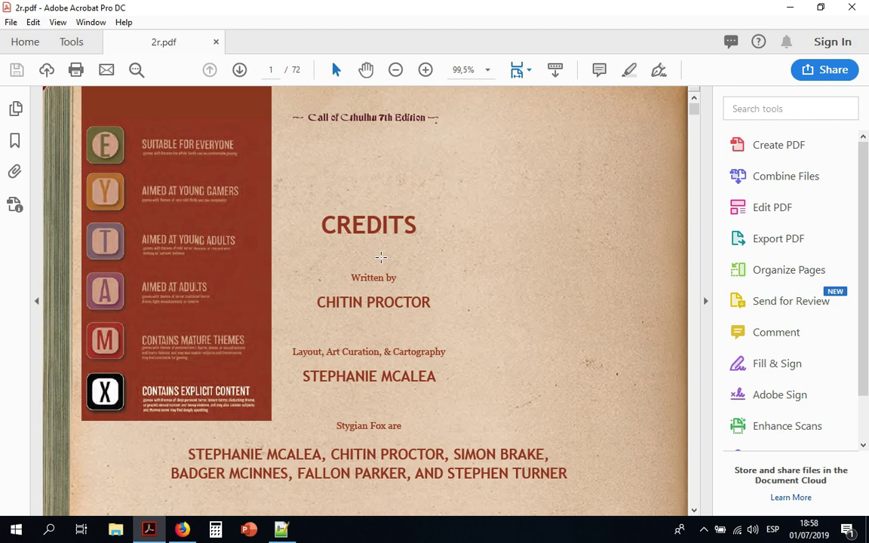
Reorder the pages of 2r.pdf by moving the Aspirations page ahead of the credits page, and leave page organization.
scroll(381, 257, "down", 10)
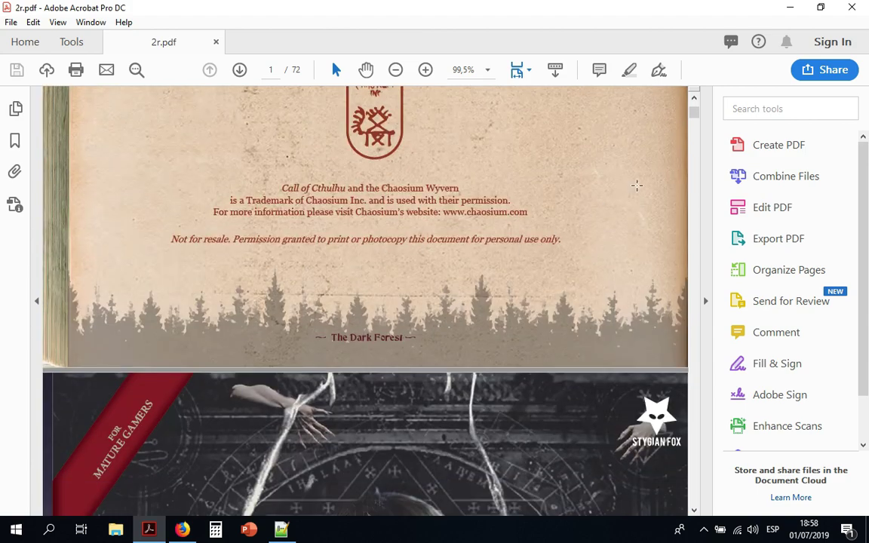
scroll(636, 185, "down", 3)
left_click(785, 269)
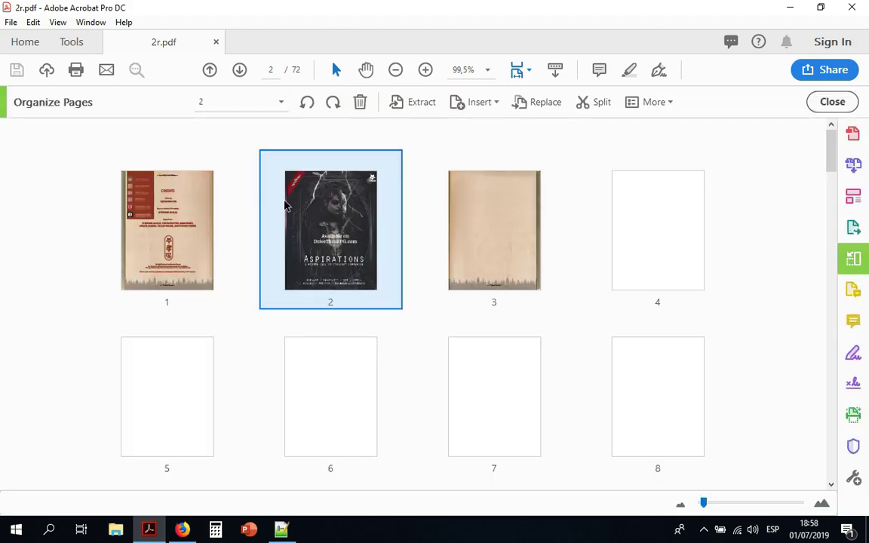
left_click_drag(285, 202, 128, 269)
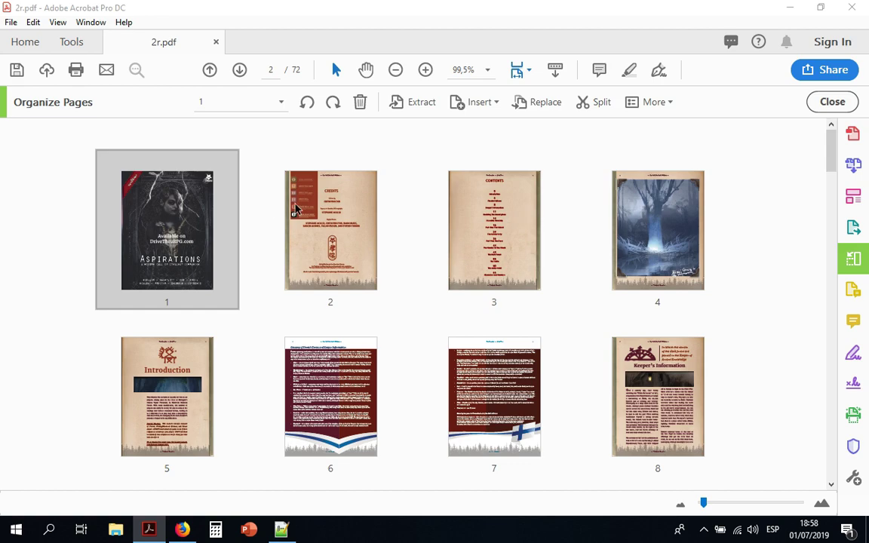
left_click(833, 101)
Check the new order from the Aspirations page to the contents page, and save 2r.pdf.
scroll(410, 261, "up", 5)
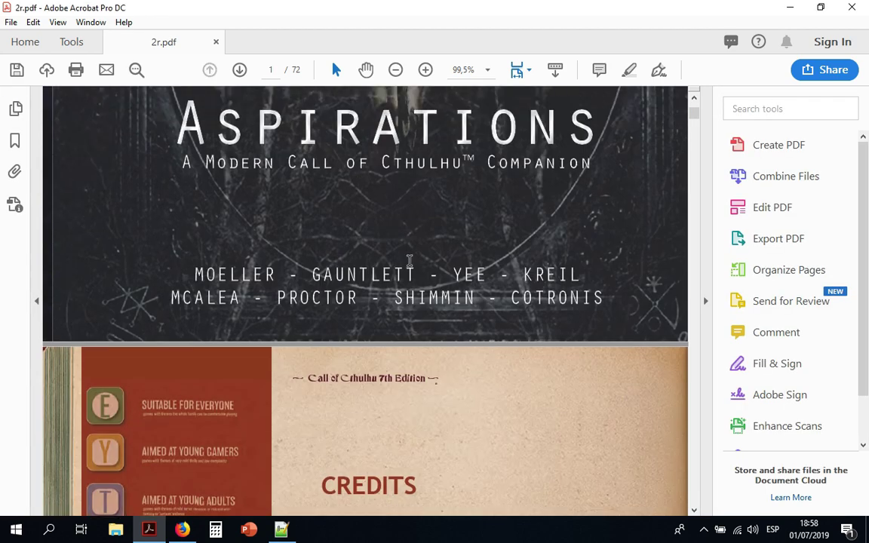
scroll(410, 261, "down", 10)
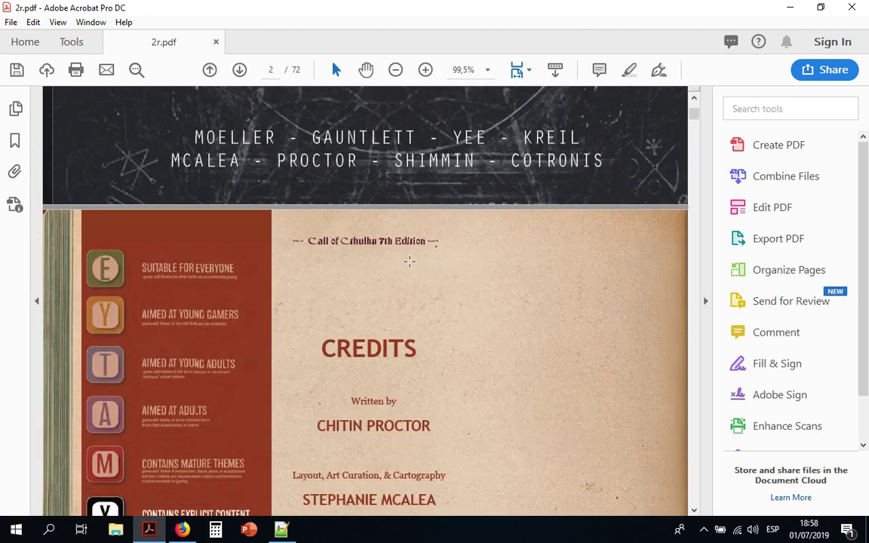
scroll(410, 261, "up", 5)
scroll(410, 261, "down", 7)
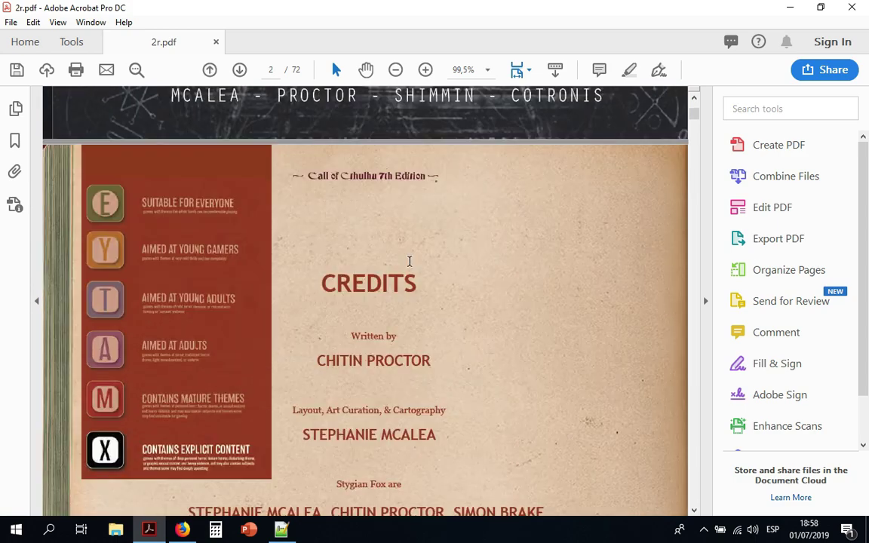
scroll(410, 261, "down", 5)
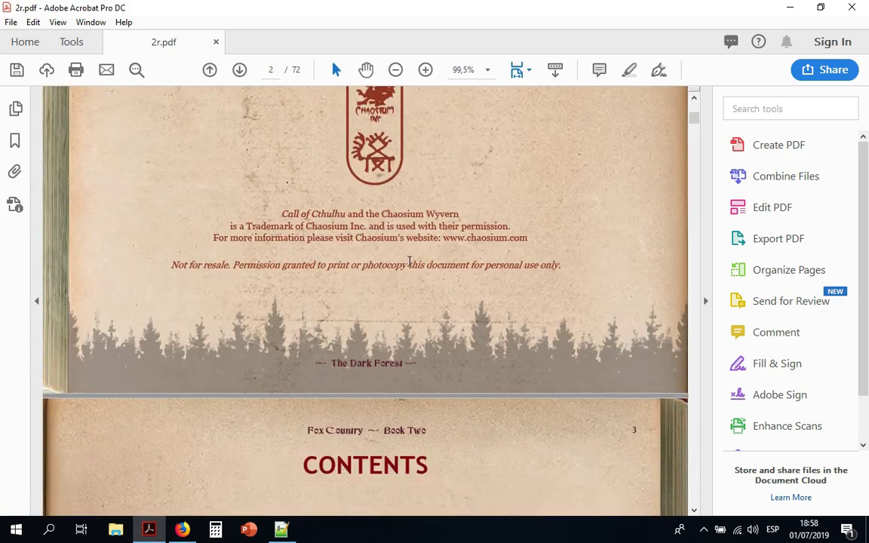
left_click(16, 69)
Examine the outer and inner edges of the credits and contents pages to compare where even and odd pages need extra width.
scroll(327, 261, "up", 20)
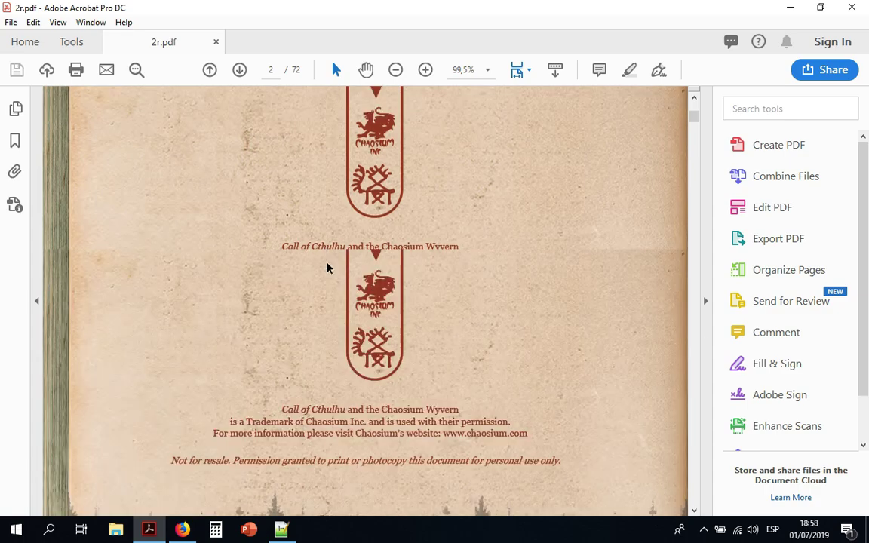
scroll(327, 262, "down", 15)
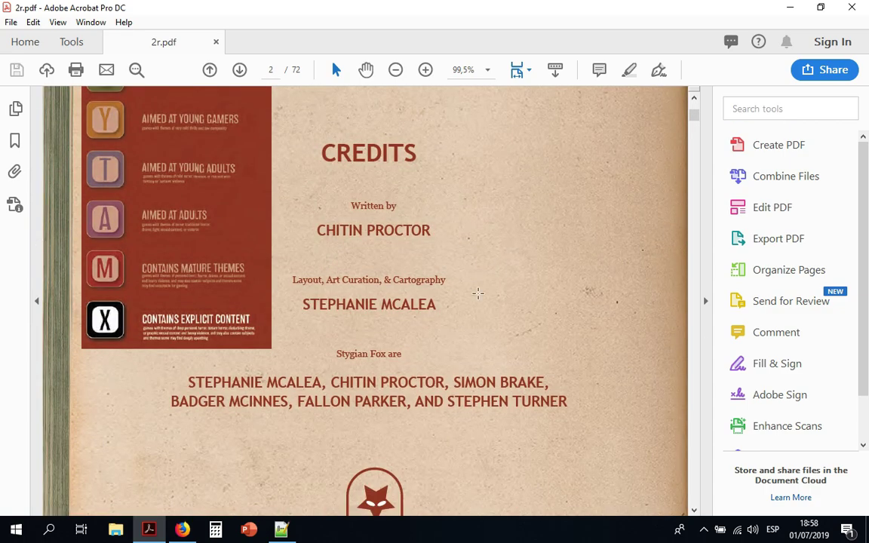
scroll(478, 293, "up", 8)
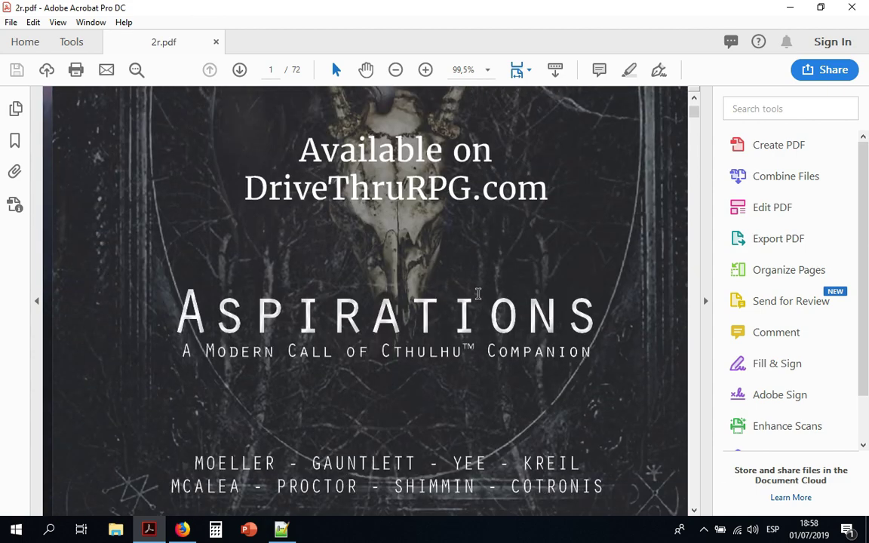
scroll(477, 294, "down", 3)
scroll(477, 294, "down", 5)
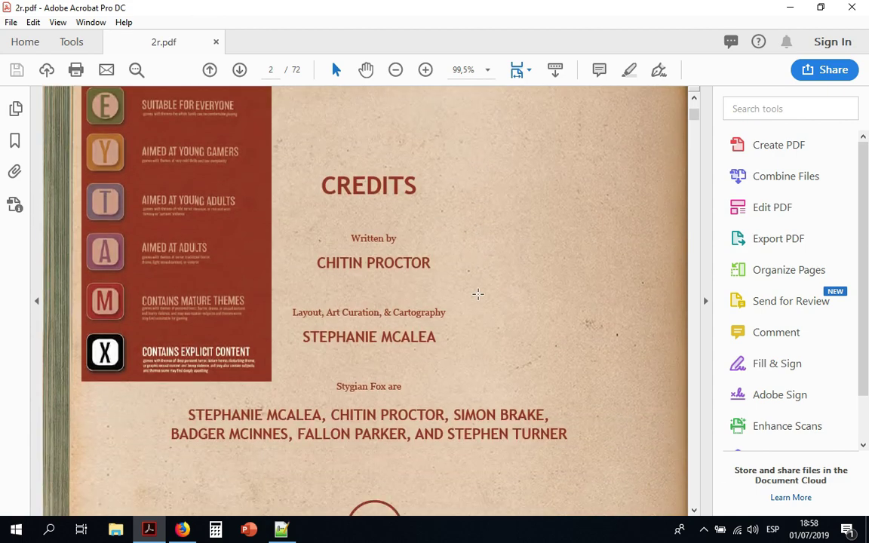
scroll(478, 294, "down", 5)
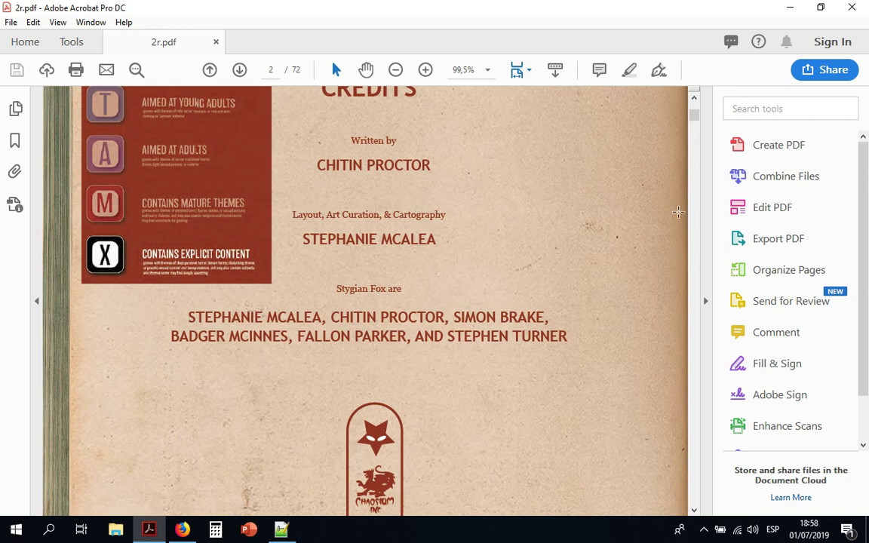
scroll(547, 354, "down", 10)
scroll(547, 354, "down", 1)
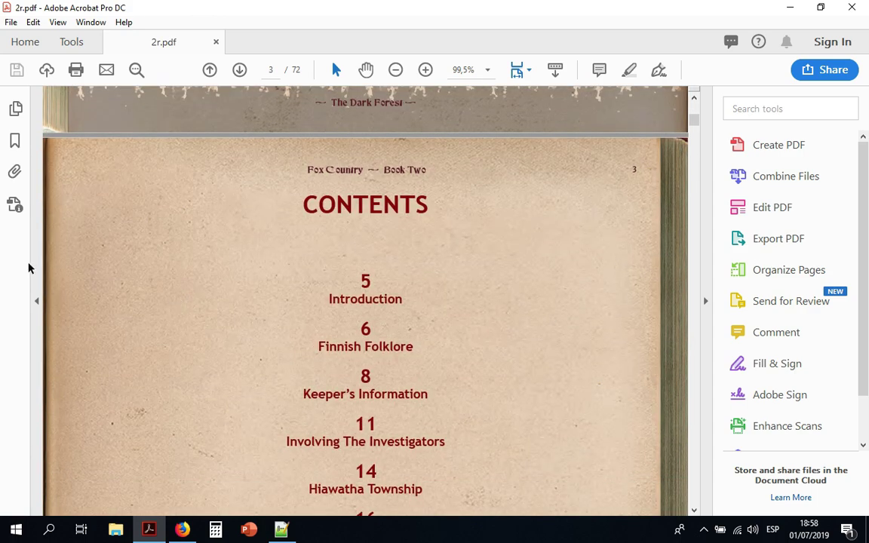
scroll(48, 287, "up", 7)
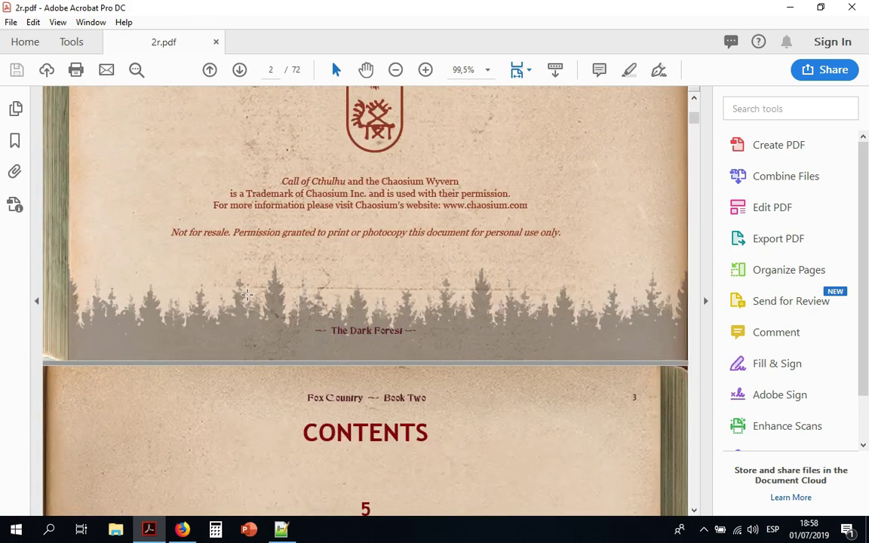
scroll(131, 275, "down", 5)
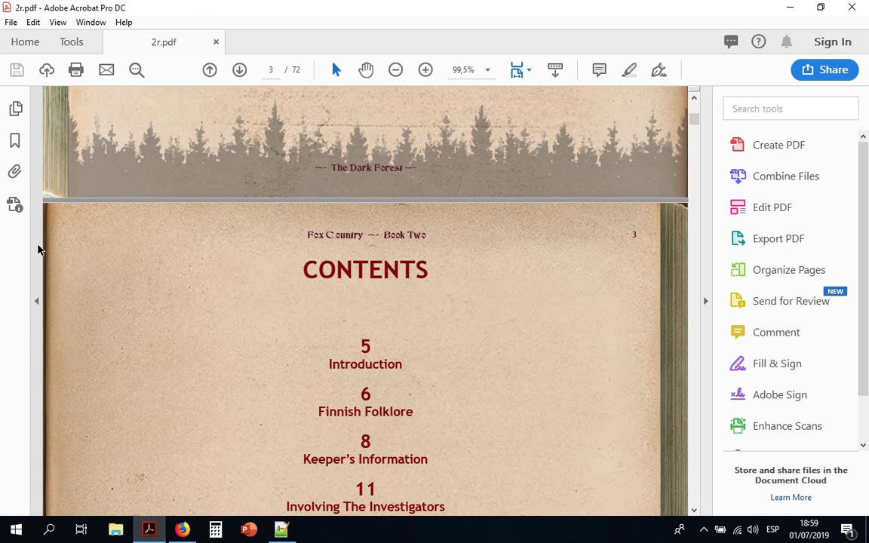
Calculate 0.06 × 2.54 in the Windows Calculator to convert the inches to centimetres, and close it.
left_click(216, 530)
left_click(403, 436)
left_click(351, 444)
left_click(420, 363)
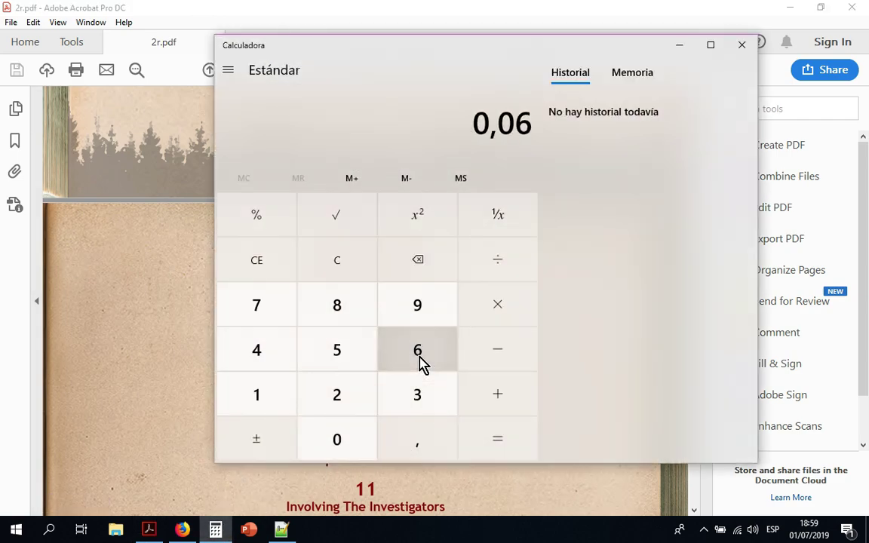
left_click(506, 306)
left_click(359, 397)
left_click(412, 444)
left_click(326, 353)
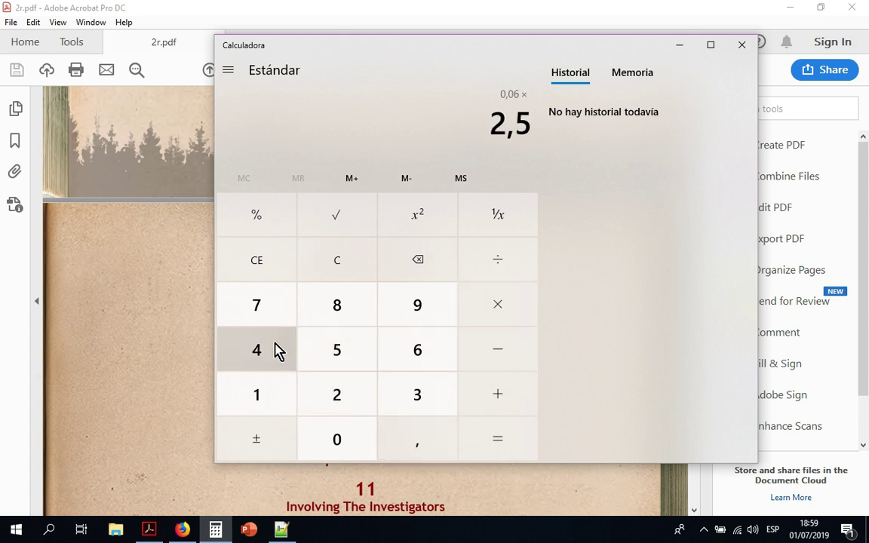
left_click(276, 350)
left_click(495, 439)
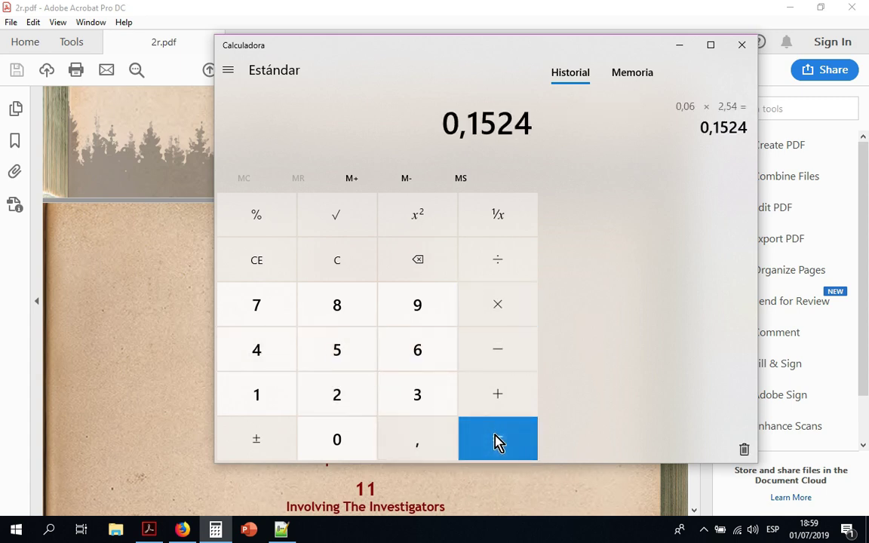
left_click(743, 47)
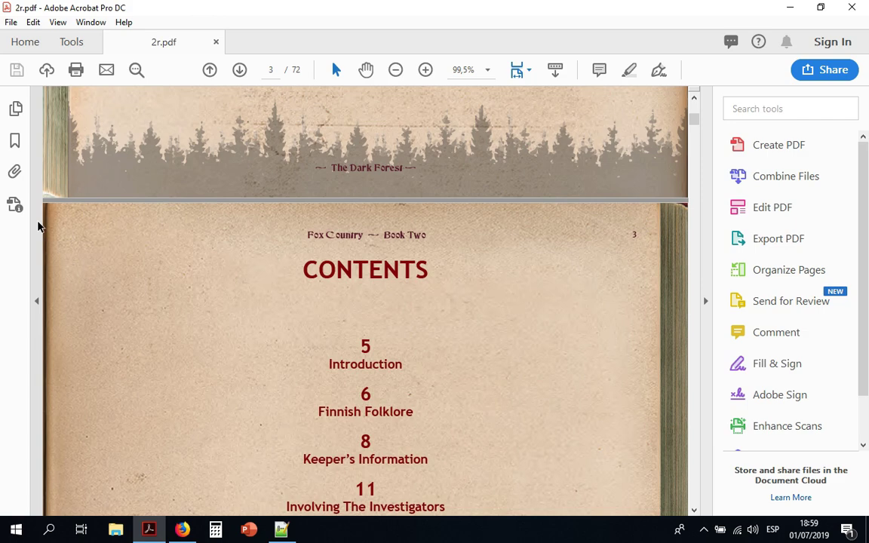
Apply the custom 8.75 × 11.25 in page size to all odd pages, uncentred, with a horizontal offset.
scroll(321, 151, "up", 9)
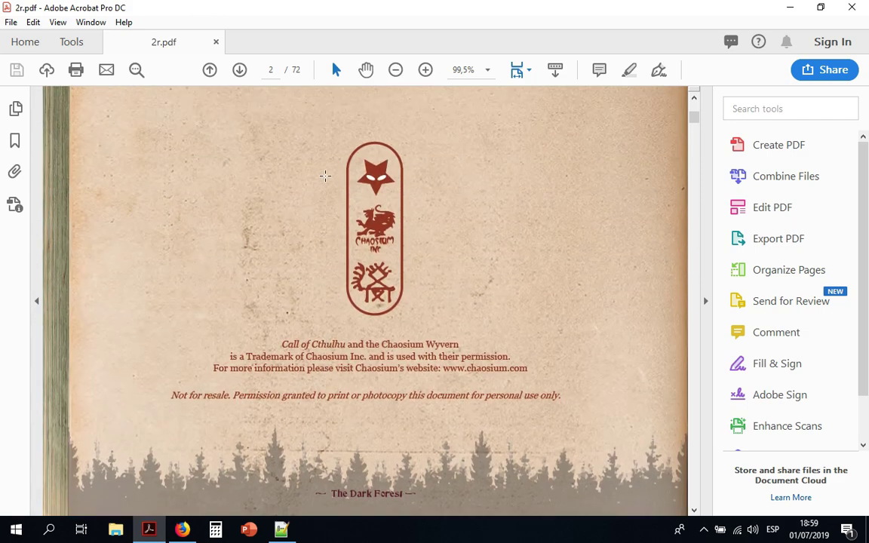
scroll(325, 176, "up", 8)
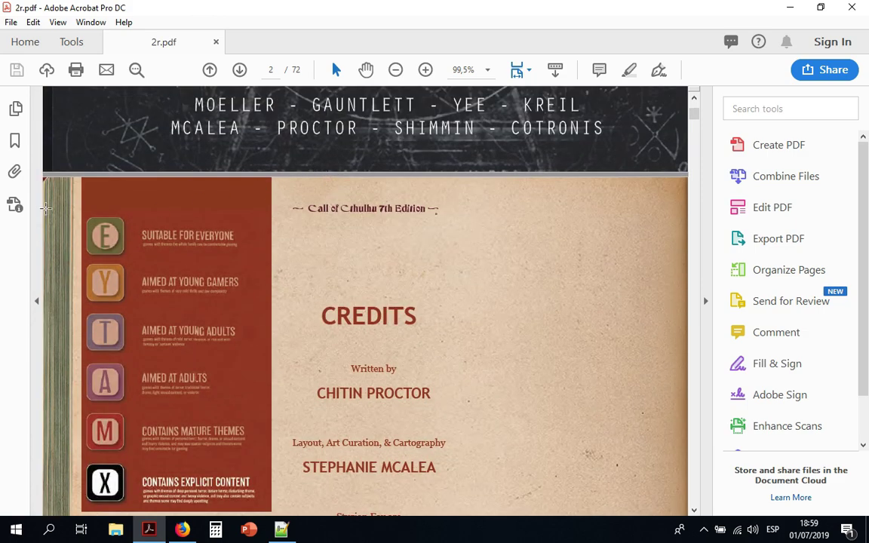
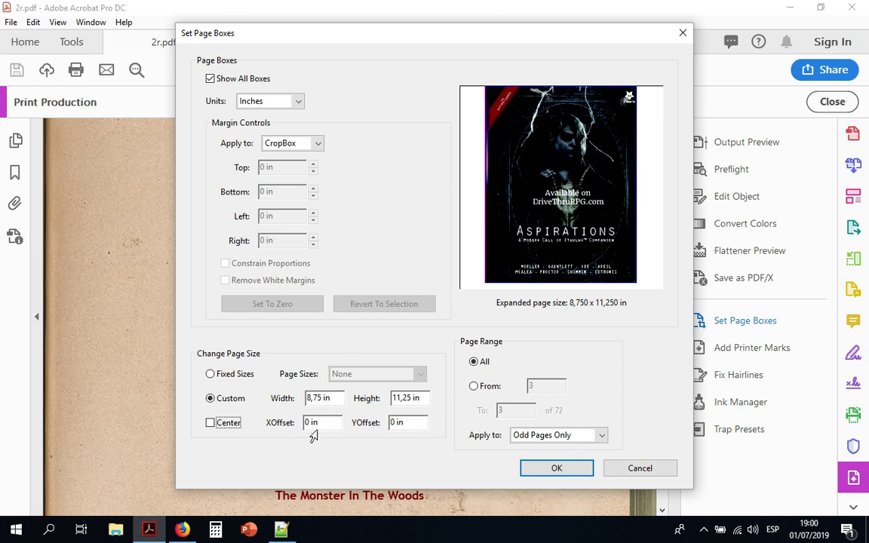
left_click(310, 423)
left_click(557, 468)
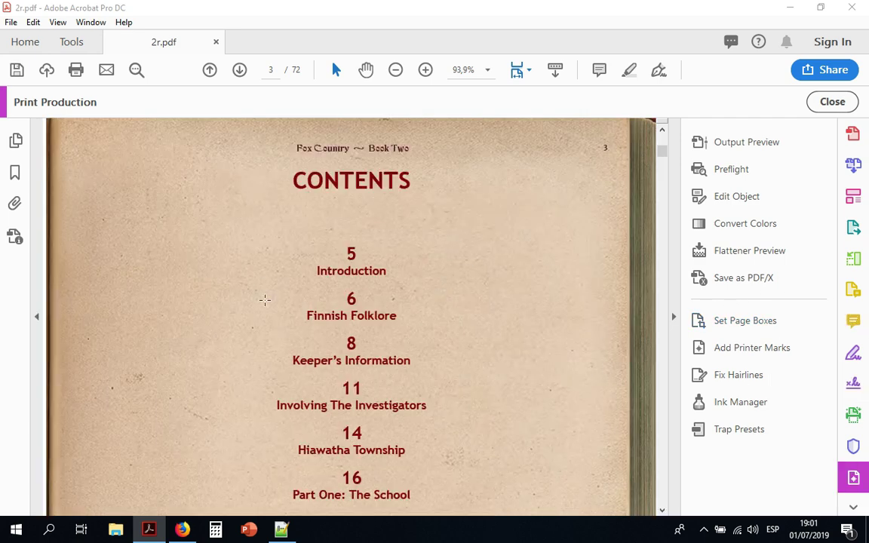
Examine the left edge of the contents page at up to 1600% magnification to check the horizontal offset.
left_click(425, 70)
left_click(426, 71)
left_click(426, 71)
left_click(426, 71)
left_click(425, 71)
left_click(426, 70)
left_click(426, 70)
left_click(426, 70)
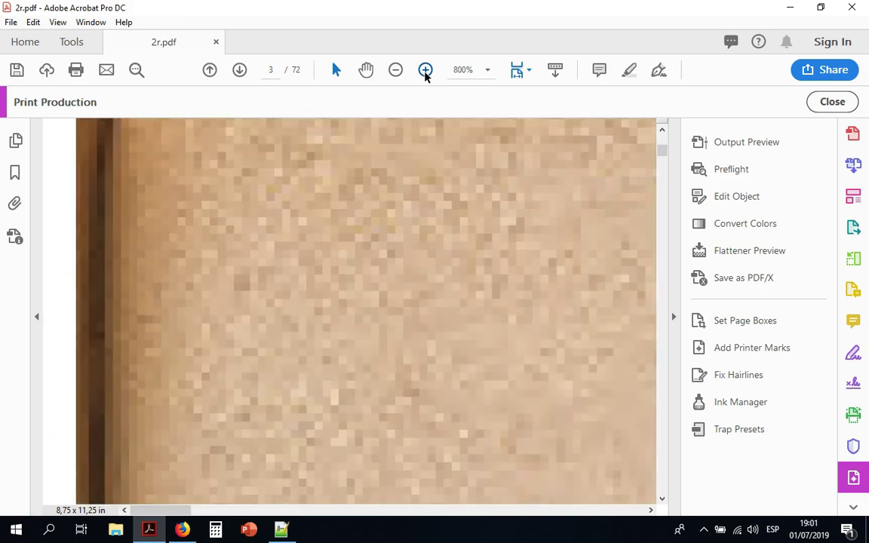
left_click(425, 70)
left_click(425, 70)
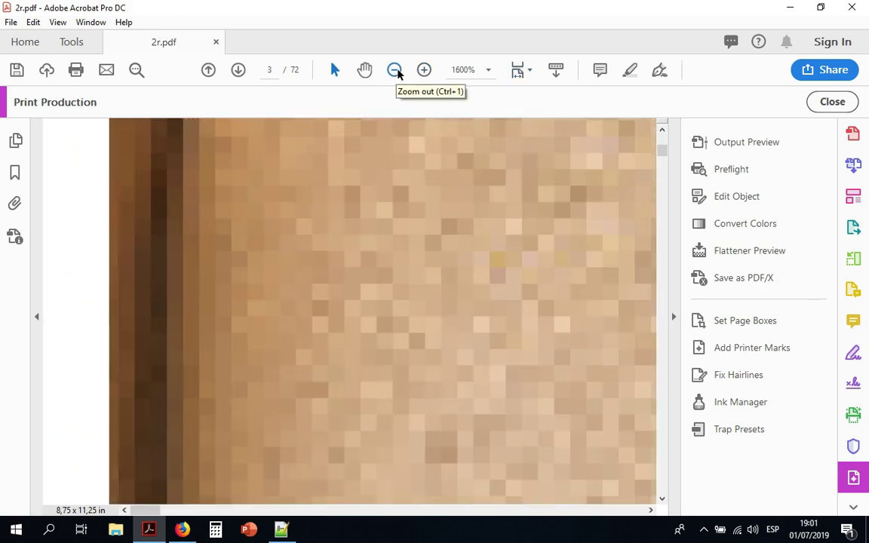
Check the page size of 2r.pdf in the document properties.
left_click(13, 22)
left_click(75, 244)
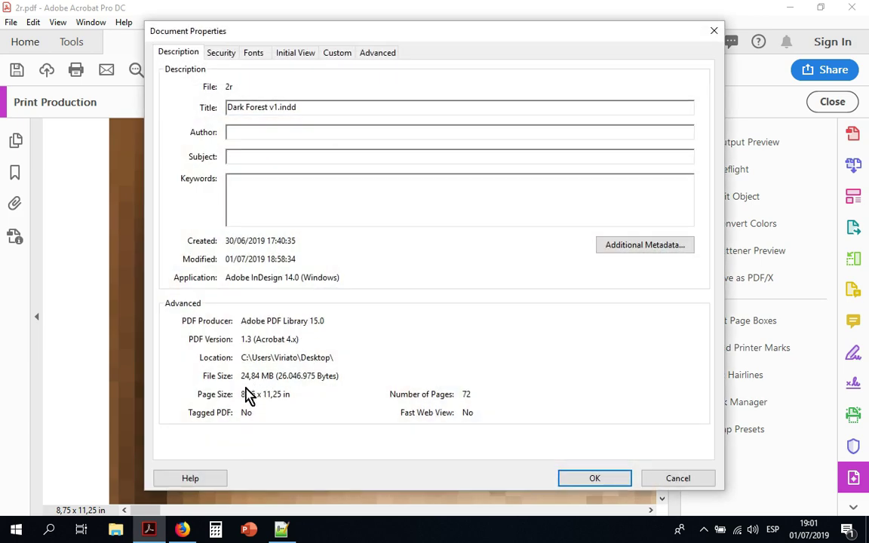
left_click(666, 480)
left_click(393, 71)
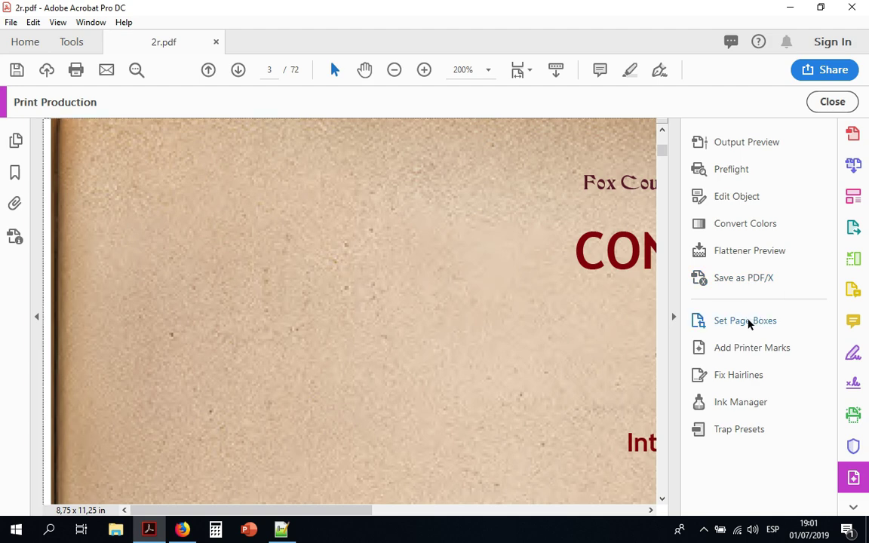
Apply a custom 8.75 × 11.25 in page size to all even pages, uncentred, with both offsets at 0 in.
left_click(751, 323)
left_click(473, 362)
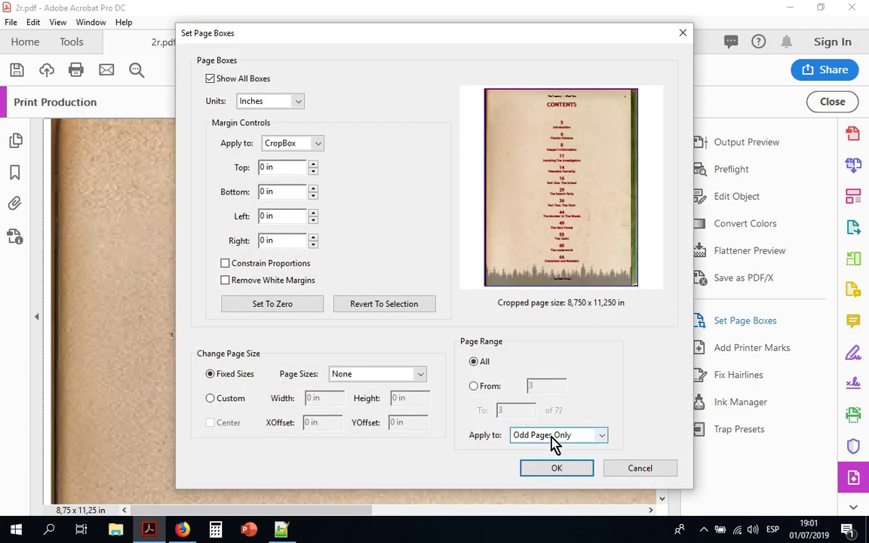
left_click(553, 438)
left_click(547, 476)
left_click(210, 398)
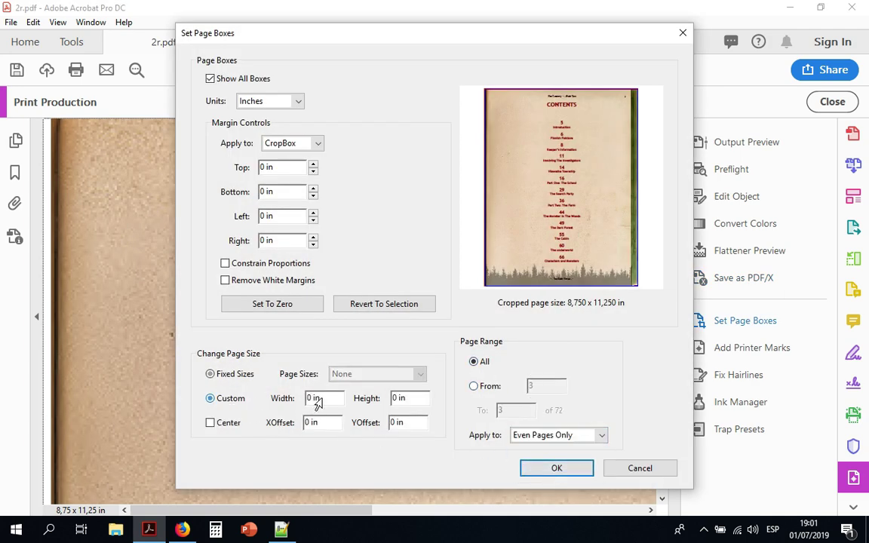
left_click(308, 398)
type("8,75")
key("Tab")
type("1")
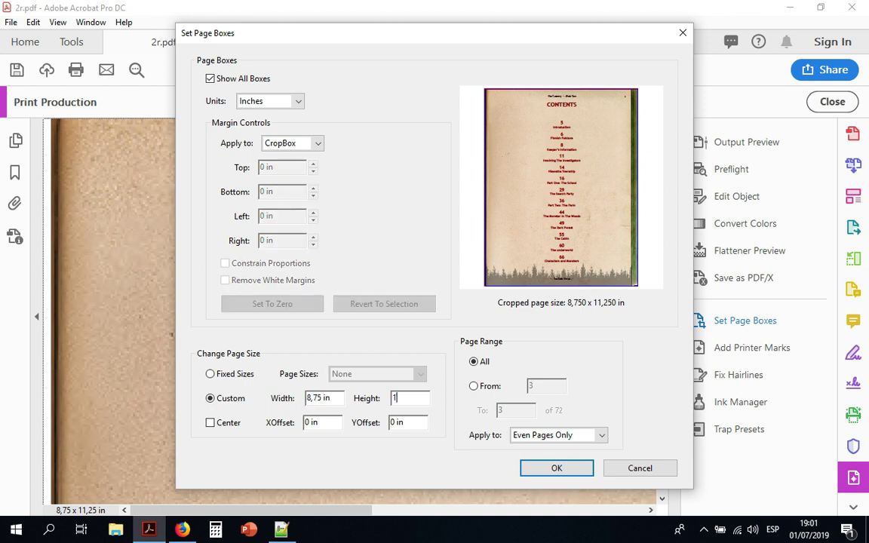
type("1,25")
key("Tab")
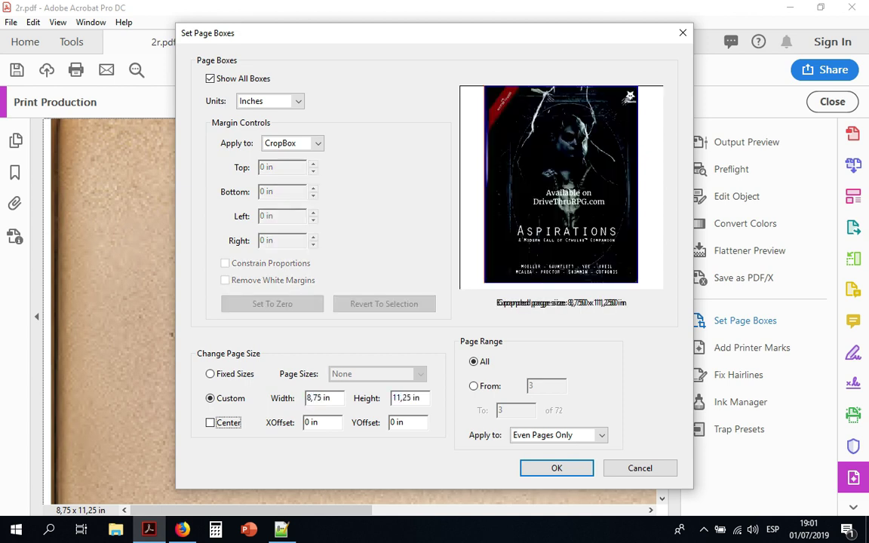
left_click(336, 422)
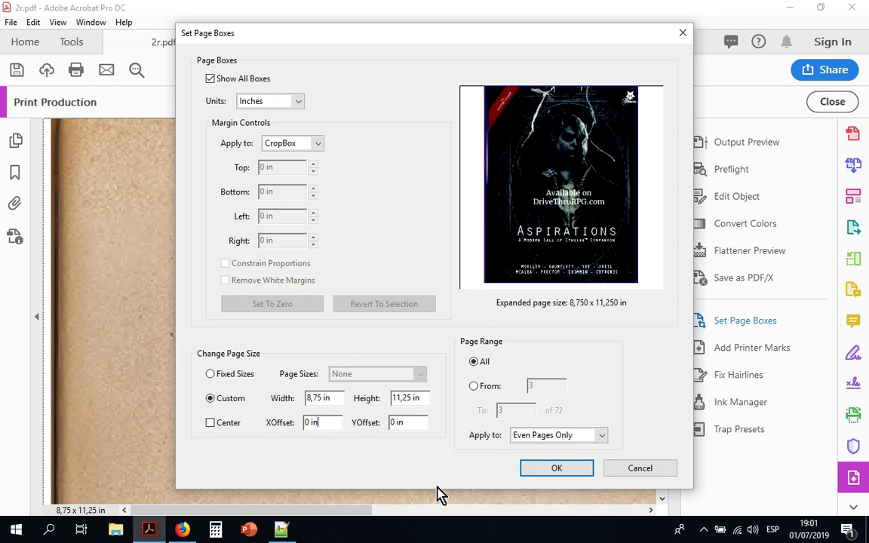
left_click(565, 468)
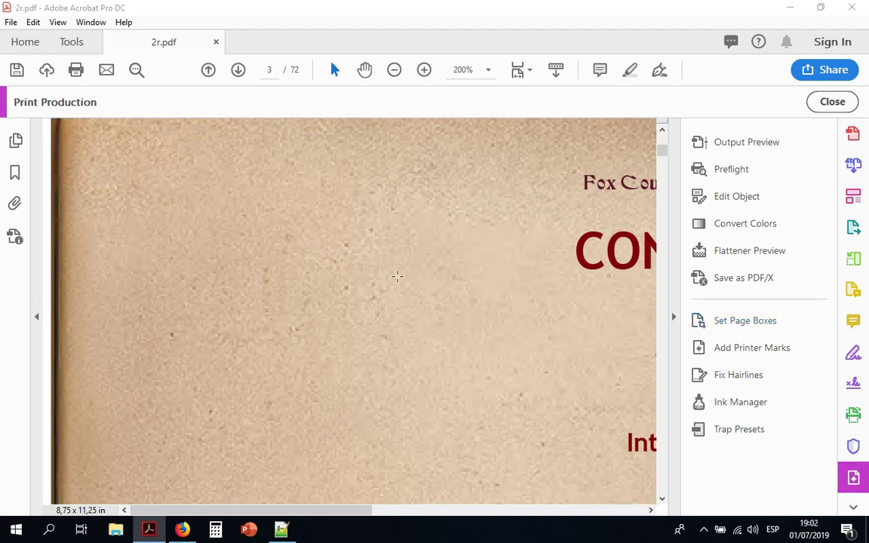
Examine the inner and outer edges where the contents page meets page 4 to compare the added width.
scroll(424, 323, "down", 15)
scroll(397, 276, "down", 10)
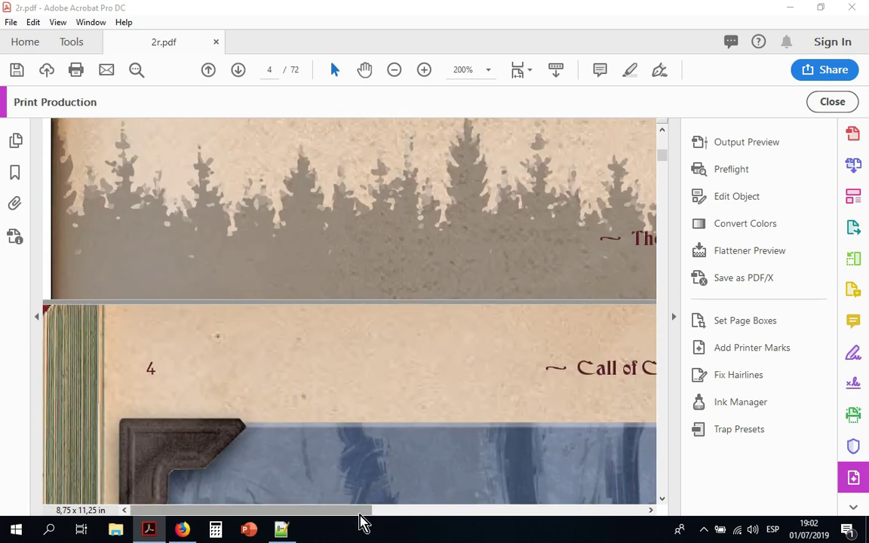
left_click_drag(359, 514, 645, 538)
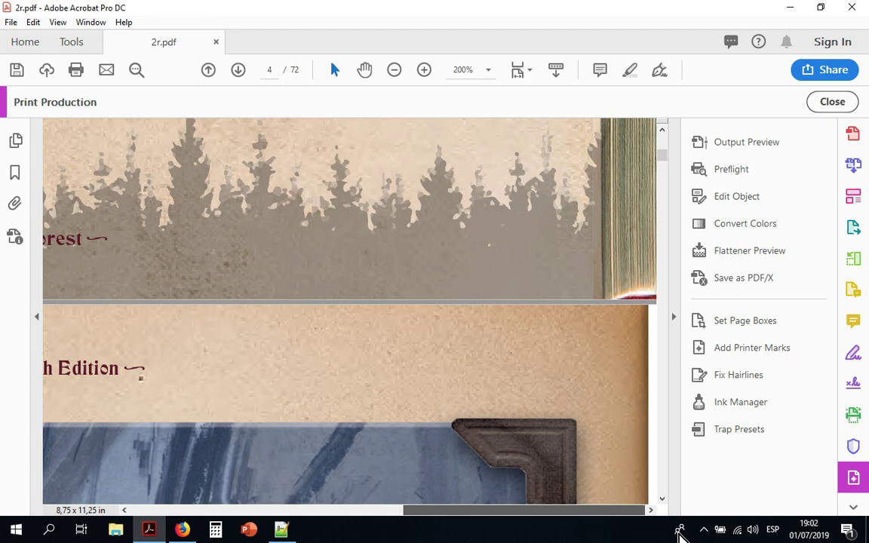
scroll(347, 309, "down", 4)
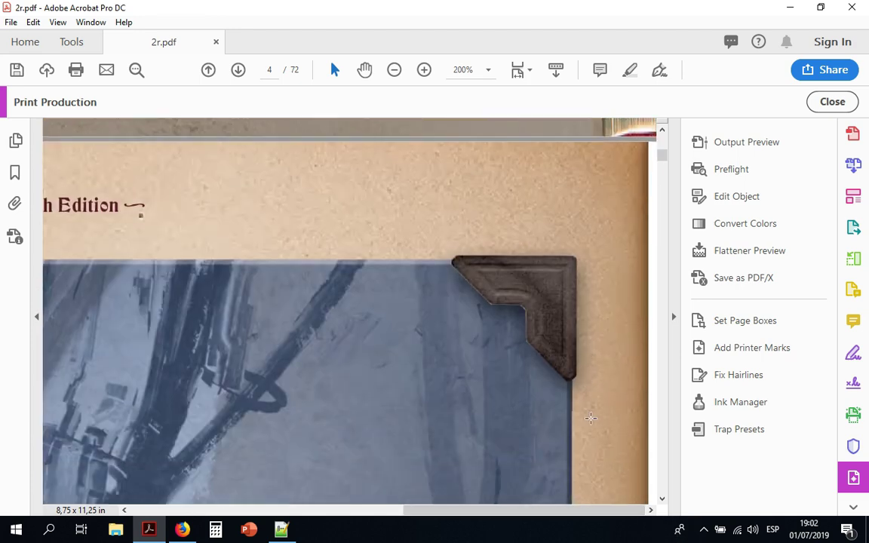
left_click(394, 70)
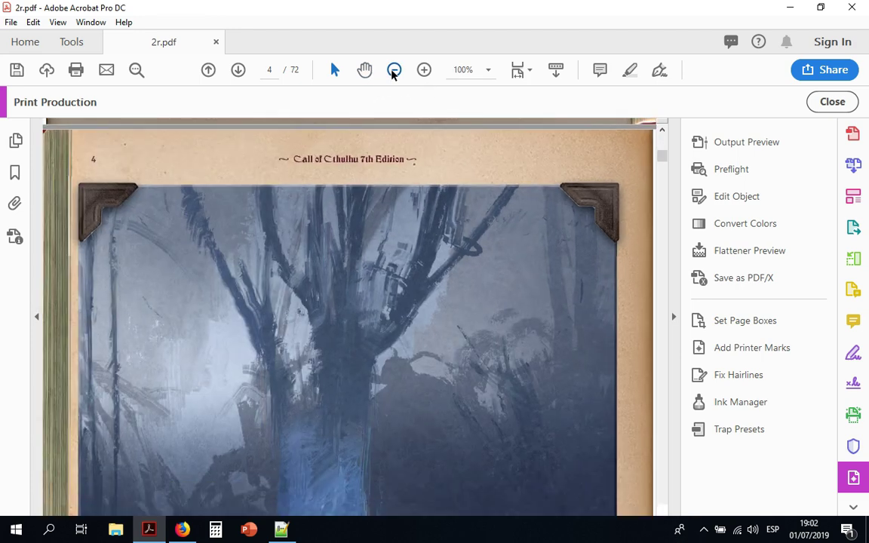
left_click(393, 70)
Review the cover, credits and contents pages at 66.7% to compare the edges of odd and even pages.
scroll(324, 249, "up", 7)
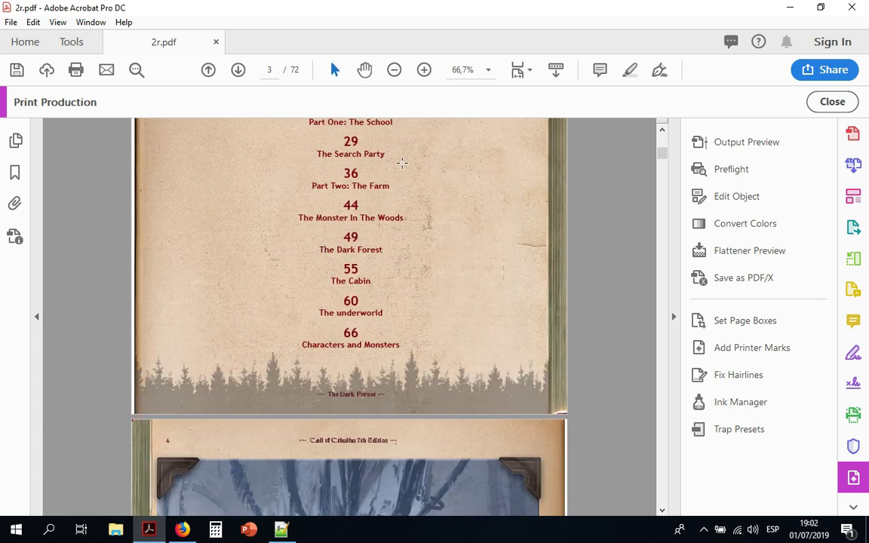
left_click(486, 394)
left_click(511, 453)
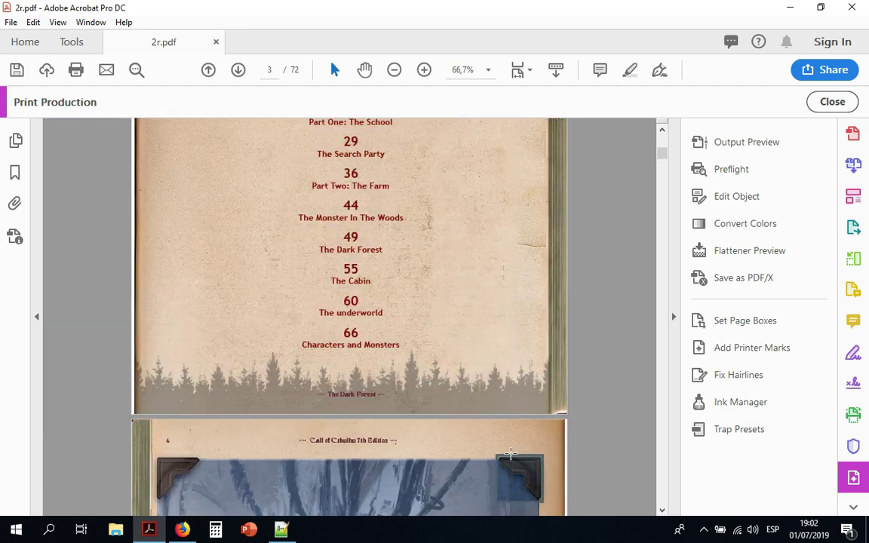
left_click(478, 447)
left_click(478, 242)
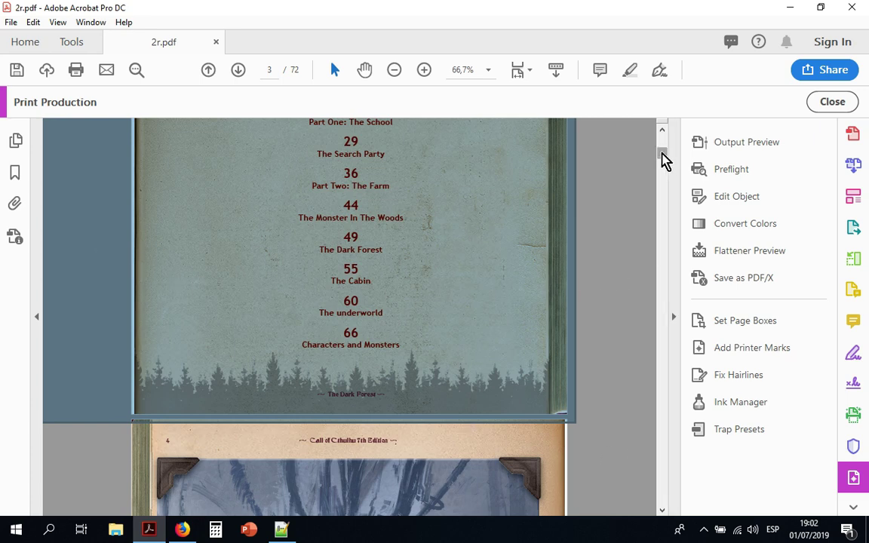
left_click_drag(664, 160, 665, 135)
scroll(625, 375, "down", 4)
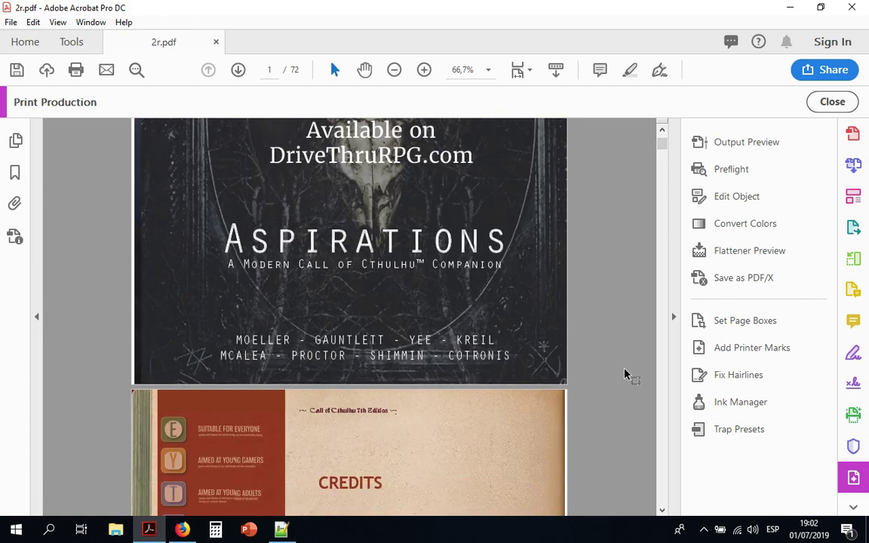
scroll(625, 374, "down", 15)
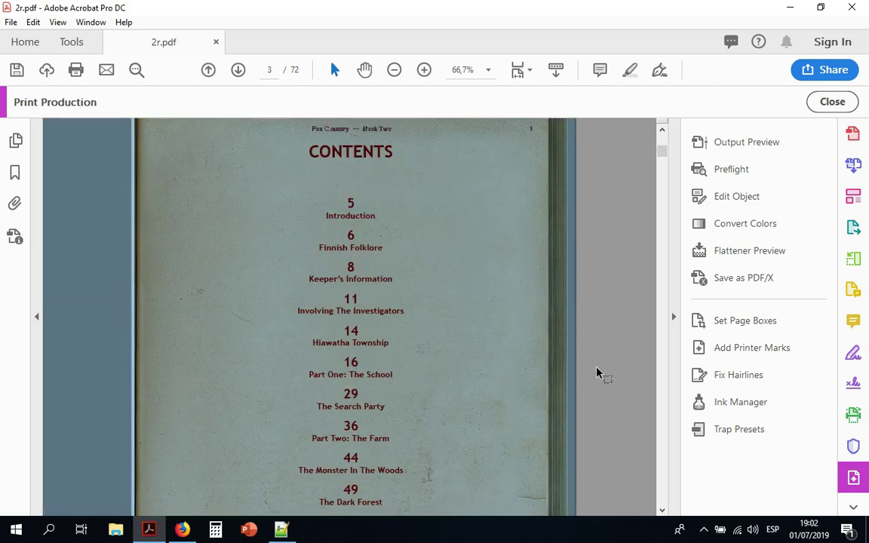
scroll(396, 249, "up", 6)
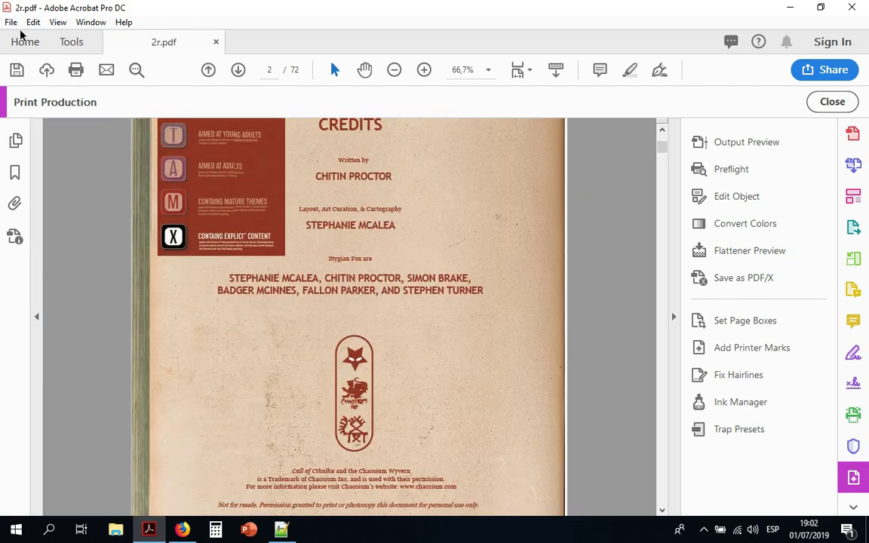
Recheck the document's page size in its properties after resizing the odd and even pages.
left_click(12, 22)
left_click(68, 243)
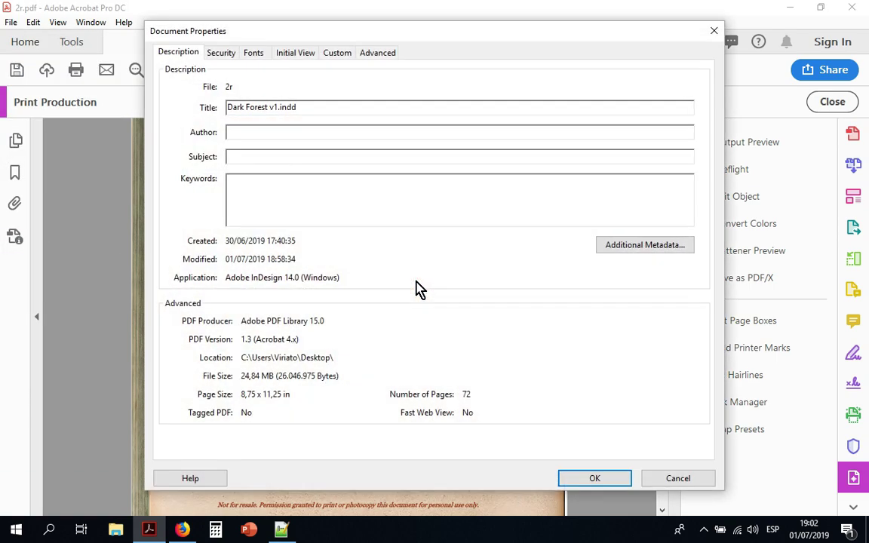
left_click(603, 480)
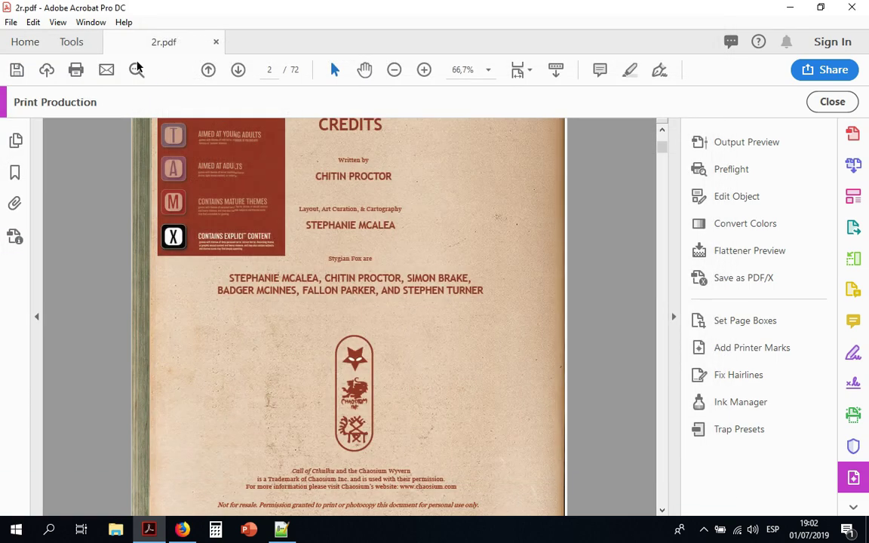
Save the resized PDF to the desktop as 2rb, close it and minimize Acrobat.
left_click(14, 23)
left_click(79, 109)
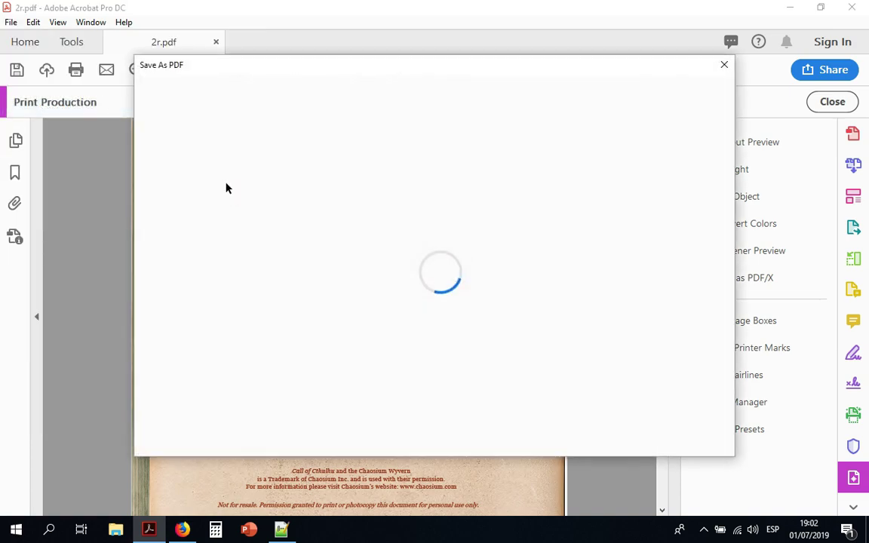
left_click(428, 264)
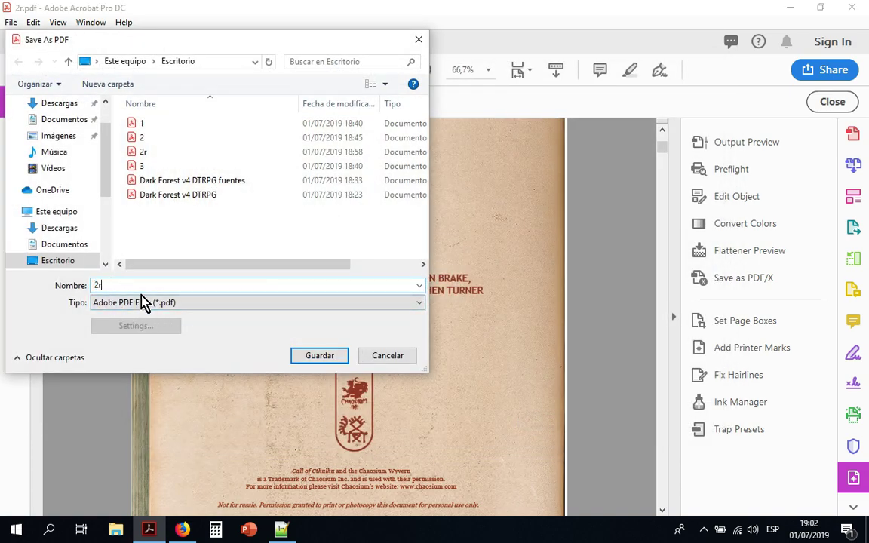
type("b")
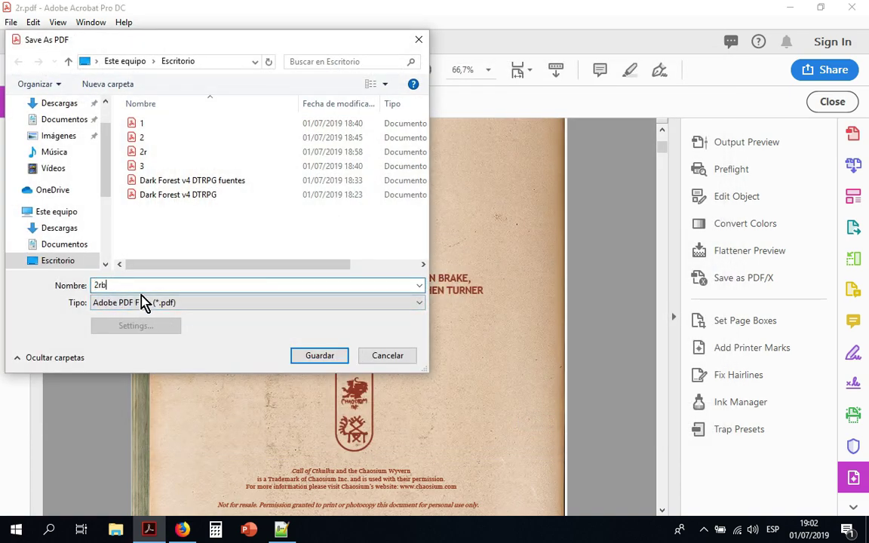
left_click(322, 358)
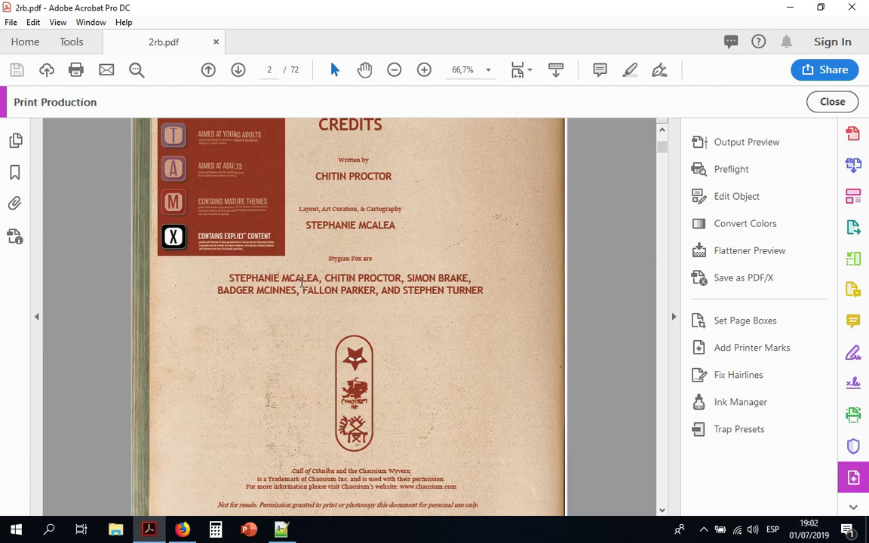
left_click(216, 43)
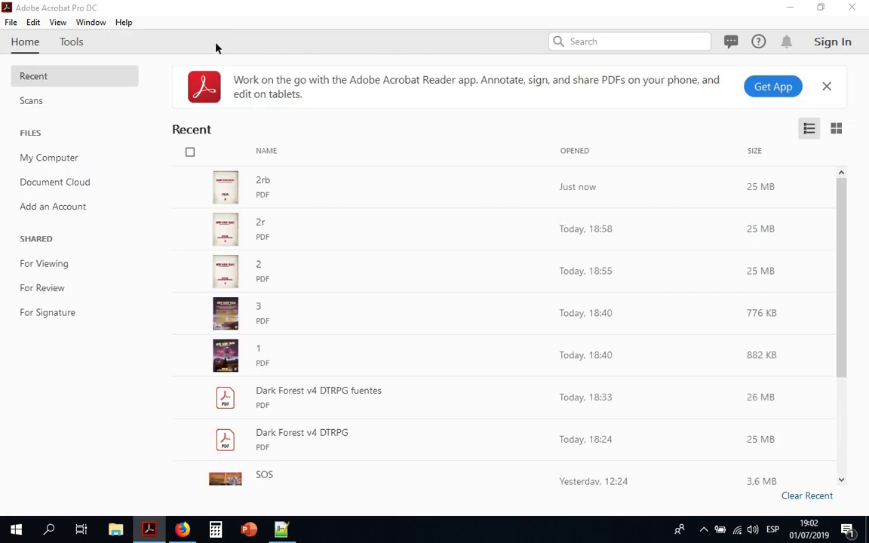
left_click(791, 7)
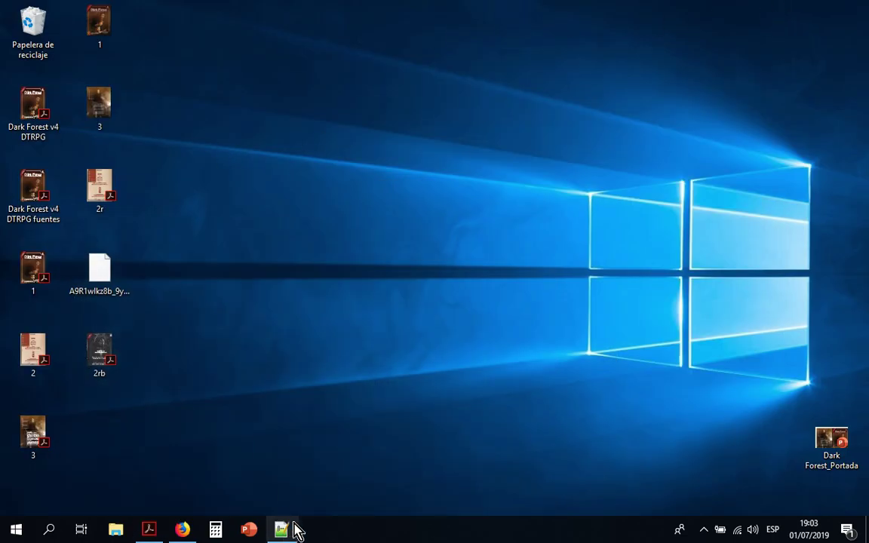
Switch to the Lulu xPress project in Firefox and try to replace the interior file with 2rb.pdf.
left_click(182, 530)
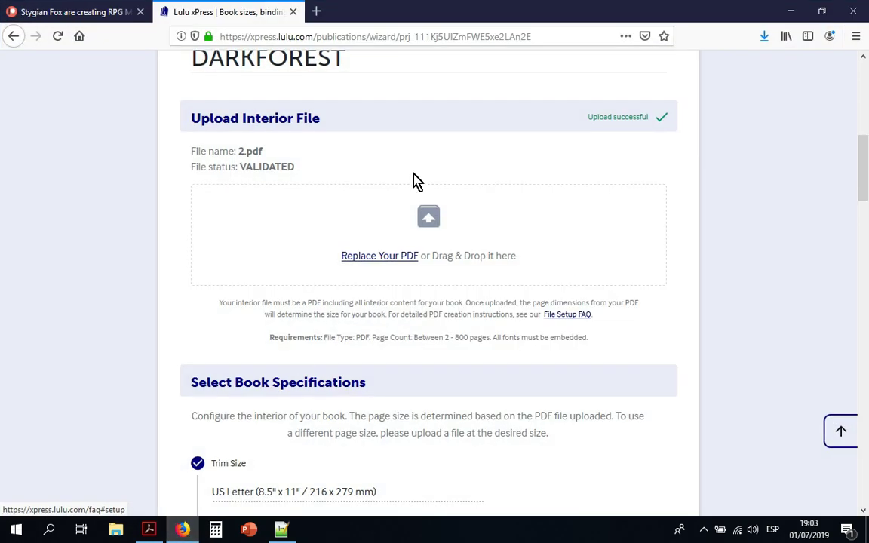
left_click(385, 257)
left_click(509, 144)
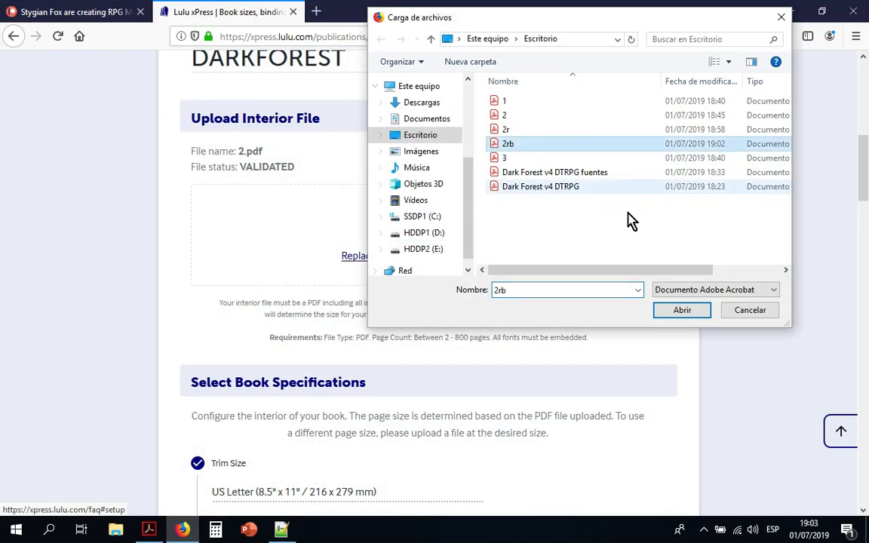
left_click(679, 311)
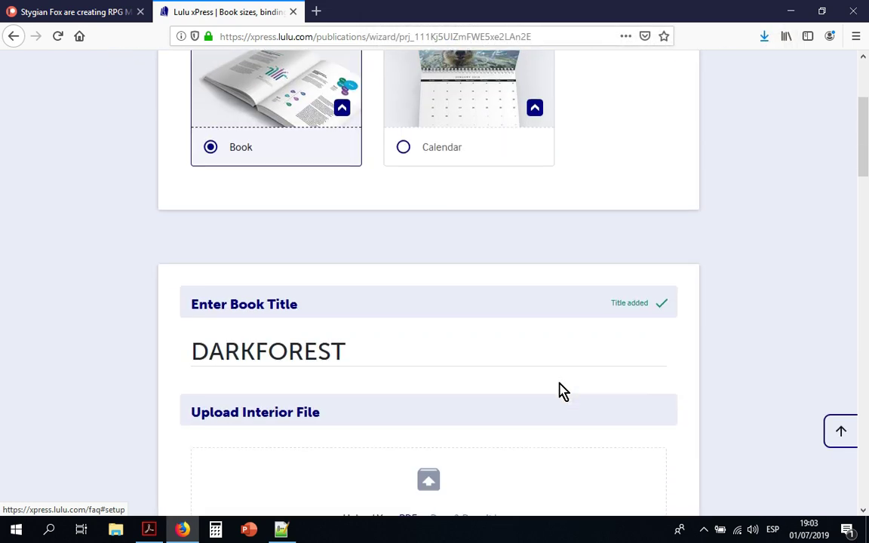
Upload 2rb.pdf from the desktop as the interior file of the DARKFOREST book and check its upload status.
scroll(562, 390, "down", 5)
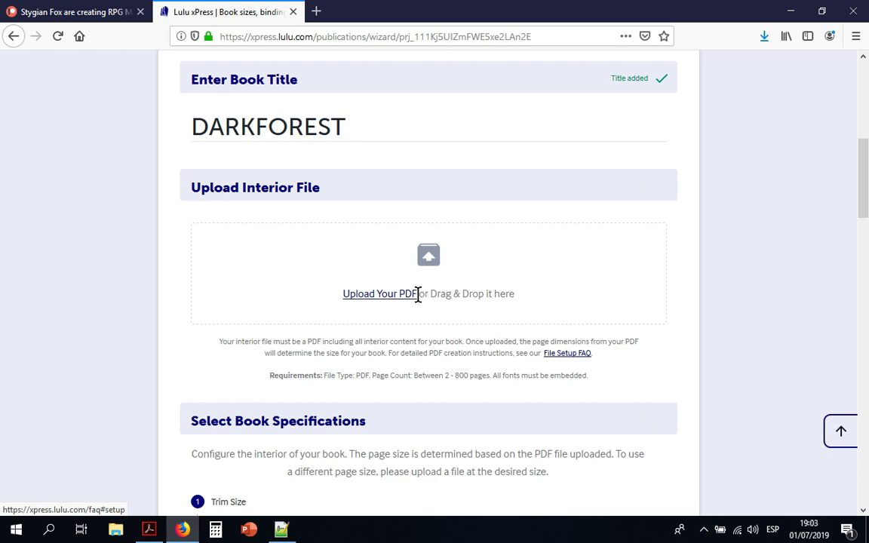
scroll(558, 287, "down", 3)
scroll(576, 282, "up", 4)
scroll(576, 281, "up", 3)
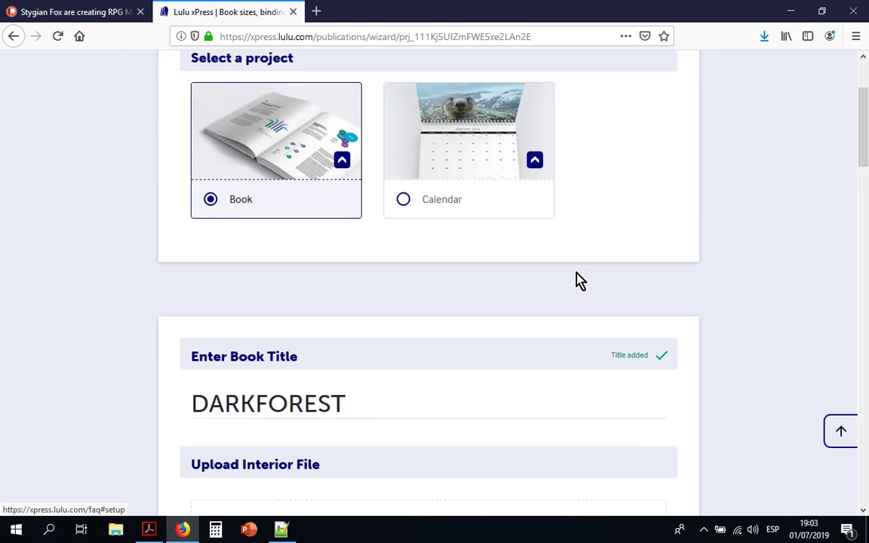
scroll(576, 281, "down", 4)
left_click(388, 225)
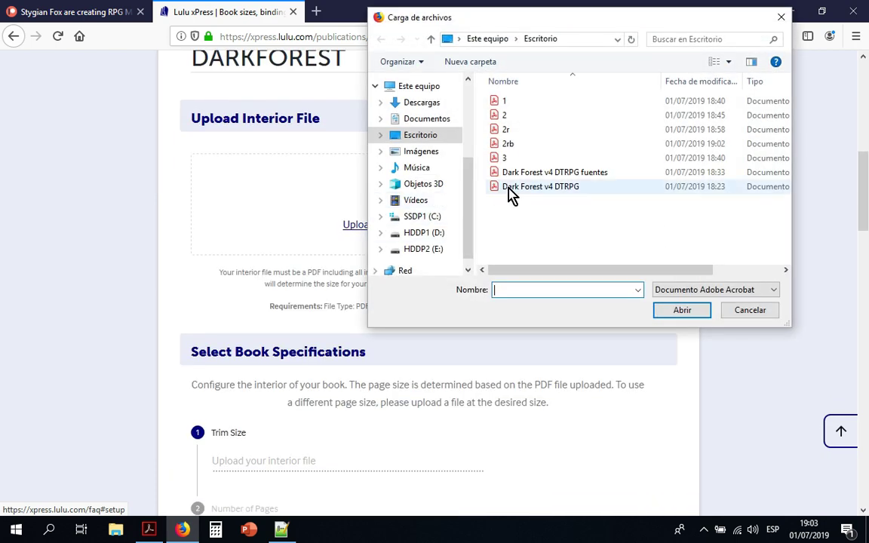
left_click(511, 145)
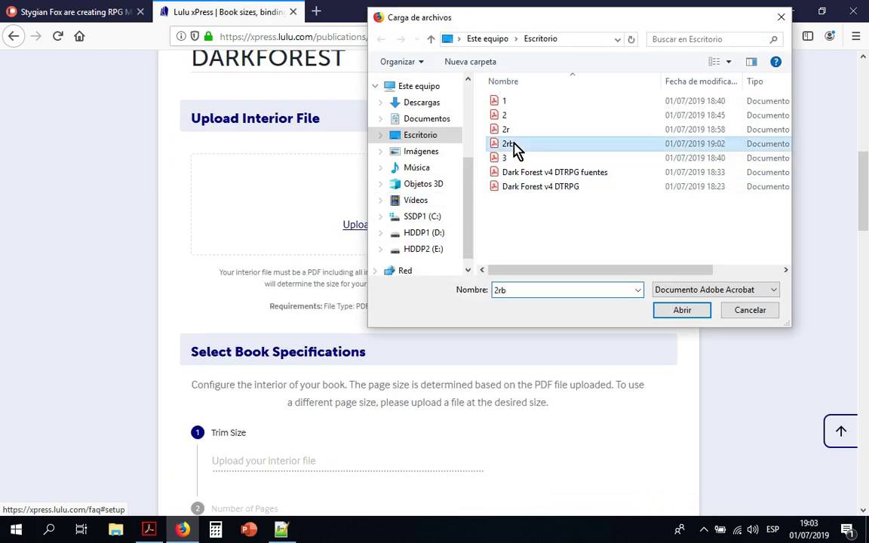
left_click(682, 310)
scroll(510, 382, "up", 5)
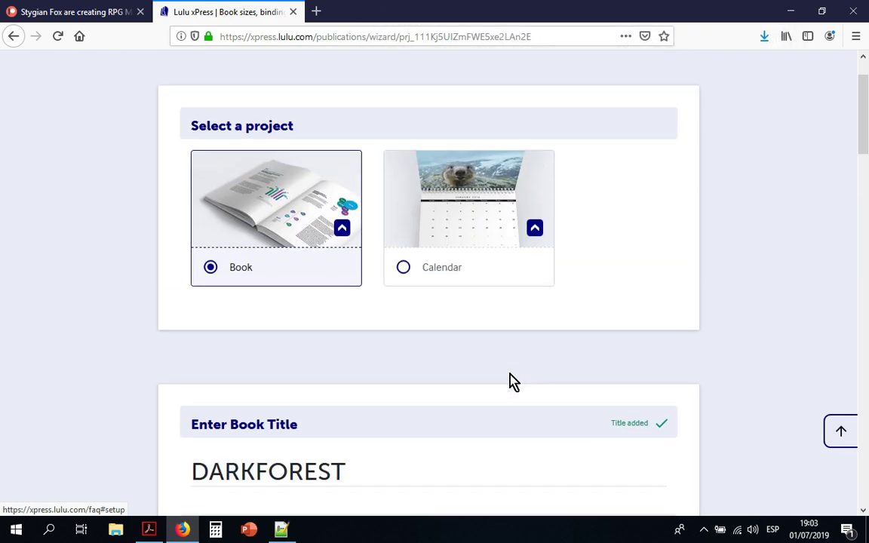
scroll(510, 381, "down", 5)
scroll(510, 382, "up", 3)
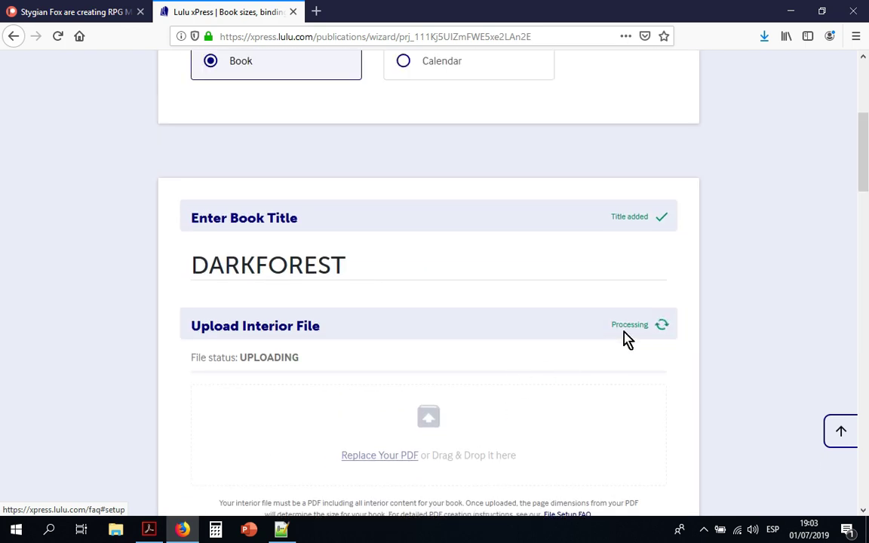
Monitor the interior file's upload and validation status until processing of 2rb.pdf is finished.
scroll(556, 376, "down", 5)
scroll(556, 376, "up", 2)
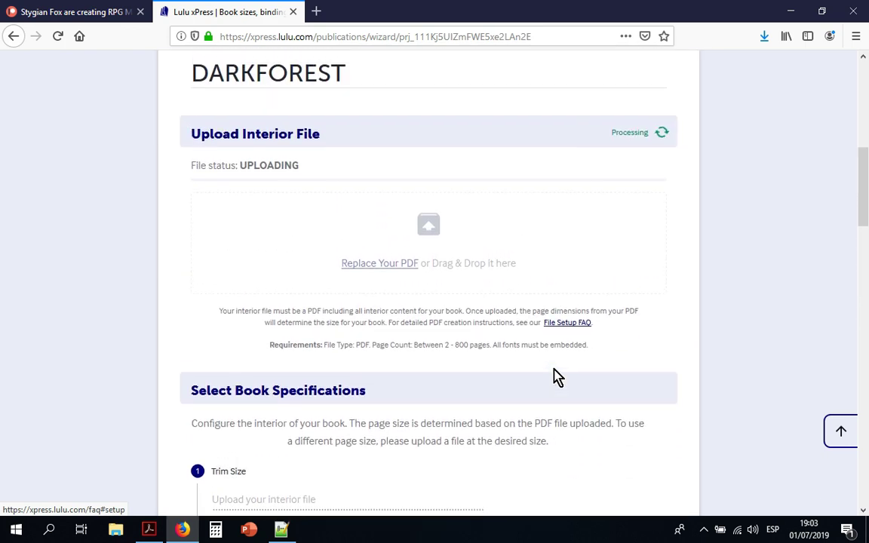
scroll(555, 378, "down", 3)
scroll(532, 355, "up", 1)
scroll(533, 354, "up", 3)
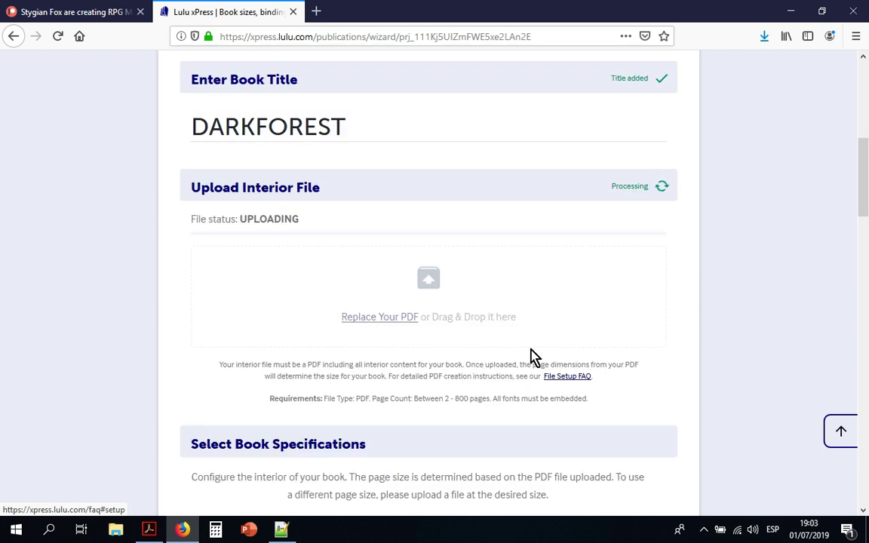
scroll(532, 355, "down", 5)
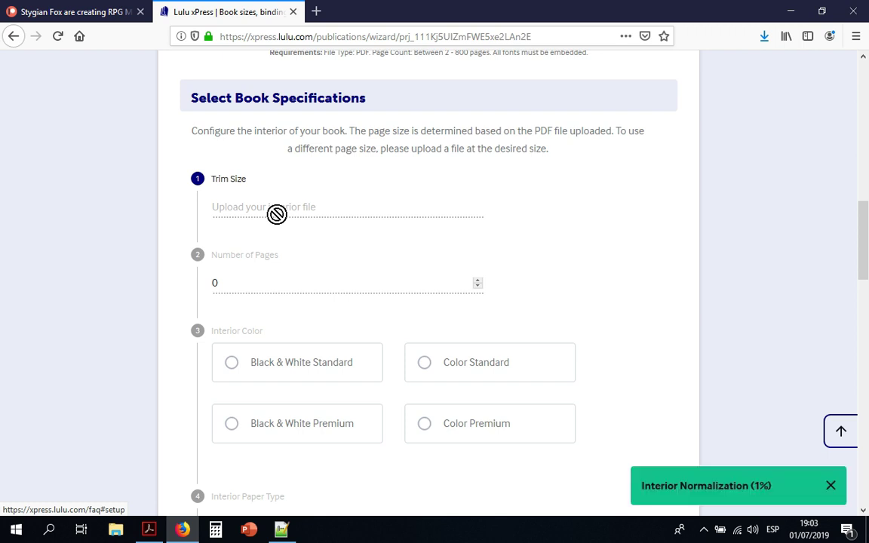
scroll(581, 249, "up", 5)
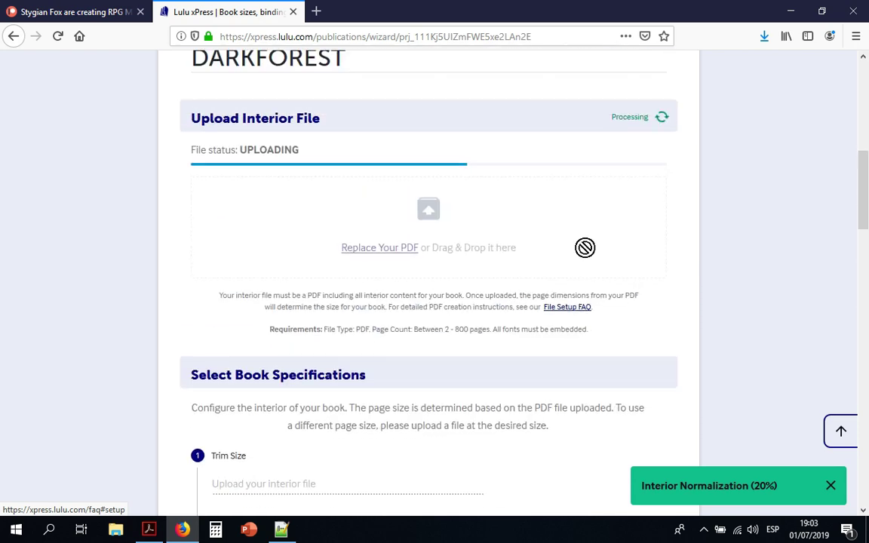
scroll(585, 249, "down", 2)
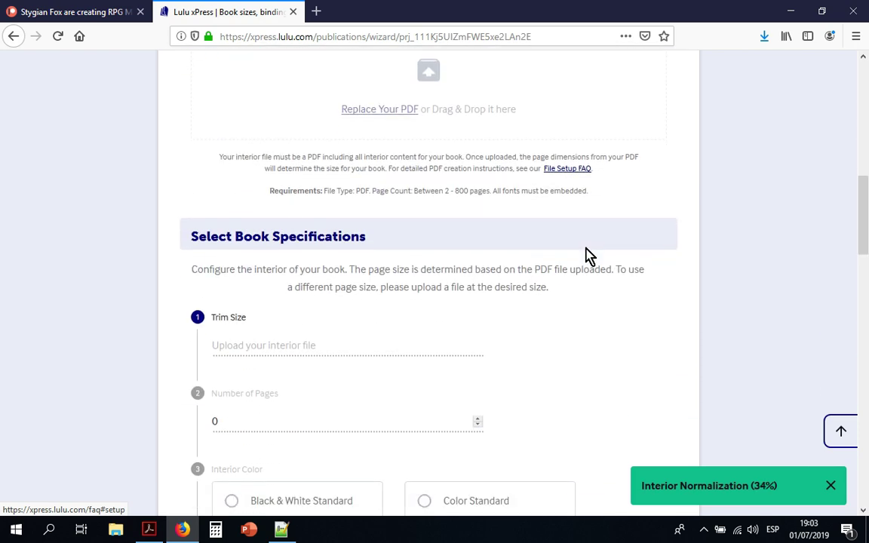
scroll(589, 255, "down", 5)
scroll(588, 255, "up", 8)
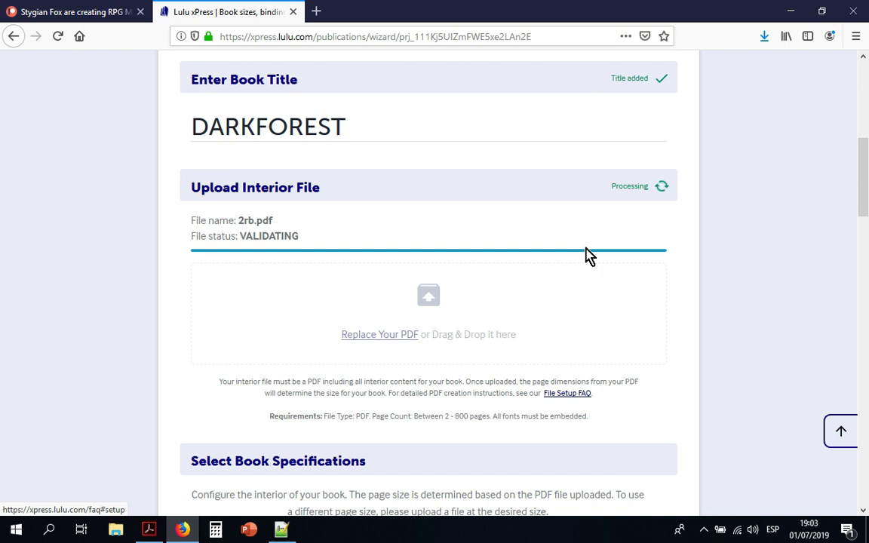
double_click(262, 236)
left_click(296, 258)
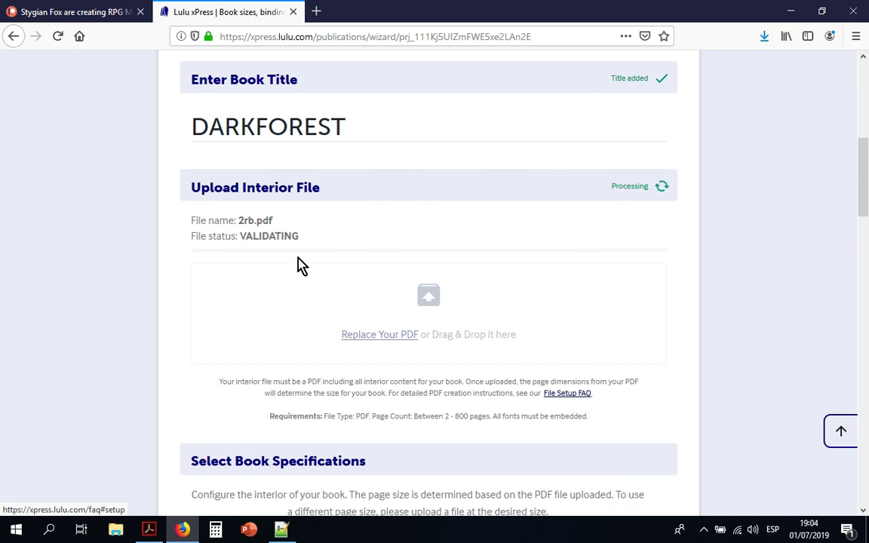
double_click(275, 235)
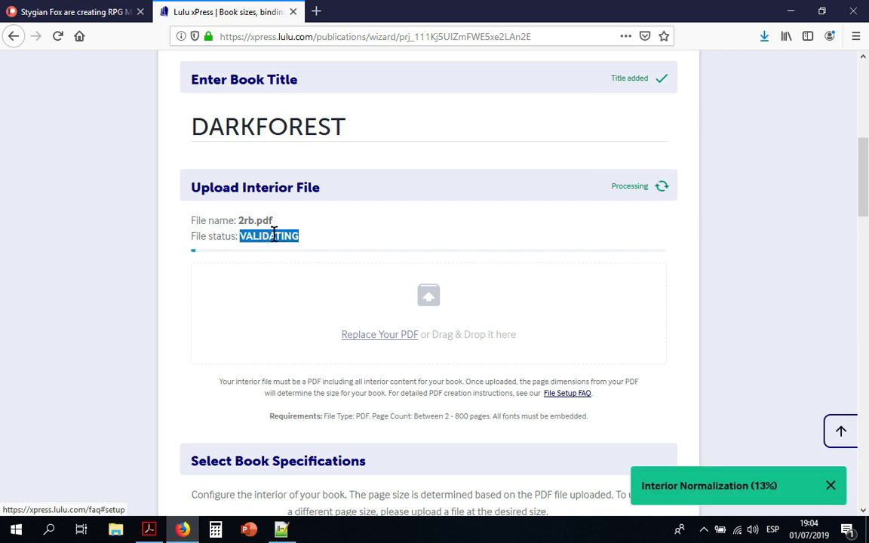
left_click_drag(282, 243, 315, 251)
scroll(360, 296, "down", 3)
scroll(365, 278, "up", 3)
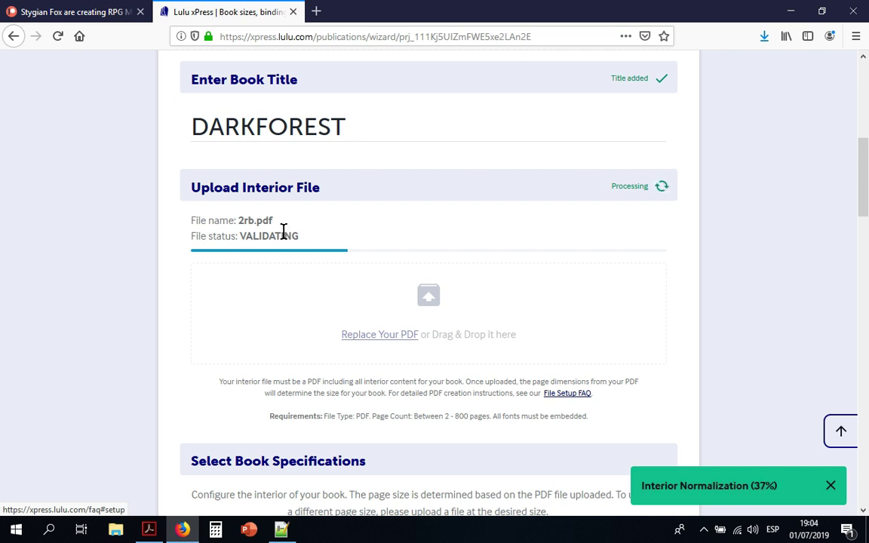
scroll(284, 230, "down", 3)
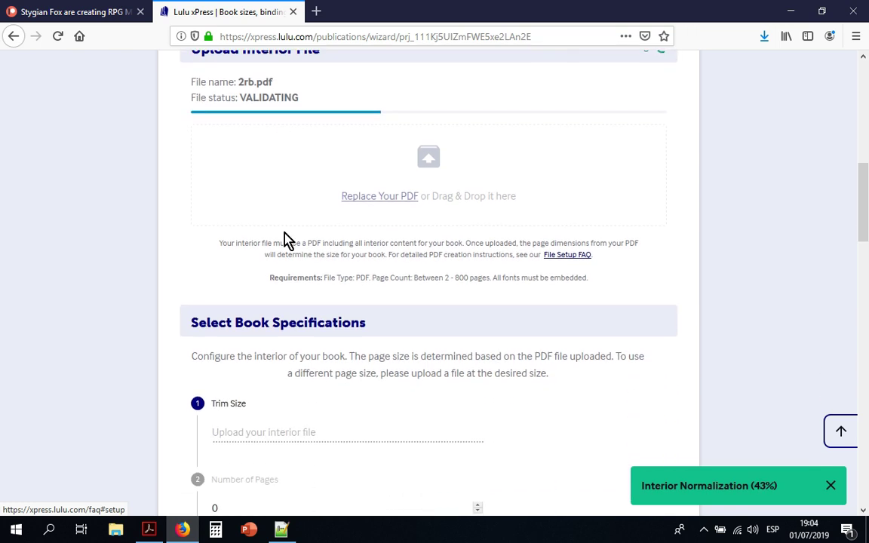
scroll(284, 240, "up", 2)
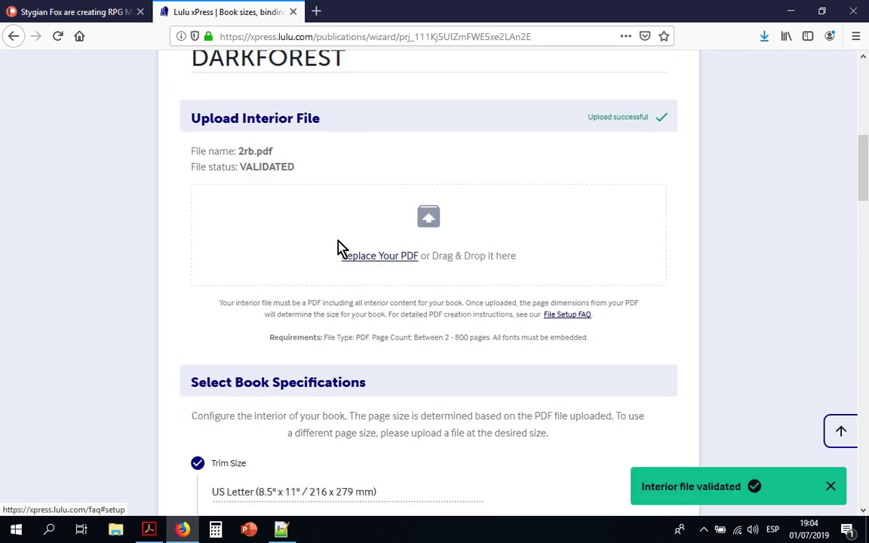
Set the book's interior color to Color Standard and its interior paper type to 80# Coated White.
scroll(350, 241, "down", 5)
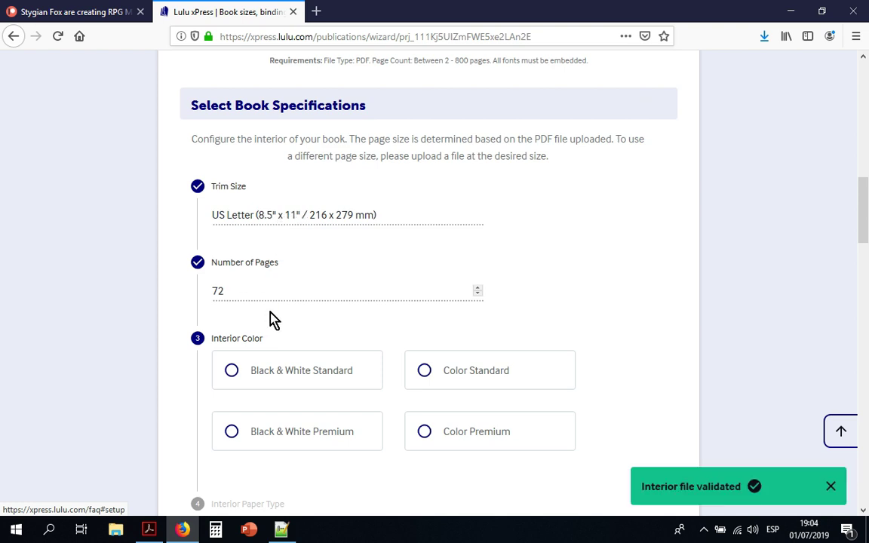
scroll(270, 321, "down", 1)
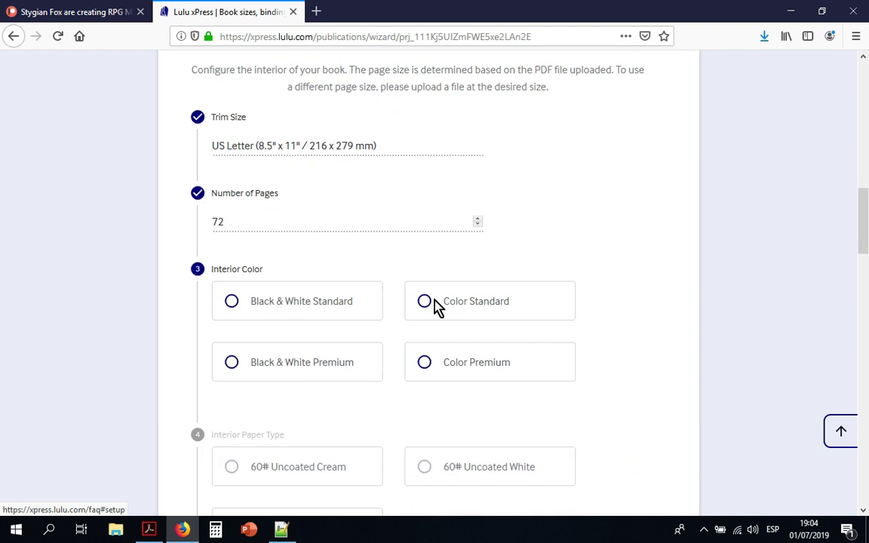
left_click(428, 306)
scroll(445, 325, "down", 3)
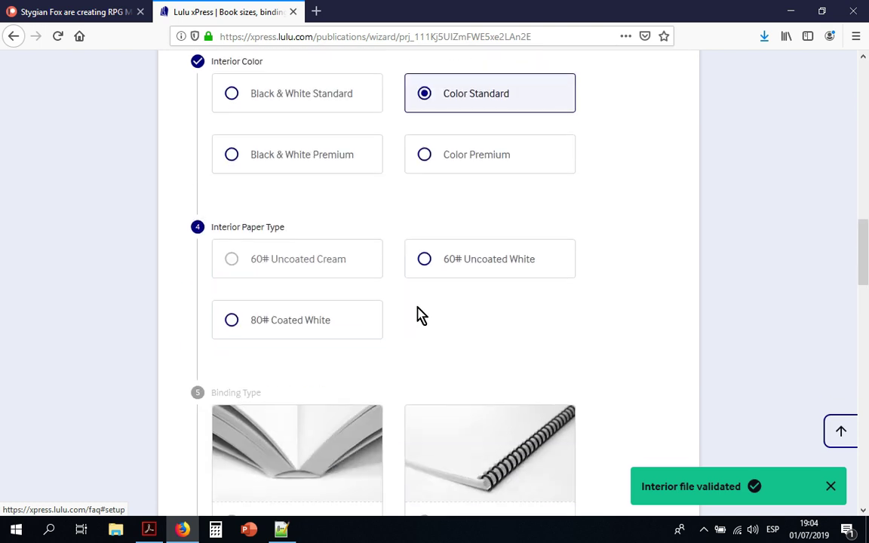
left_click(279, 329)
Choose Perfect Bound binding with a Glossy cover finish and check the cost per book.
scroll(470, 316, "down", 2)
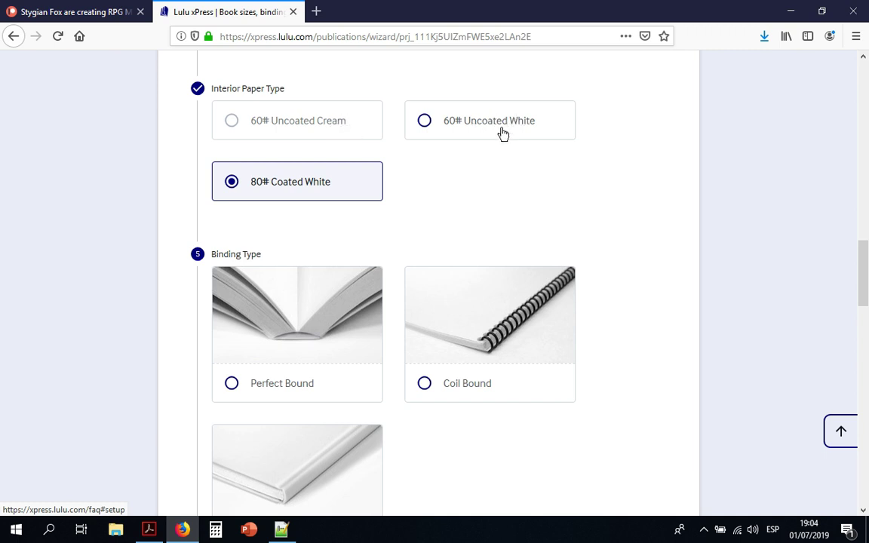
scroll(415, 275, "down", 2)
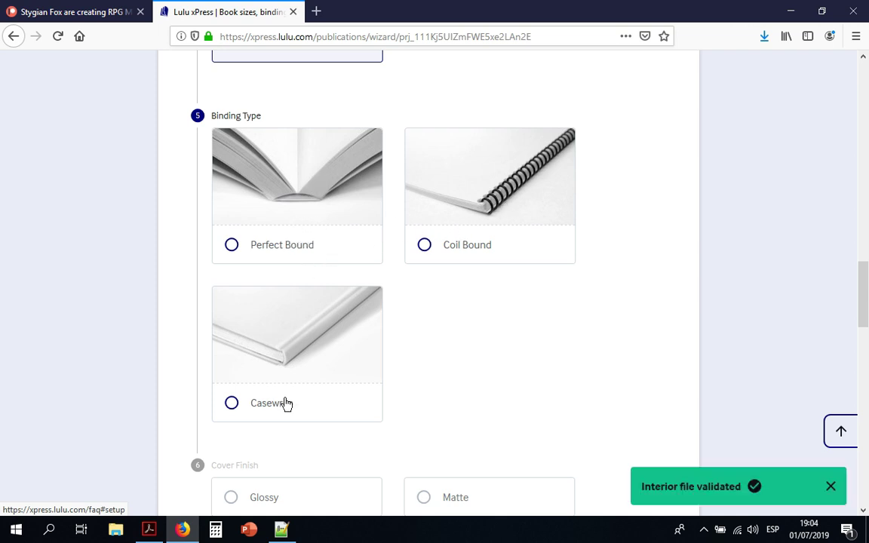
left_click(274, 249)
scroll(448, 330, "down", 3)
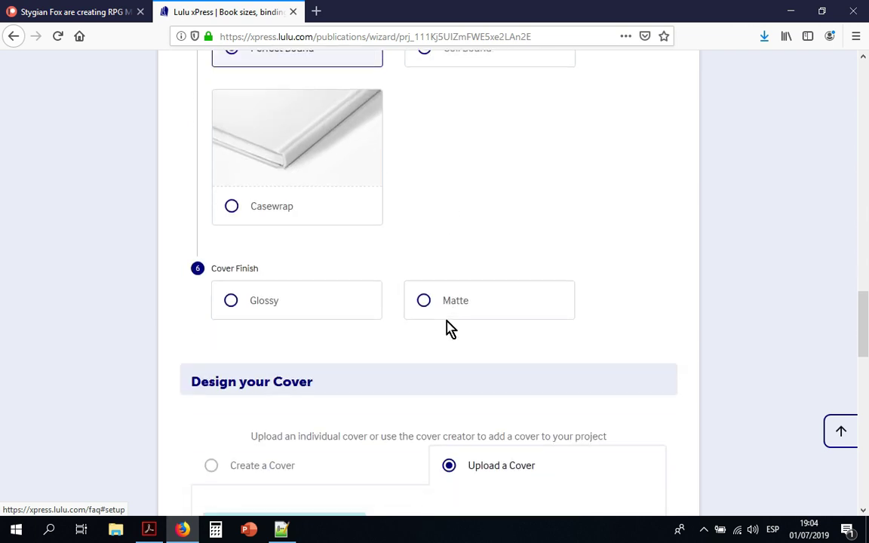
scroll(448, 330, "down", 1)
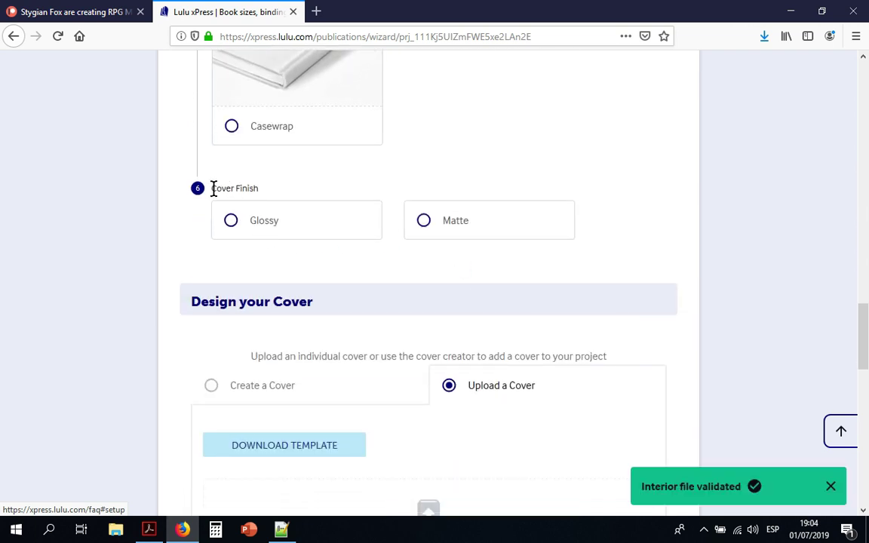
left_click(264, 224)
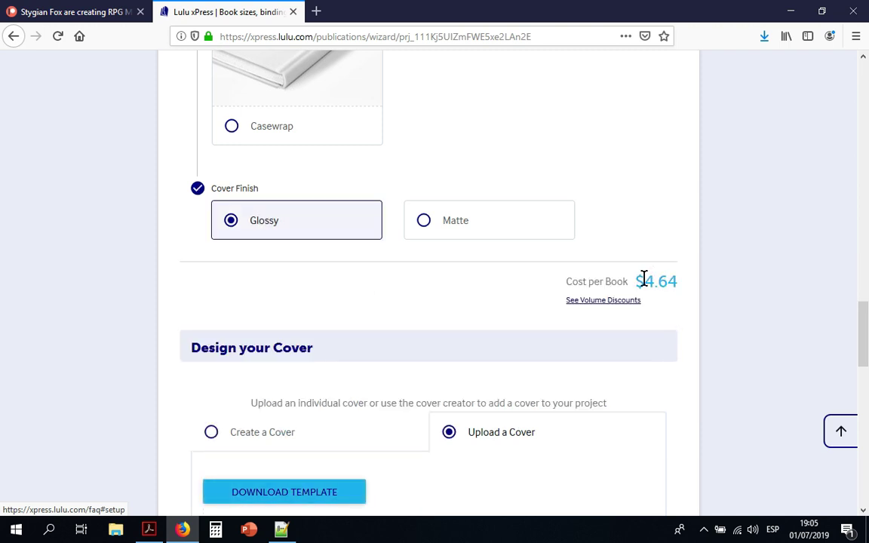
double_click(681, 278)
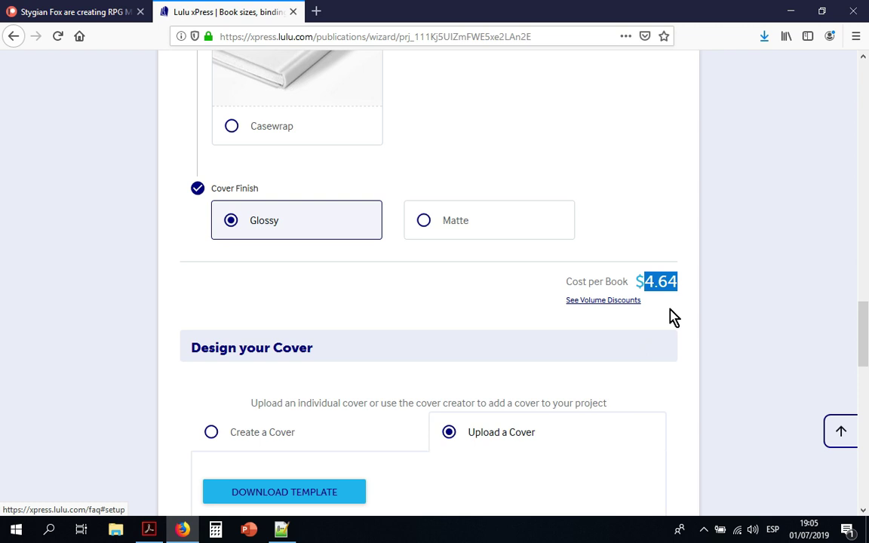
left_click(674, 317)
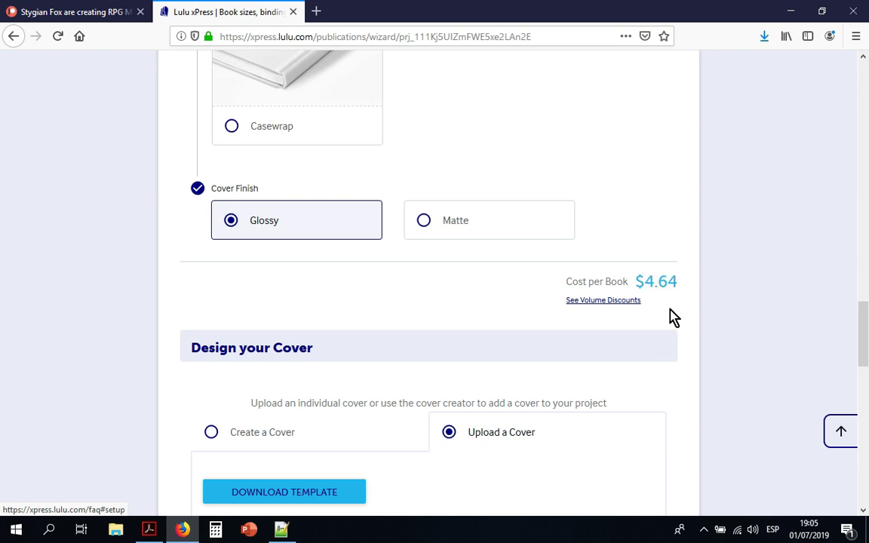
Download the cover template for the uploaded-cover option and open it with Adobe Acrobat DC.
scroll(547, 294, "down", 4)
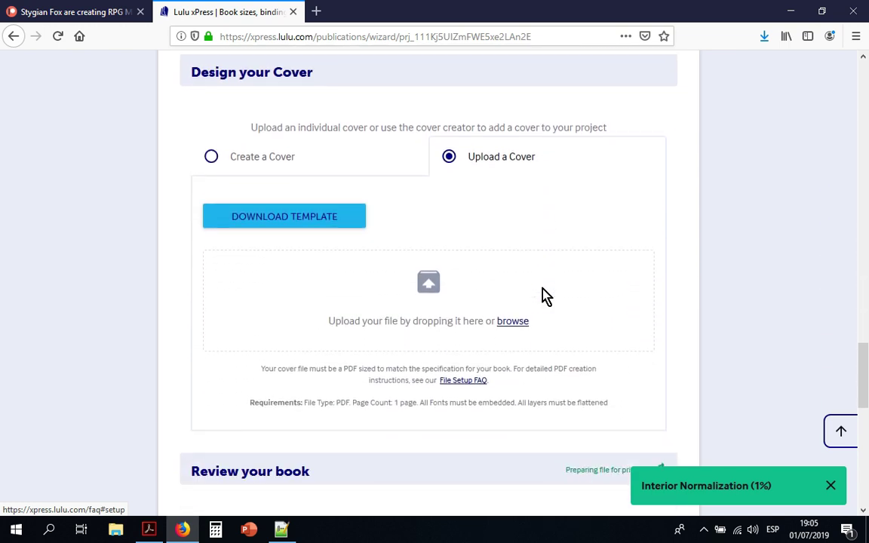
scroll(553, 289, "up", 2)
scroll(566, 272, "down", 2)
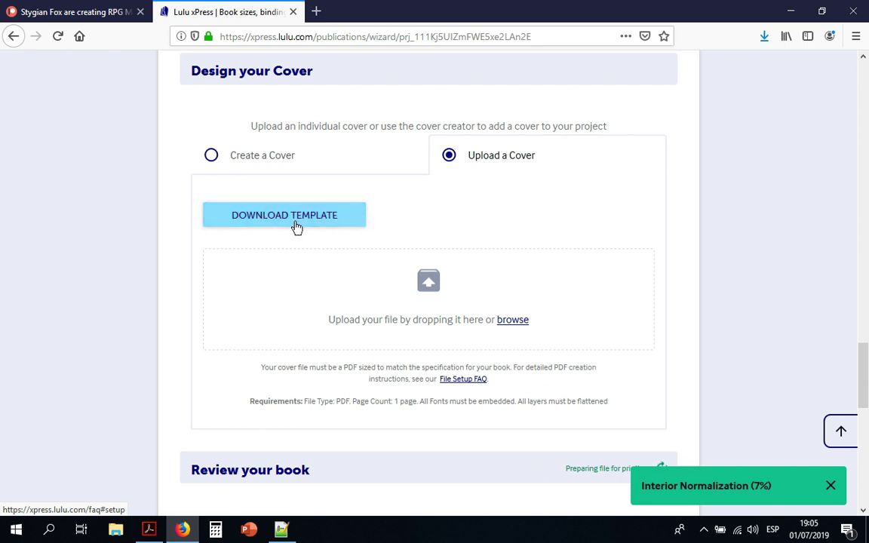
left_click(301, 223)
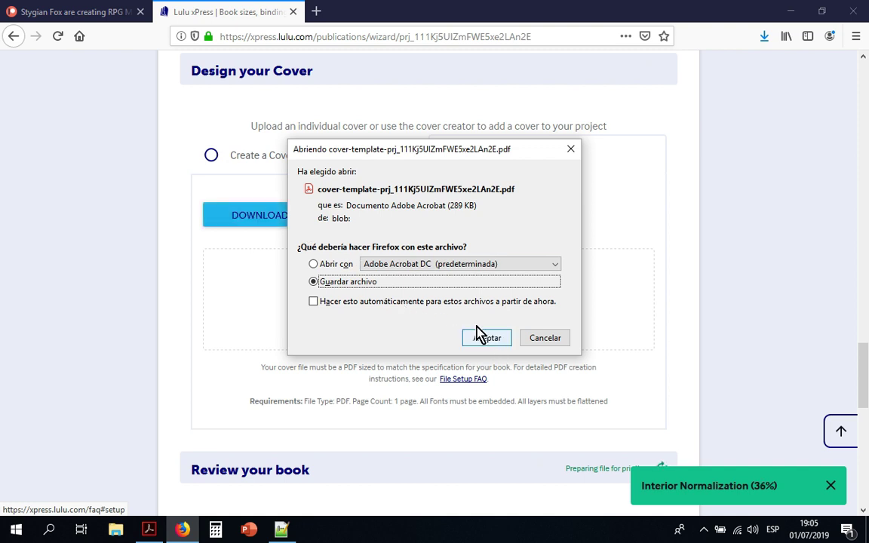
left_click(330, 265)
left_click(487, 338)
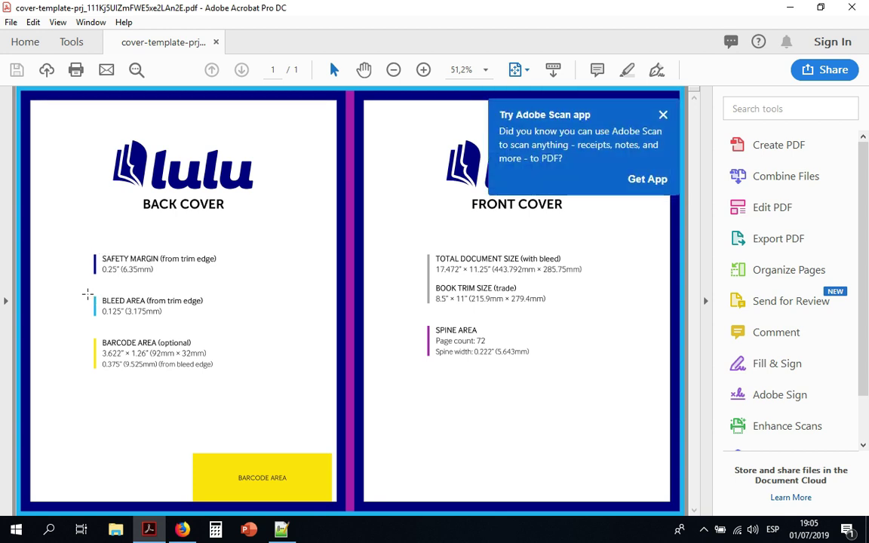
Dismiss the Adobe Scan notice and examine the cover template's bleed area, total document size and book trim size.
left_click_drag(86, 291, 219, 323)
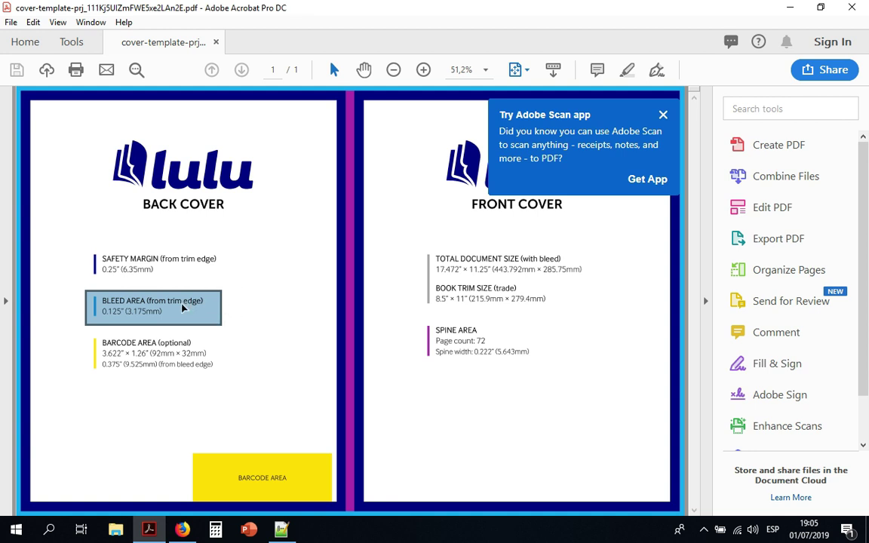
left_click(663, 116)
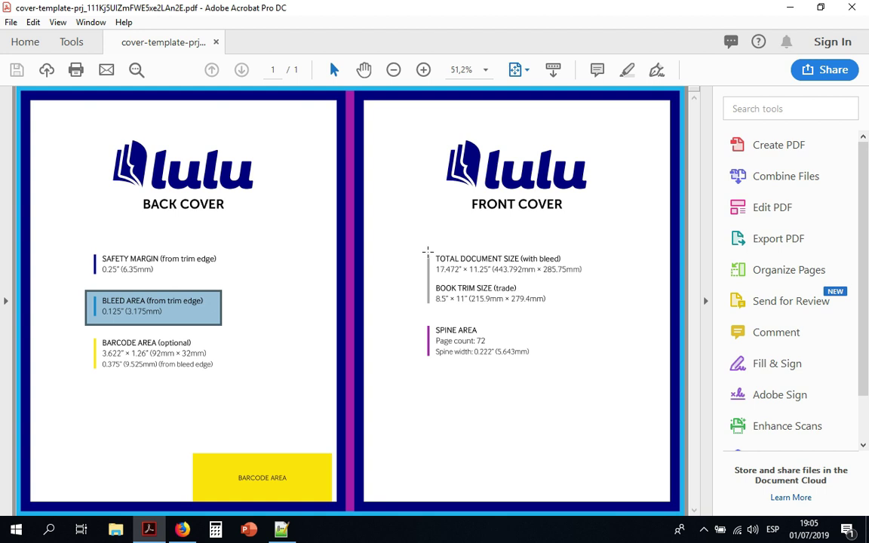
left_click_drag(418, 246, 602, 283)
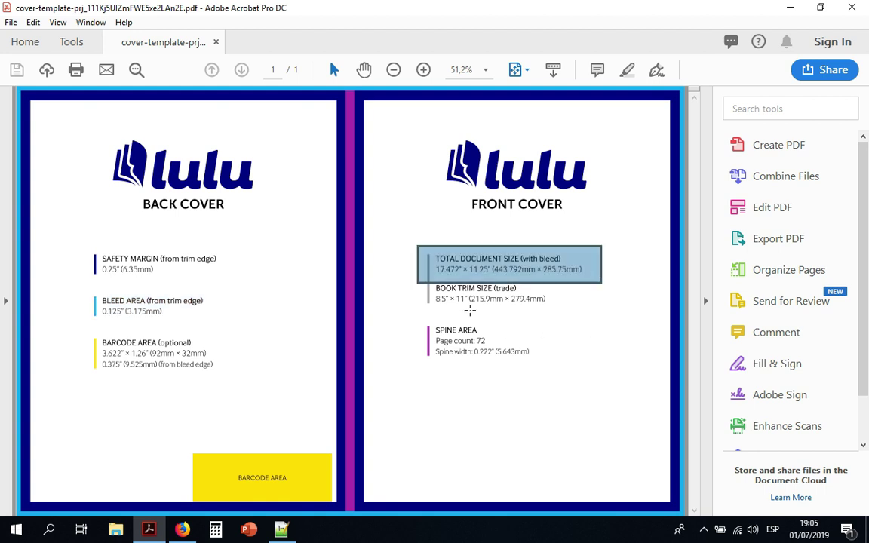
left_click(425, 287)
left_click_drag(417, 283, 588, 319)
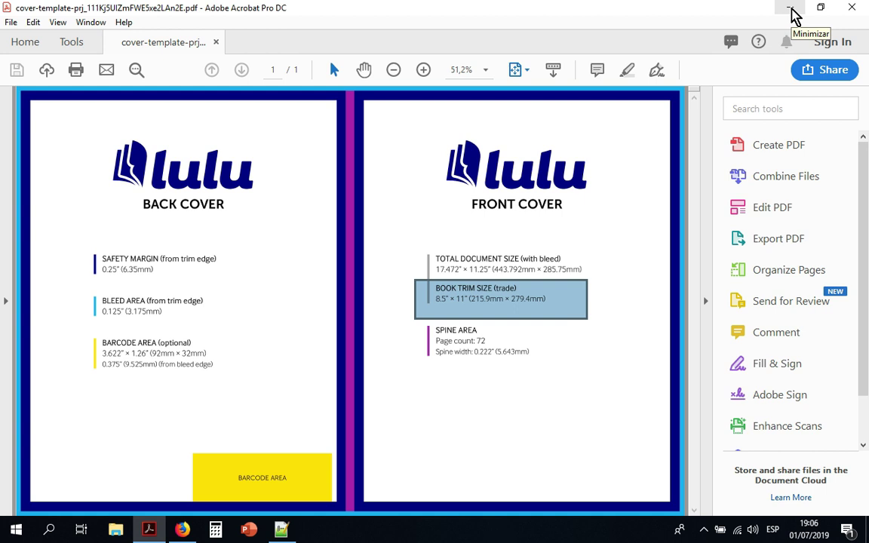
Switch to PowerPoint, create a blank presentation and shrink its window so it sits over the cover template.
left_click(249, 532)
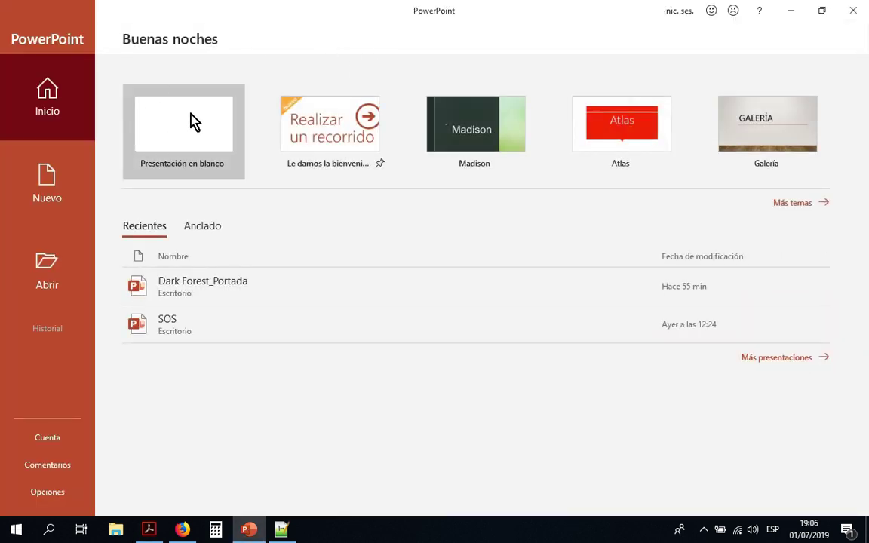
left_click(191, 122)
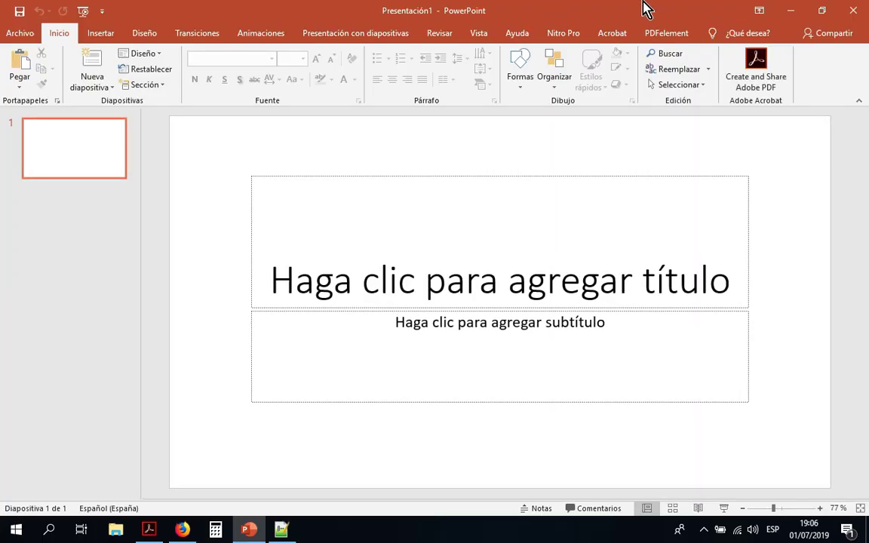
double_click(645, 9)
left_click_drag(505, 27, 305, 81)
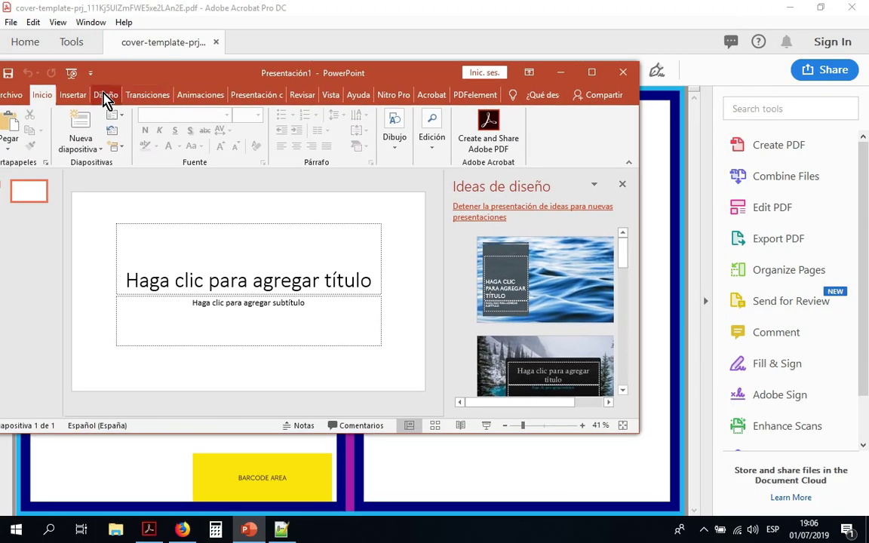
Set a custom slide size of 44.379 cm wide by 28.575 cm high, scaling the content with Maximize.
left_click(107, 93)
left_click_drag(415, 79, 155, 84)
left_click(307, 140)
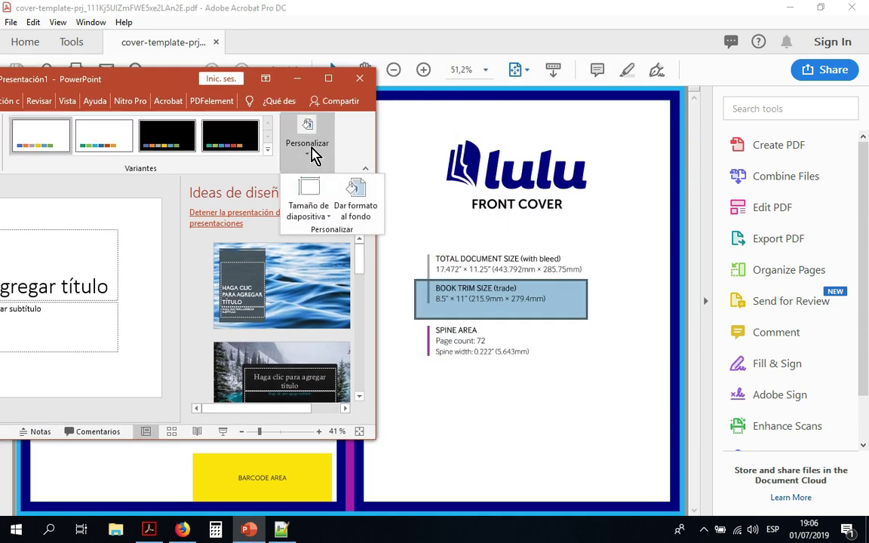
left_click(323, 213)
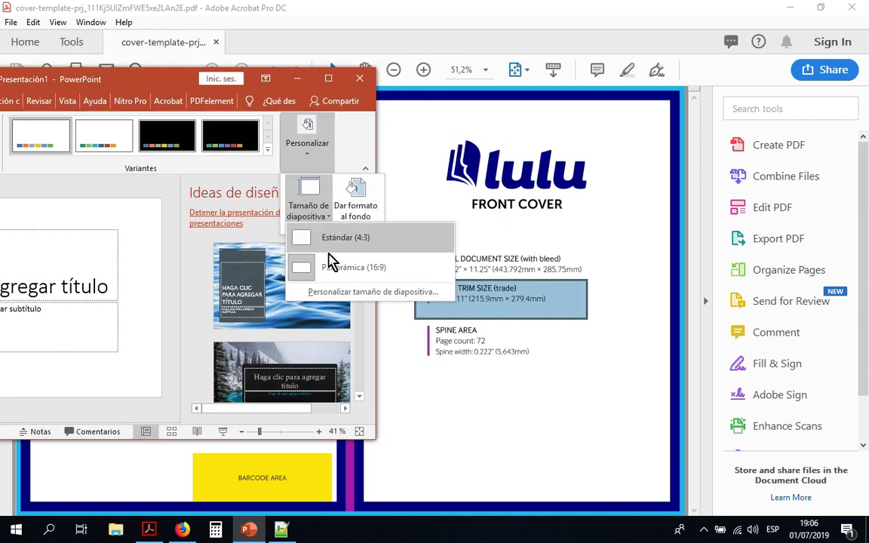
left_click(338, 293)
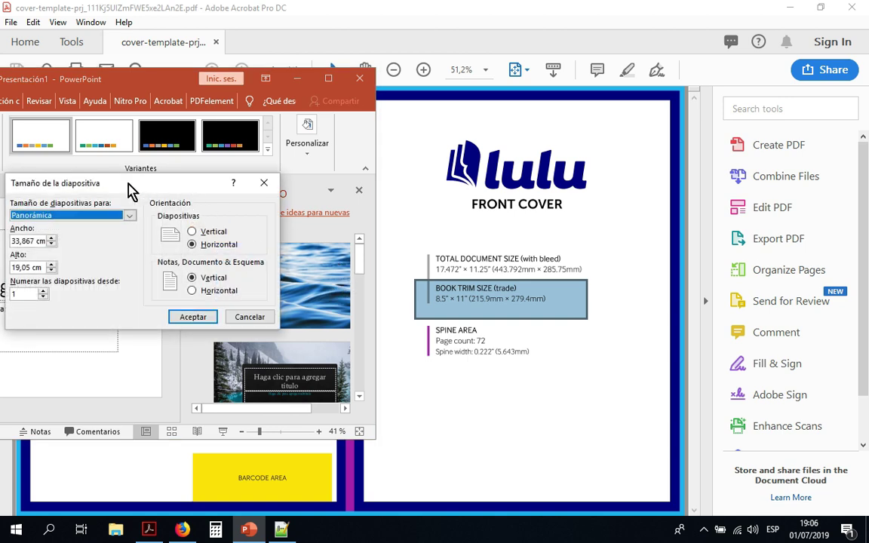
left_click_drag(128, 190, 231, 185)
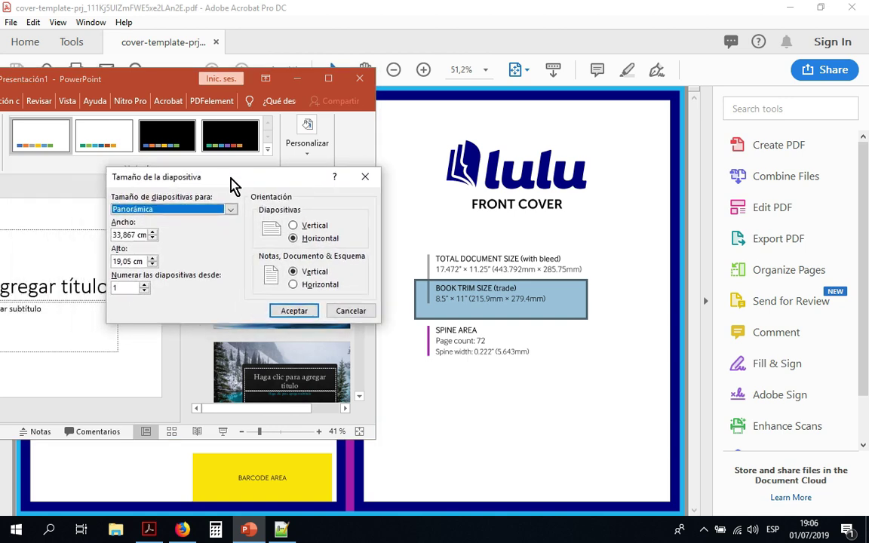
double_click(121, 234)
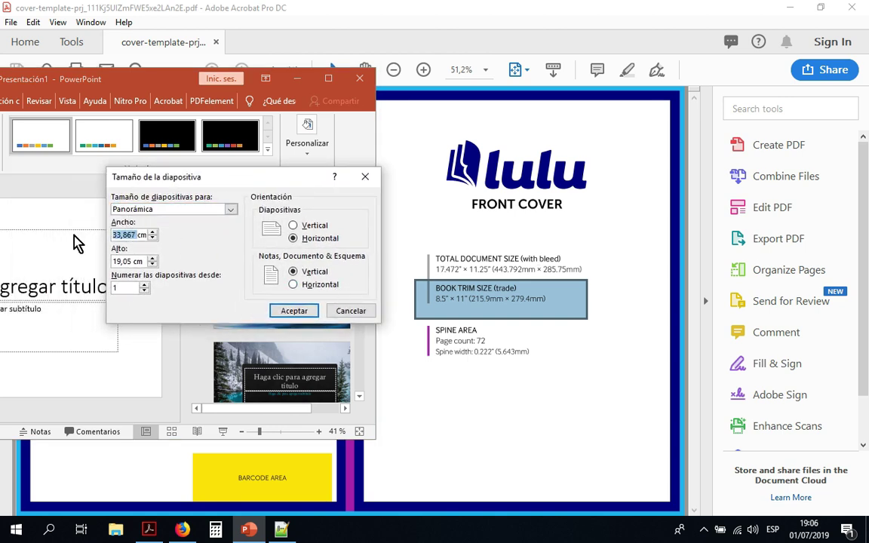
type("44")
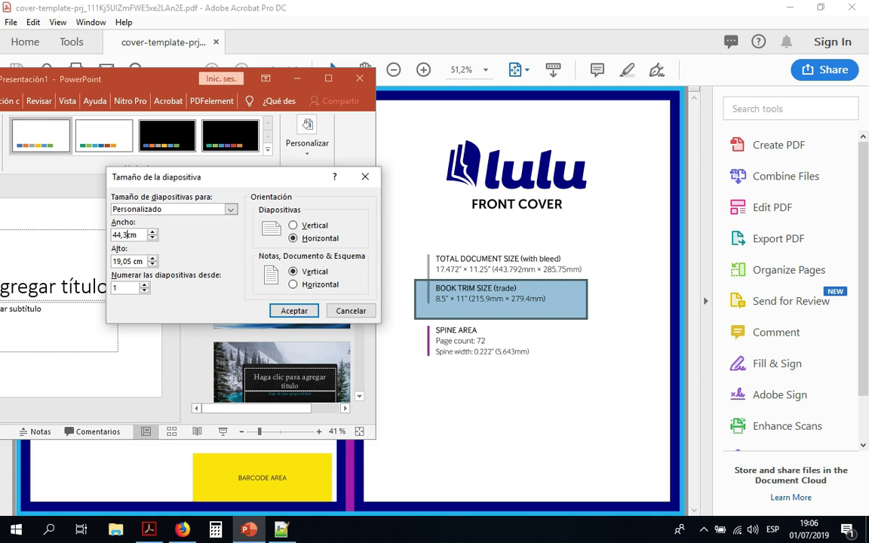
type(",3792")
key("Tab")
type("28,575")
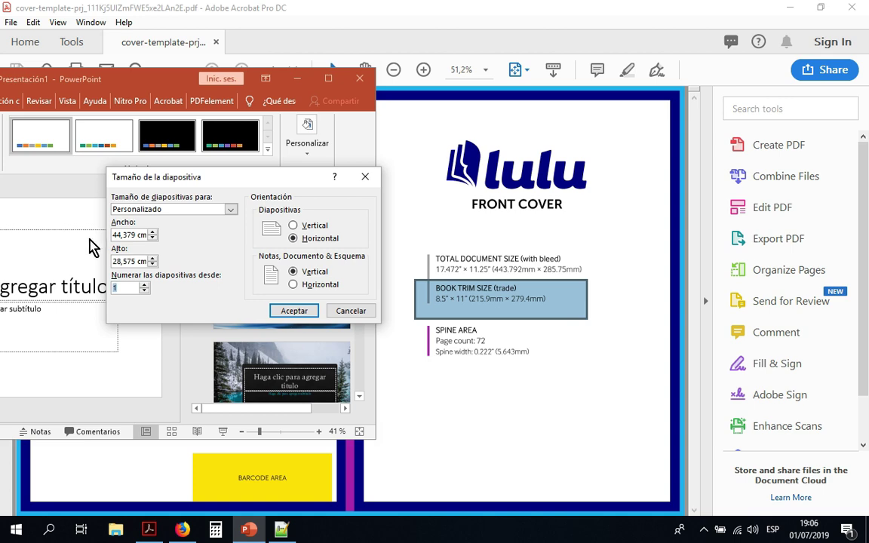
left_click(286, 311)
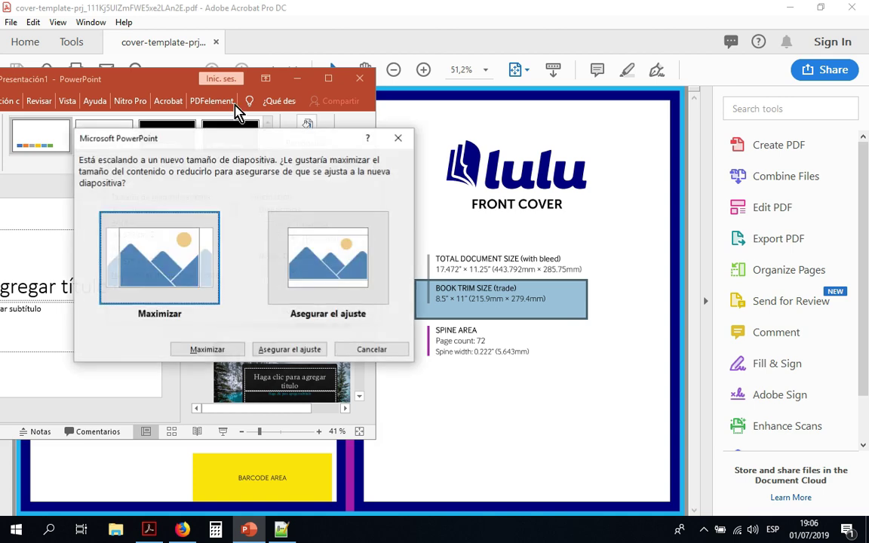
left_click(207, 349)
Close the design ideas, maximize the window and delete the subtitle and title placeholders from the slide.
left_click(359, 191)
double_click(194, 78)
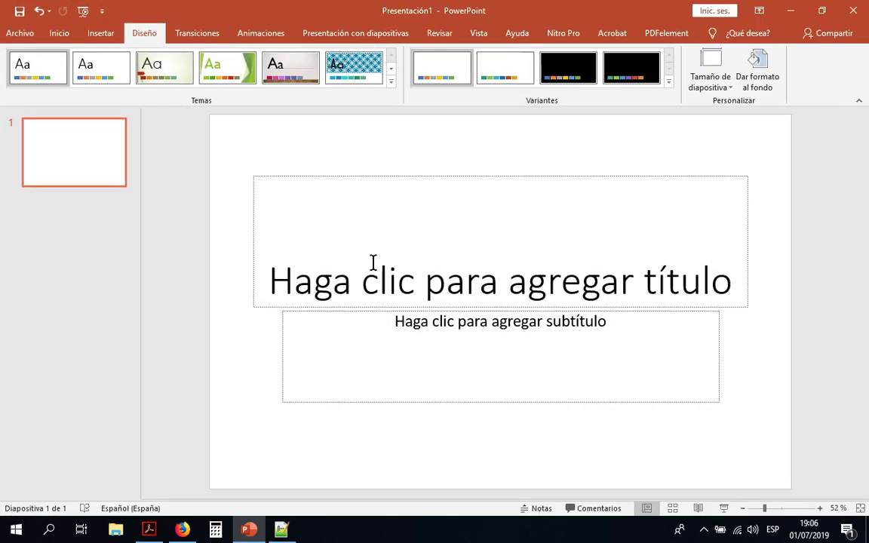
left_click(357, 179)
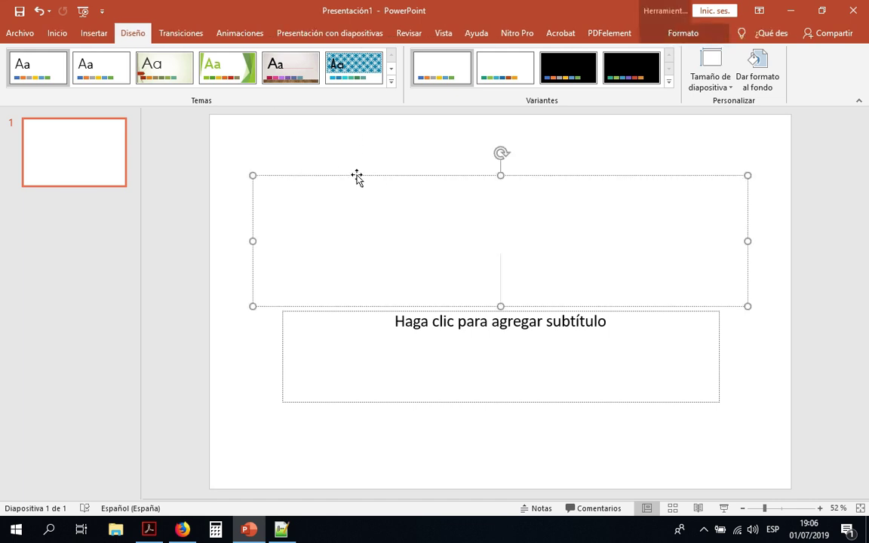
left_click(400, 323)
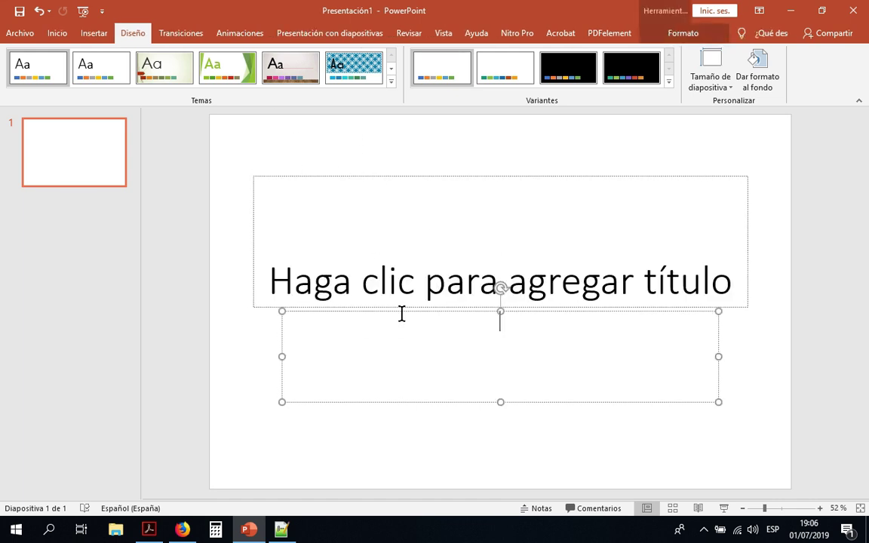
left_click(415, 309)
key("Delete")
left_click(435, 179)
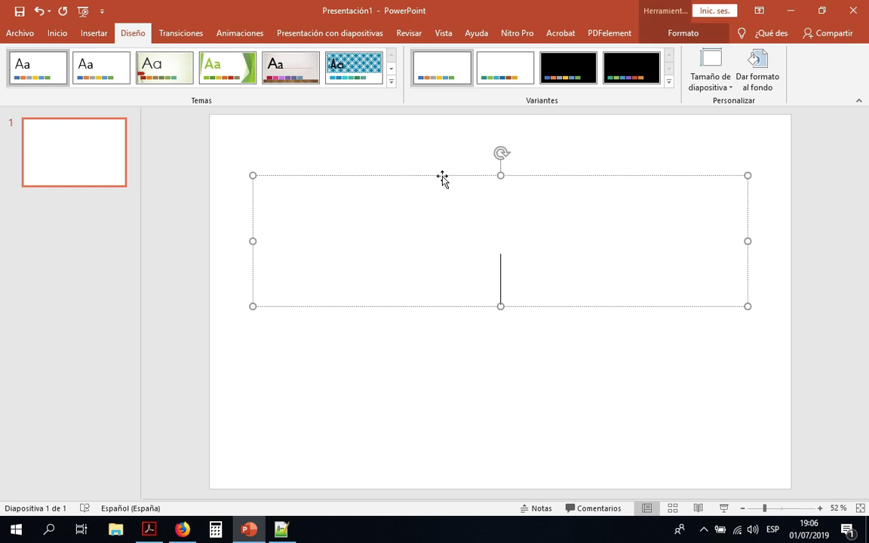
left_click(442, 175)
key("Delete")
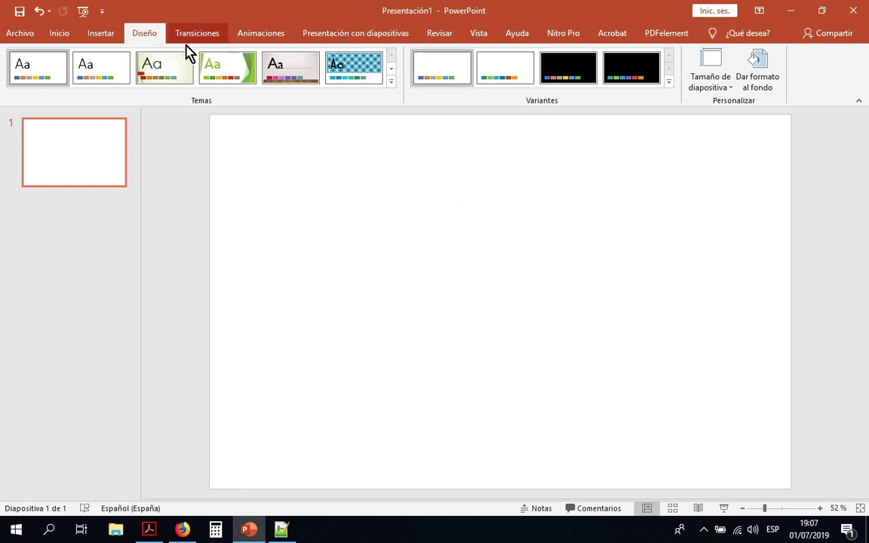
Draw a rectangle about 14.67 cm wide and 23.53 cm high on the left half of the slide.
left_click(101, 33)
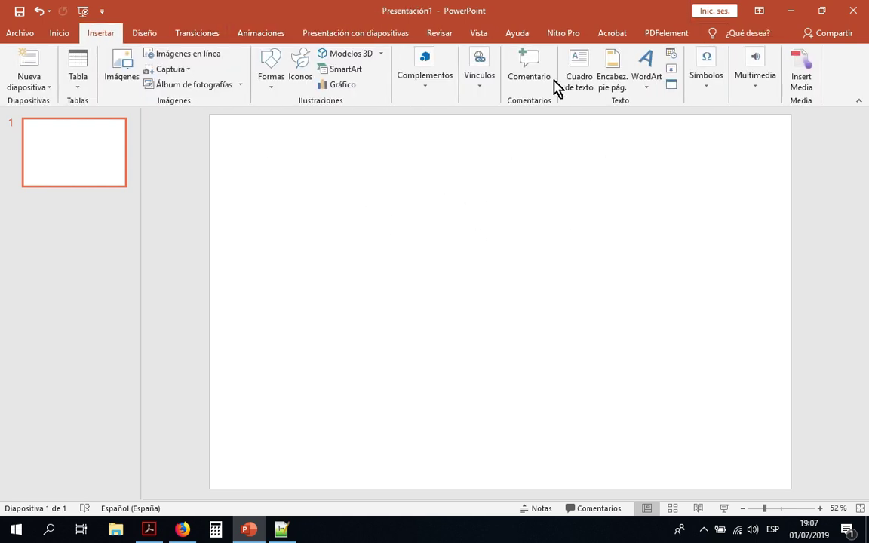
left_click(273, 89)
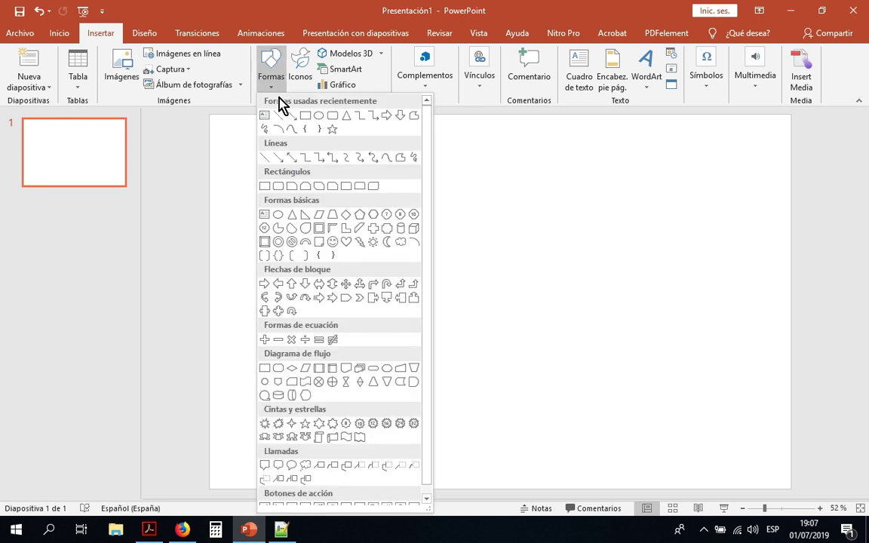
left_click(305, 116)
left_click_drag(243, 150, 434, 458)
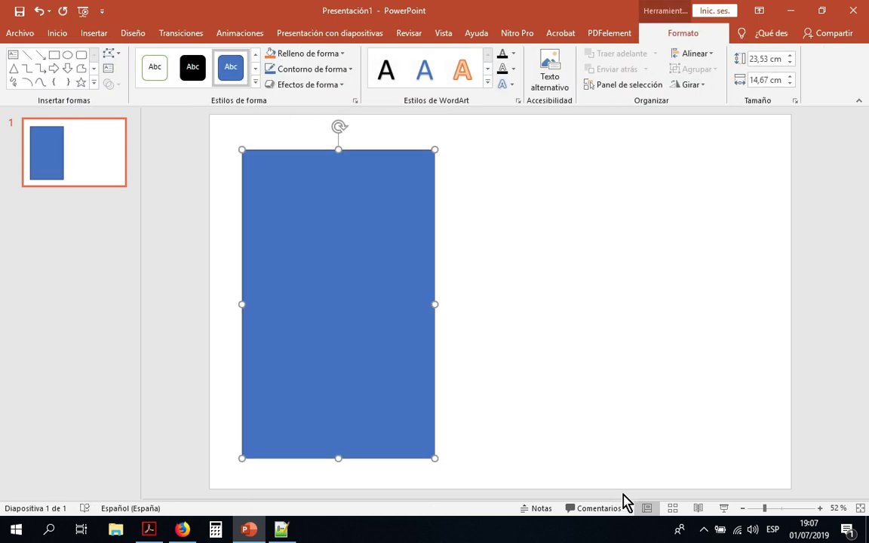
left_click(482, 156)
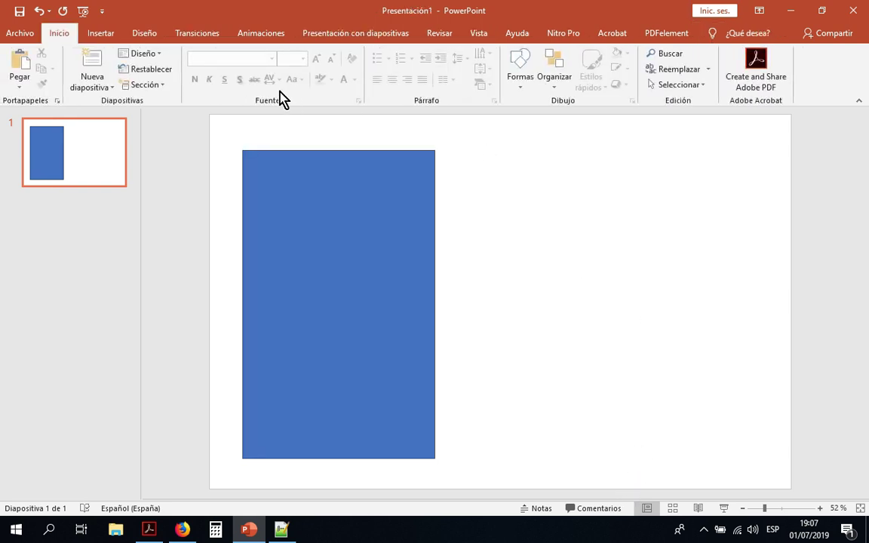
Duplicate the rectangle twice and spread the three rectangles across the left, middle and right of the slide.
left_click(336, 174)
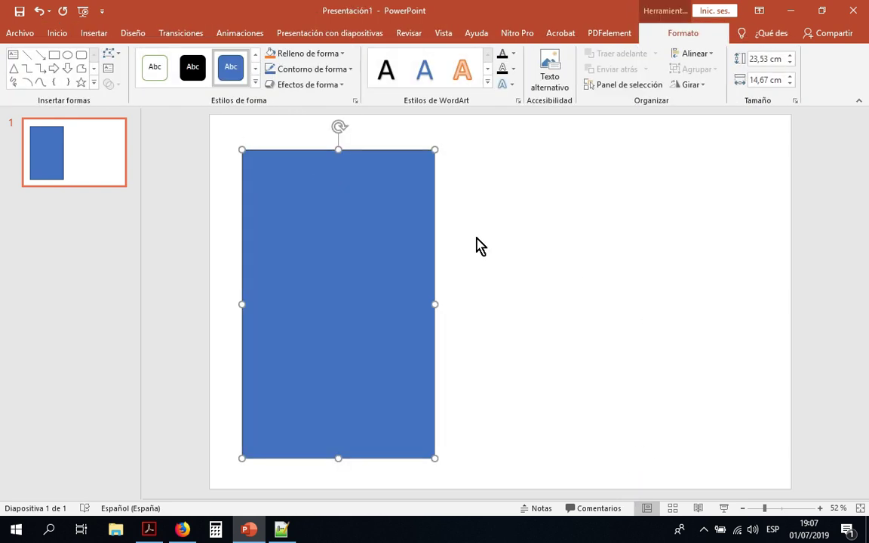
key("ctrl+c")
key("ctrl+v")
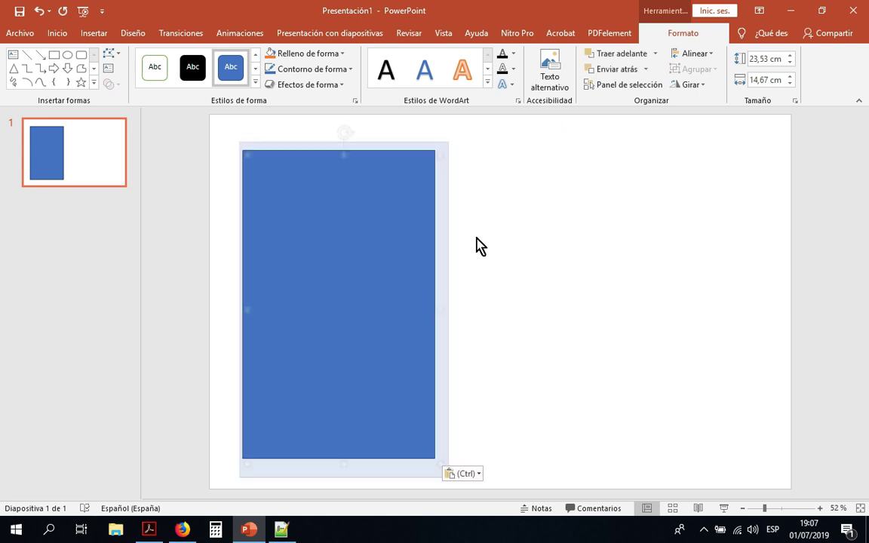
key("ctrl+v")
left_click_drag(402, 214, 720, 185)
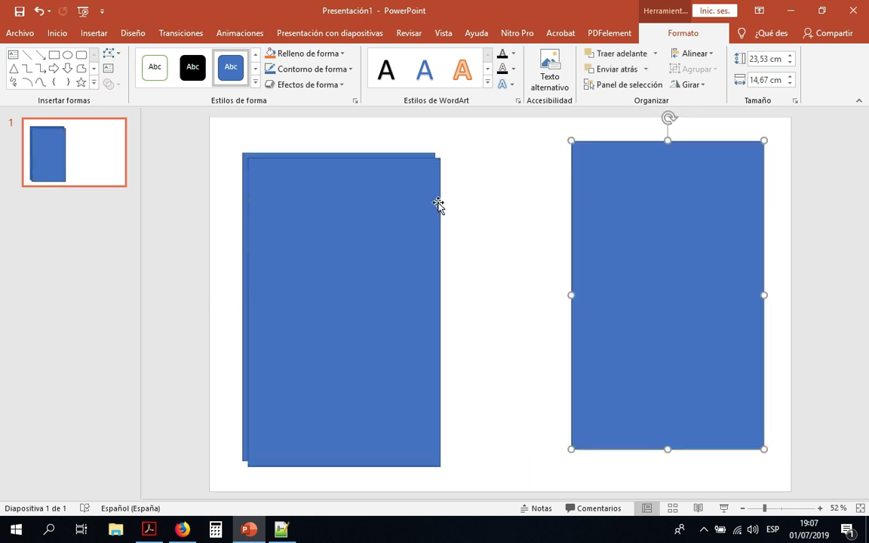
left_click_drag(439, 205, 567, 198)
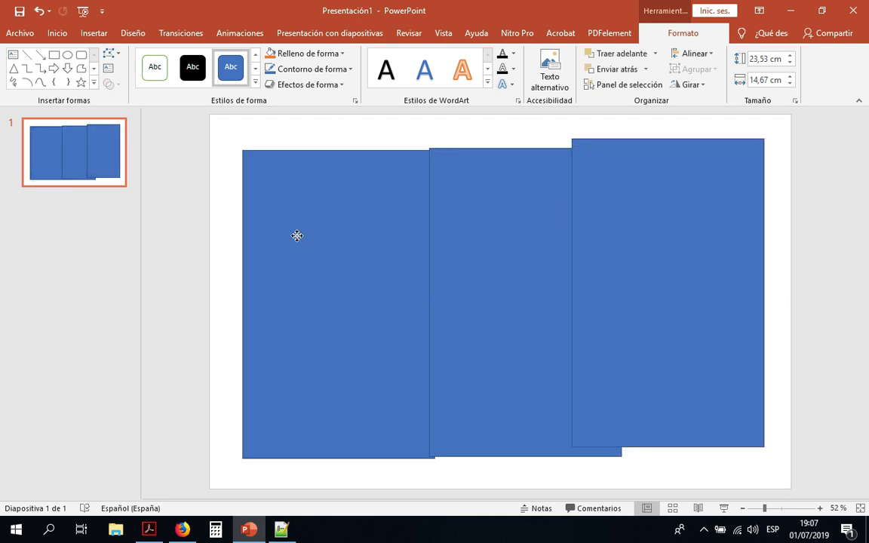
left_click_drag(296, 234, 275, 213)
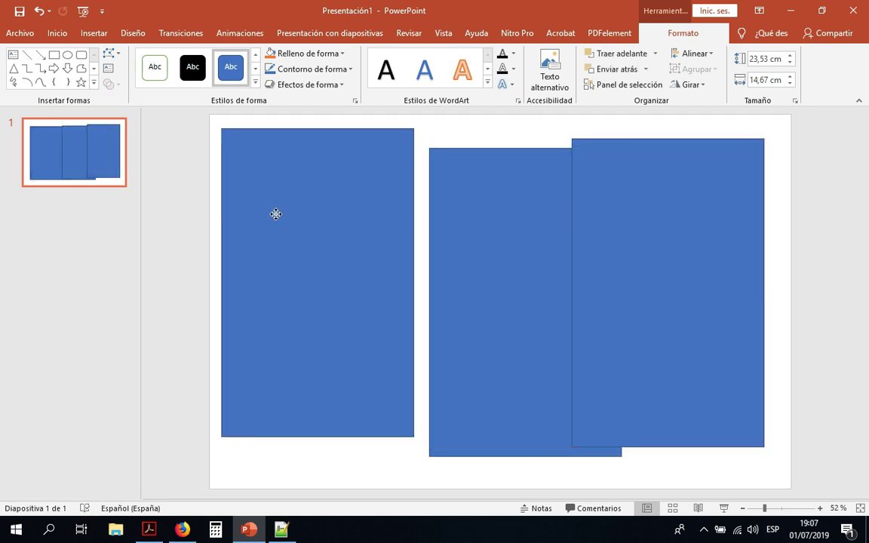
Beside the cover template, set the left rectangle's height to 27.79 cm and its width to the template's 215.9 mm trim width.
right_click(339, 164)
left_click(438, 429)
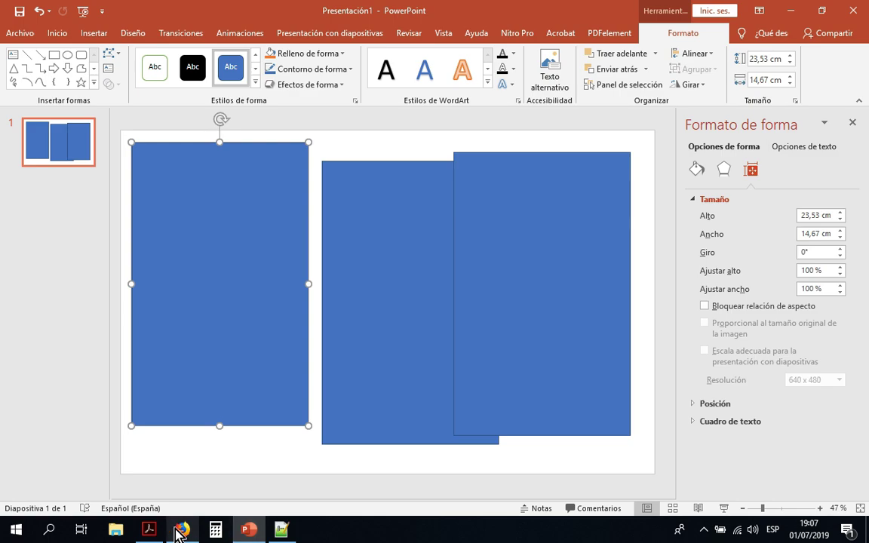
left_click_drag(559, 6, 33, 111)
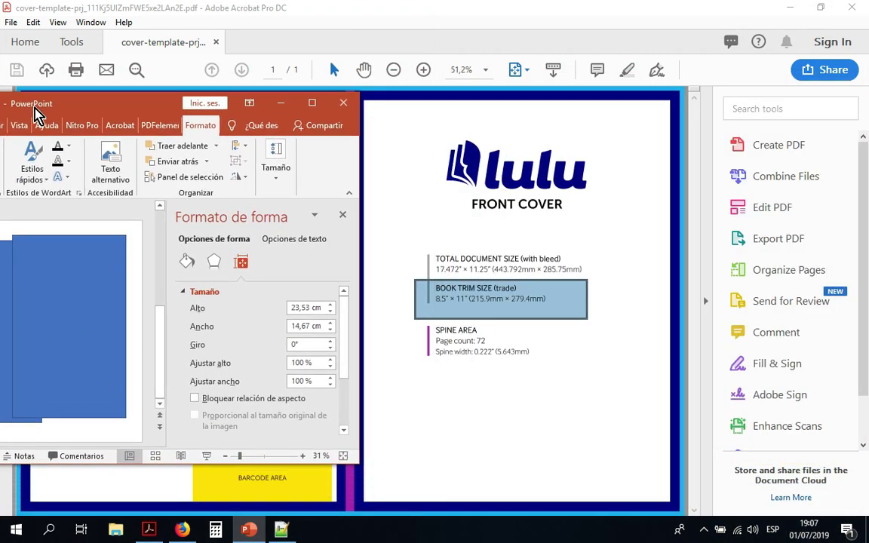
left_click(304, 306)
left_click_drag(310, 306, 281, 323)
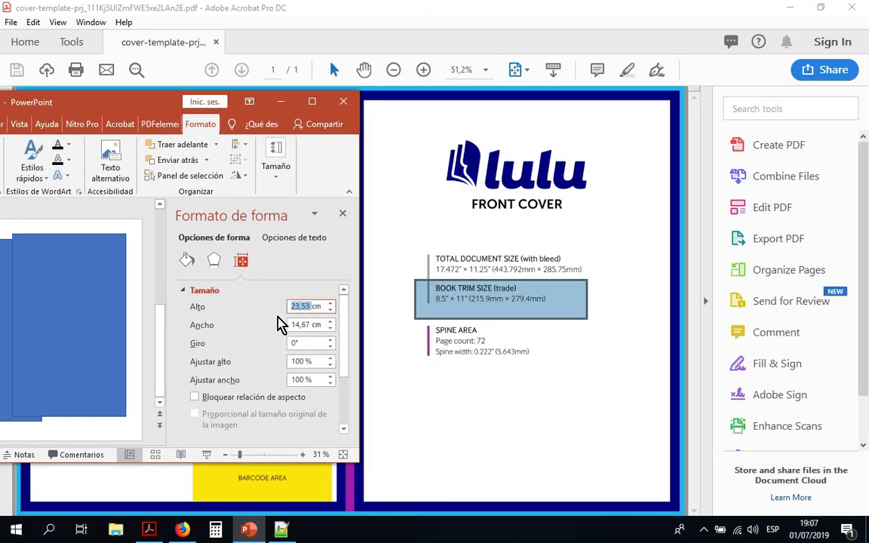
type("27,79")
key("Tab")
left_click(303, 324)
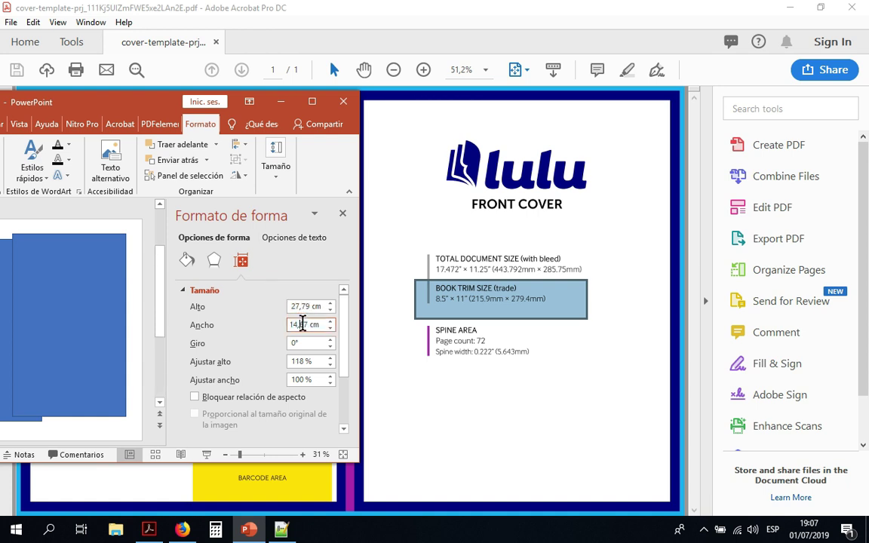
left_click_drag(309, 325, 268, 325)
type("21")
key("Tab")
Set the left rectangle's horizontal position to the template's bleed distance, 0.3175 cm from the top-left corner.
left_click(344, 413)
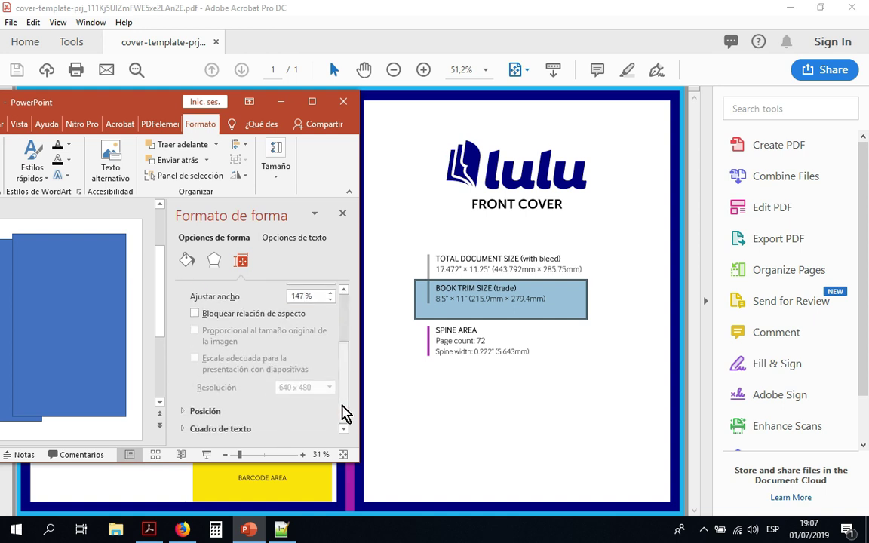
left_click(187, 412)
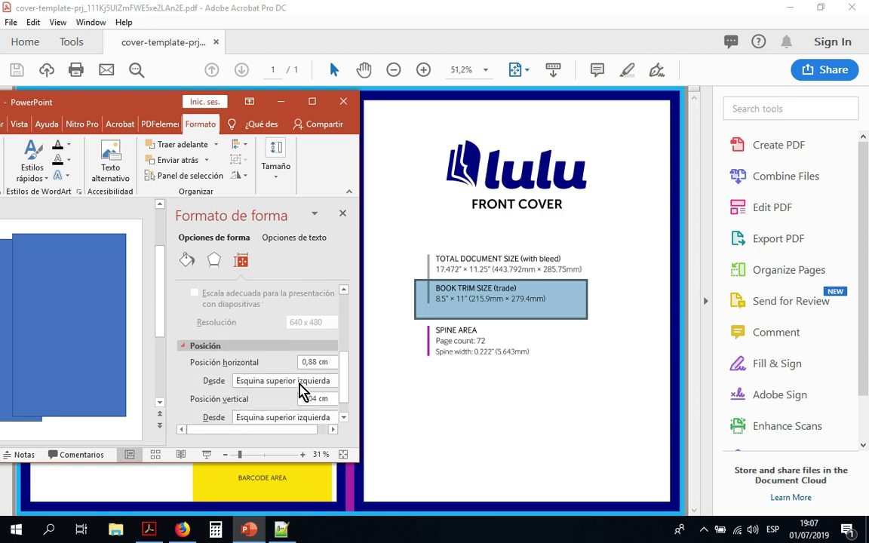
left_click_drag(132, 106, 648, 132)
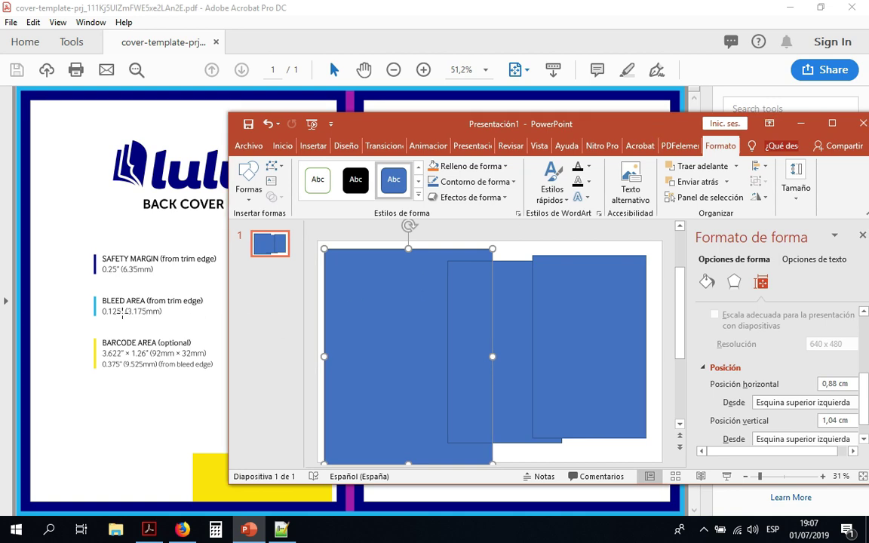
left_click_drag(529, 124, 307, 66)
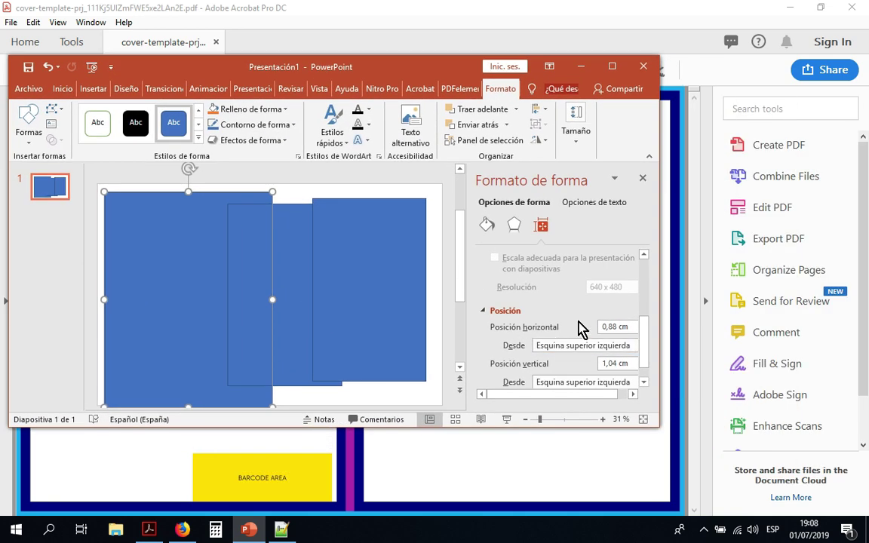
scroll(581, 329, "down", 1)
double_click(617, 304)
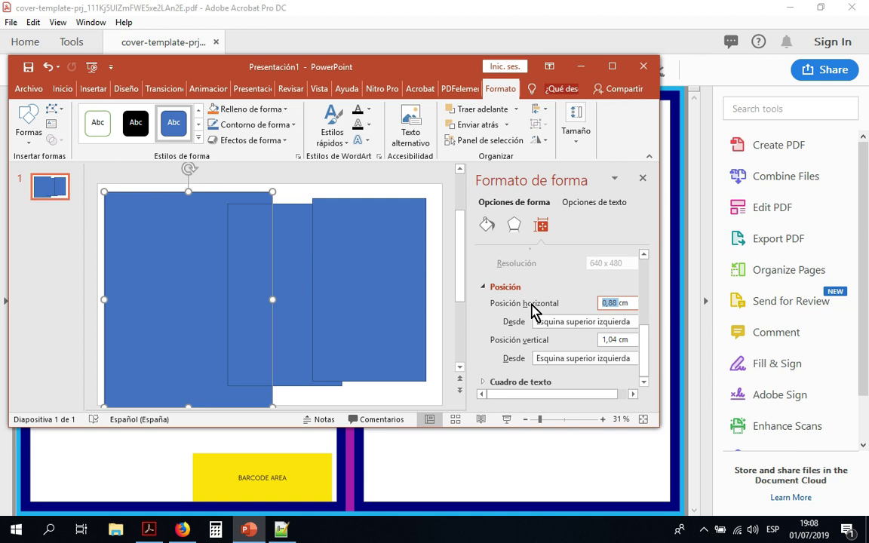
type("0,")
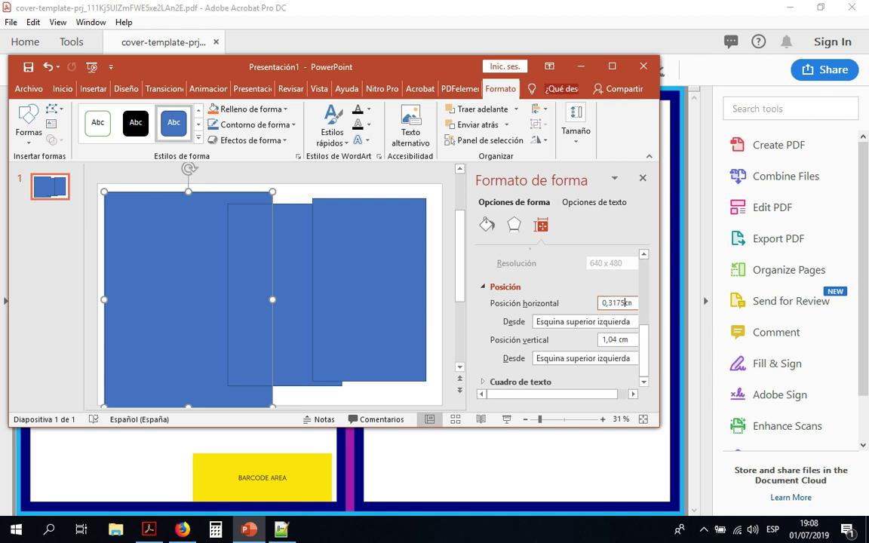
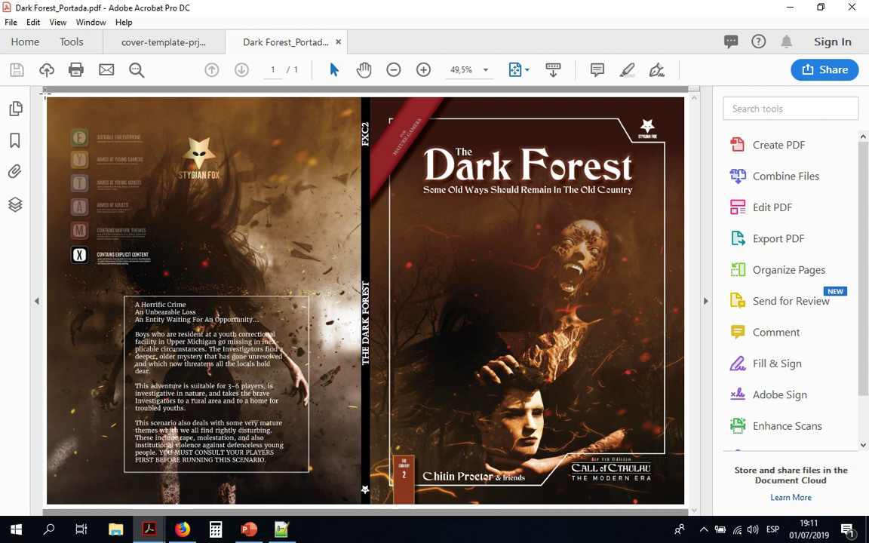
Switch from the cover PDF back to the Dark Forest_Portada presentation in PowerPoint and examine its slide.
left_click(249, 531)
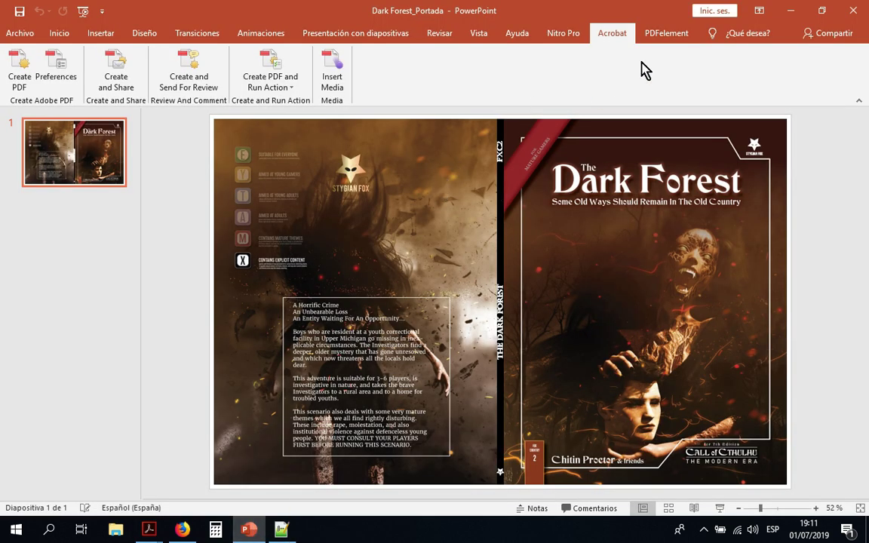
left_click(53, 36)
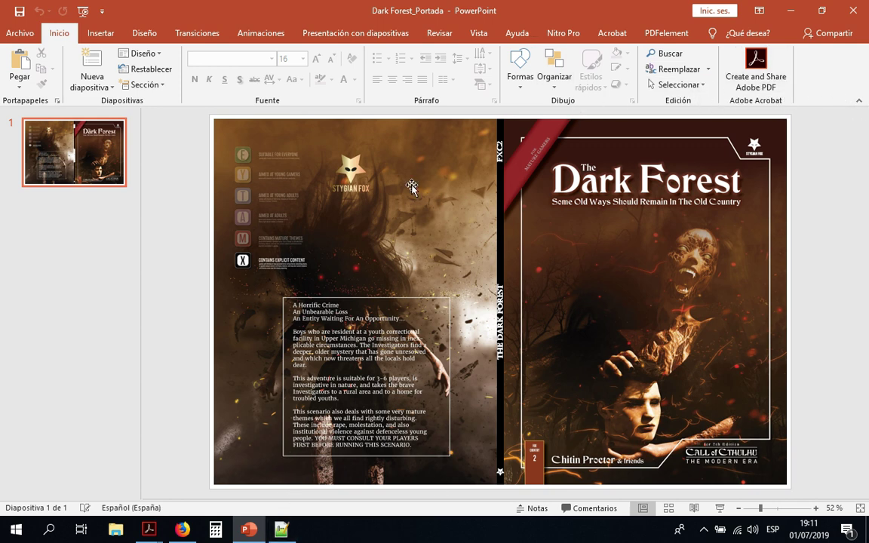
Check the page size in Dark Forest_Portada.pdf's document properties against the total document size on the Lulu cover template.
mouse_move(148, 528)
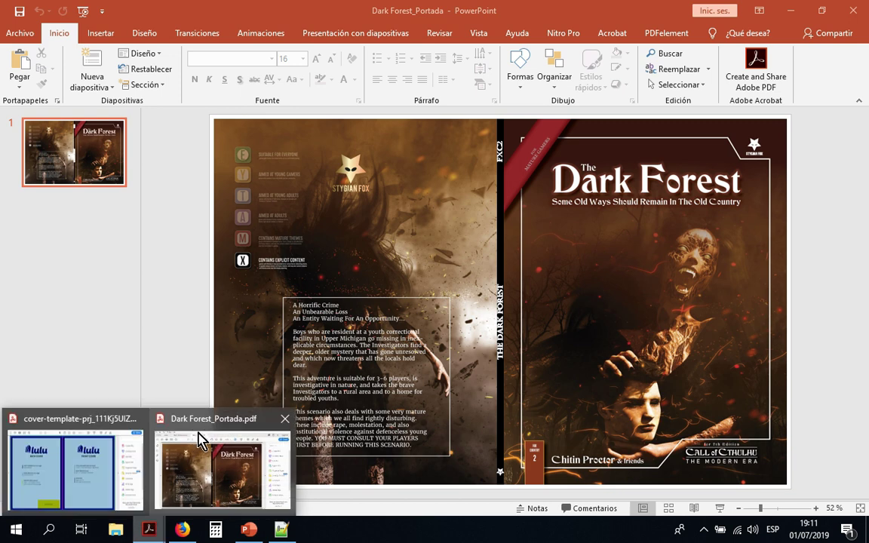
left_click(202, 430)
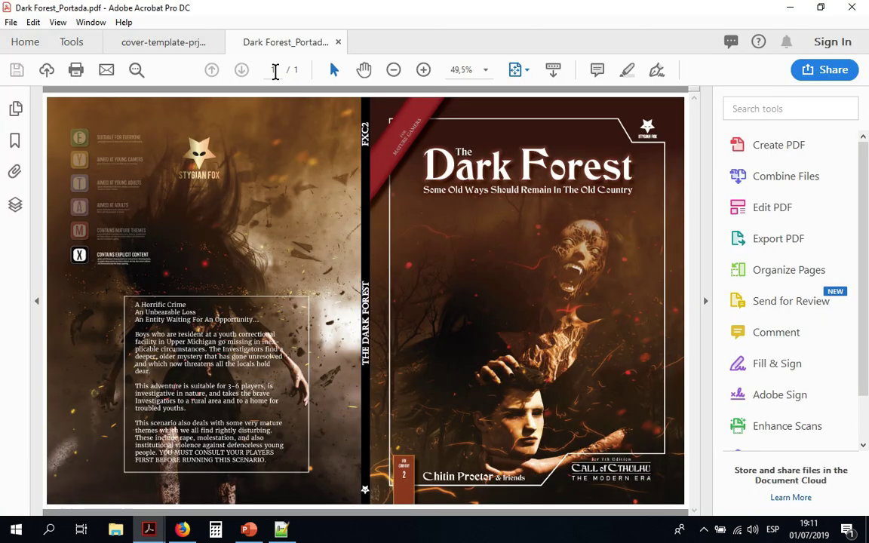
left_click(10, 22)
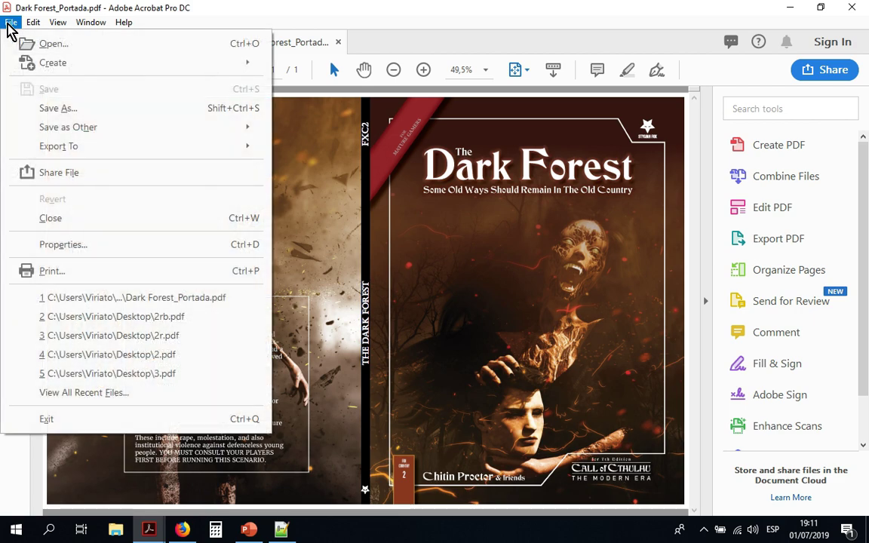
left_click(64, 245)
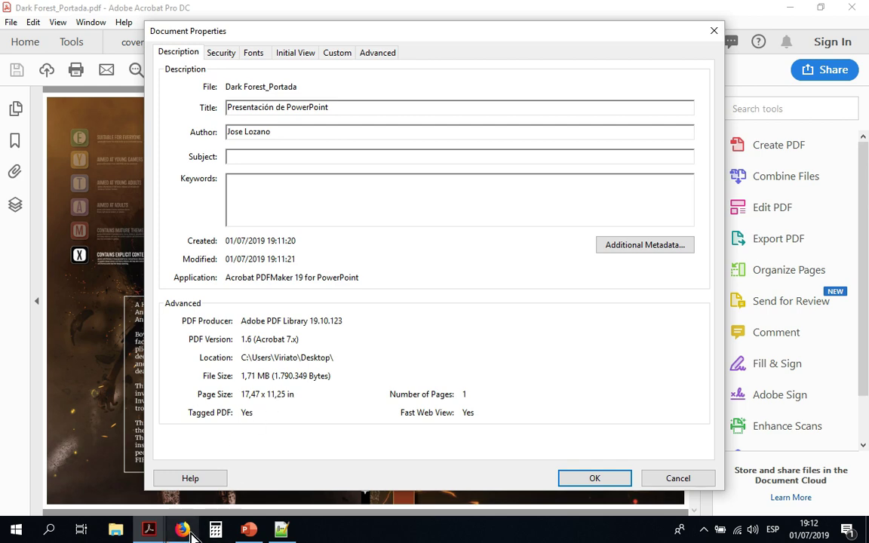
left_click_drag(292, 35, 456, 39)
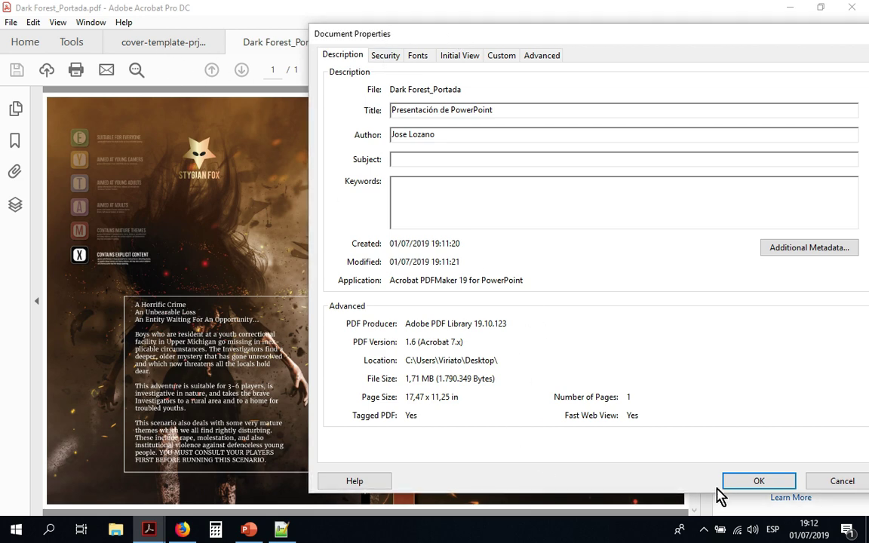
left_click(759, 482)
left_click(151, 42)
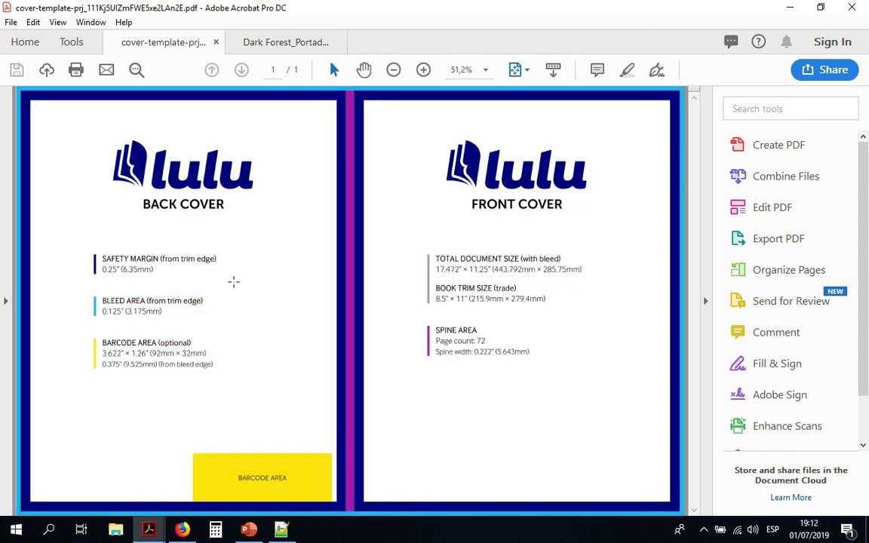
In Firefox, upload Dark Forest_Portada.pdf as the Lulu xPress book cover and review it in the book preview.
left_click(182, 529)
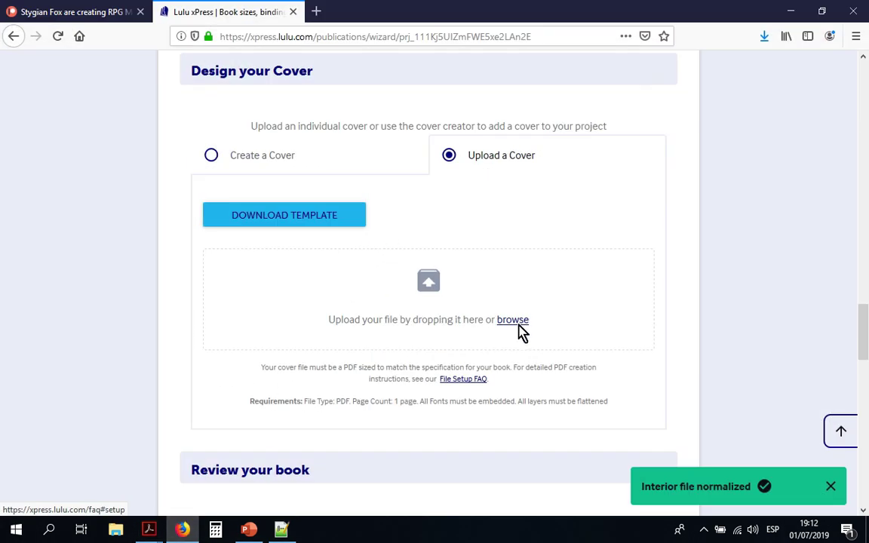
left_click(513, 321)
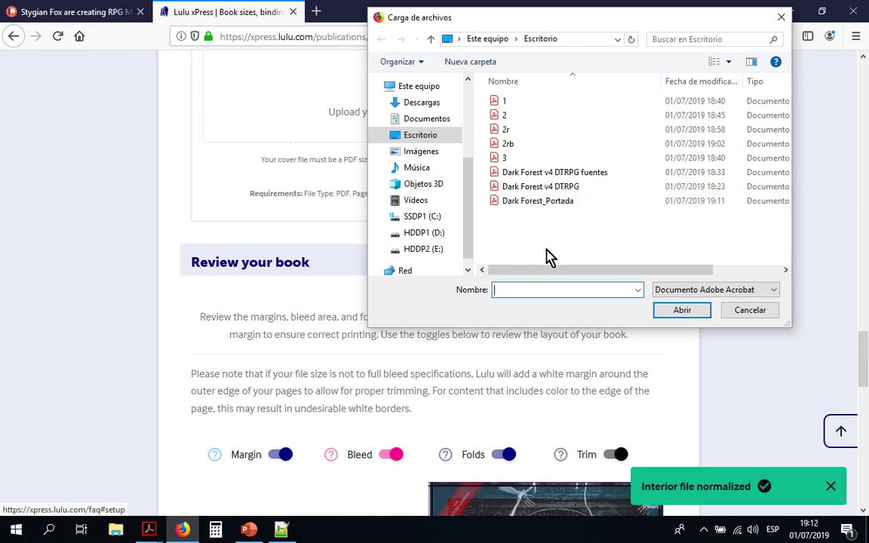
left_click(537, 202)
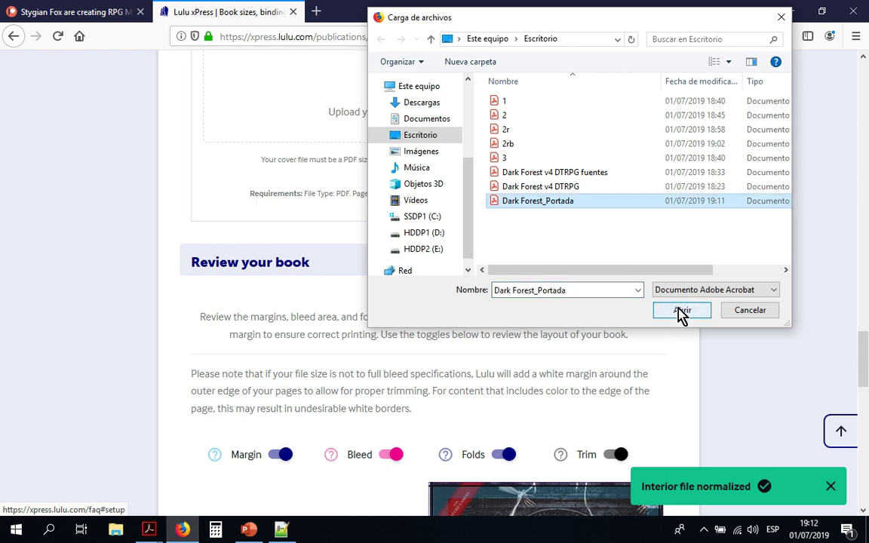
left_click(682, 311)
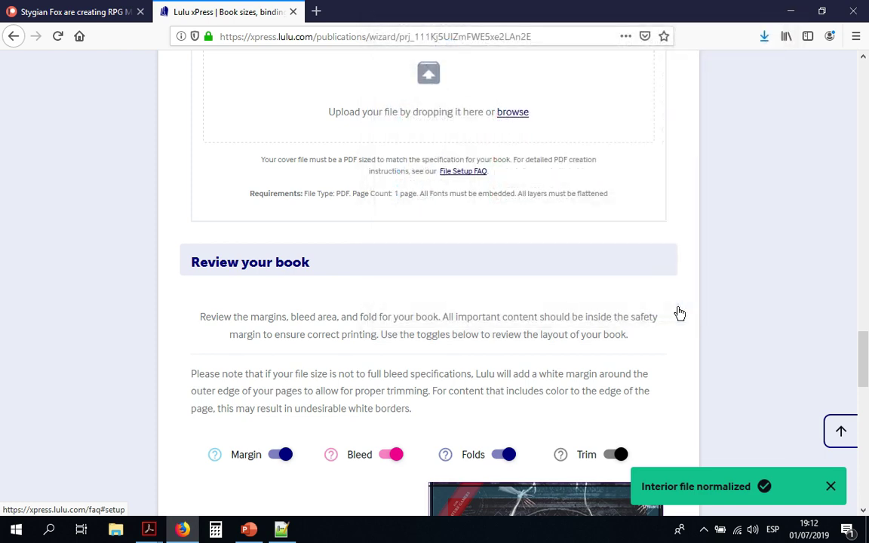
scroll(378, 326, "up", 4)
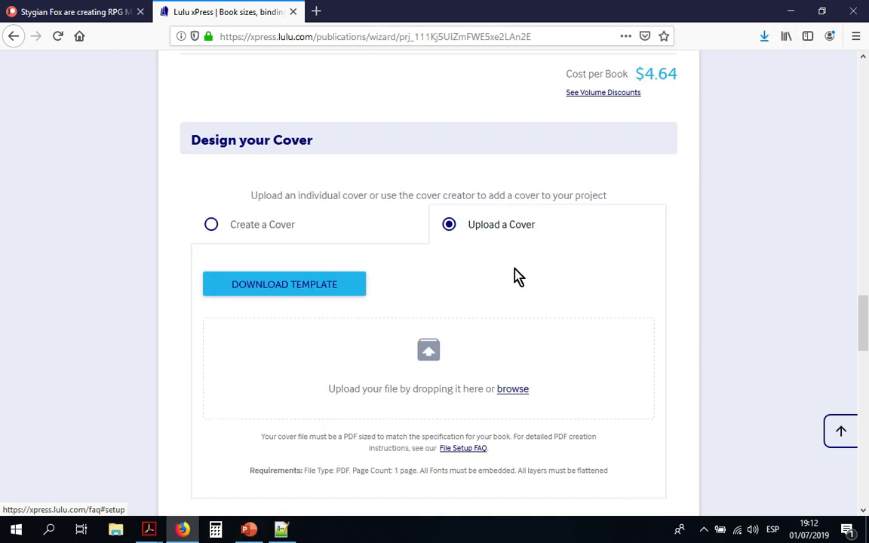
scroll(516, 276, "down", 3)
scroll(516, 276, "up", 8)
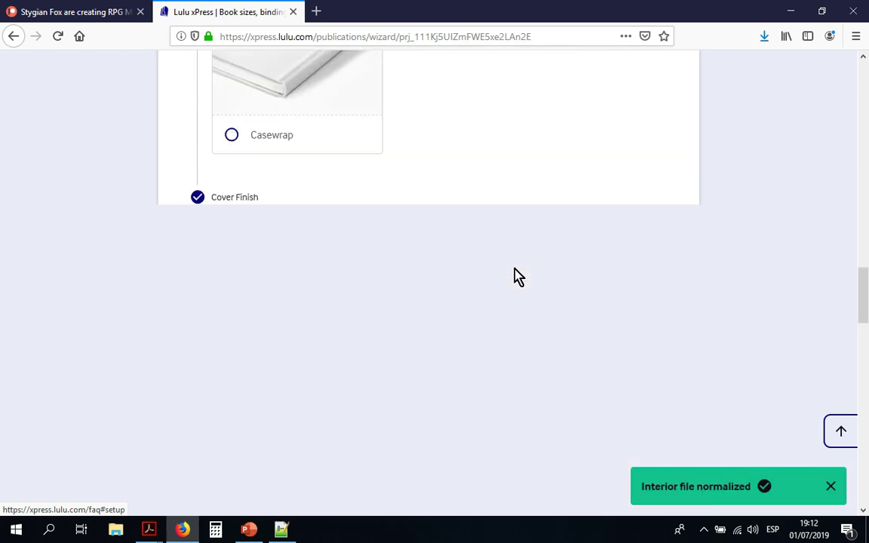
scroll(516, 277, "down", 4)
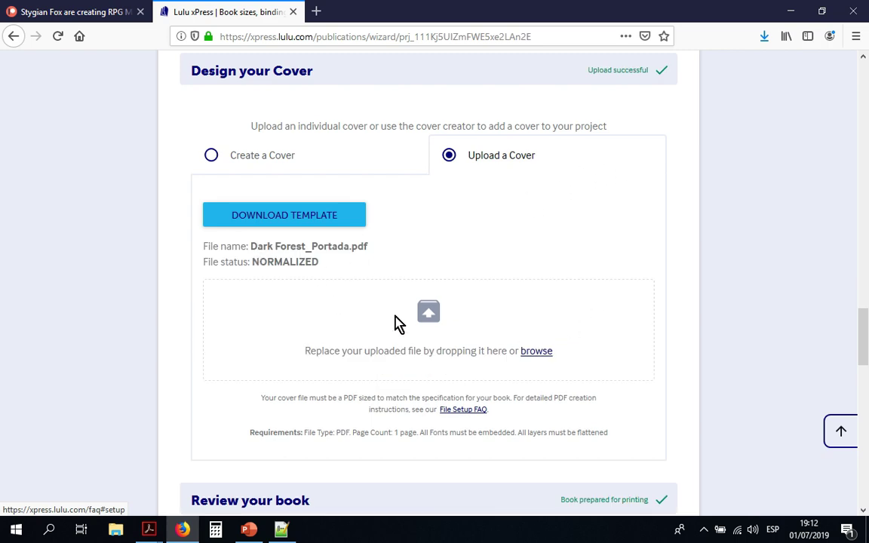
scroll(398, 323, "down", 5)
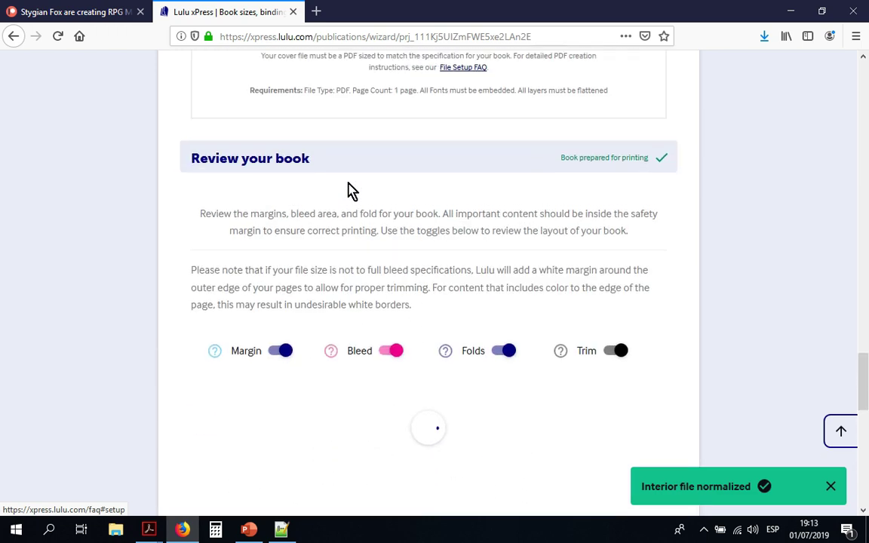
scroll(361, 291, "down", 5)
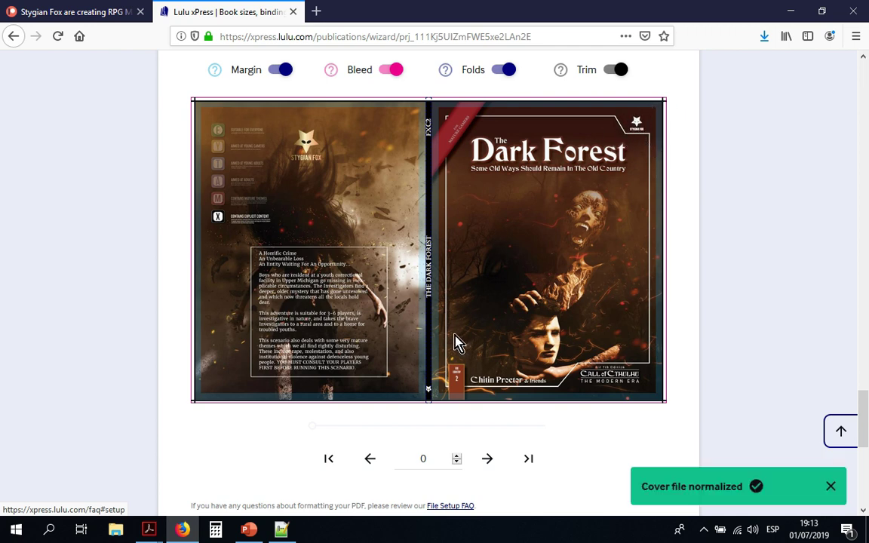
In the PowerPoint cover presentation, stretch the front and back cover images outward to the slide's outer edges.
left_click(249, 529)
left_click(743, 141)
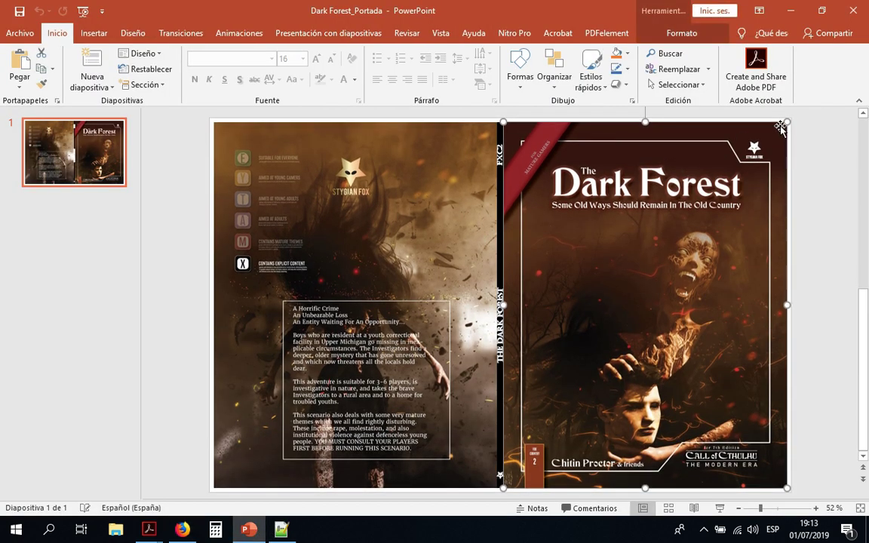
left_click_drag(788, 120, 791, 117)
left_click_drag(647, 491, 647, 495)
left_click(274, 208)
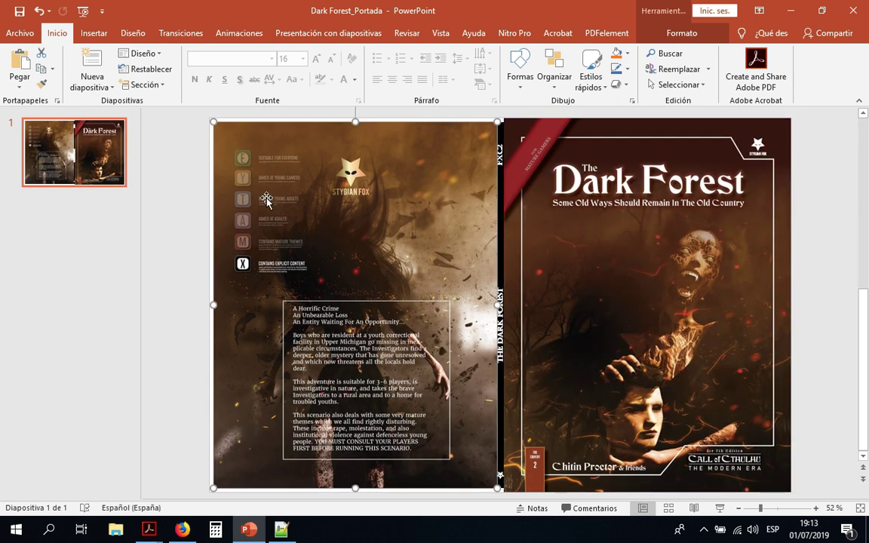
left_click_drag(210, 122, 207, 118)
left_click_drag(206, 489, 209, 489)
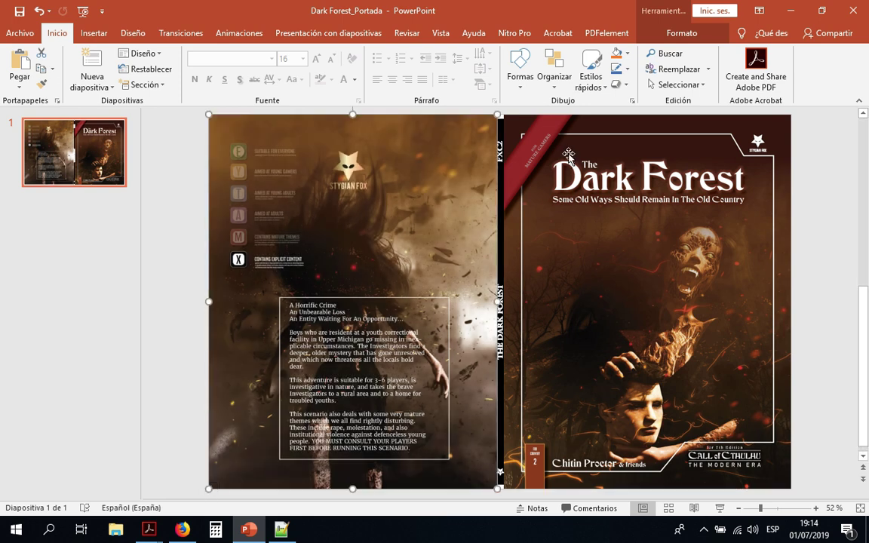
Extend the black spine rectangle to the slide's upper edge and widen the front cover image slightly over the spine.
left_click(500, 315)
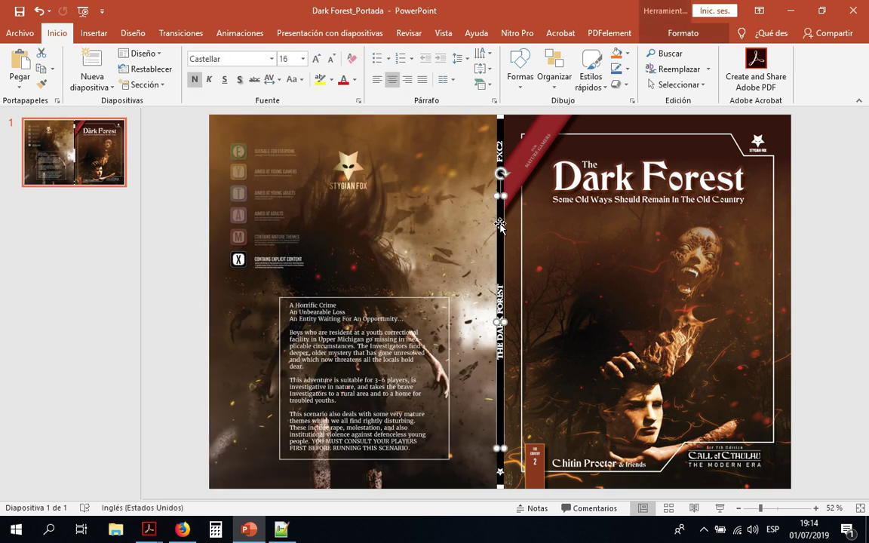
left_click(500, 129)
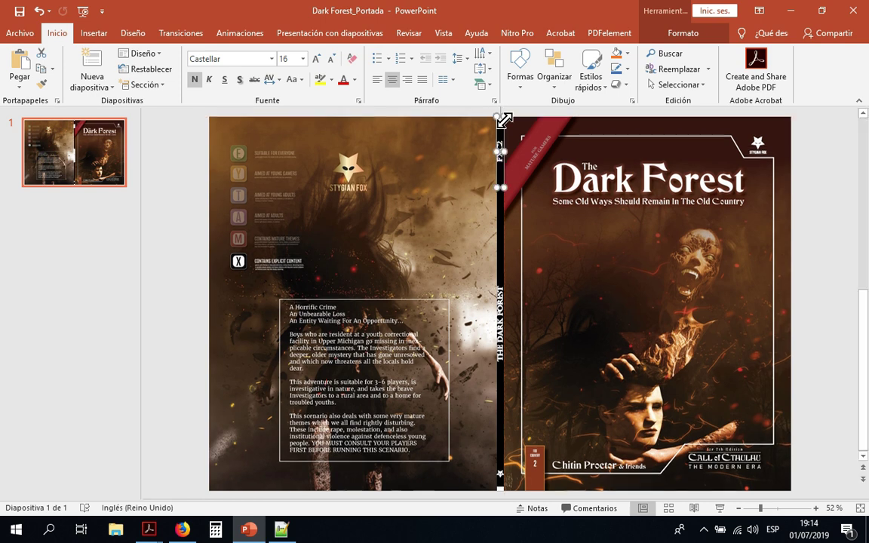
left_click(812, 205)
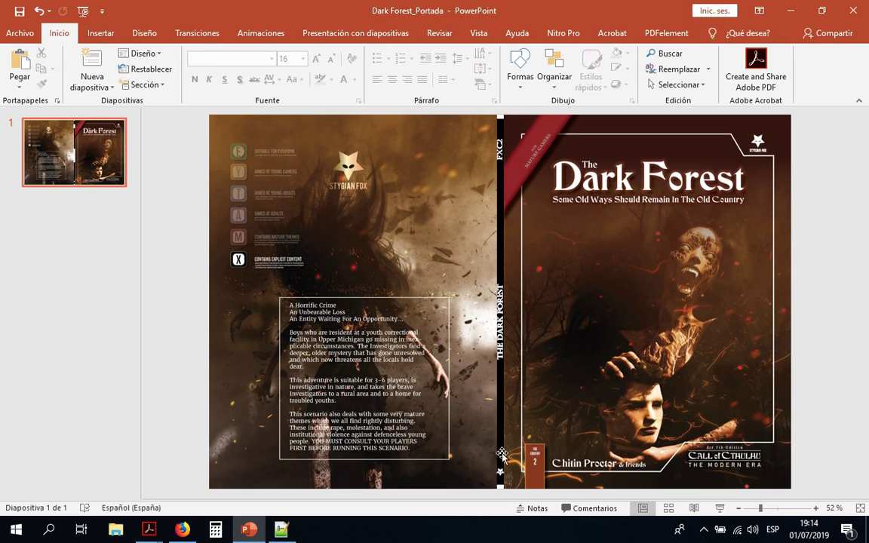
left_click(502, 368)
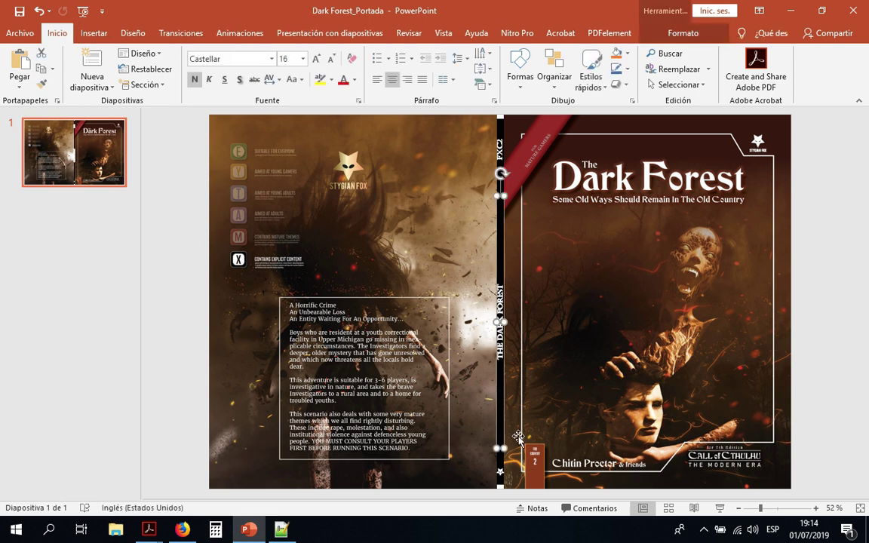
left_click(498, 484)
left_click_drag(500, 122, 500, 118)
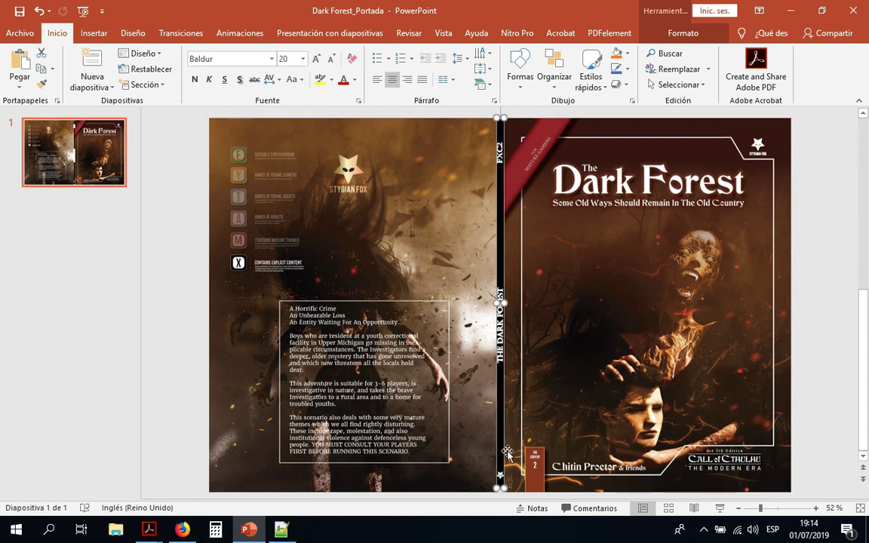
left_click(505, 476)
left_click_drag(534, 459, 534, 459)
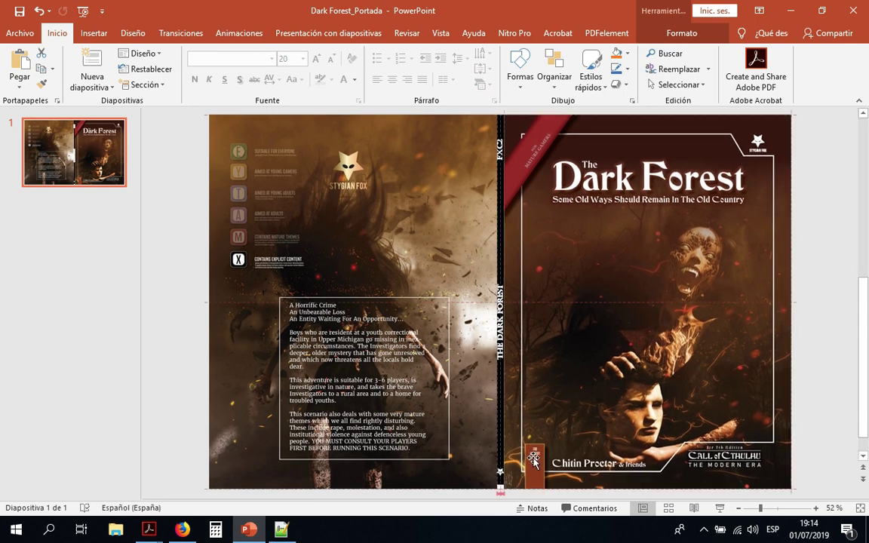
left_click_drag(502, 489, 499, 489)
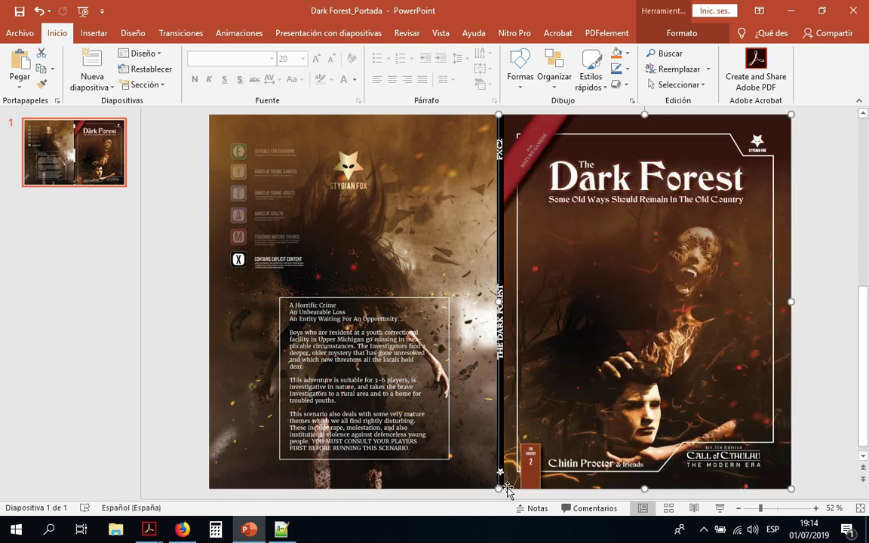
Close the Dark Forest_Portada presentation without saving its changes and return to the Lulu preview.
left_click(833, 249)
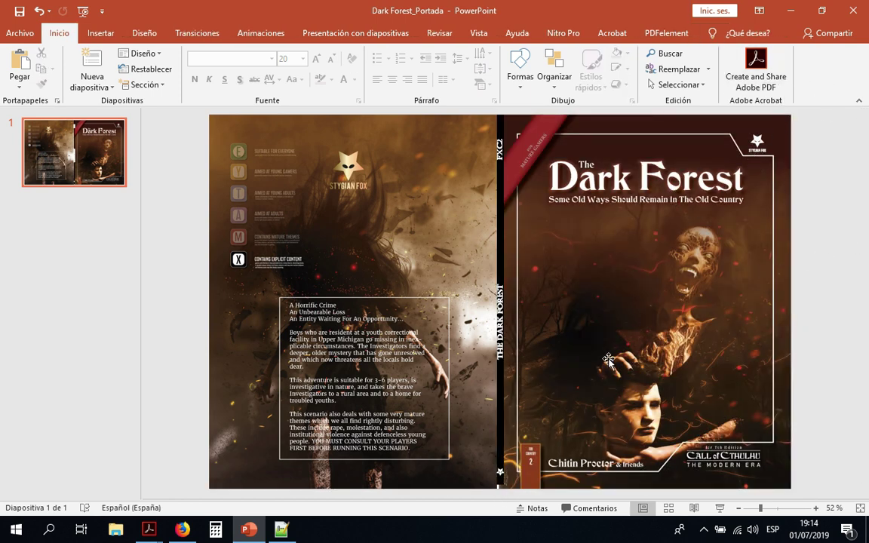
left_click(853, 11)
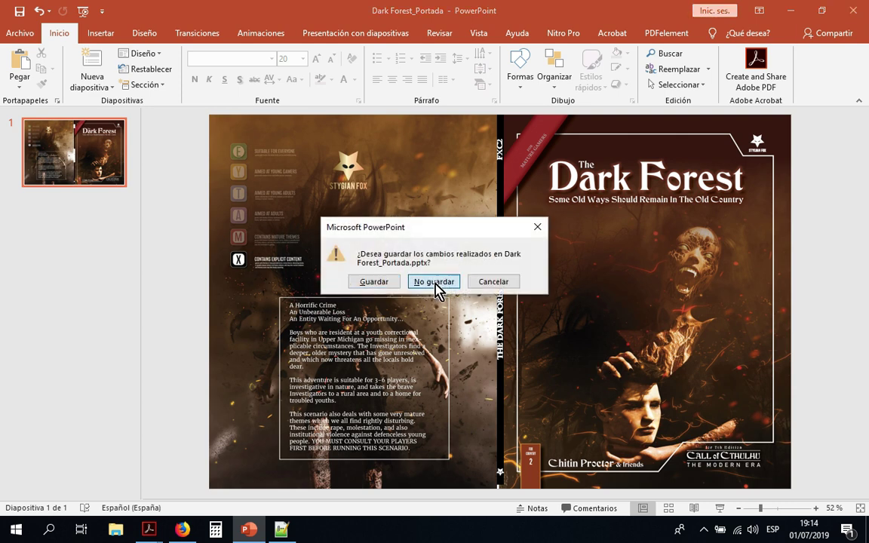
left_click(437, 282)
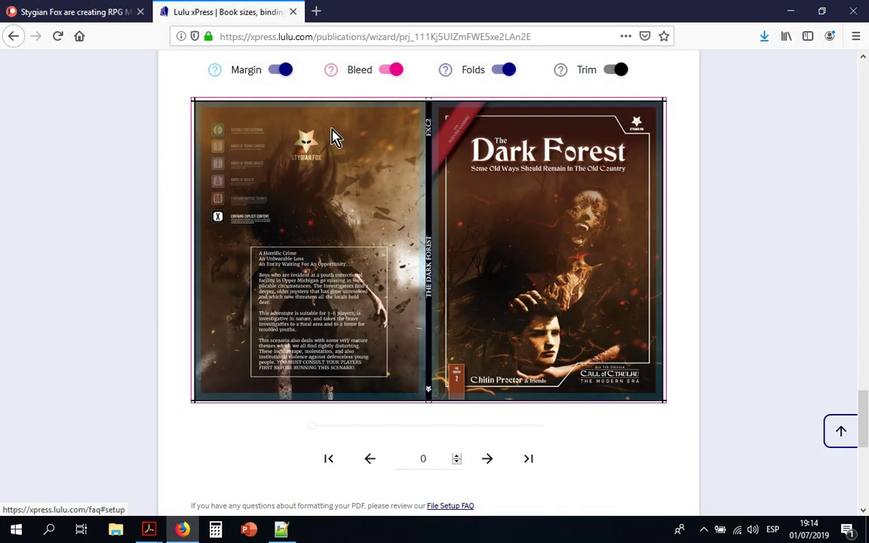
Page through the Lulu book preview from the cover to page 5, checking each spread against the margin, bleed, fold and trim guides.
left_click(489, 462)
scroll(565, 369, "down", 4)
scroll(549, 310, "up", 3)
scroll(571, 330, "up", 1)
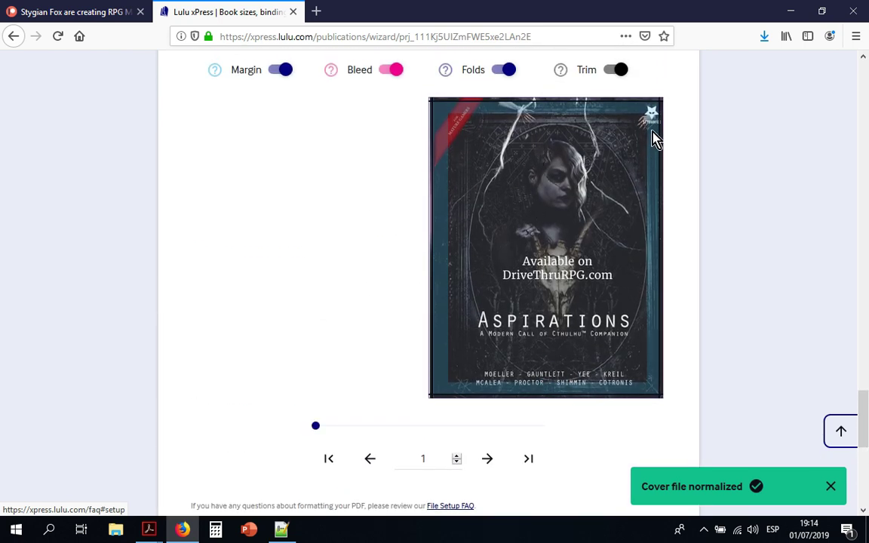
left_click(489, 461)
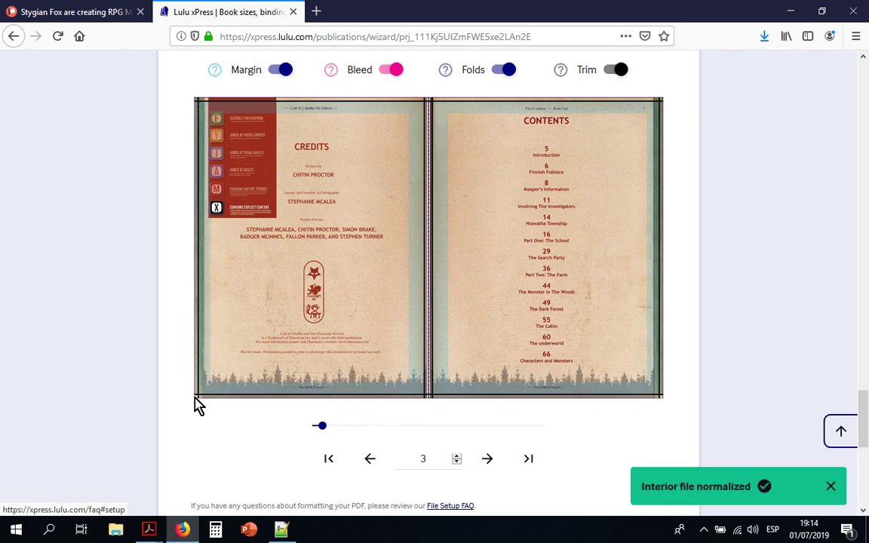
left_click(489, 460)
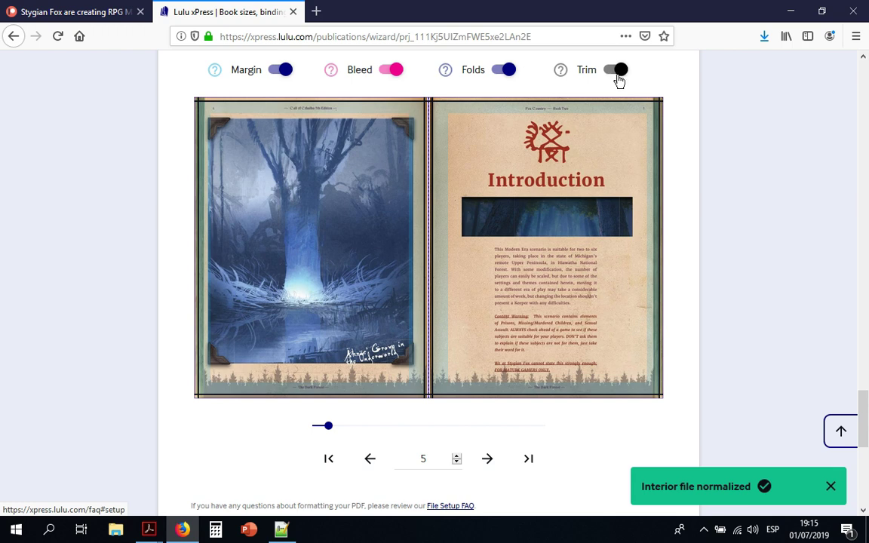
Examine the rest of the book review section, including the guide options, page 7 of the preview and the ordering option.
scroll(680, 166, "up", 2)
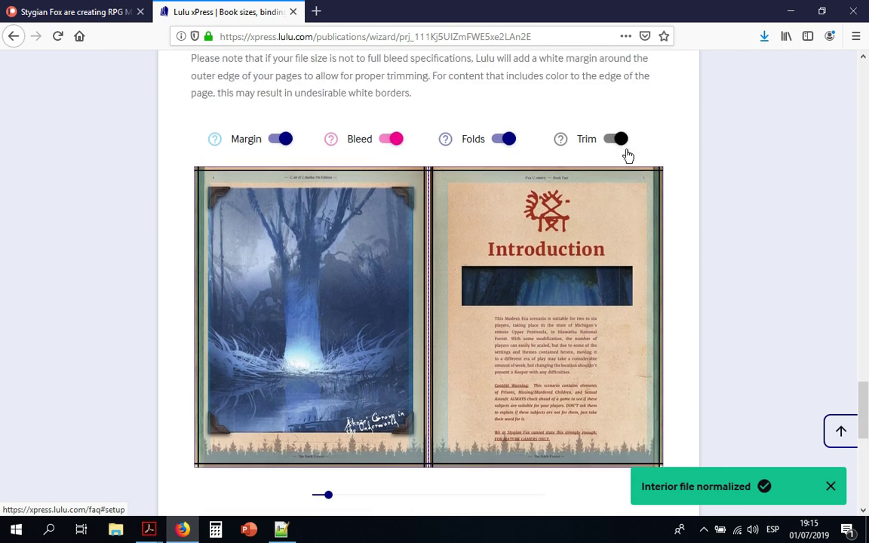
scroll(657, 151, "down", 3)
scroll(635, 140, "up", 3)
scroll(620, 196, "down", 4)
scroll(574, 362, "up", 3)
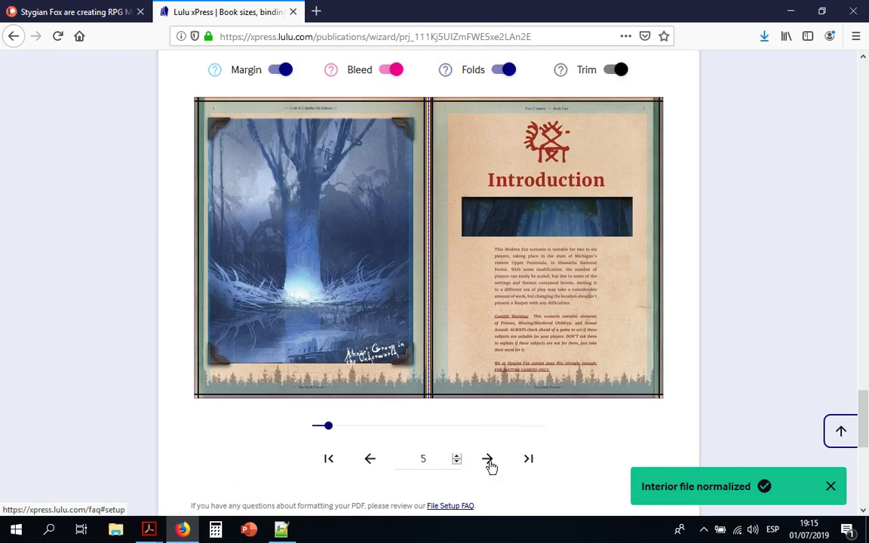
scroll(621, 338, "up", 12)
scroll(621, 341, "down", 2)
scroll(624, 341, "up", 8)
scroll(624, 341, "down", 13)
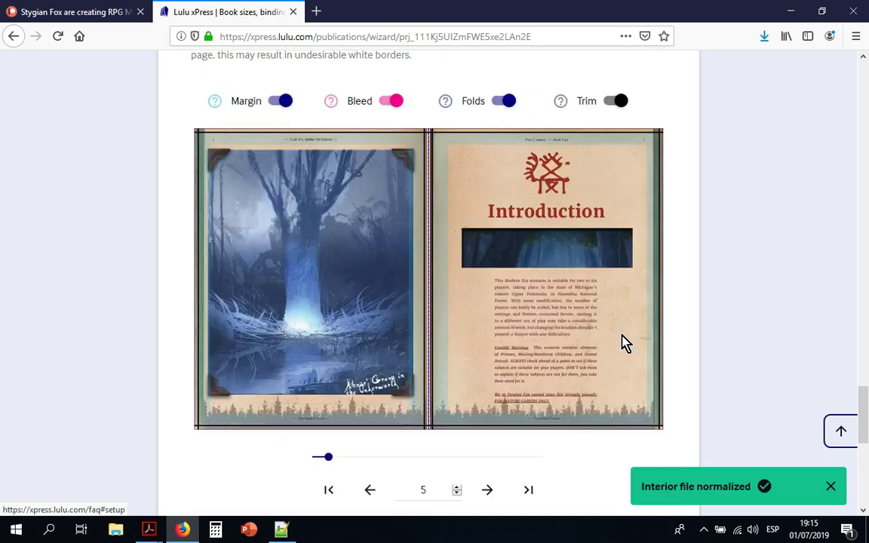
scroll(623, 332, "down", 10)
scroll(584, 278, "up", 8)
scroll(593, 264, "up", 1)
scroll(425, 268, "down", 4)
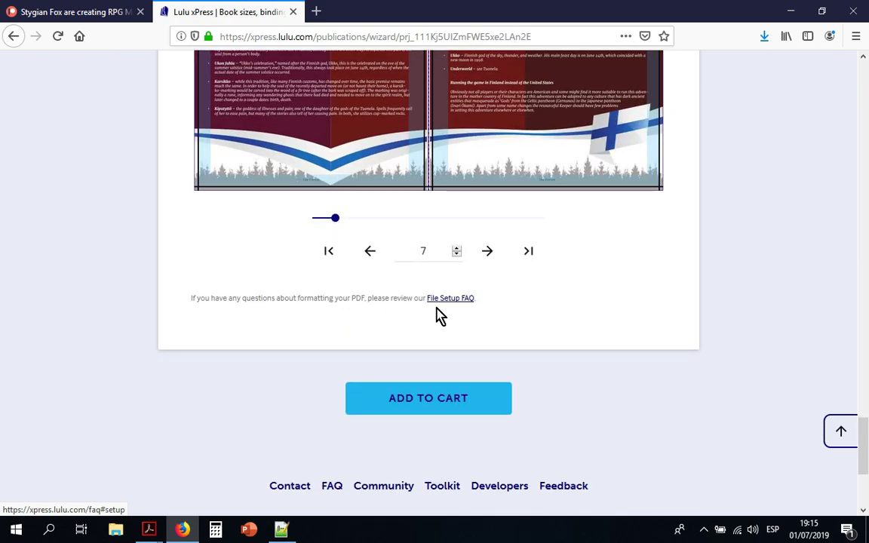
Review the Lulu project page from the book preview up to the project type, checking the trim size, page count, interior color and paper settings.
scroll(704, 369, "up", 10)
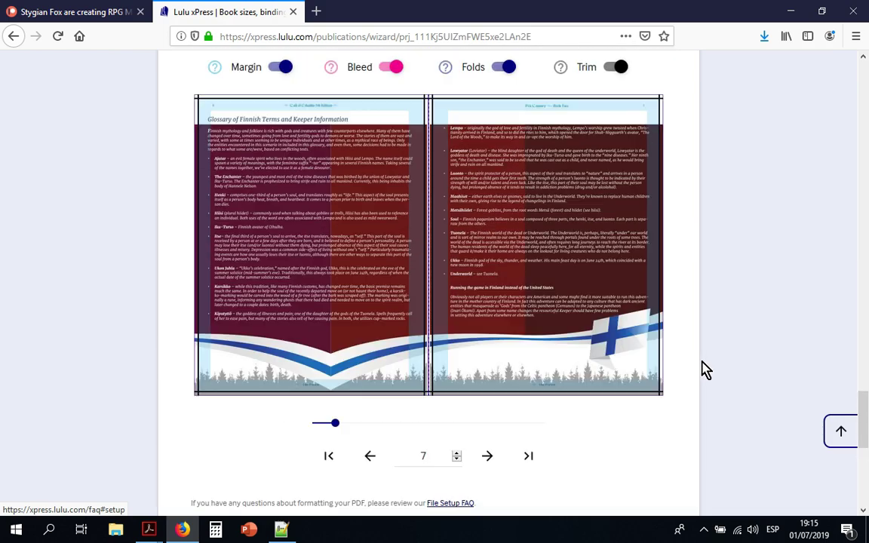
scroll(704, 369, "up", 10)
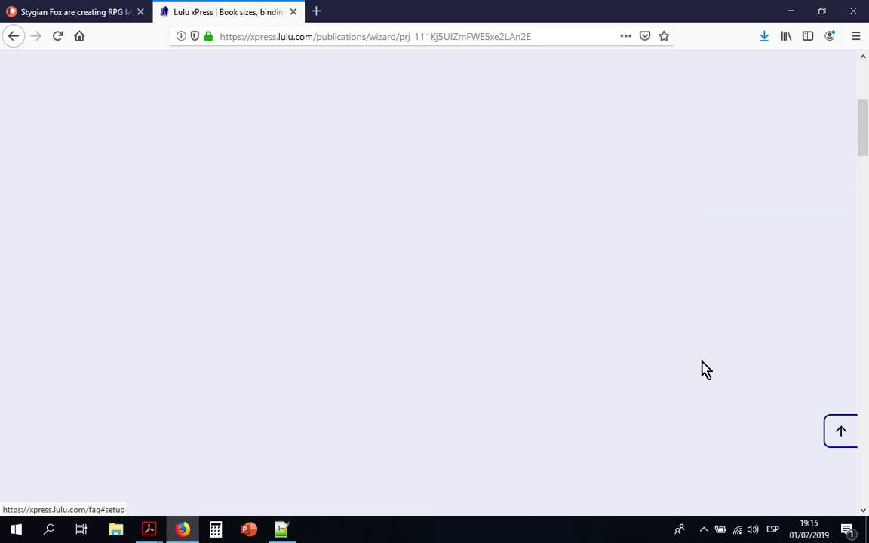
scroll(704, 369, "up", 8)
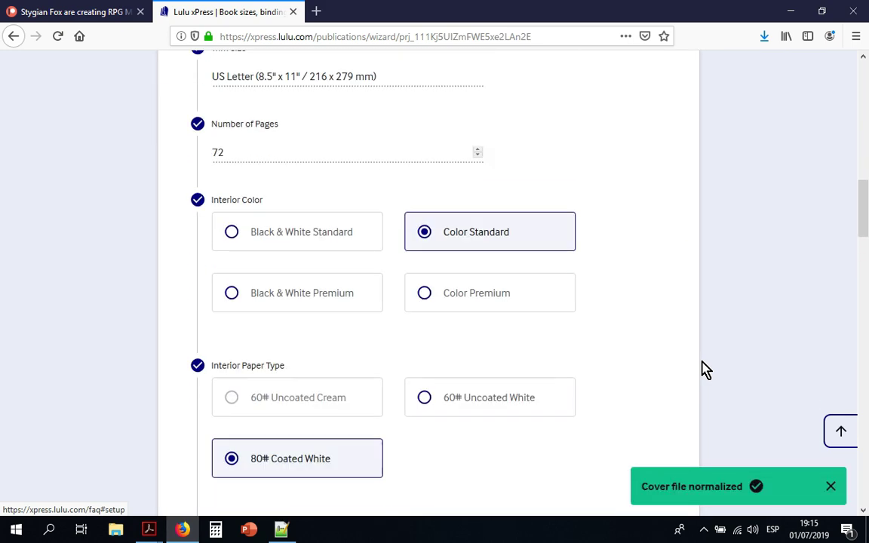
scroll(704, 370, "down", 5)
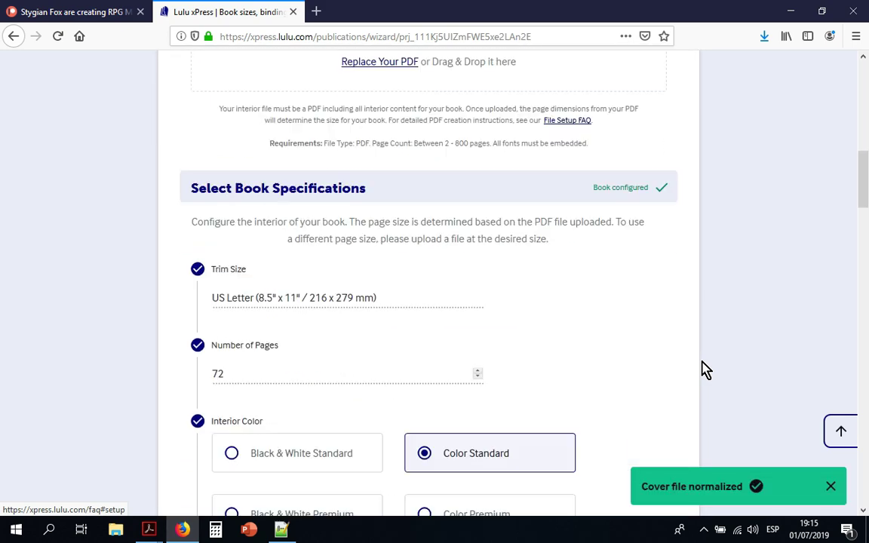
scroll(704, 370, "down", 9)
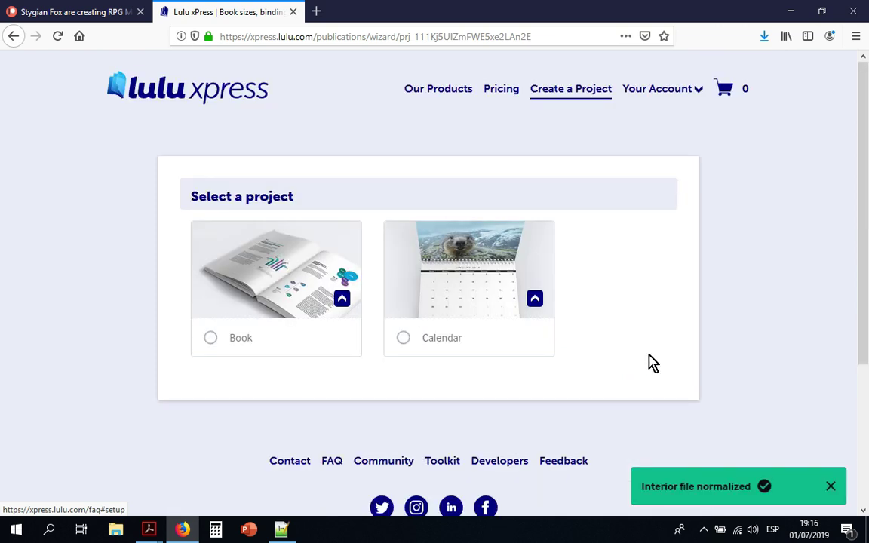
scroll(652, 363, "down", 3)
scroll(609, 349, "up", 3)
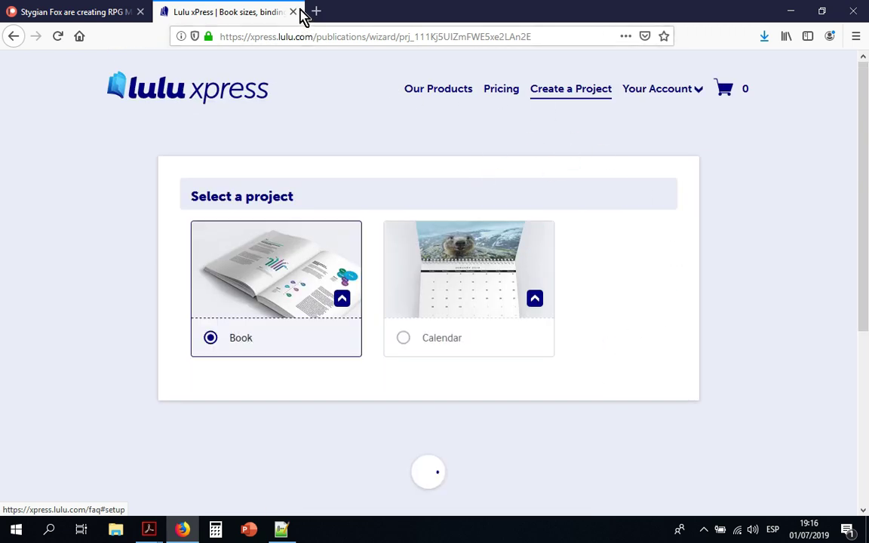
scroll(478, 219, "down", 3)
scroll(478, 219, "up", 3)
scroll(409, 220, "down", 3)
scroll(409, 219, "up", 3)
scroll(509, 242, "down", 3)
scroll(505, 242, "up", 3)
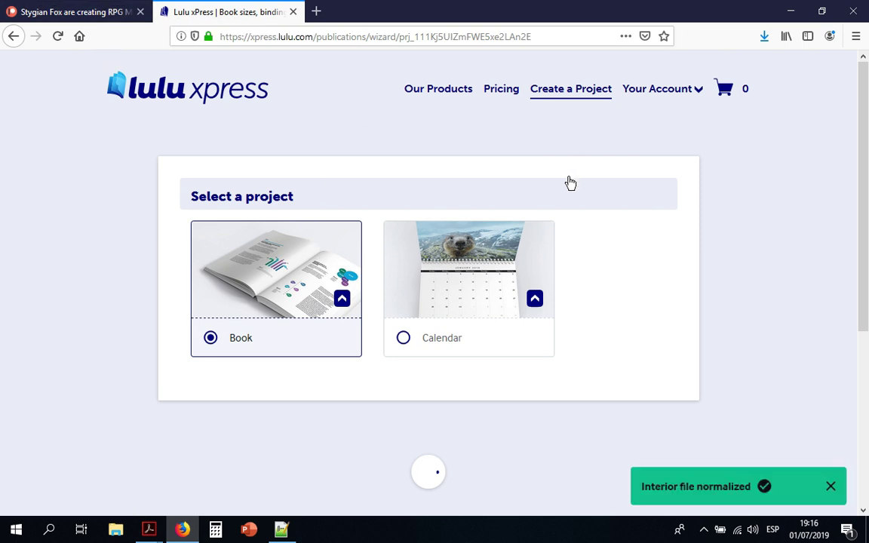
Look over The Dark Forest post and its PDF attachment on the Stygian Fox Patreon page, and return to the Lulu project.
left_click(106, 18)
scroll(407, 307, "up", 10)
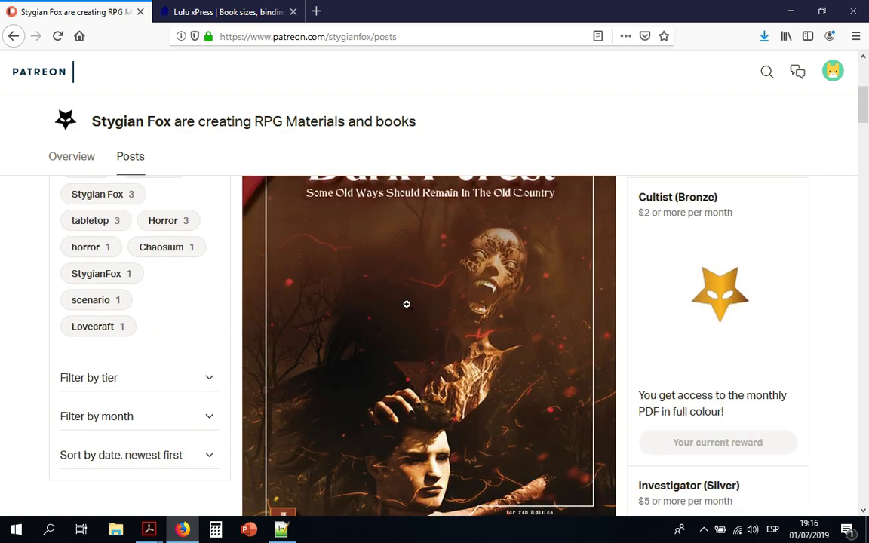
scroll(407, 306, "down", 5)
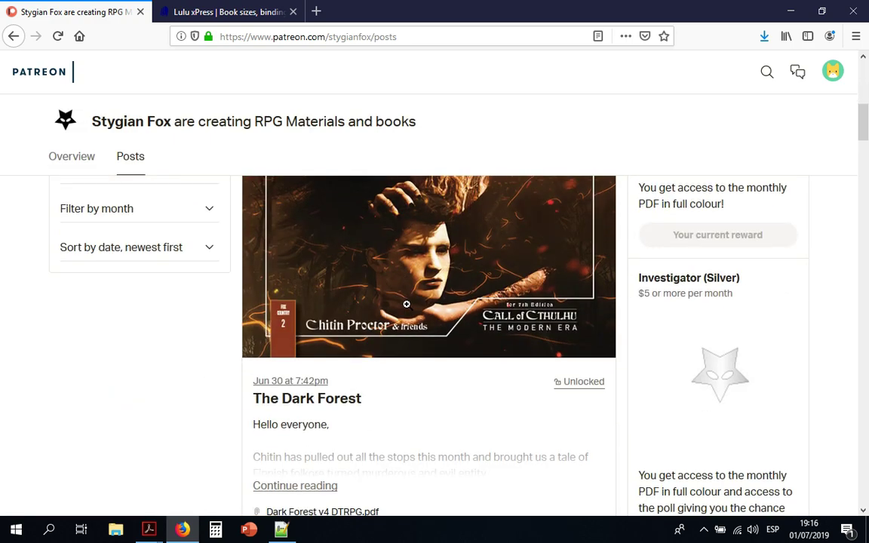
scroll(407, 305, "down", 3)
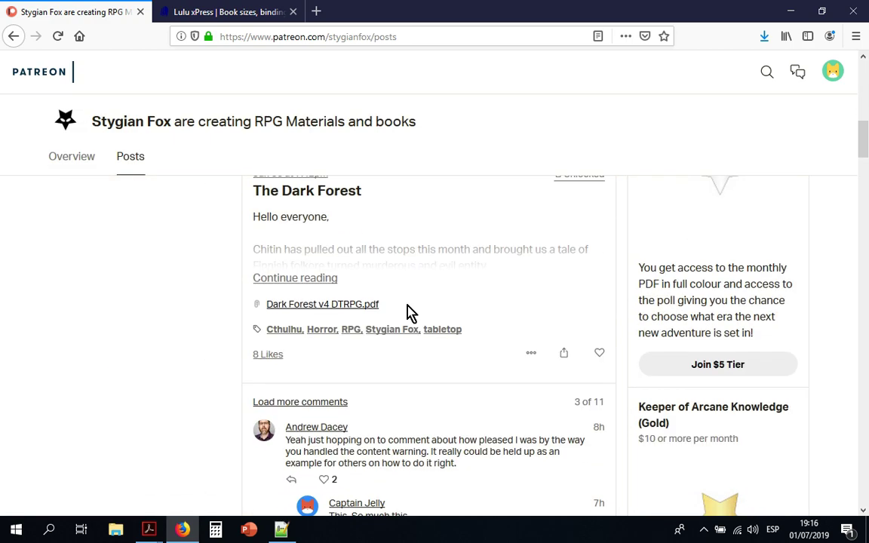
left_click(238, 15)
scroll(356, 234, "down", 3)
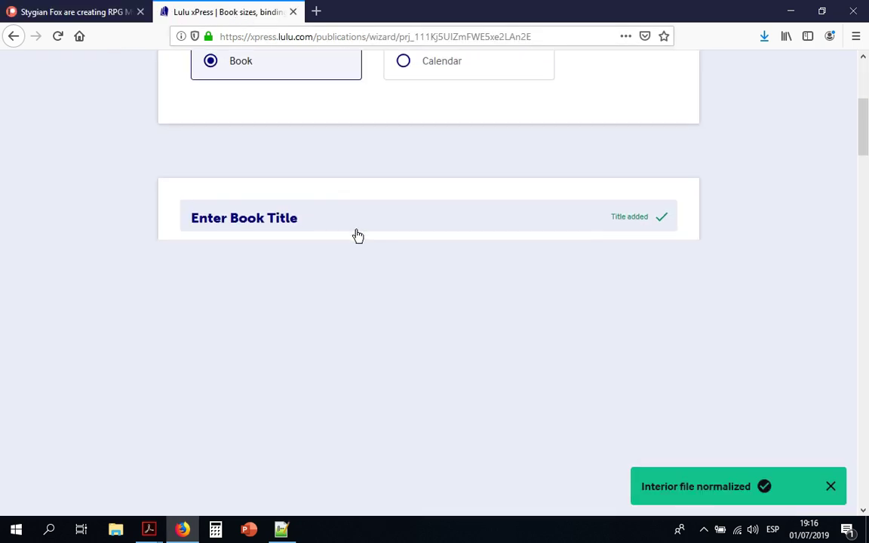
Switch back to the Stygian Fox Patreon page and examine its header, The Dark Forest cover, the post's comments and the membership tiers.
left_click(79, 16)
scroll(412, 234, "up", 10)
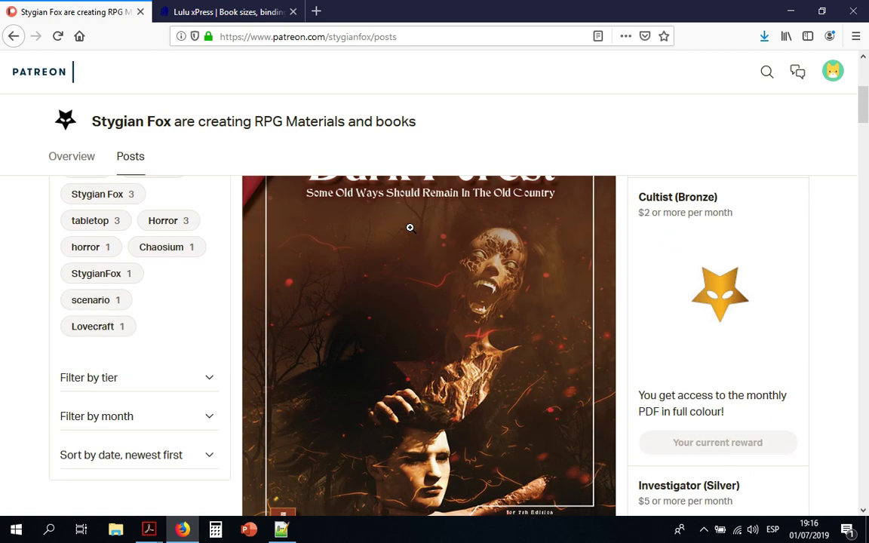
scroll(412, 235, "down", 10)
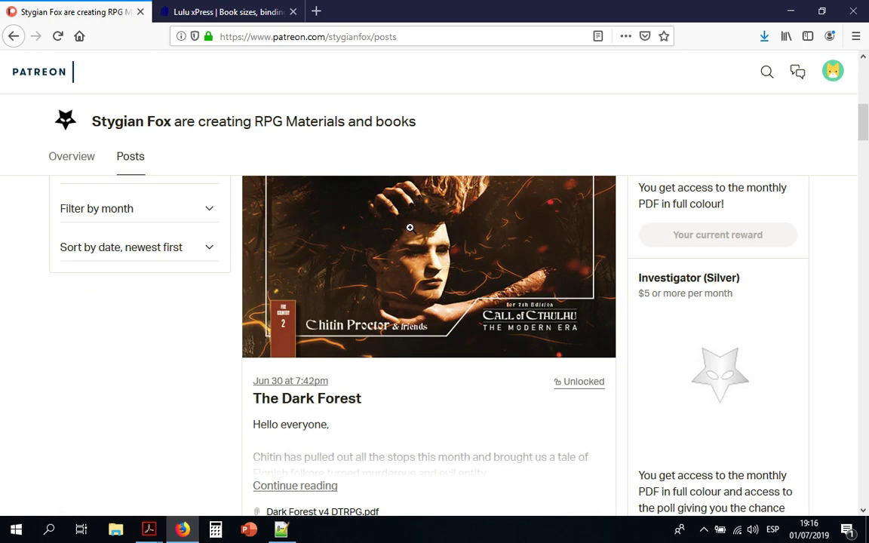
scroll(412, 235, "down", 3)
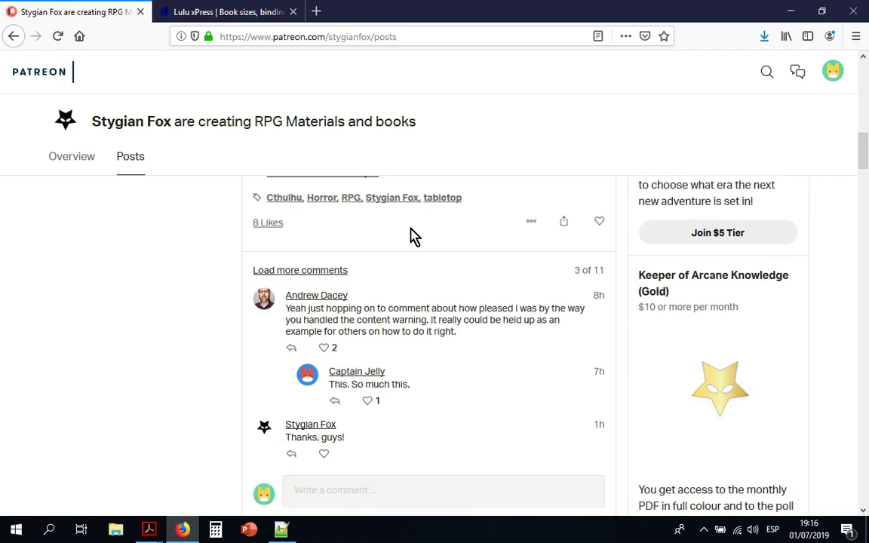
scroll(412, 235, "up", 10)
scroll(412, 234, "down", 5)
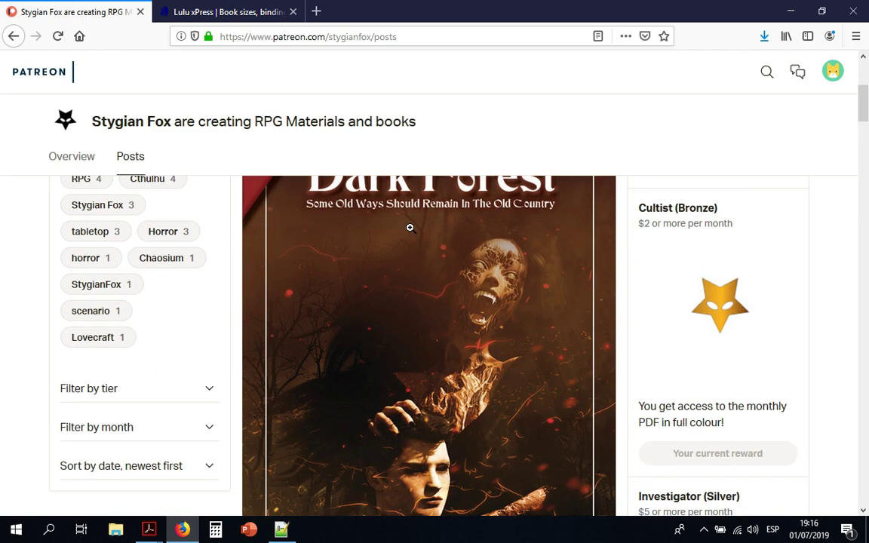
scroll(412, 235, "up", 3)
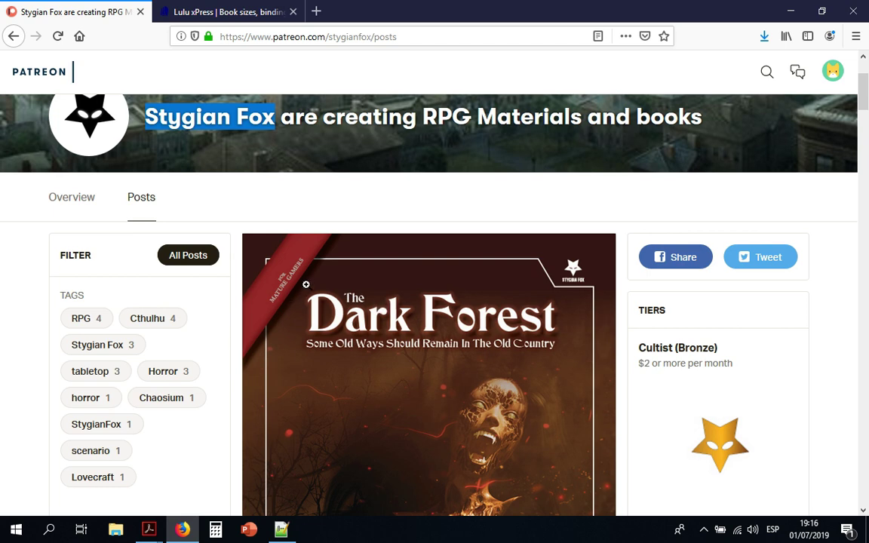
scroll(305, 285, "down", 1)
scroll(340, 278, "up", 1)
scroll(379, 373, "down", 3)
scroll(379, 373, "up", 5)
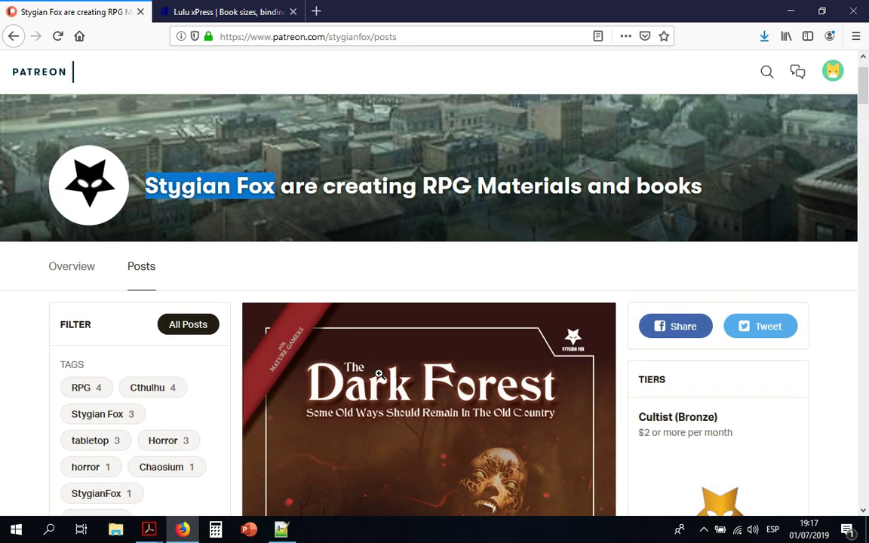
scroll(379, 374, "down", 3)
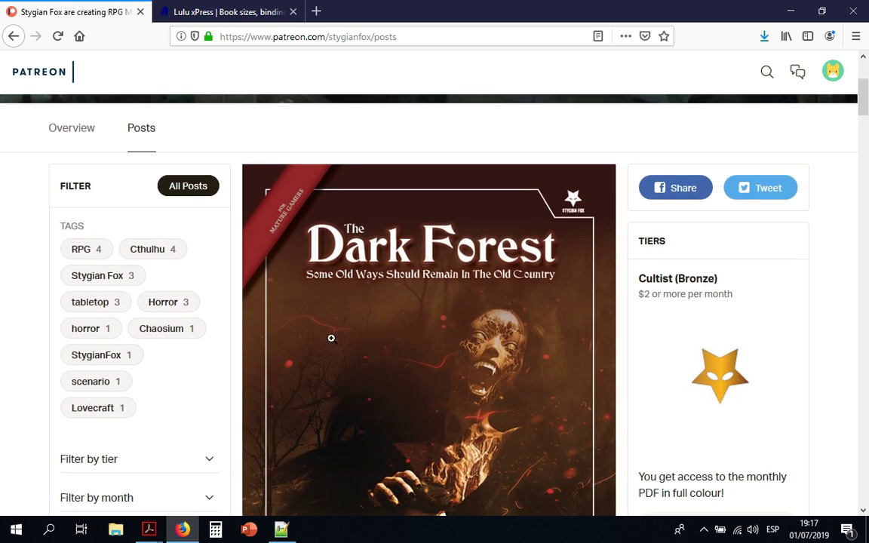